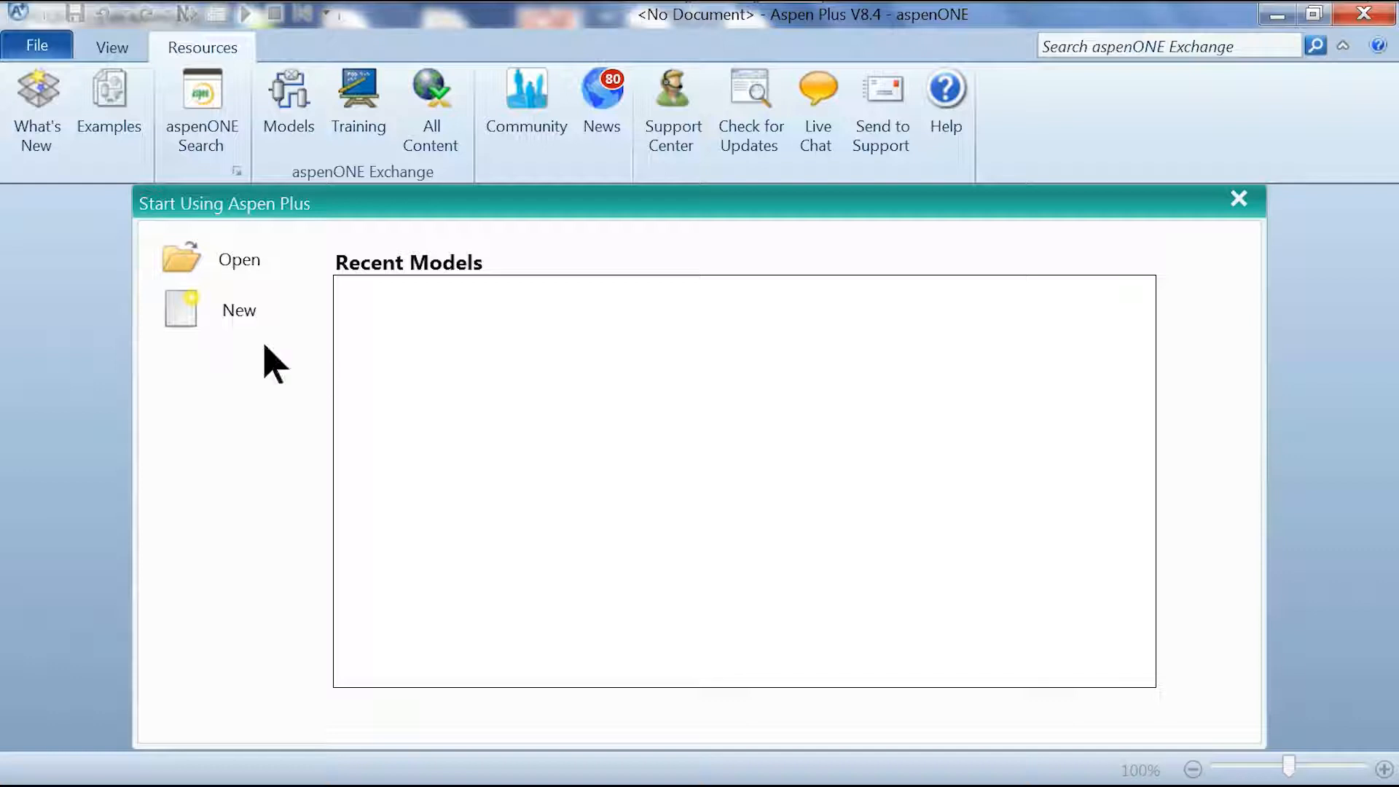
- Create a blank simulation, find compounds containing "water" and add WATER (H2O) to the component list
{"action": "left_click", "coordinate": [250, 321]}
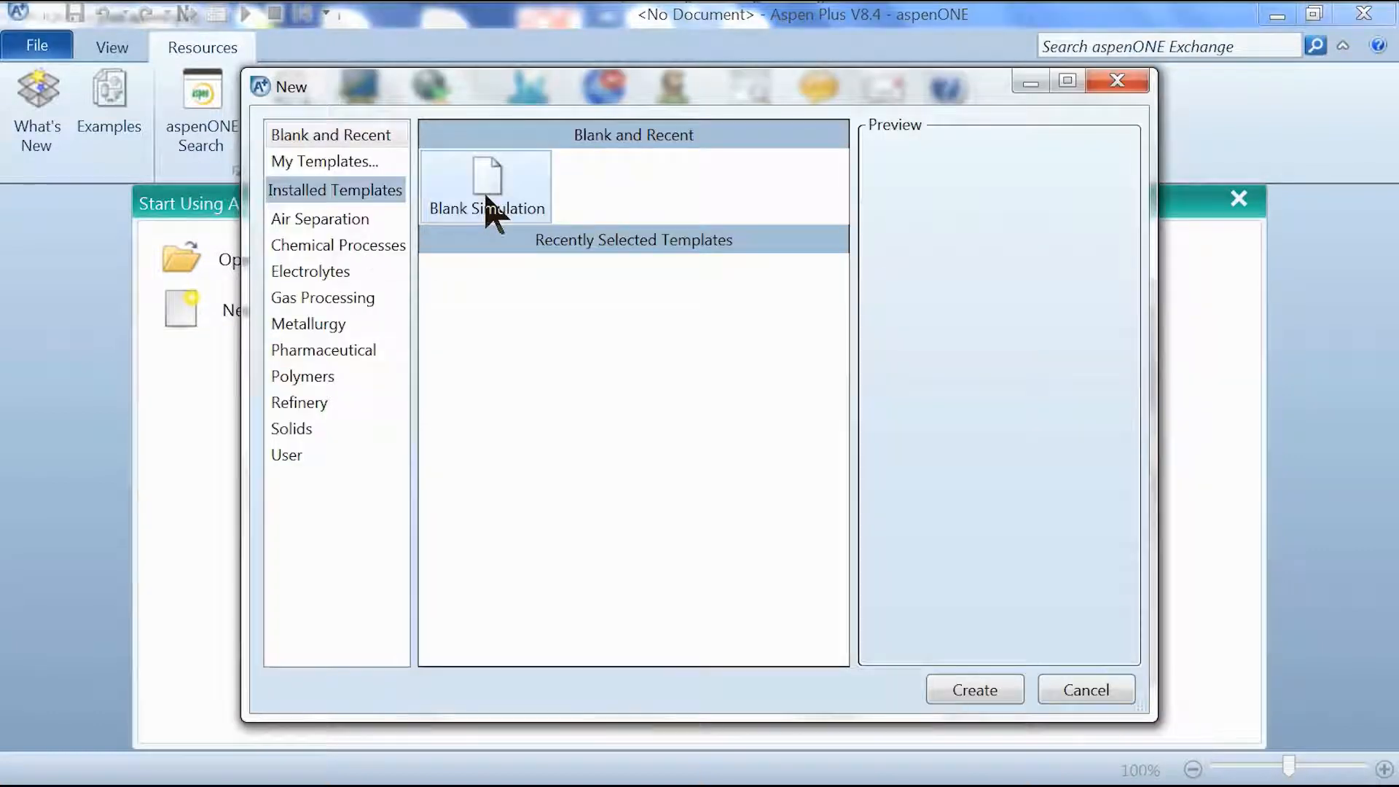
{"action": "left_click", "coordinate": [962, 686]}
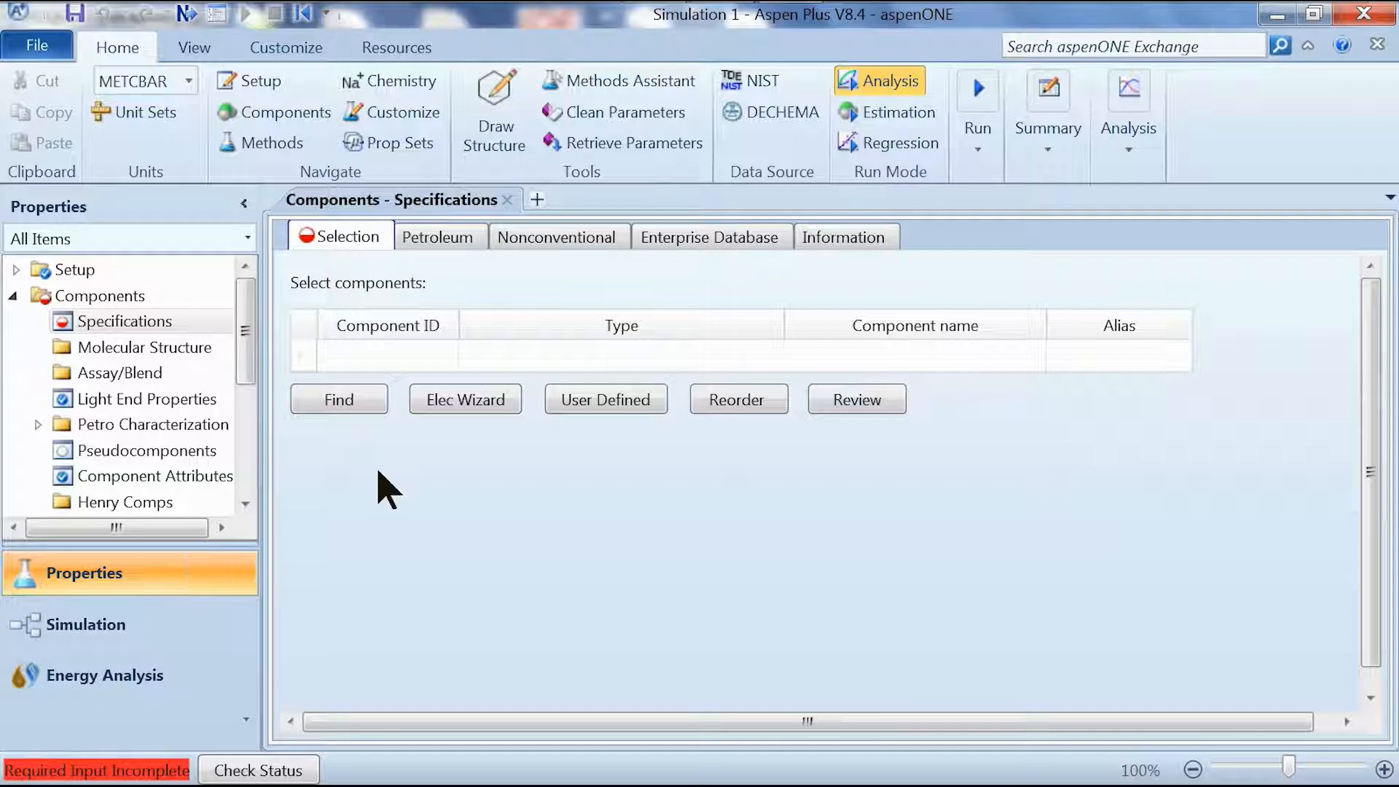
{"action": "left_click", "coordinate": [340, 400]}
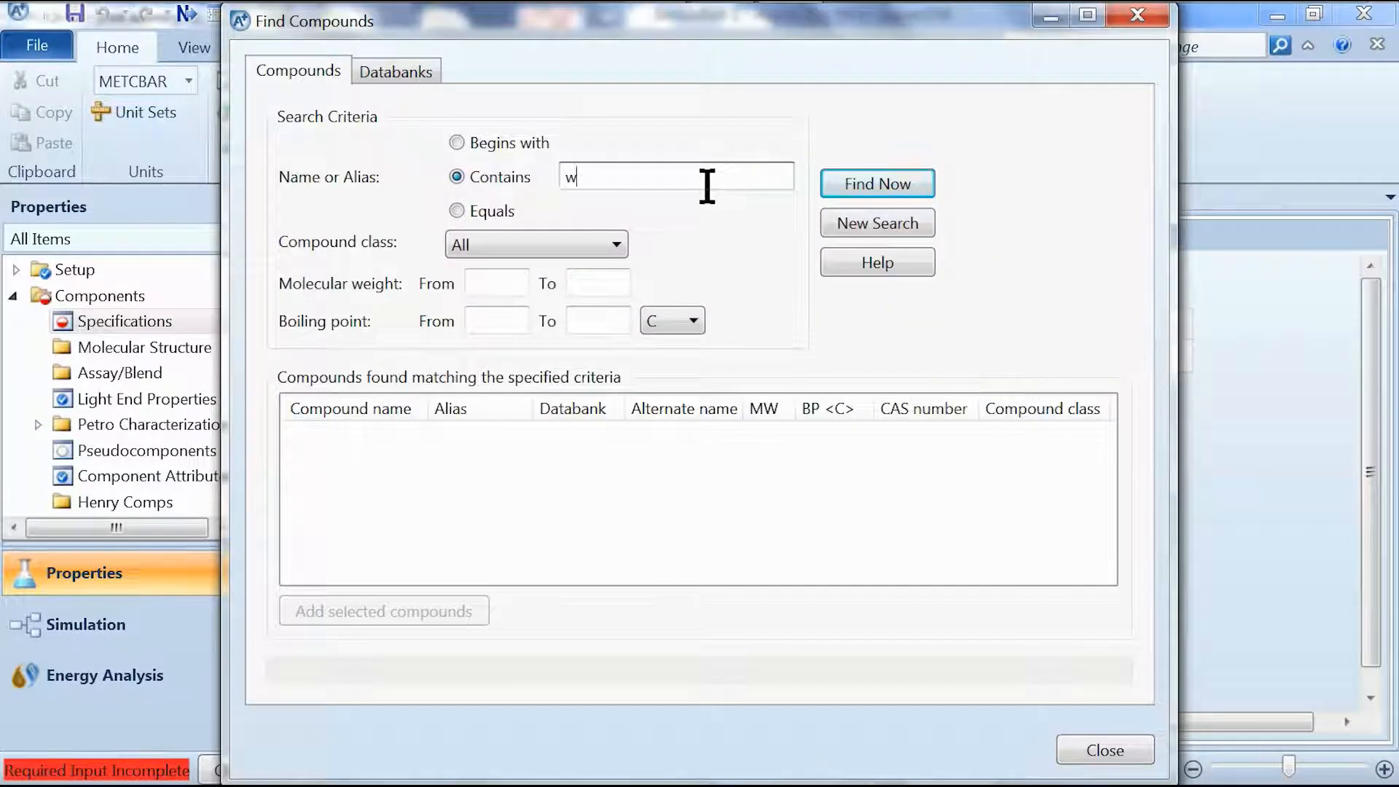
{"action": "key", "text": "Return"}
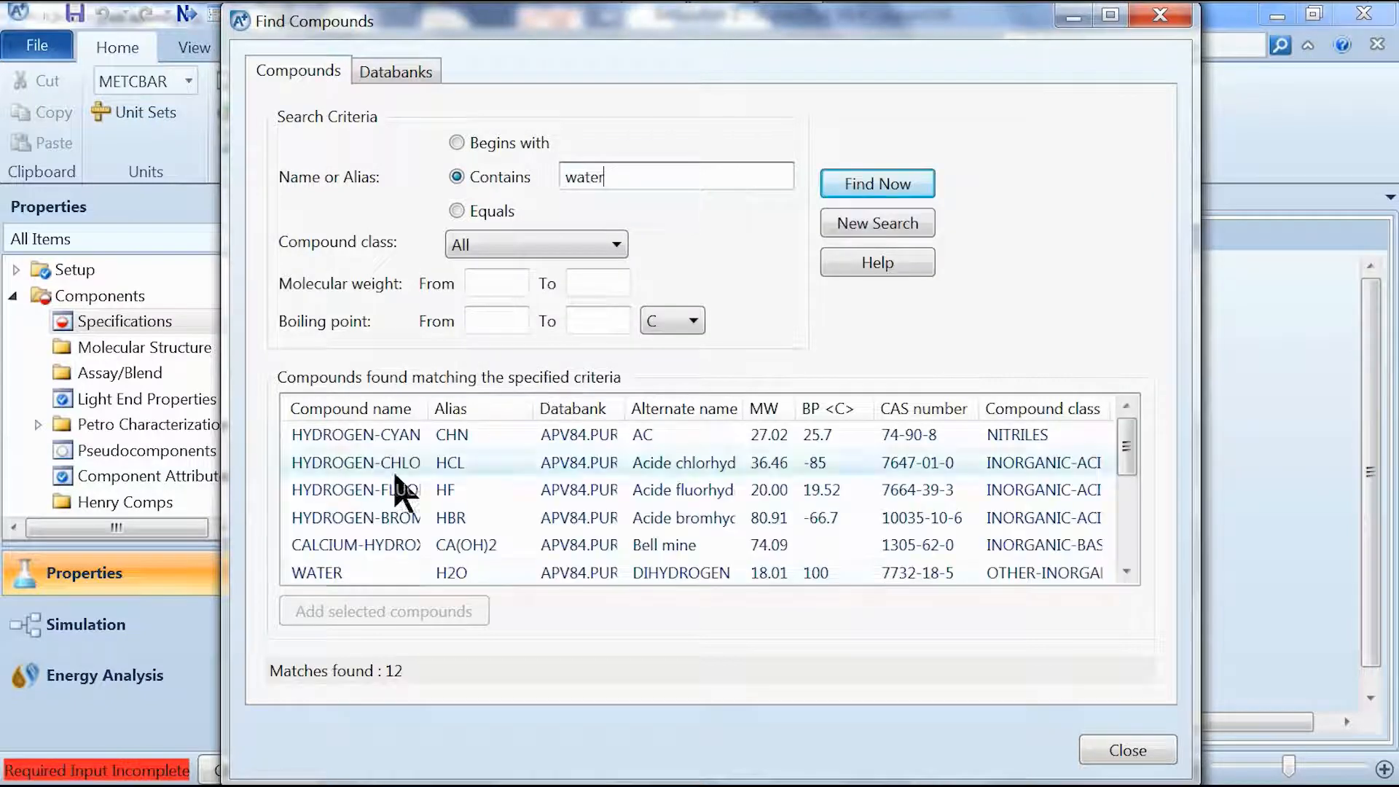
{"action": "left_click", "coordinate": [355, 573]}
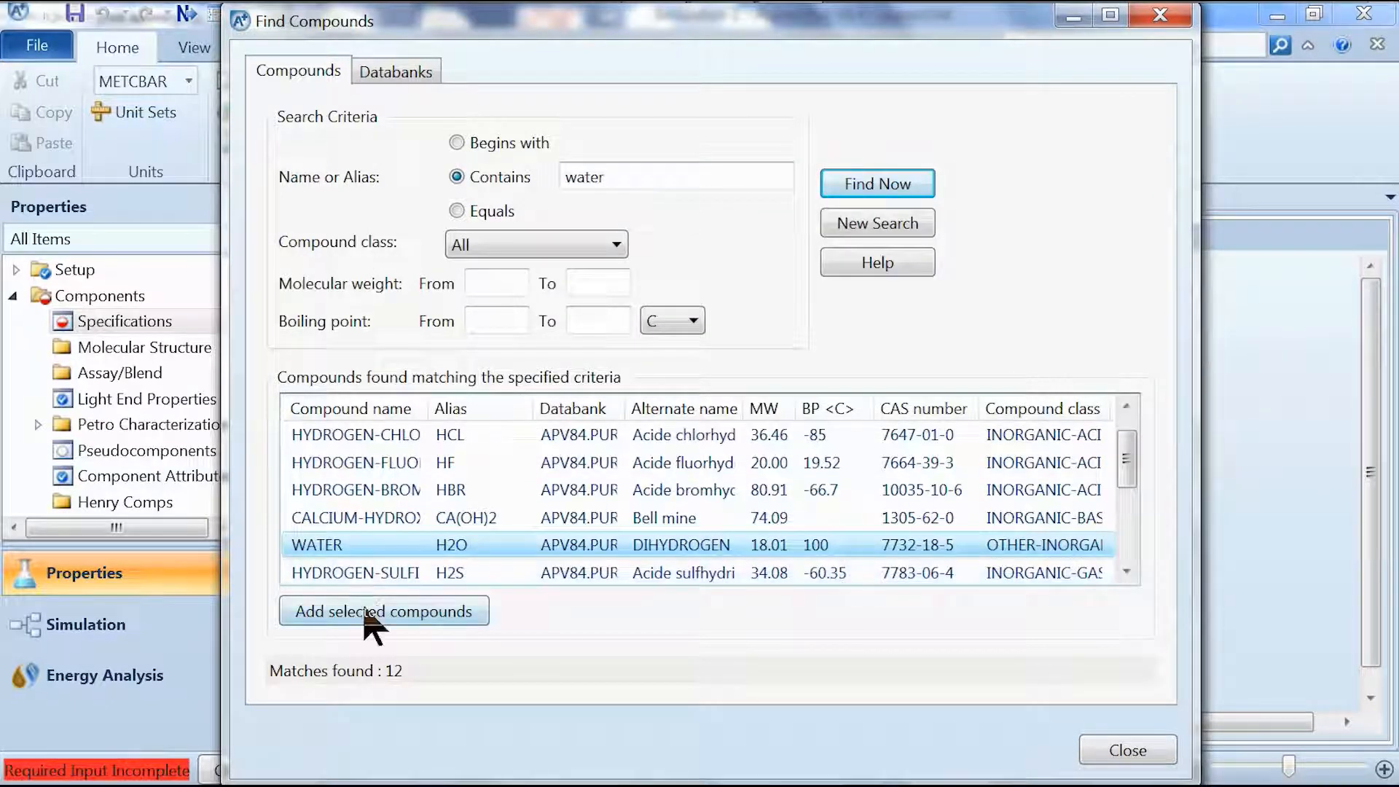
{"action": "left_click", "coordinate": [401, 613]}
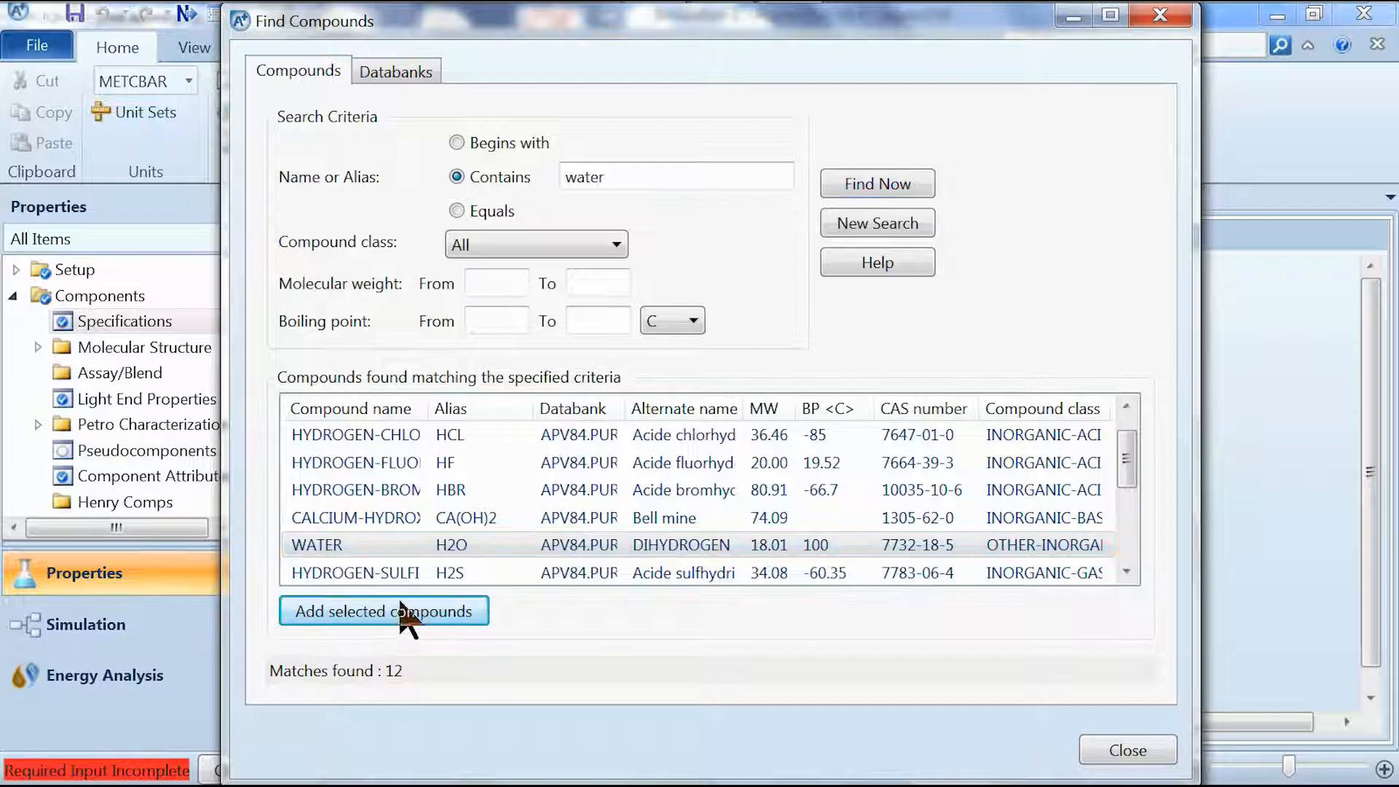
{"action": "left_click", "coordinate": [1140, 748]}
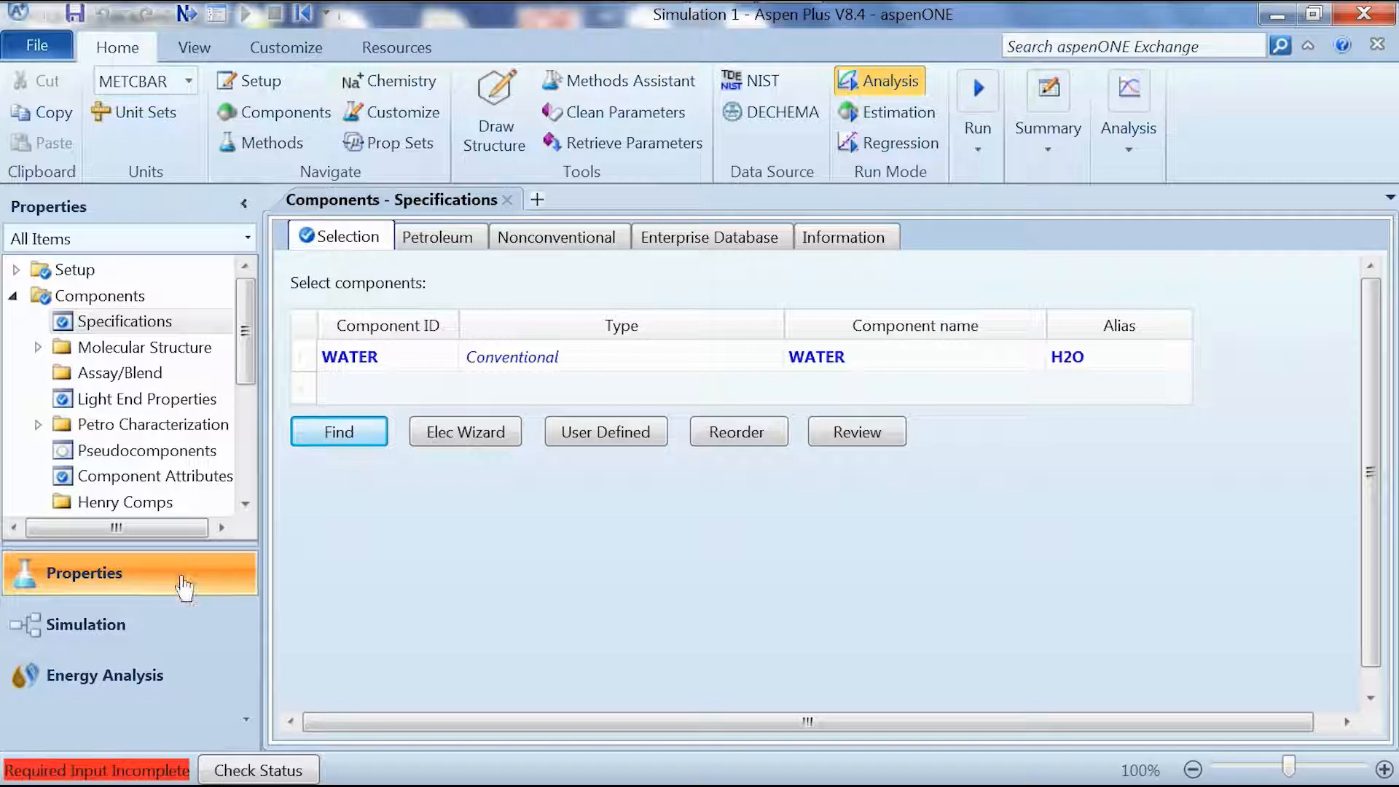
- Switch to the simulation environment and place a Pump block from the pressure changers on the main flowsheet
{"action": "left_click", "coordinate": [116, 623]}
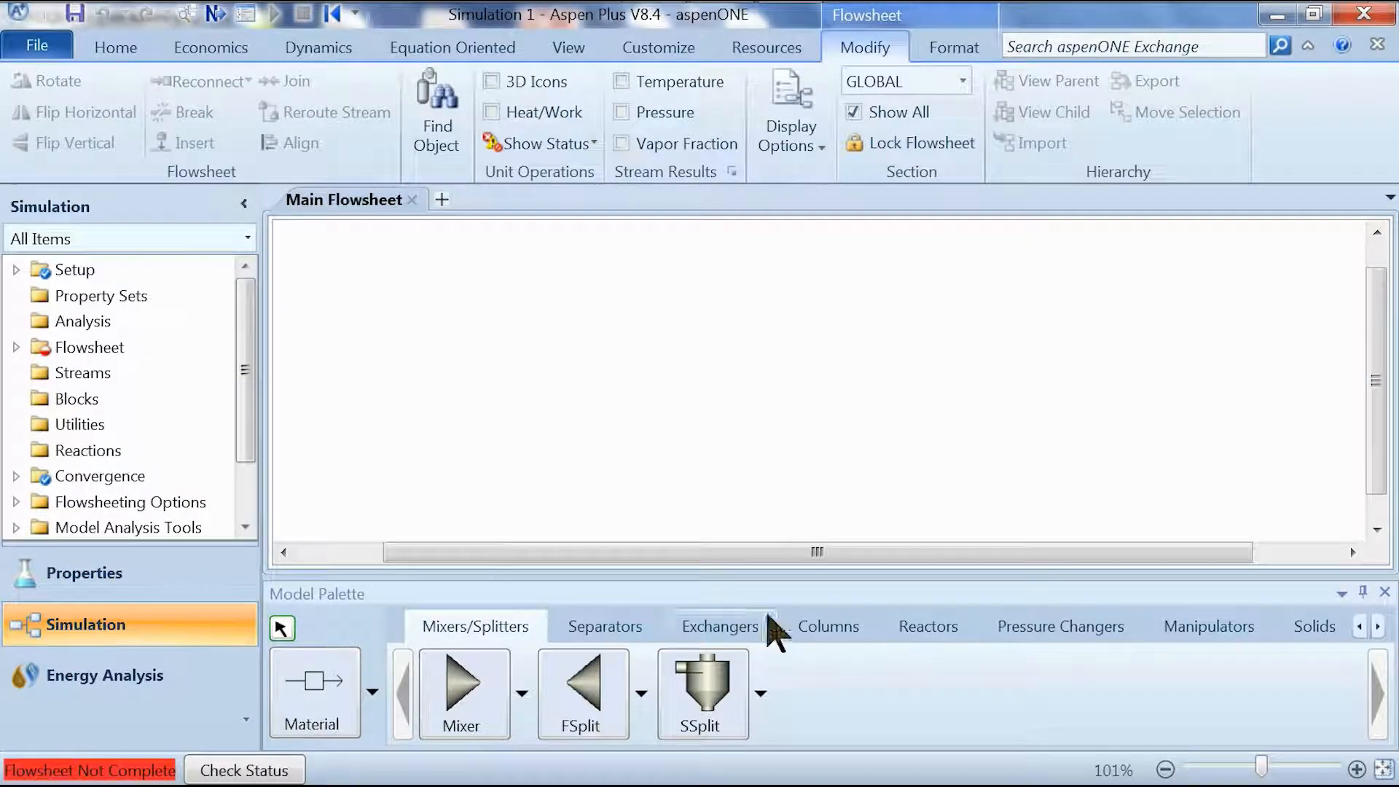
{"action": "left_click", "coordinate": [1031, 628]}
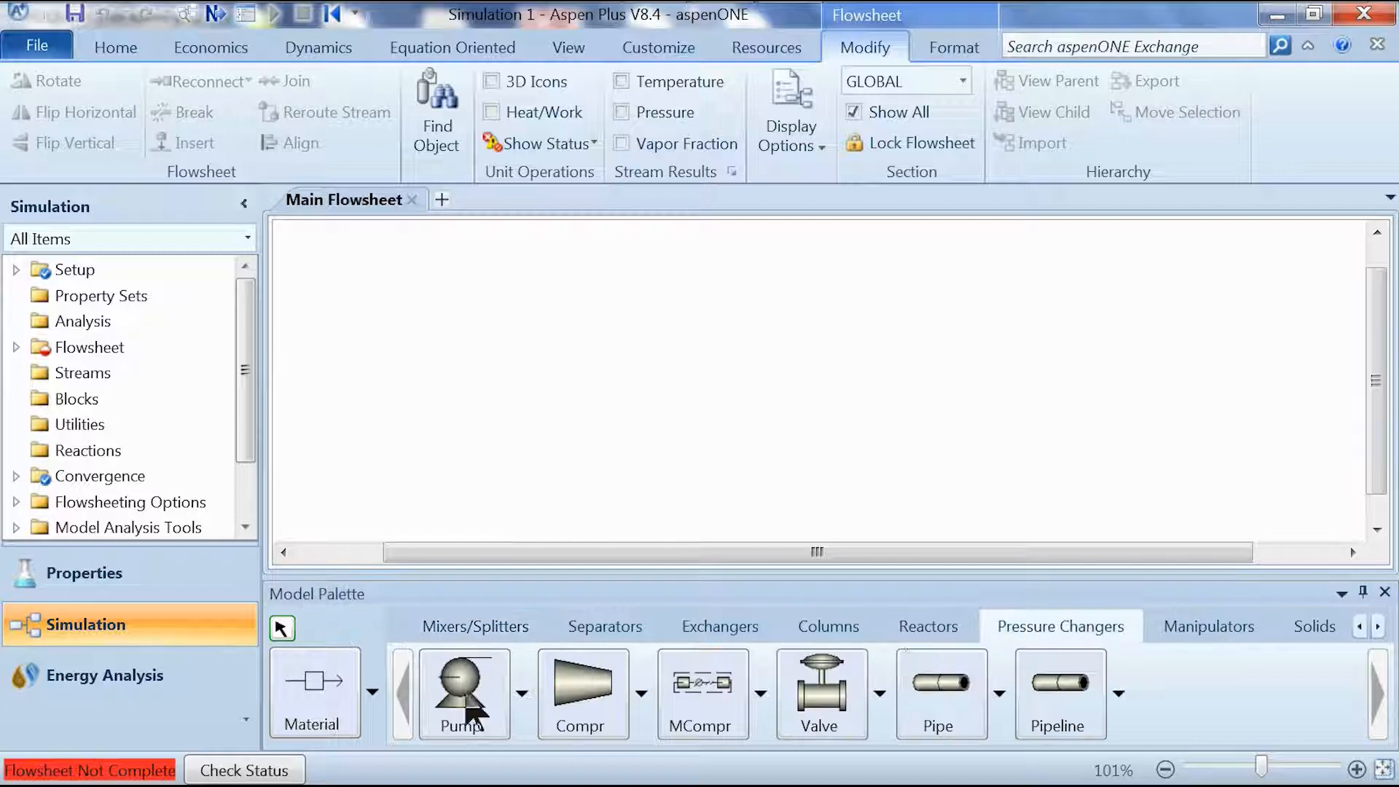
{"action": "left_click", "coordinate": [462, 699]}
{"action": "left_click", "coordinate": [661, 368]}
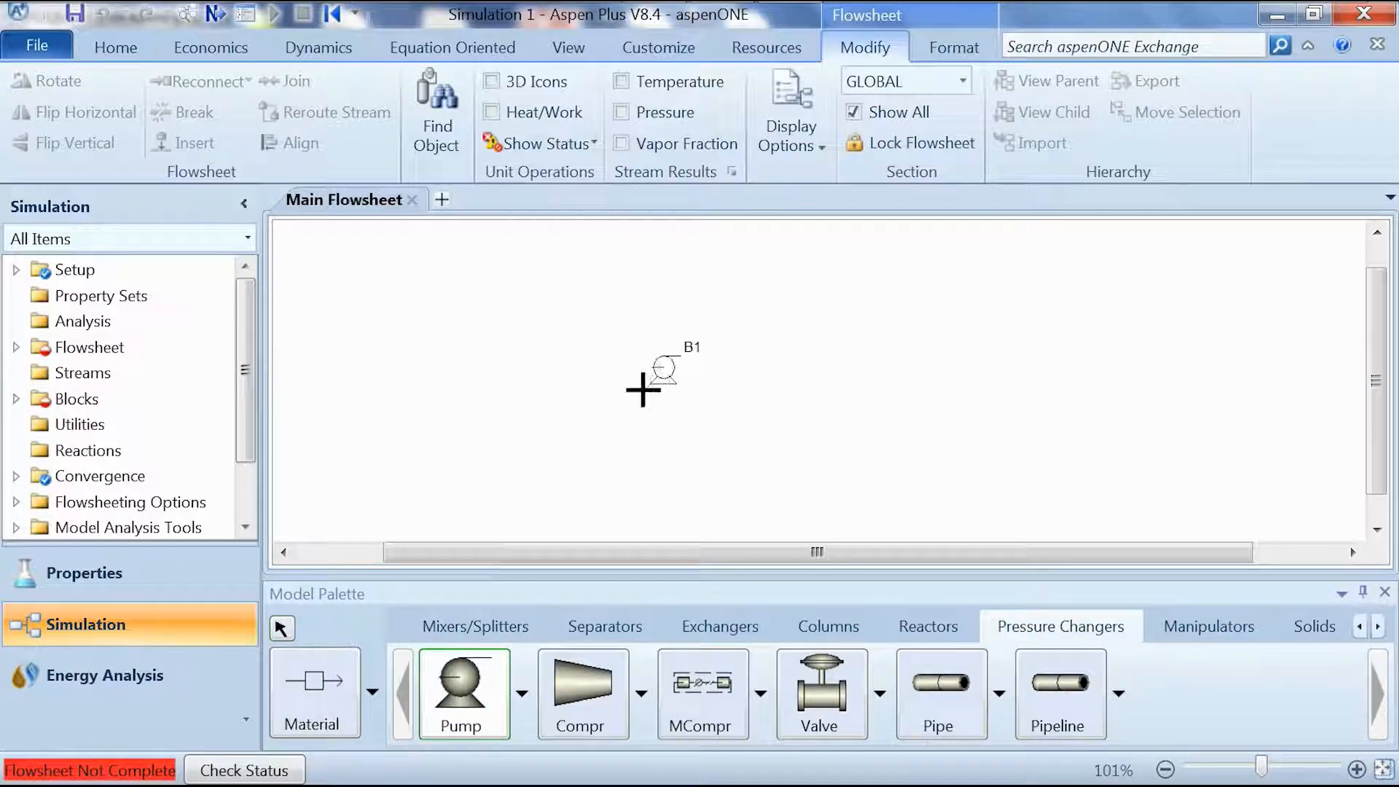
{"action": "left_click", "coordinate": [281, 628]}
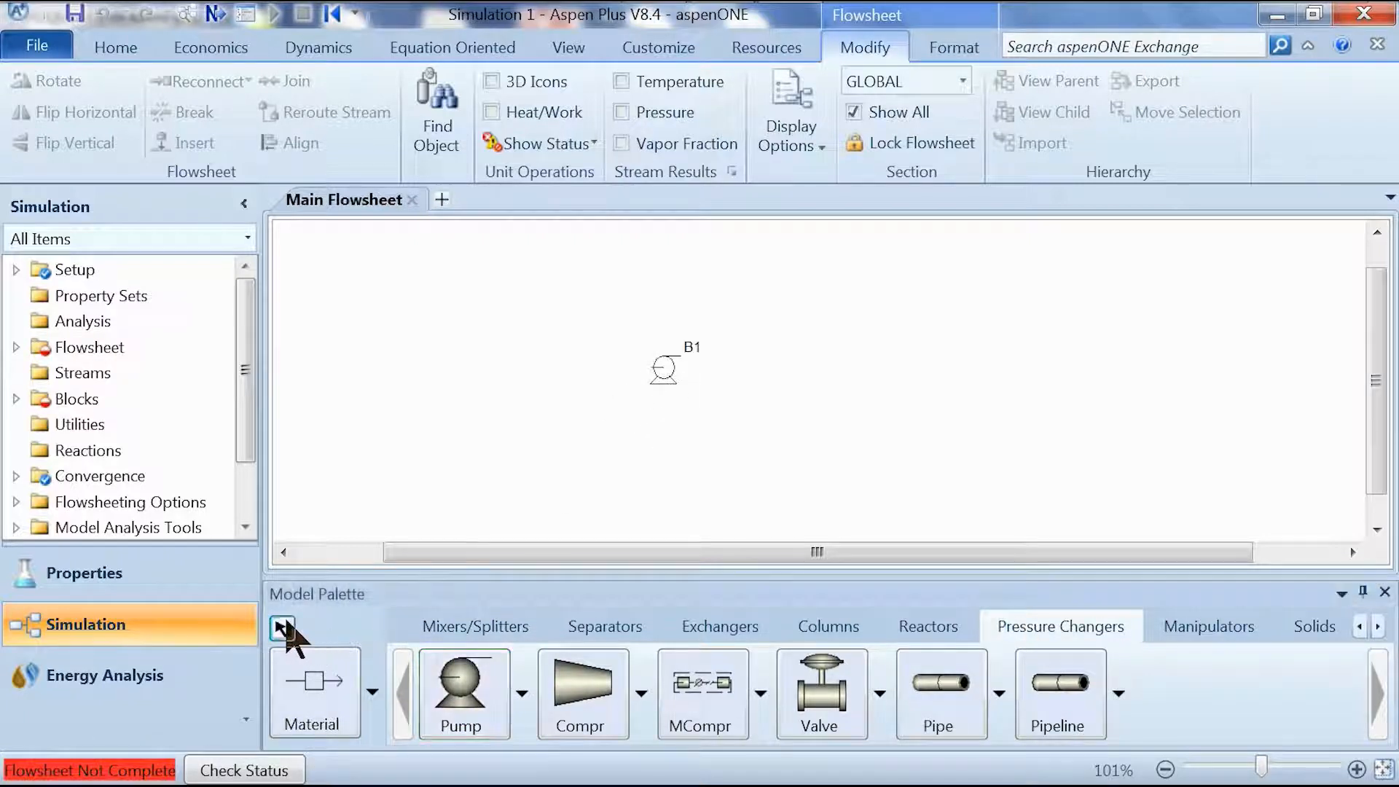
{"action": "right_click", "coordinate": [660, 368]}
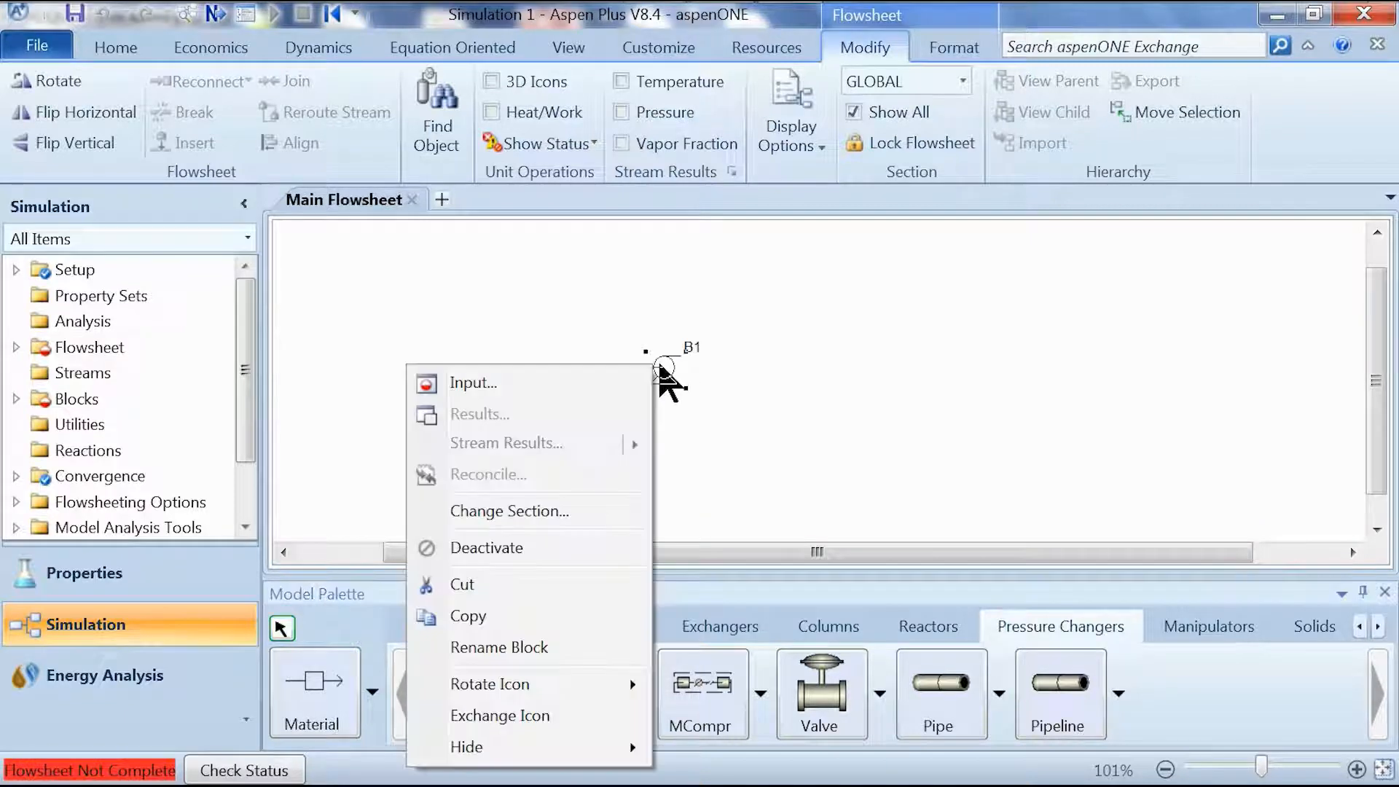
{"action": "left_click", "coordinate": [640, 371]}
- Connect a material feed stream to the pump's inlet and a material product stream to its outlet
{"action": "scroll", "coordinate": [659, 387], "scroll_direction": "up", "scroll_amount": 1}
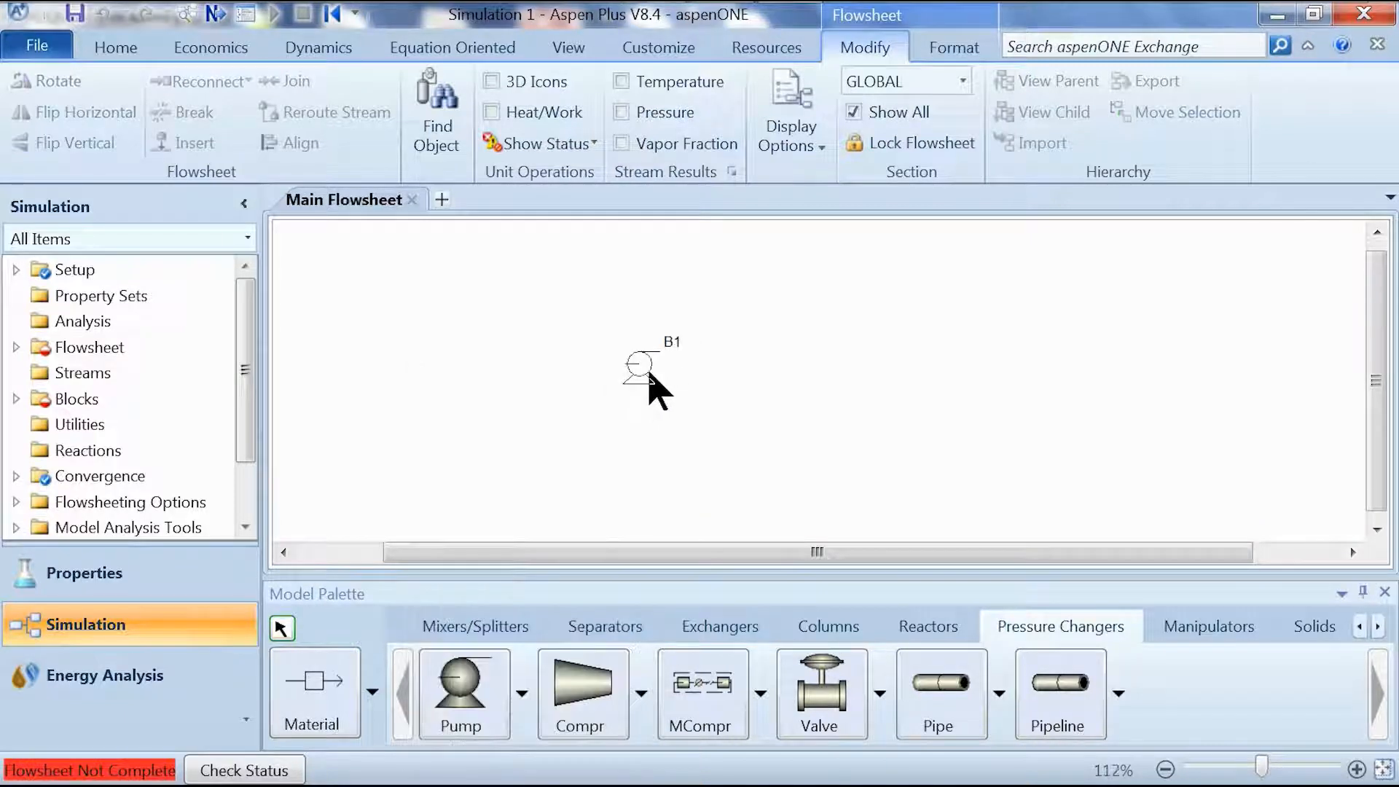
{"action": "left_click", "coordinate": [349, 701]}
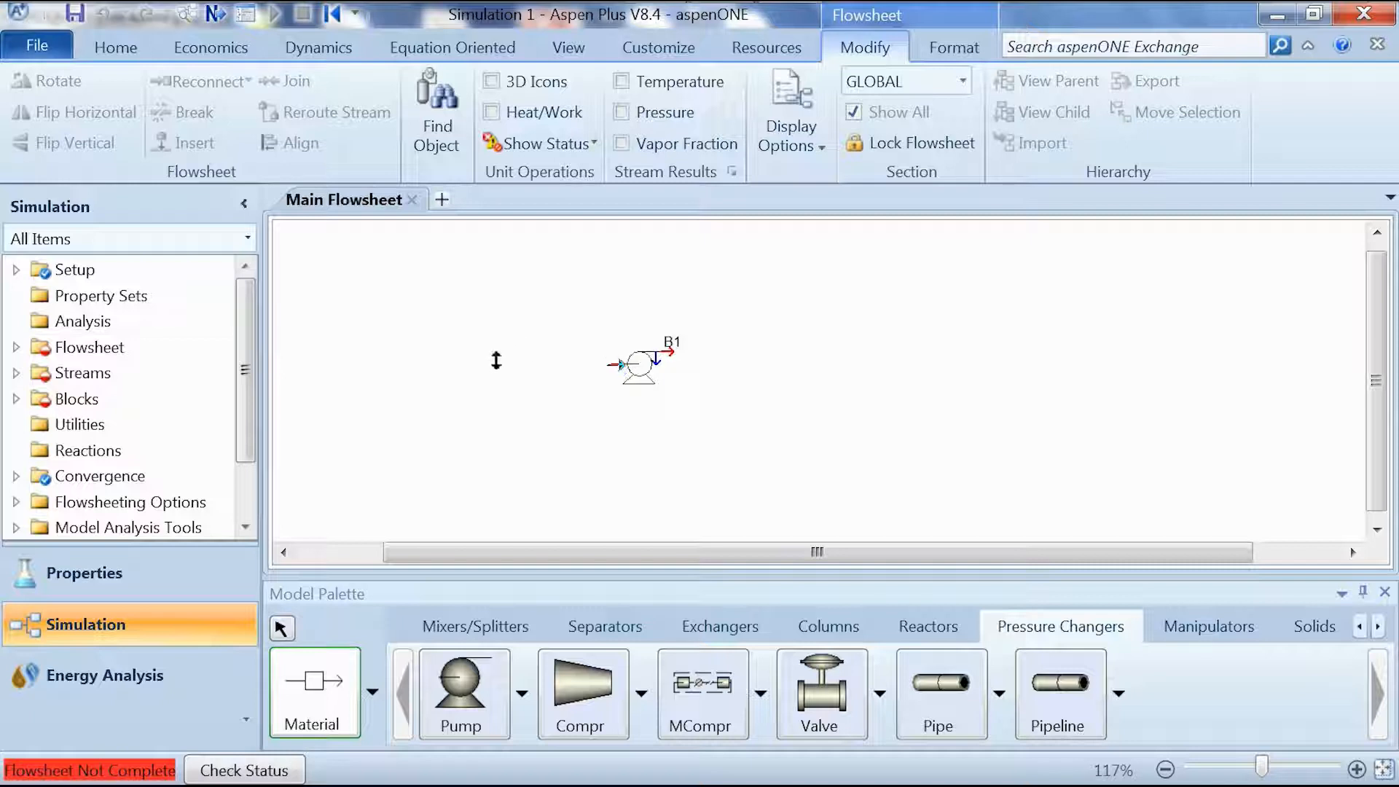
{"action": "left_click", "coordinate": [482, 366]}
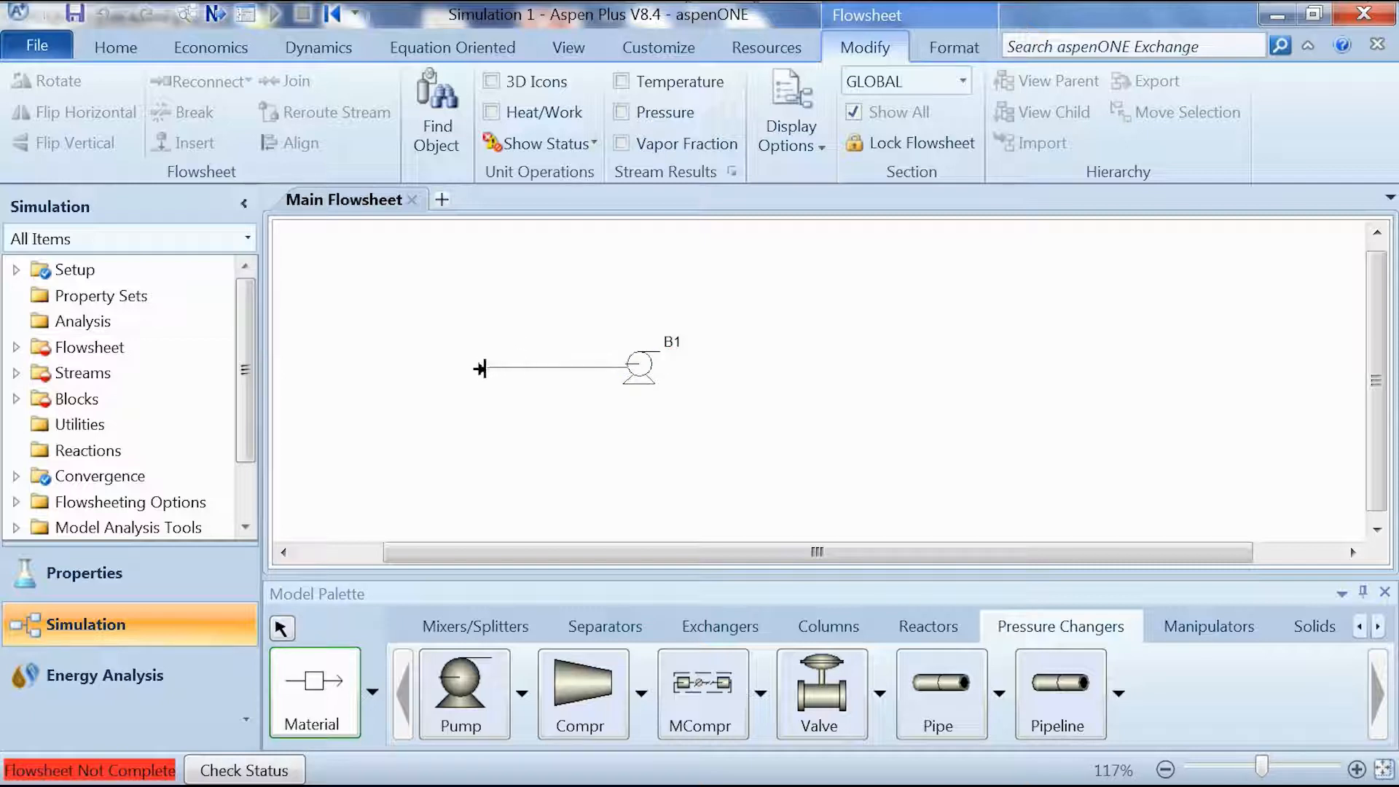
{"action": "left_click", "coordinate": [480, 368]}
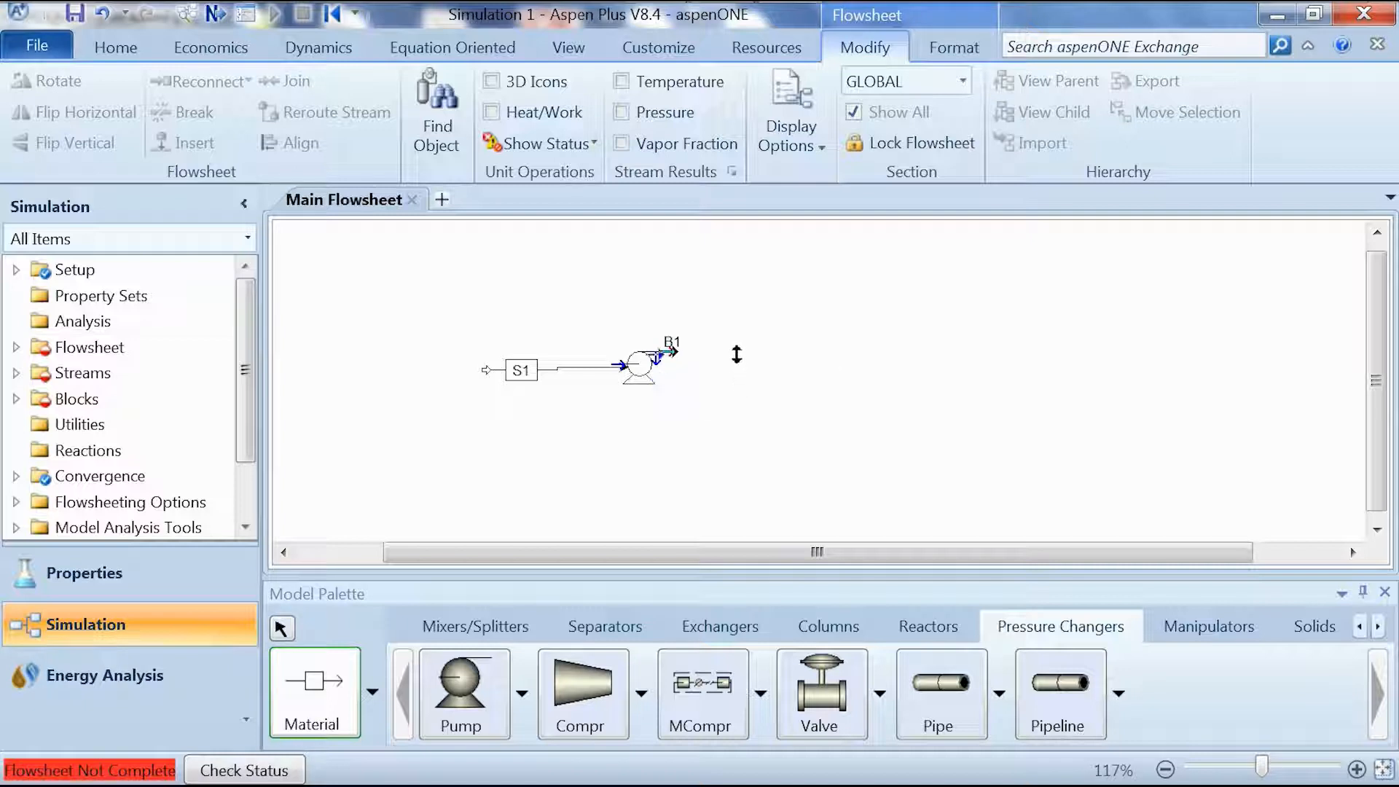
{"action": "left_click", "coordinate": [784, 357]}
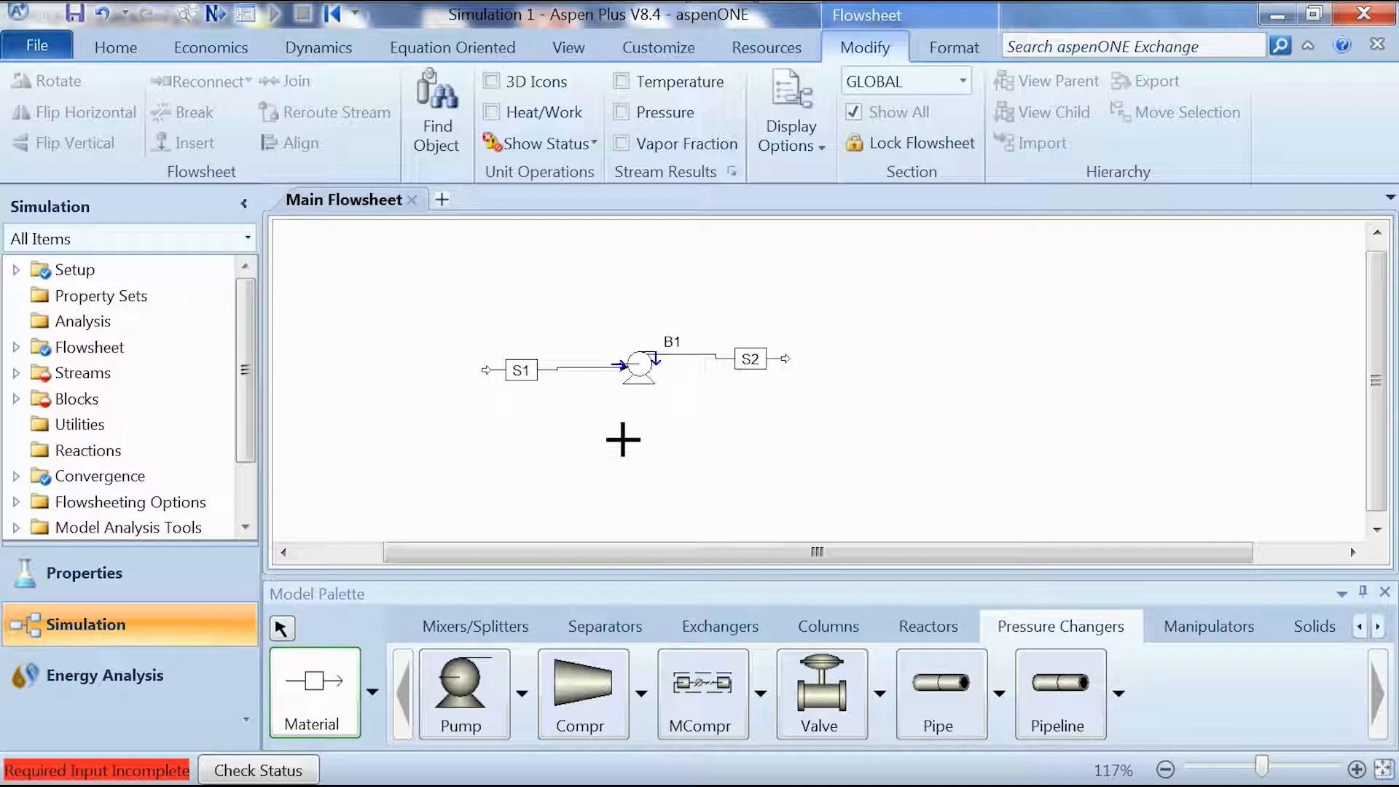
{"action": "left_click", "coordinate": [281, 628]}
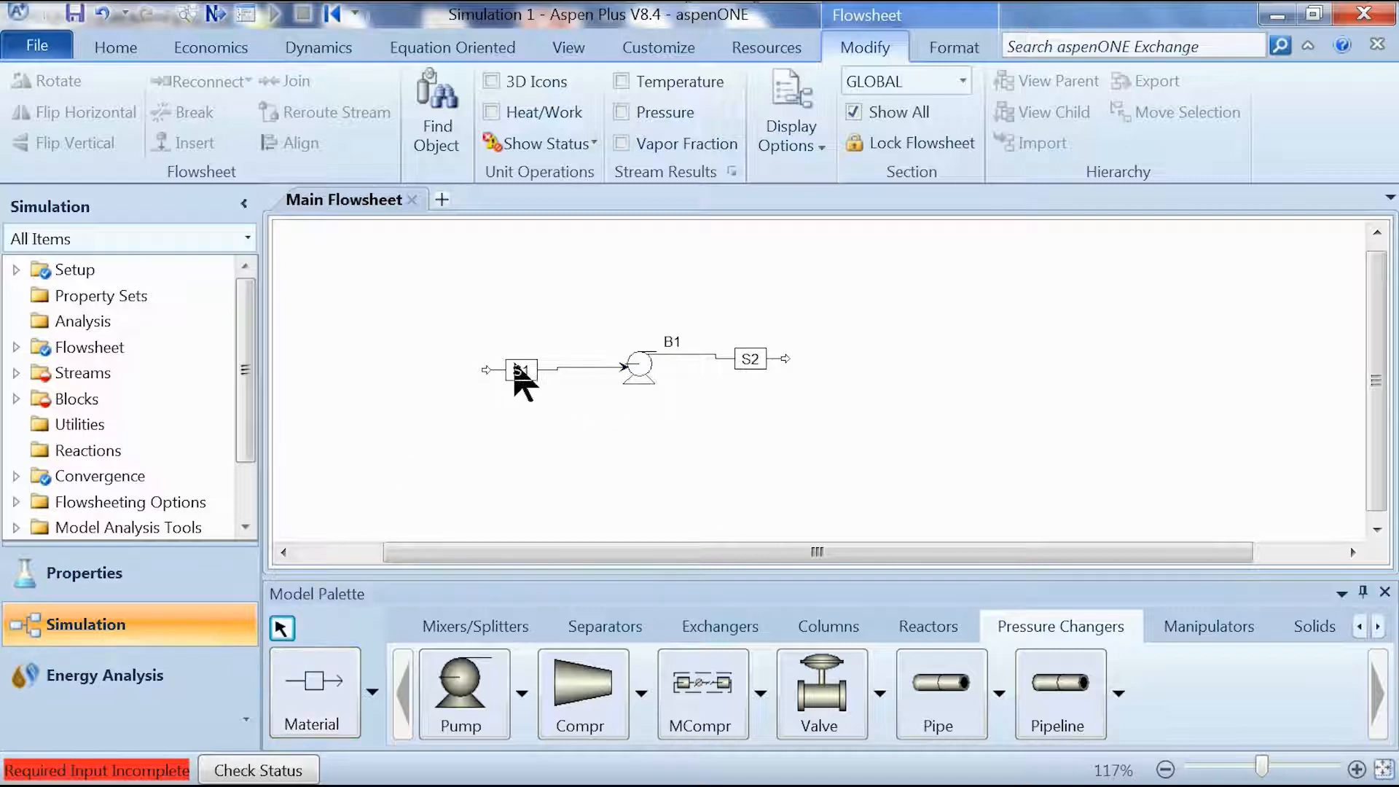
{"action": "right_click", "coordinate": [521, 373]}
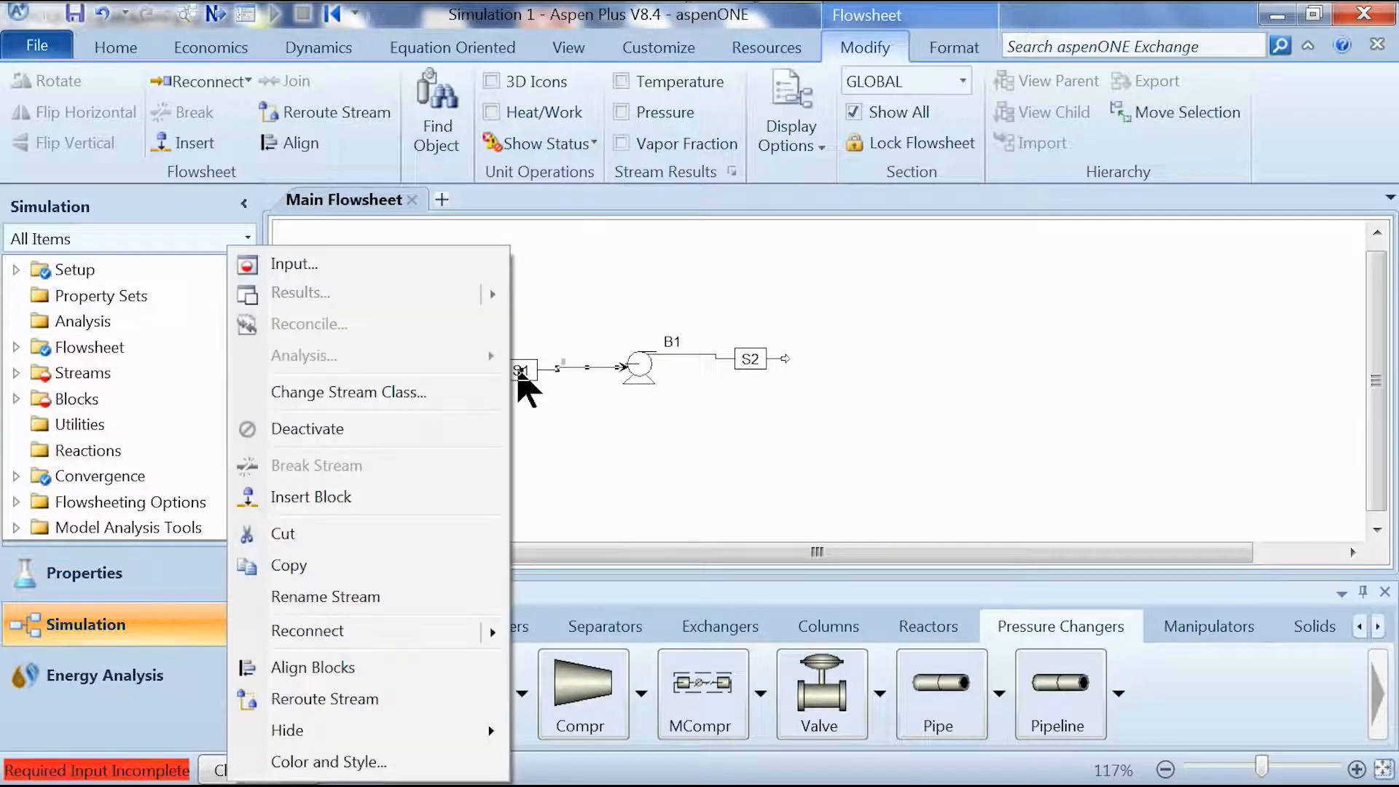
{"action": "key", "text": "Down"}
{"action": "key", "text": "Return"}
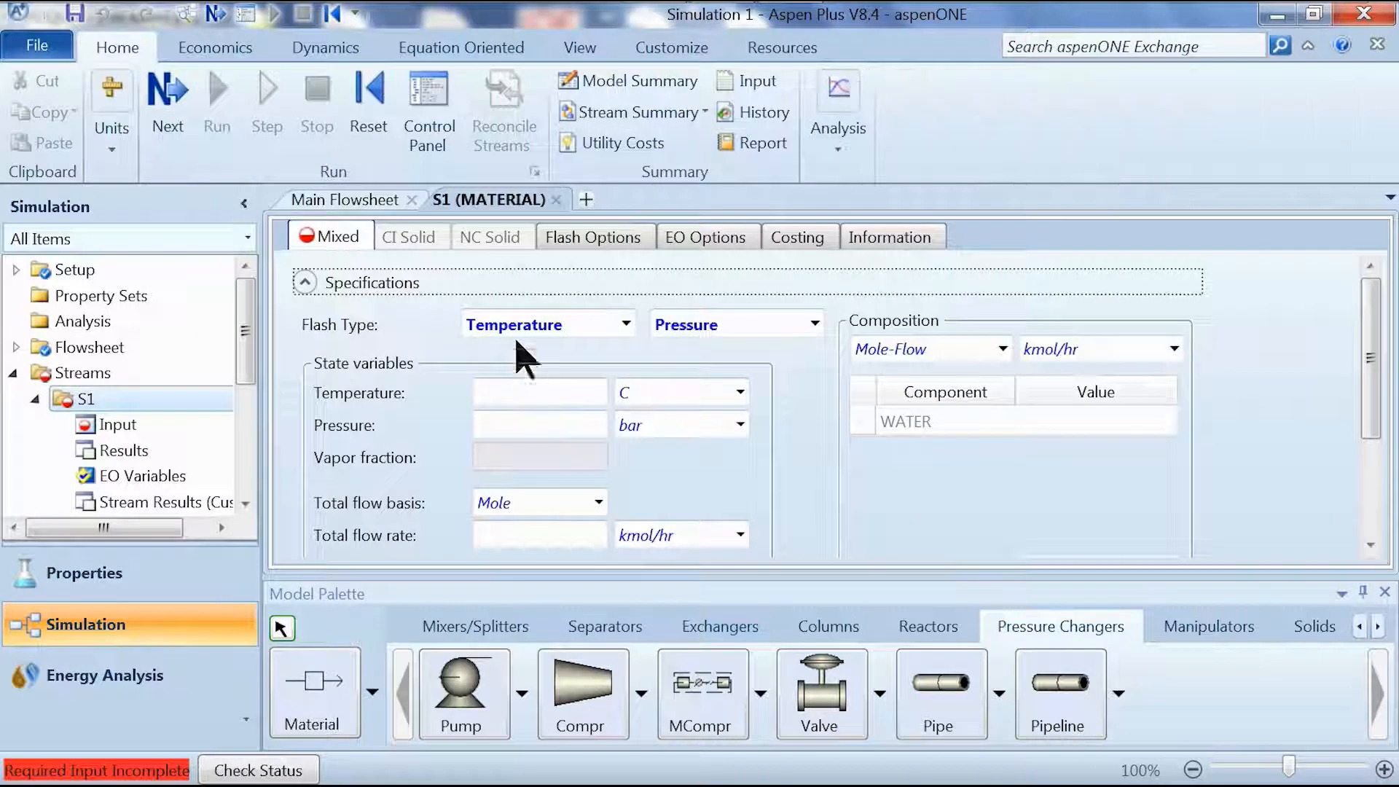
{"action": "left_click", "coordinate": [556, 200]}
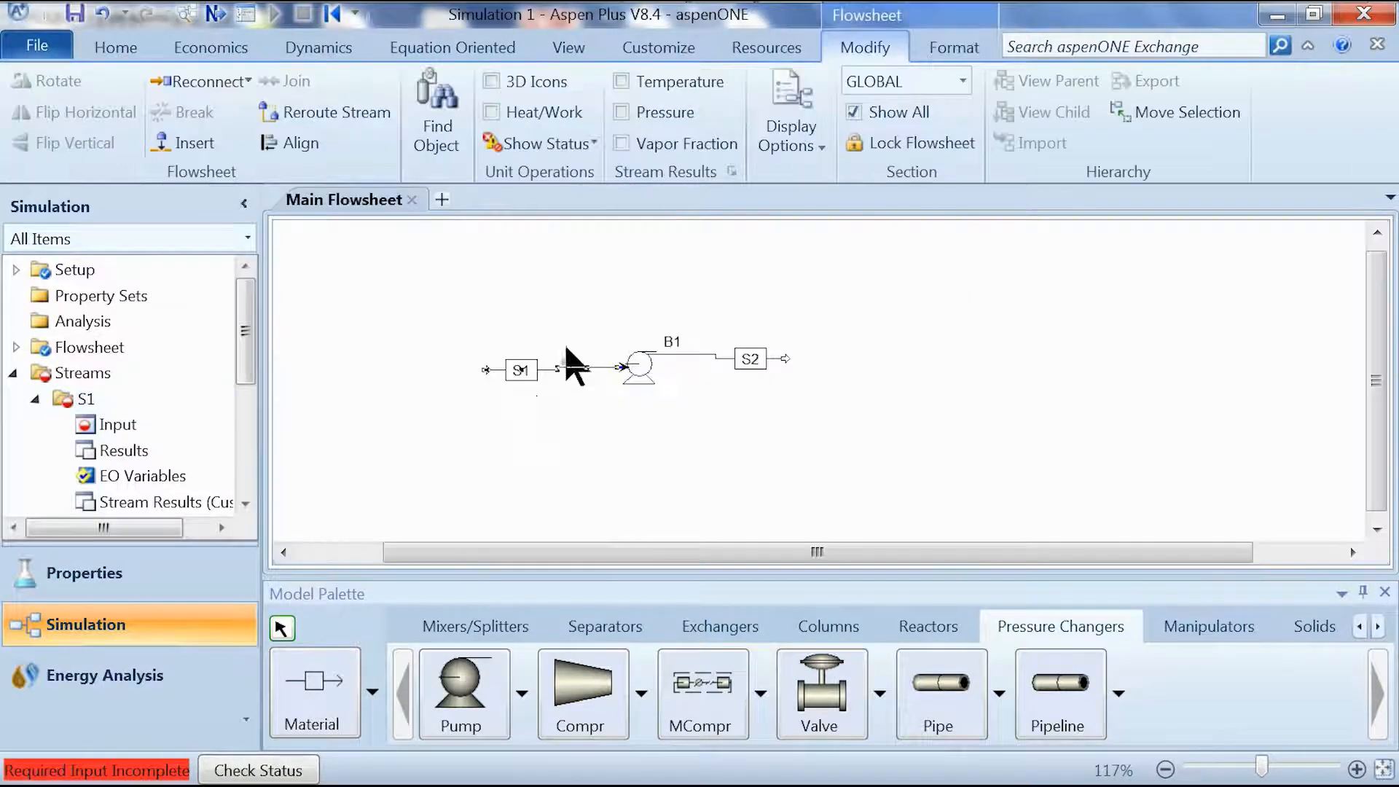
{"action": "left_click", "coordinate": [531, 392]}
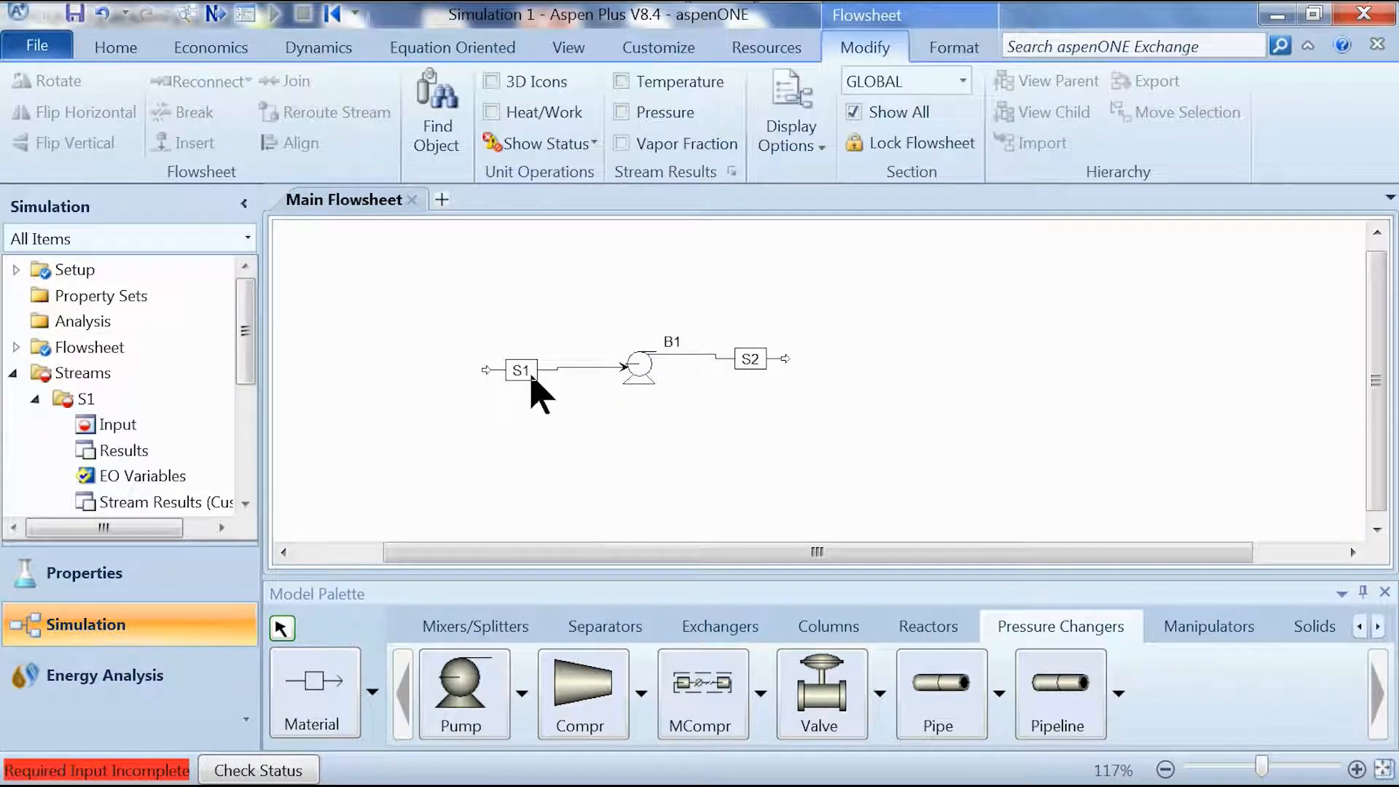
- Specify feed stream S1 with a temperature of 25 C, a pressure of 1 bar and a total flow rate of 1 kmol/hr
{"action": "right_click", "coordinate": [531, 392]}
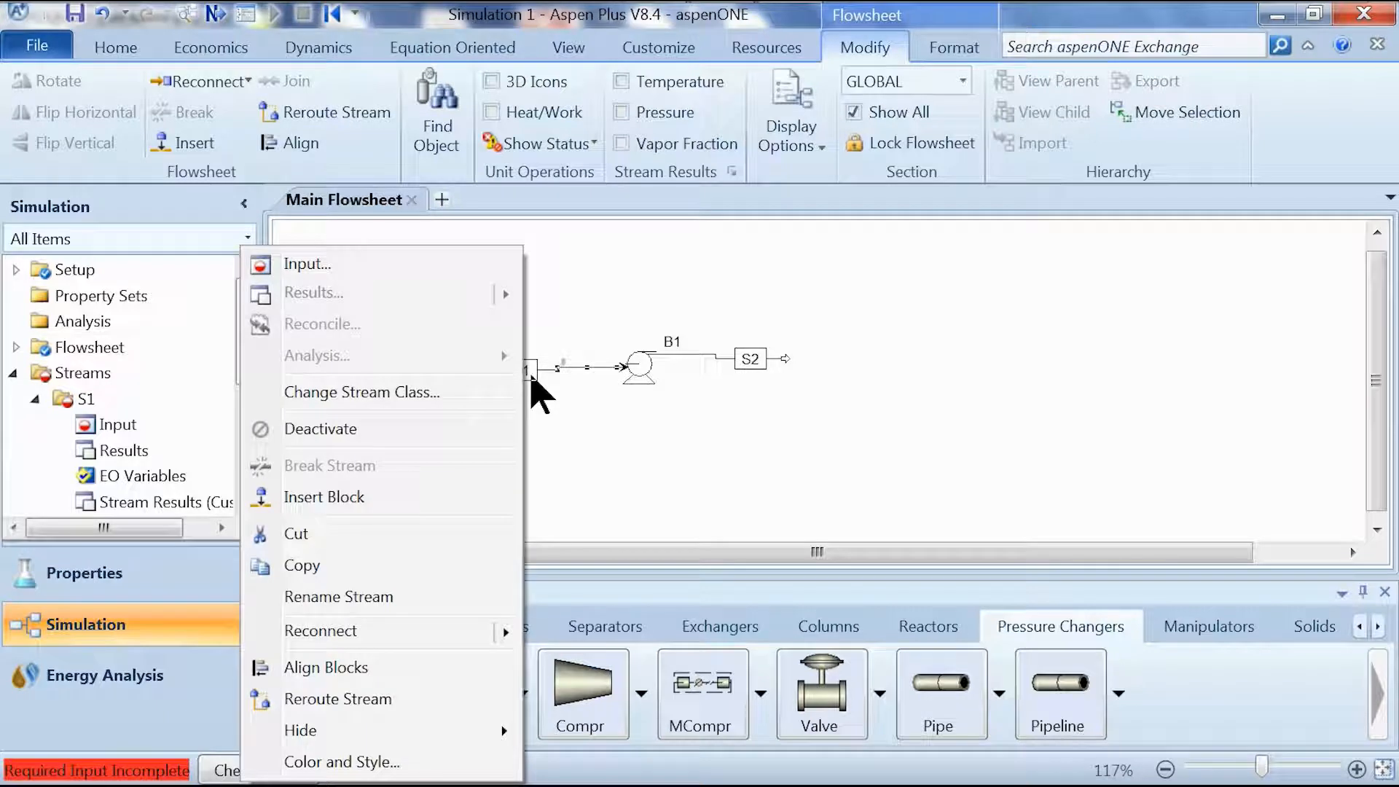
{"action": "key", "text": "Down"}
{"action": "key", "text": "Return"}
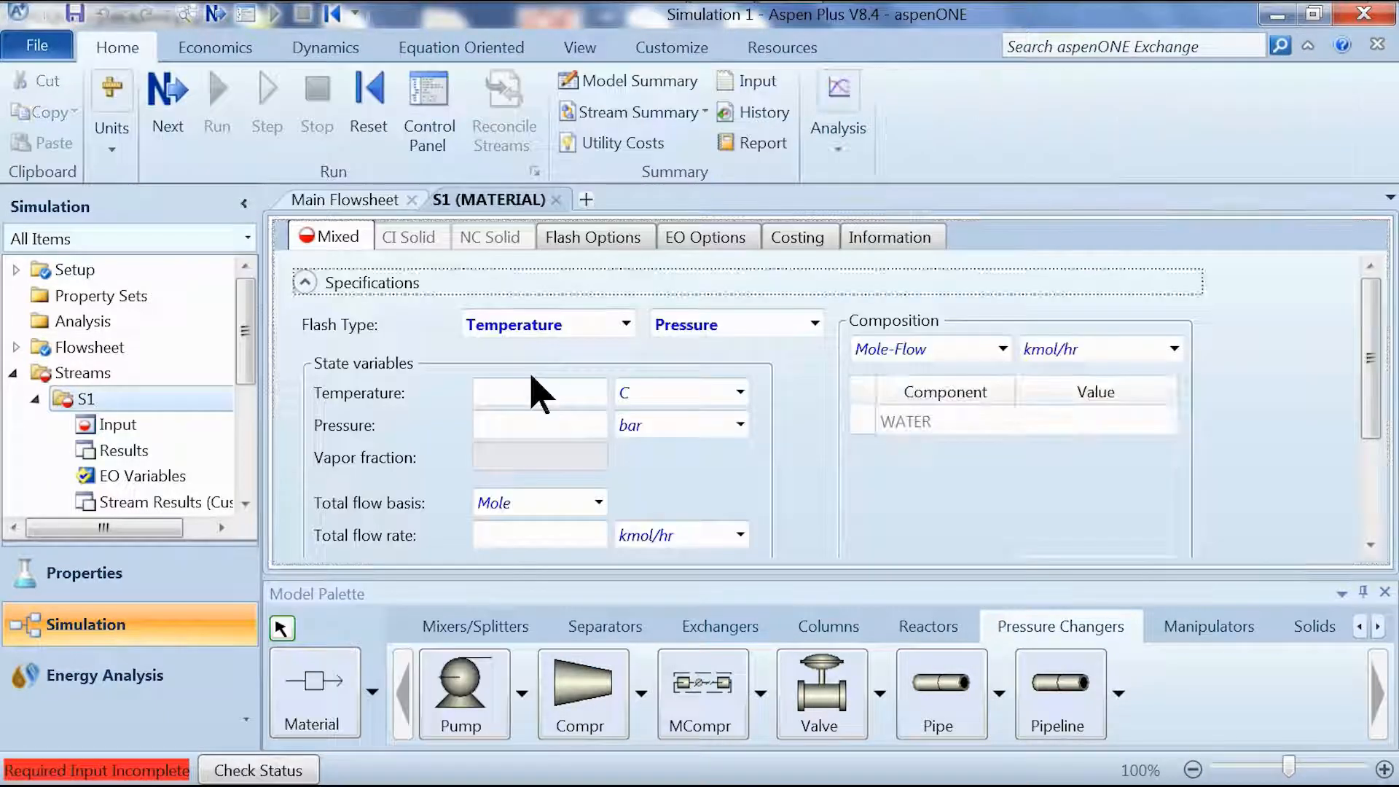
{"action": "left_click", "coordinate": [529, 392]}
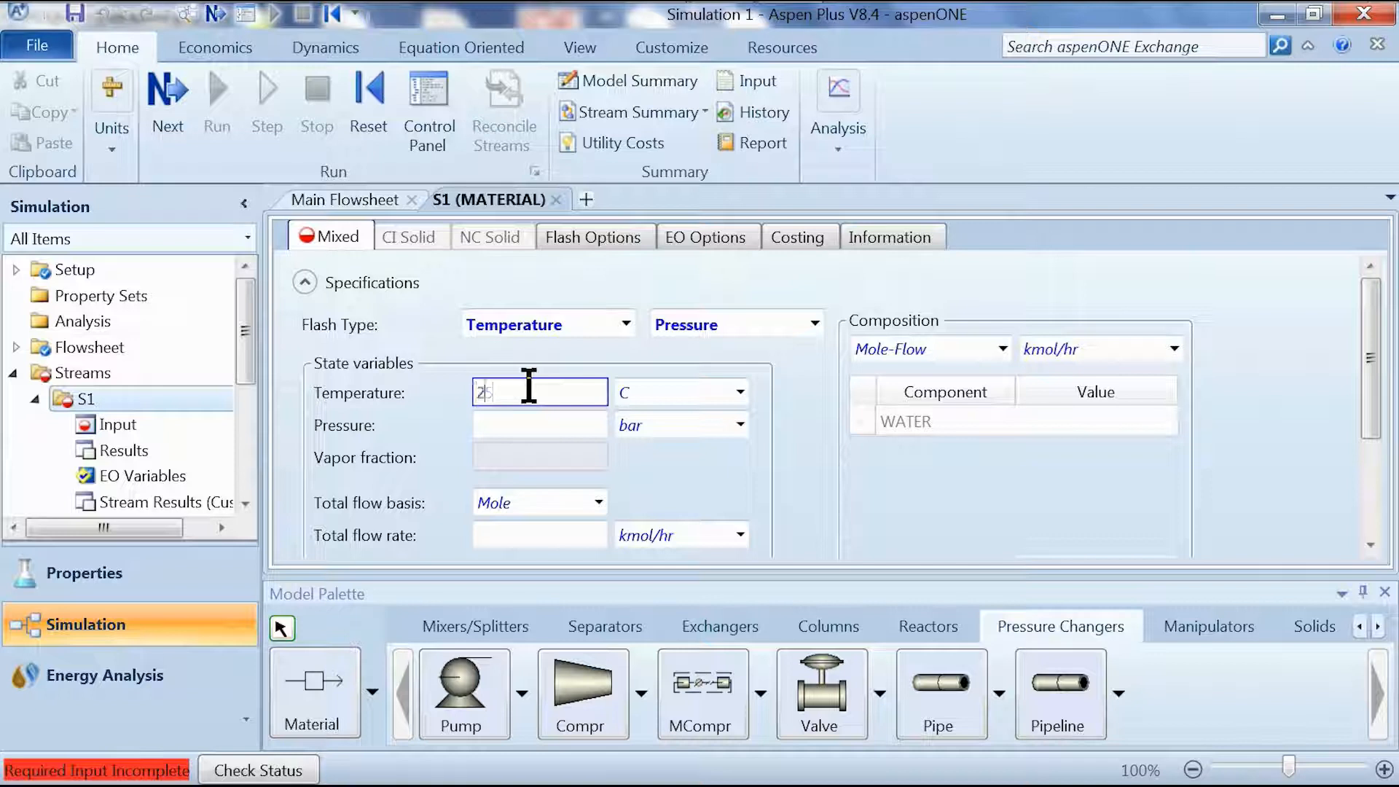
{"action": "type", "text": "25"}
{"action": "left_click", "coordinate": [525, 422]}
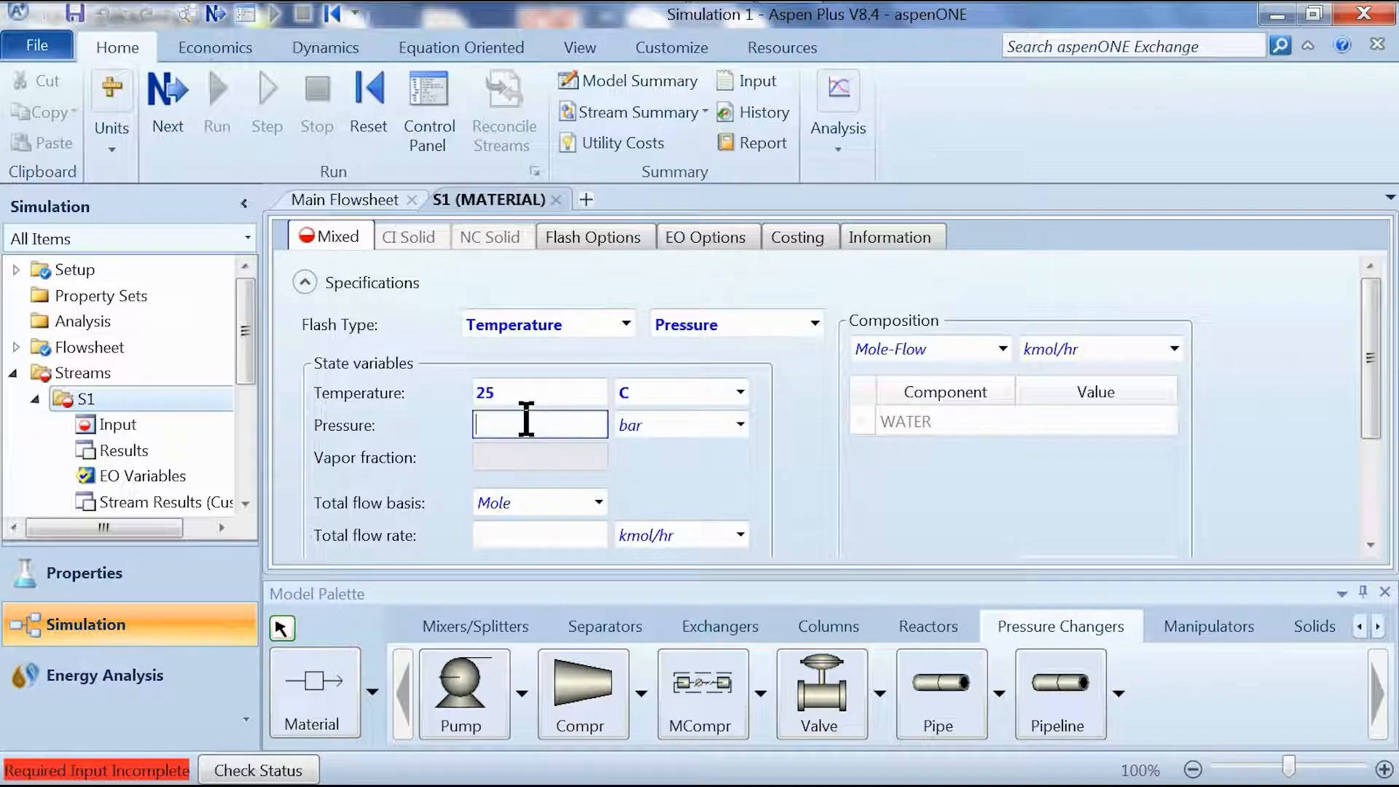
{"action": "type", "text": "1"}
{"action": "left_click", "coordinate": [517, 536]}
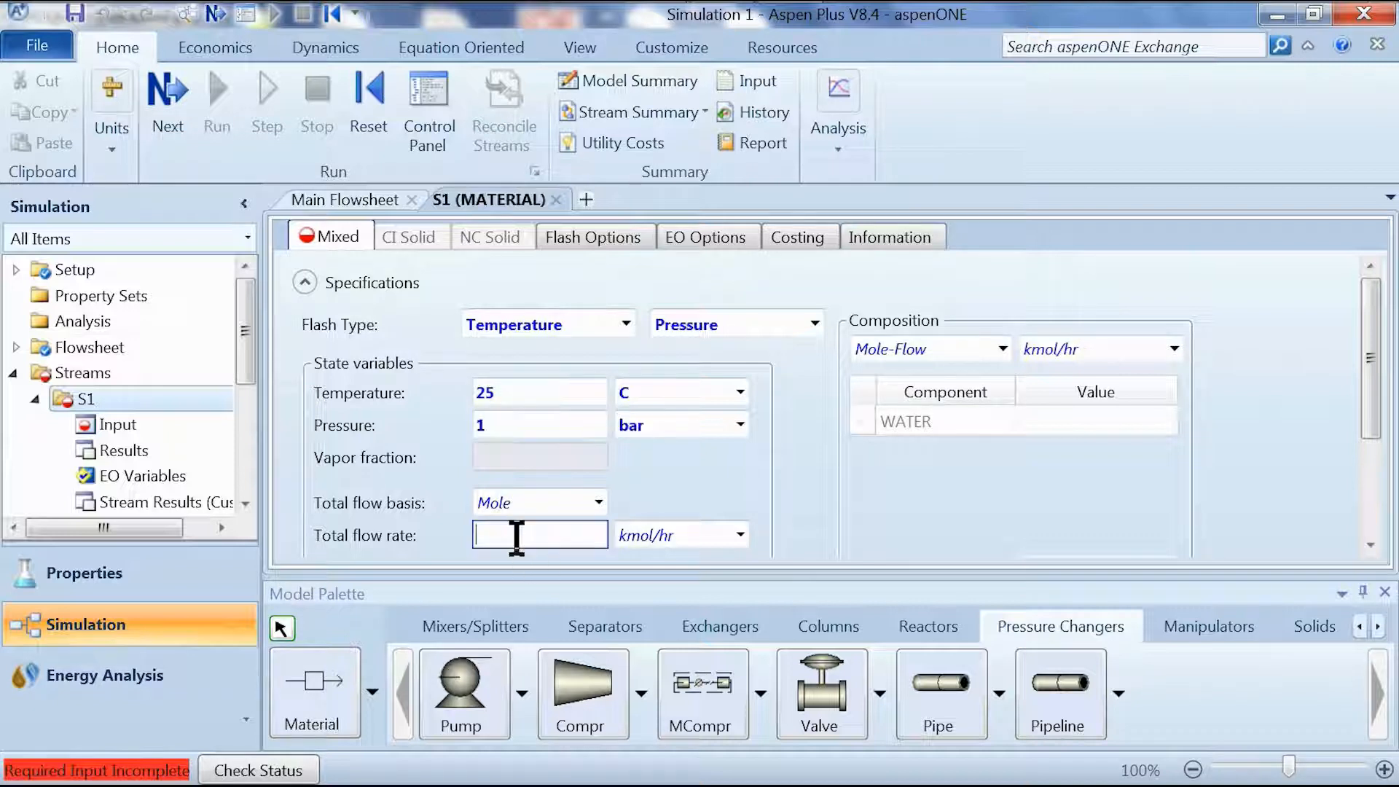
{"action": "type", "text": "1"}
- Set the S1 composition basis to Mole-Frac with a WATER value of 1, and close the stream form
{"action": "left_click", "coordinate": [1002, 349]}
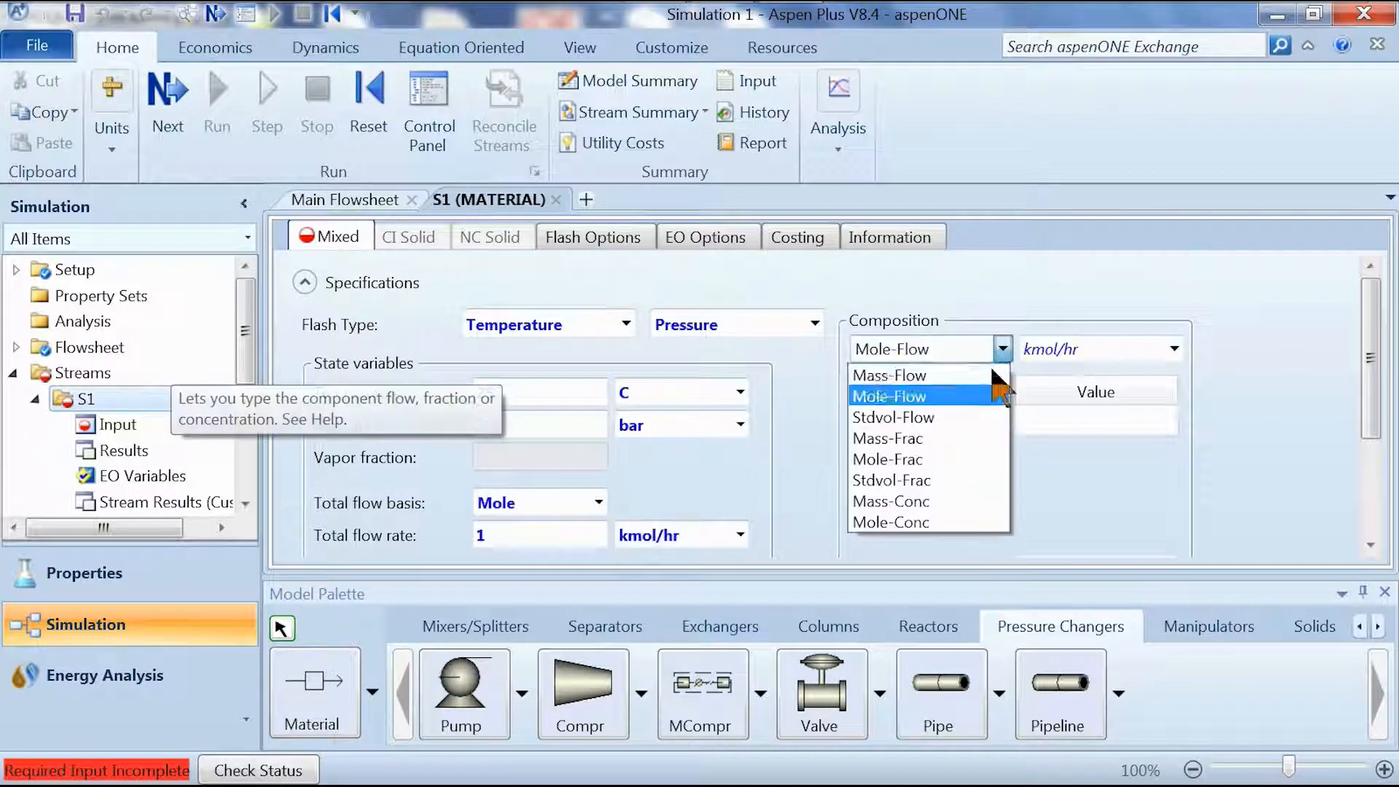
{"action": "left_click", "coordinate": [977, 458]}
{"action": "left_click", "coordinate": [1091, 423]}
{"action": "type", "text": "1"}
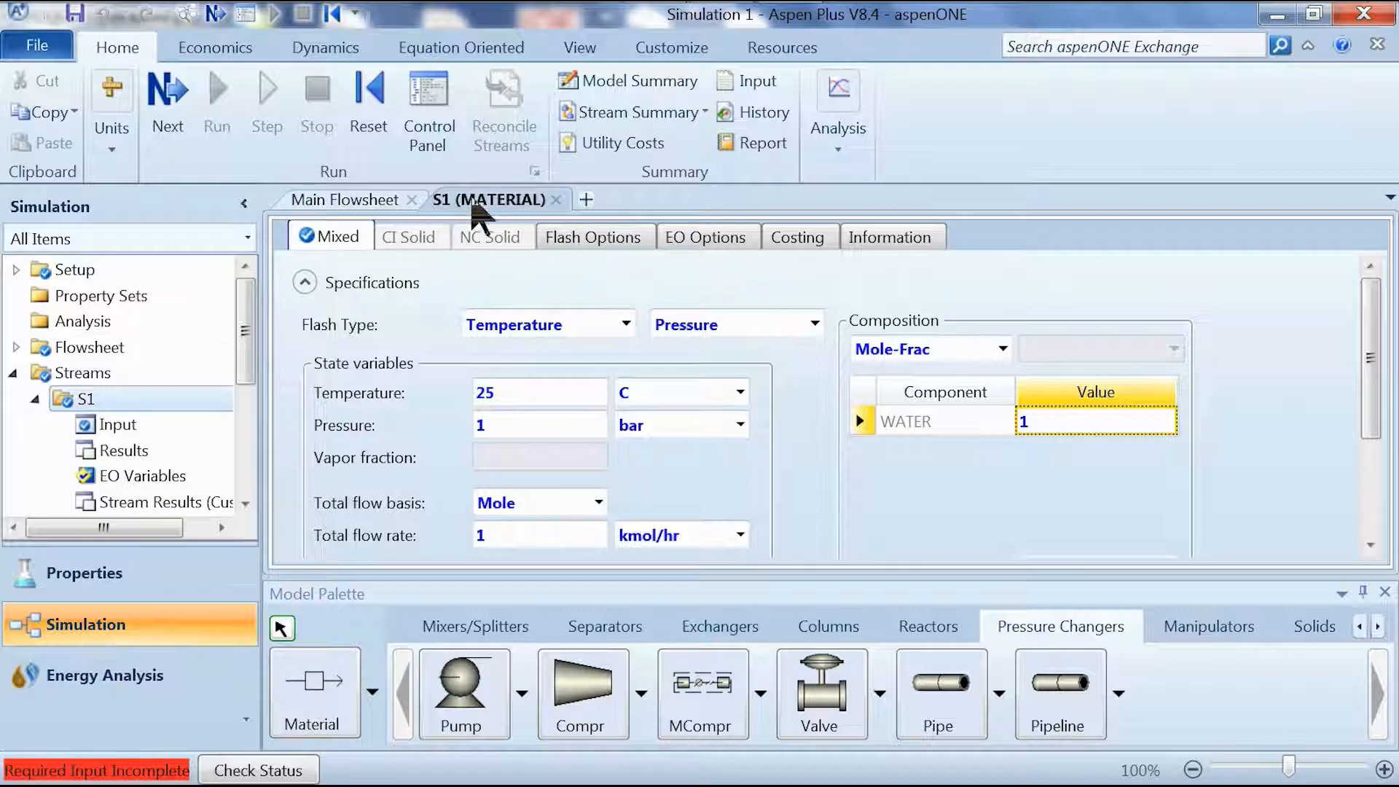
{"action": "left_click", "coordinate": [556, 200]}
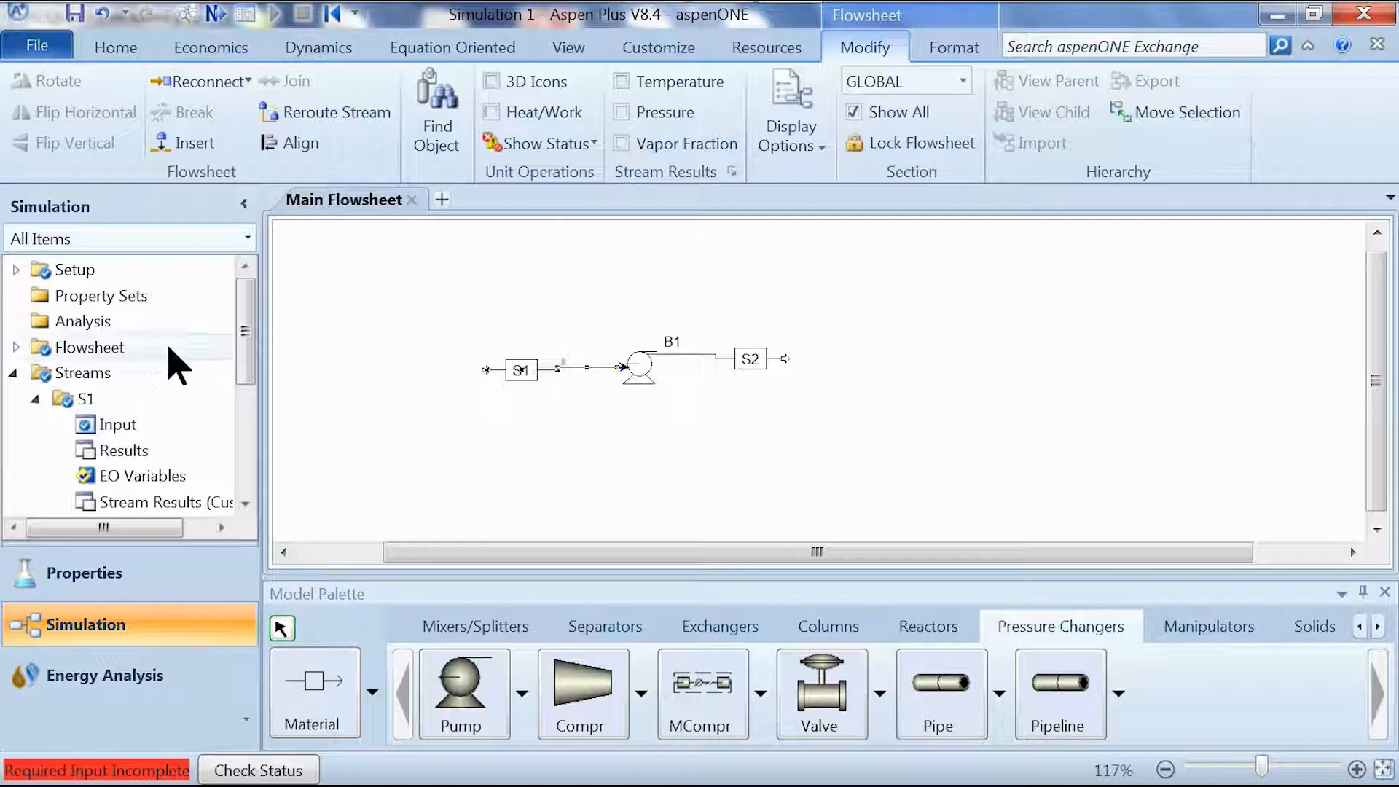
- Specify pump block B1 by pressure ratio with a value of 2
{"action": "scroll", "coordinate": [145, 372], "scroll_direction": "down", "scroll_amount": 2}
{"action": "right_click", "coordinate": [642, 372]}
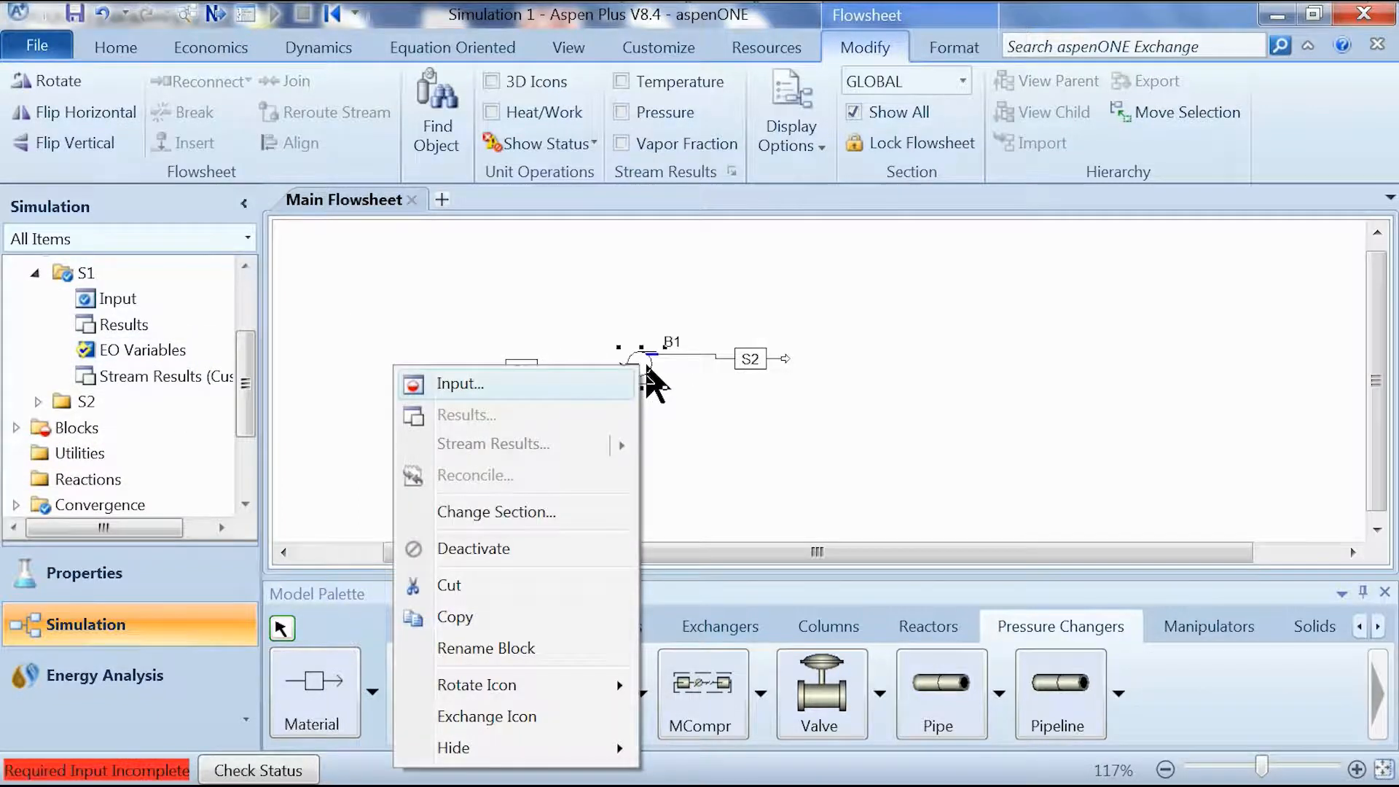
{"action": "left_click", "coordinate": [628, 382]}
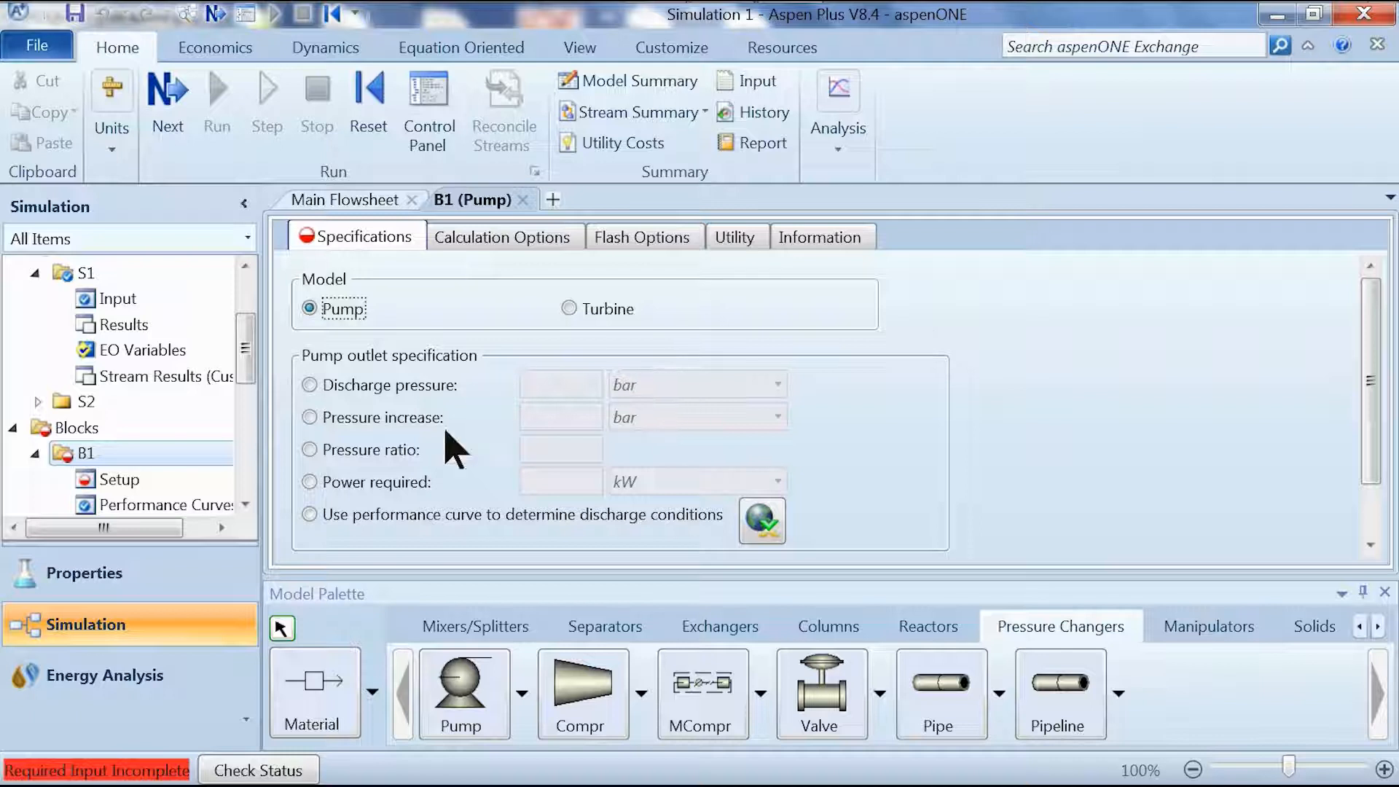
{"action": "left_click", "coordinate": [382, 451]}
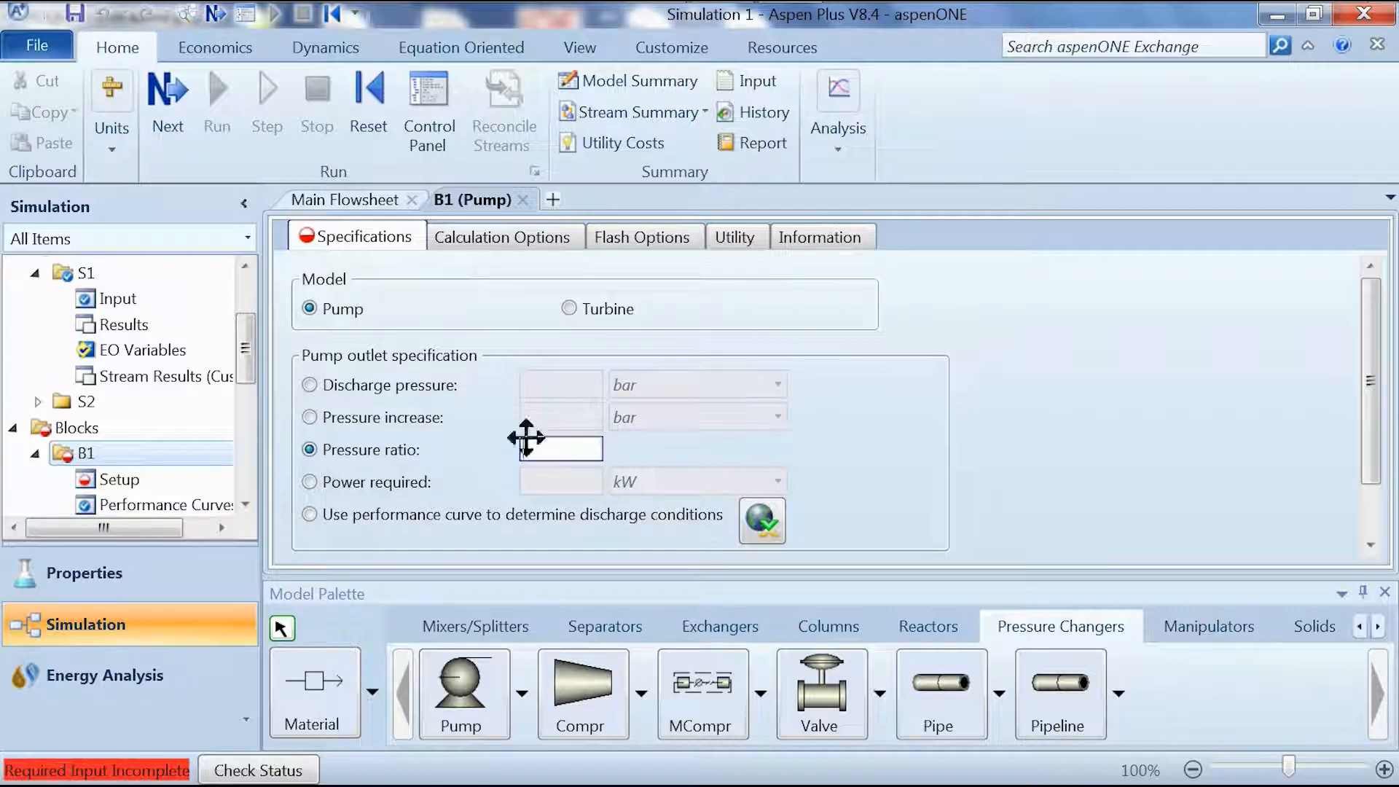
{"action": "type", "text": "2"}
{"action": "key", "text": "Return"}
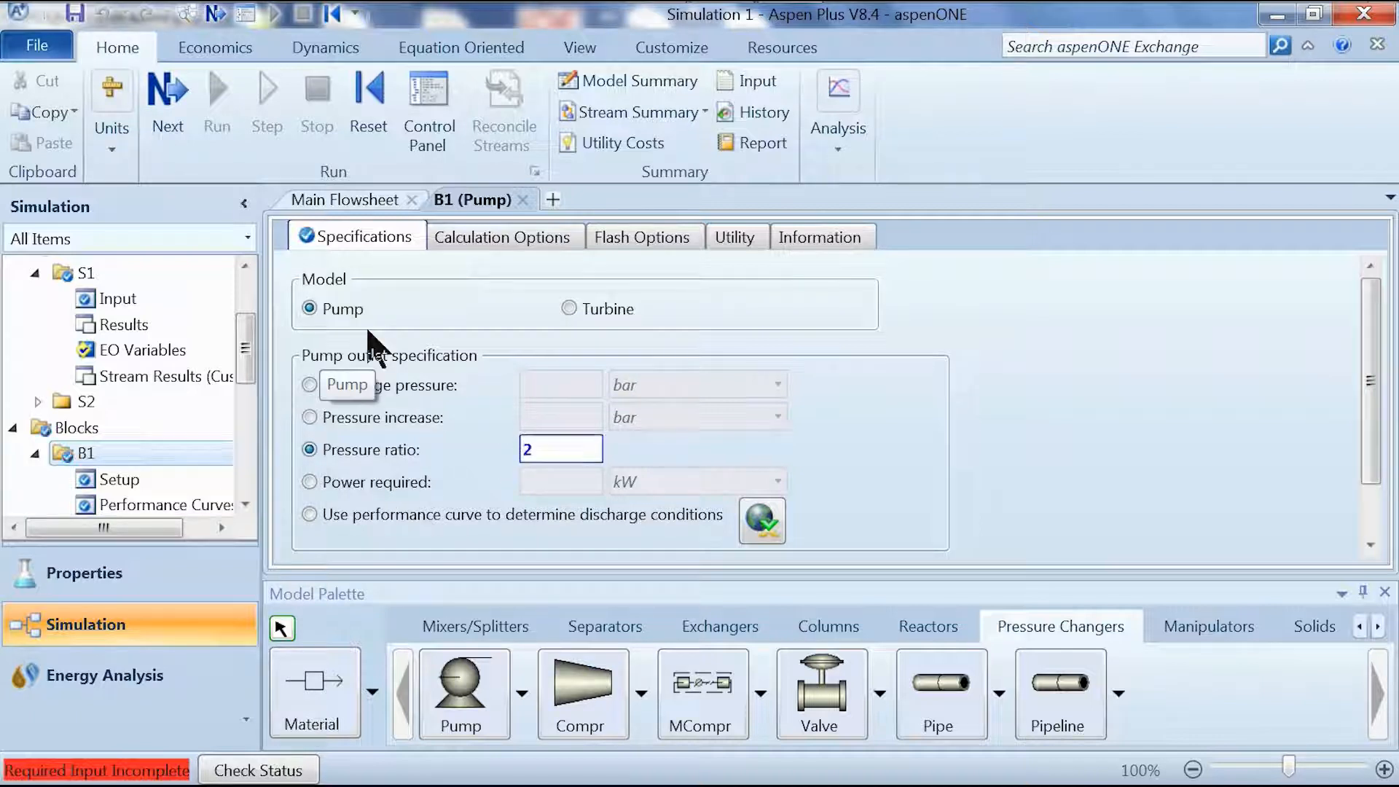
{"action": "scroll", "coordinate": [187, 400], "scroll_direction": "down", "scroll_amount": 3}
{"action": "scroll", "coordinate": [187, 400], "scroll_direction": "up", "scroll_amount": 4}
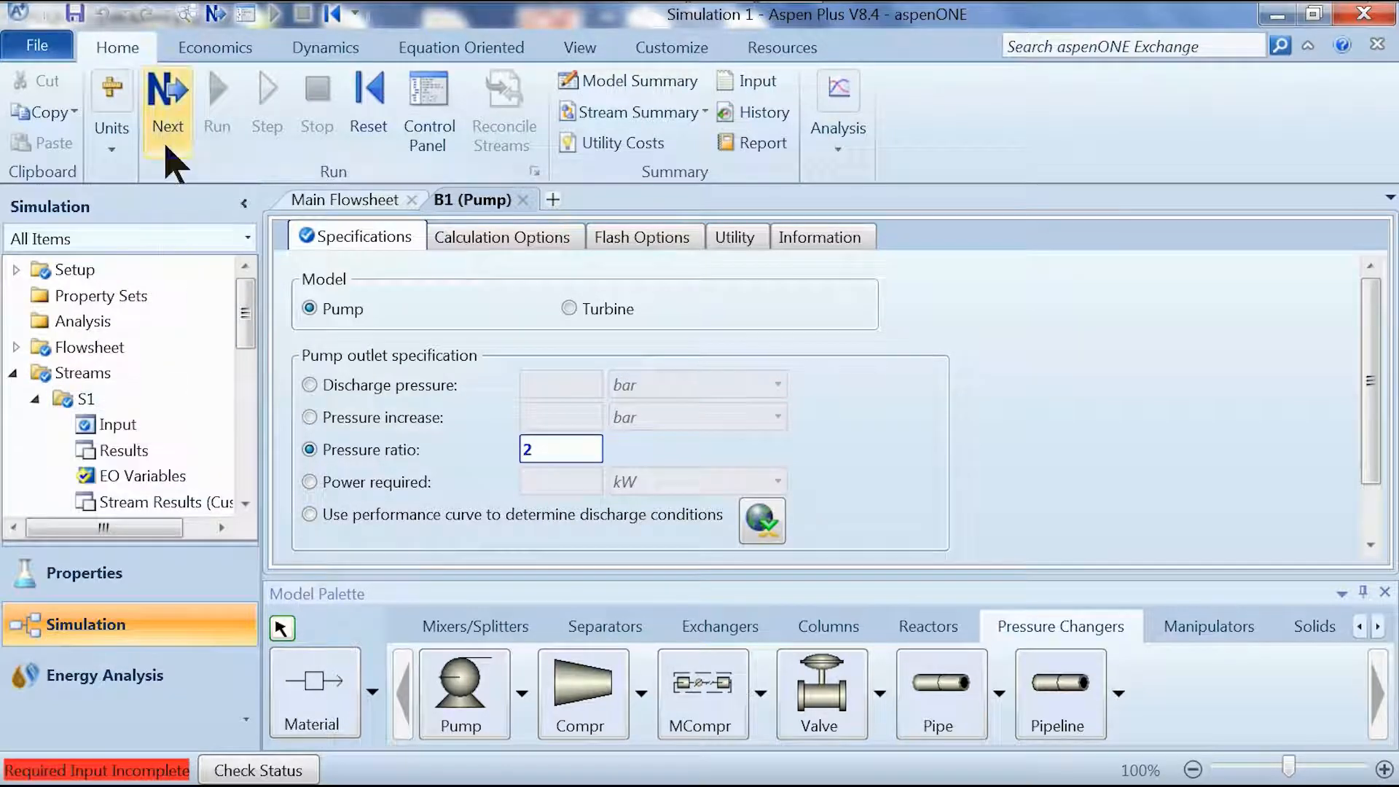
- Proceed to the next required input and set the base property method to SRK
{"action": "key", "text": "alt"}
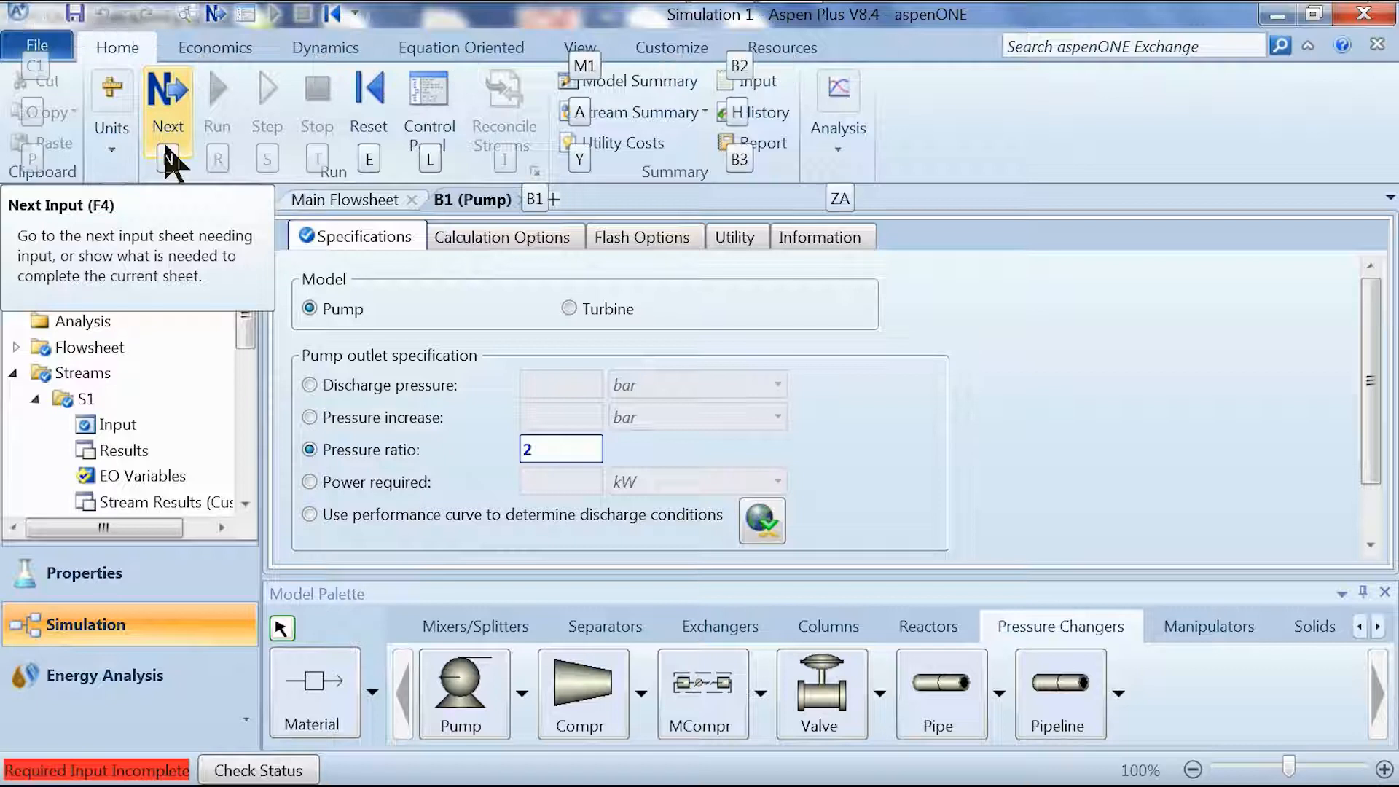
{"action": "left_click", "coordinate": [169, 159]}
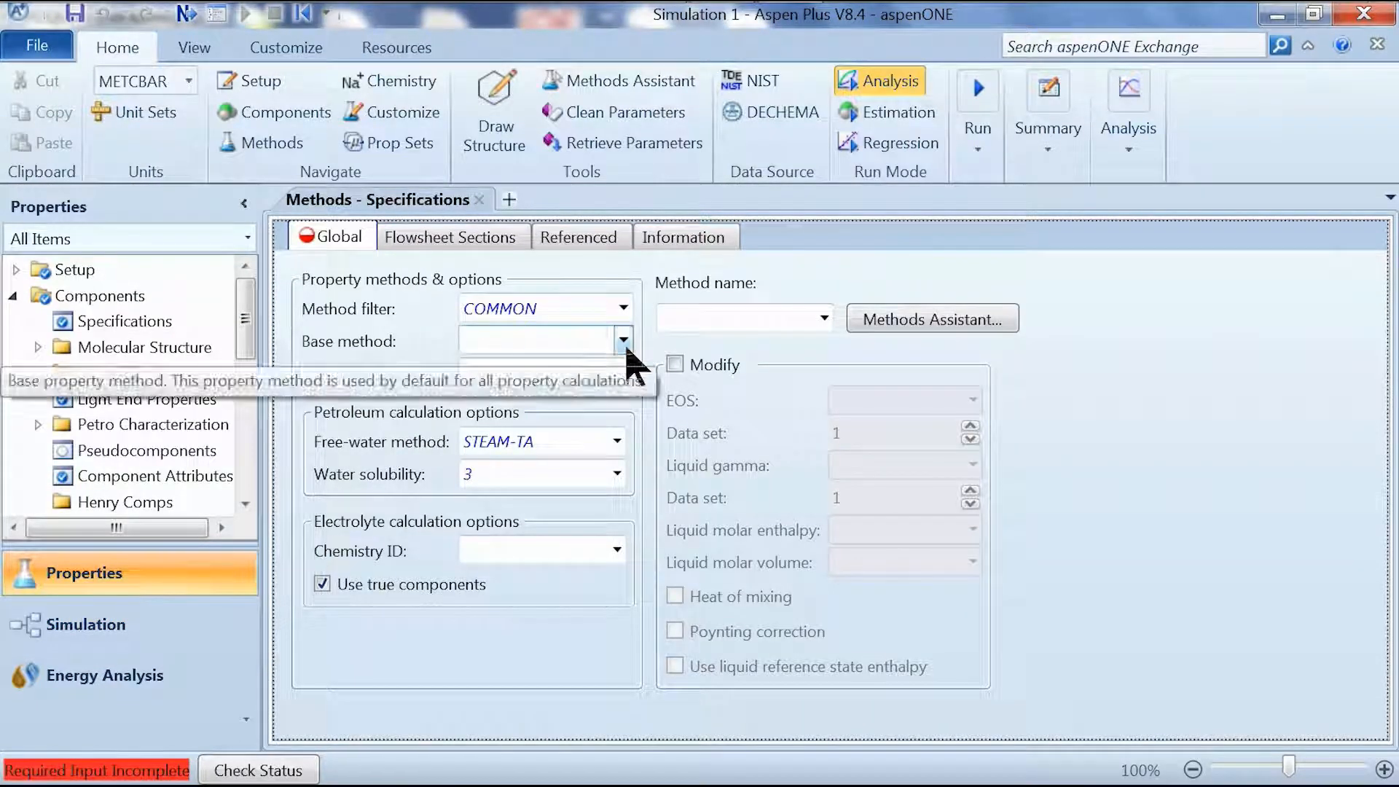
{"action": "left_click", "coordinate": [624, 340]}
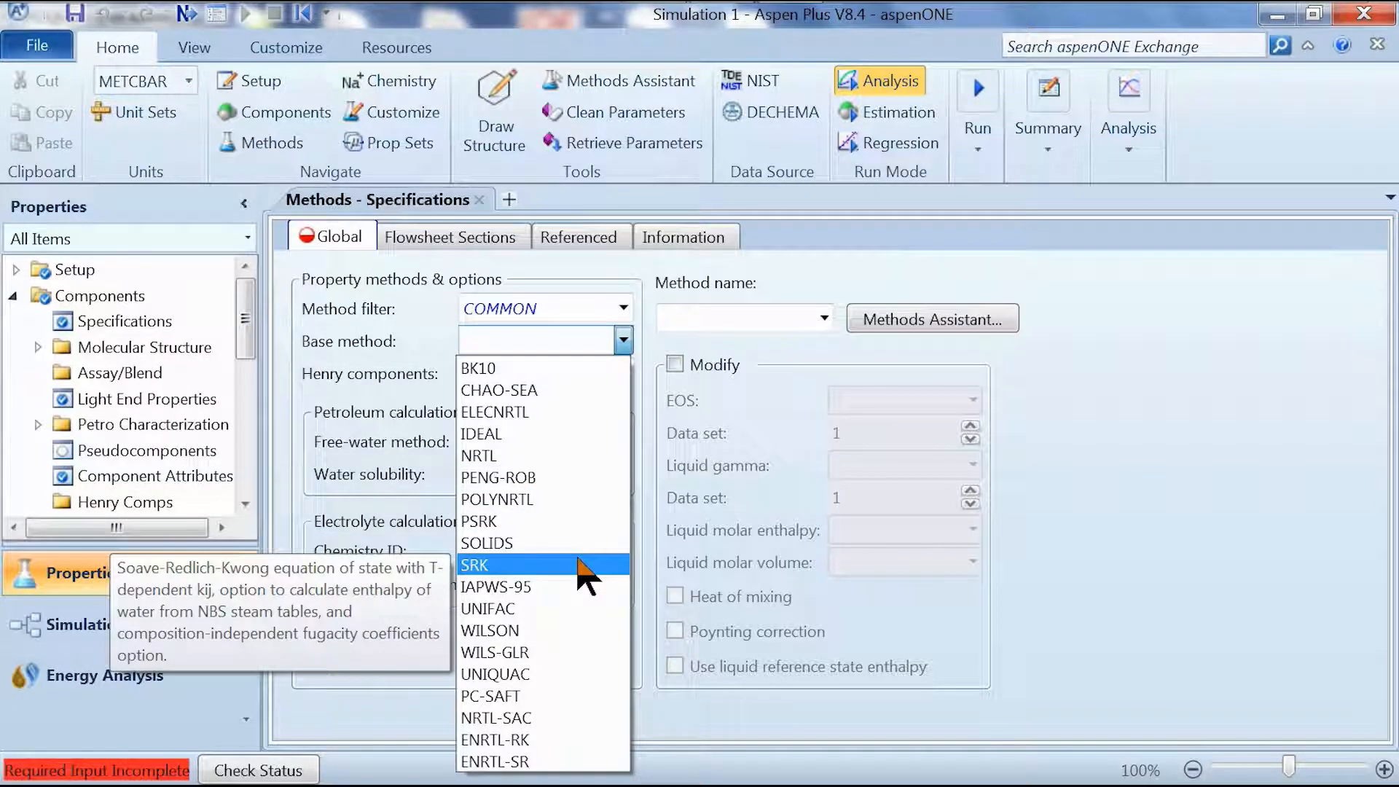
{"action": "left_click", "coordinate": [583, 565]}
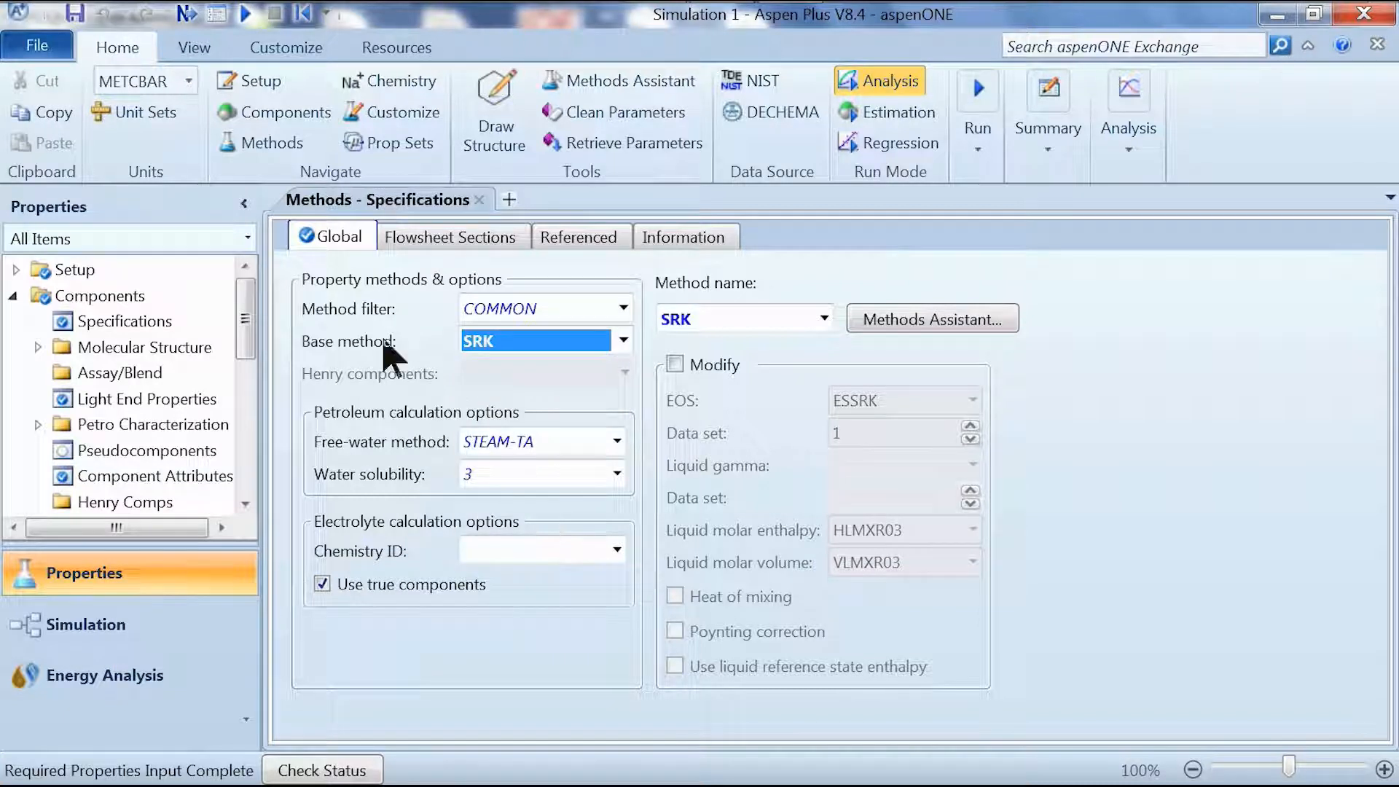
- Return to the simulation environment, close the pump B1 form and run the simulation
{"action": "left_click", "coordinate": [59, 635]}
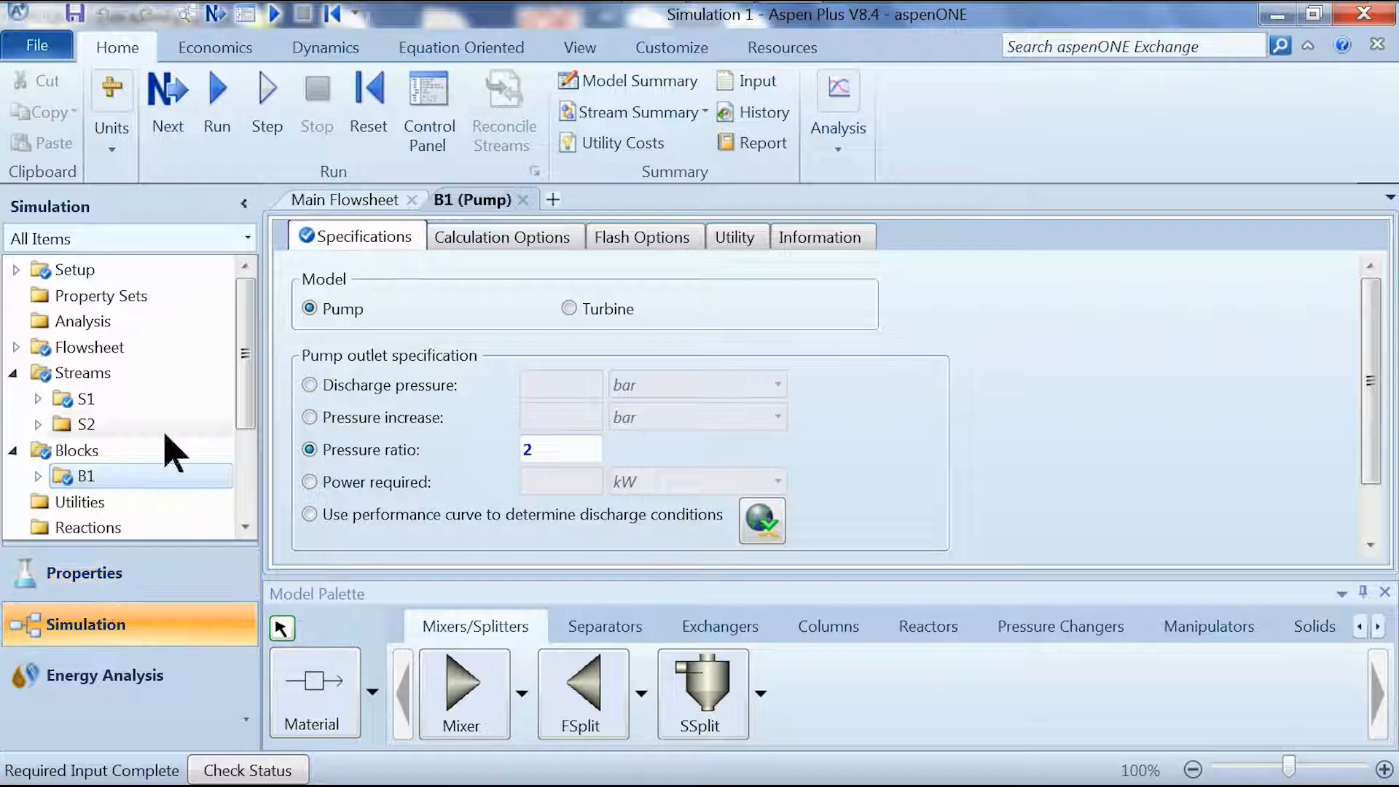
{"action": "left_click", "coordinate": [523, 200]}
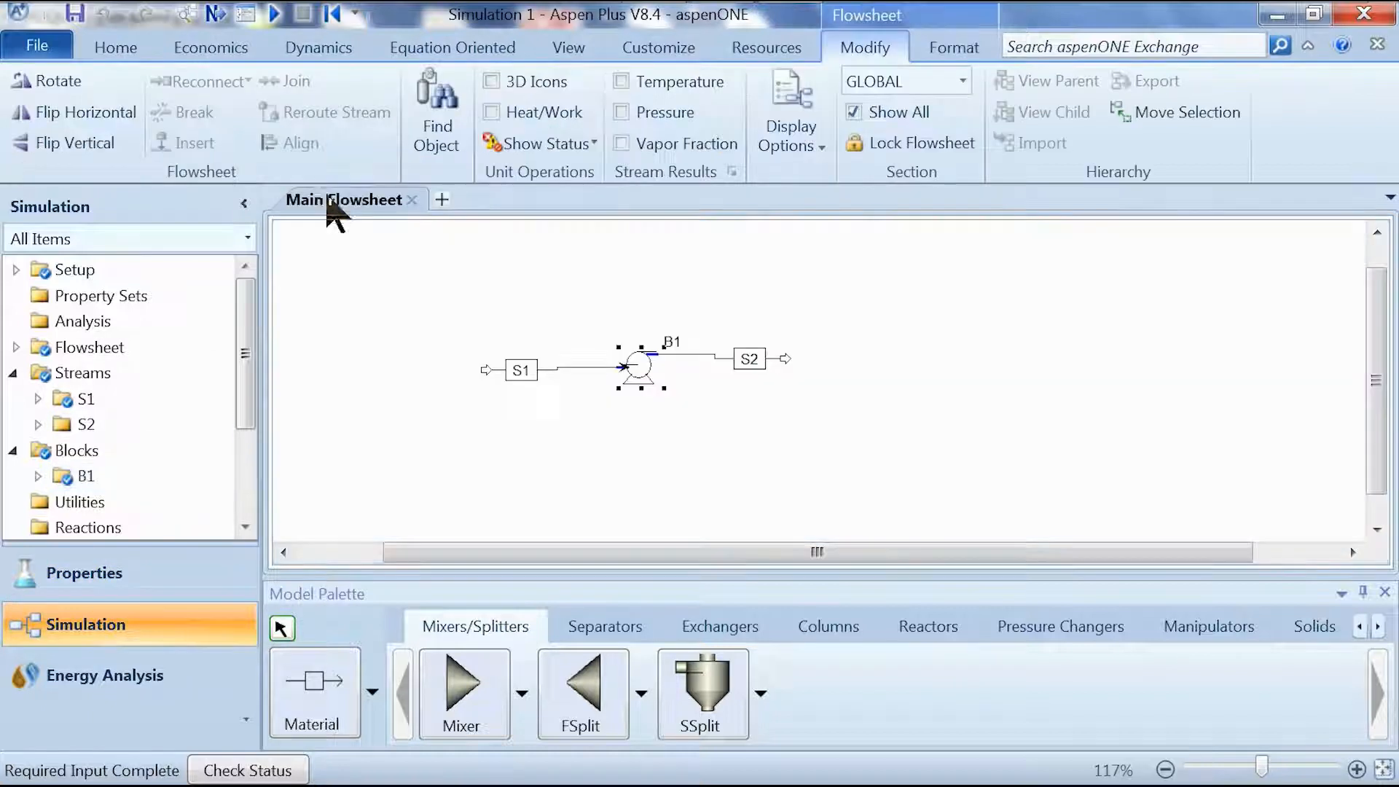
{"action": "key", "text": "alt+h"}
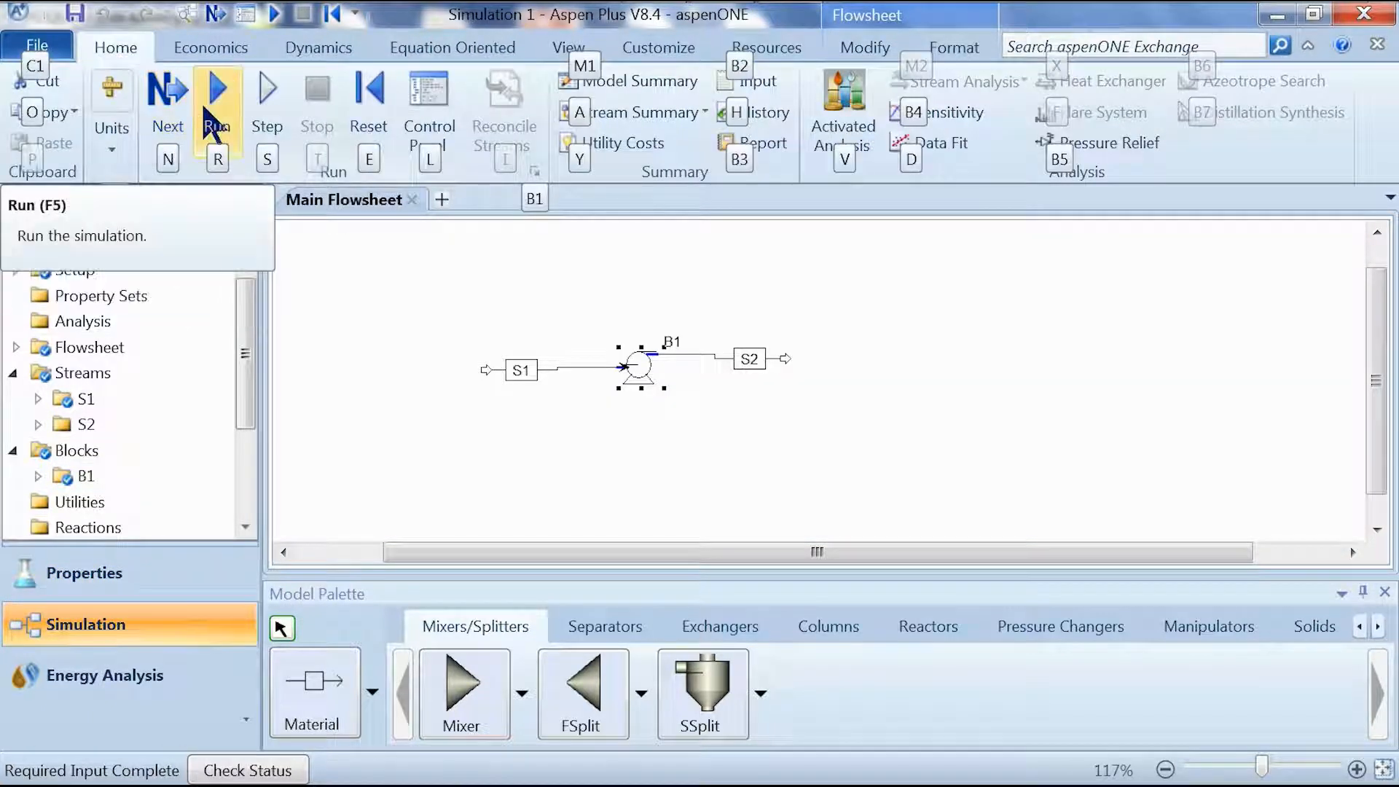
{"action": "left_click", "coordinate": [211, 124]}
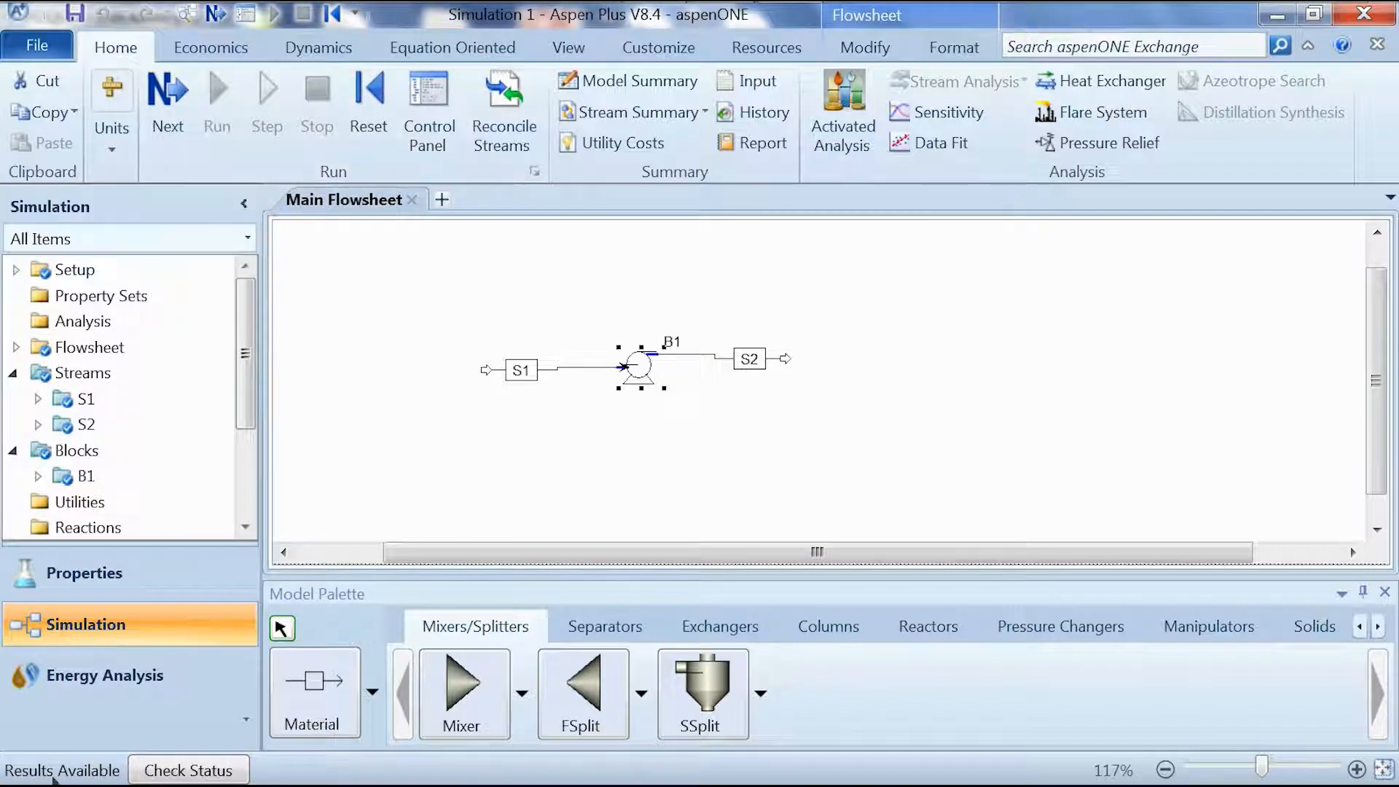
- Save the simulation to the Desktop as a compound file named Aspen_Plus_example
{"action": "left_click", "coordinate": [416, 339]}
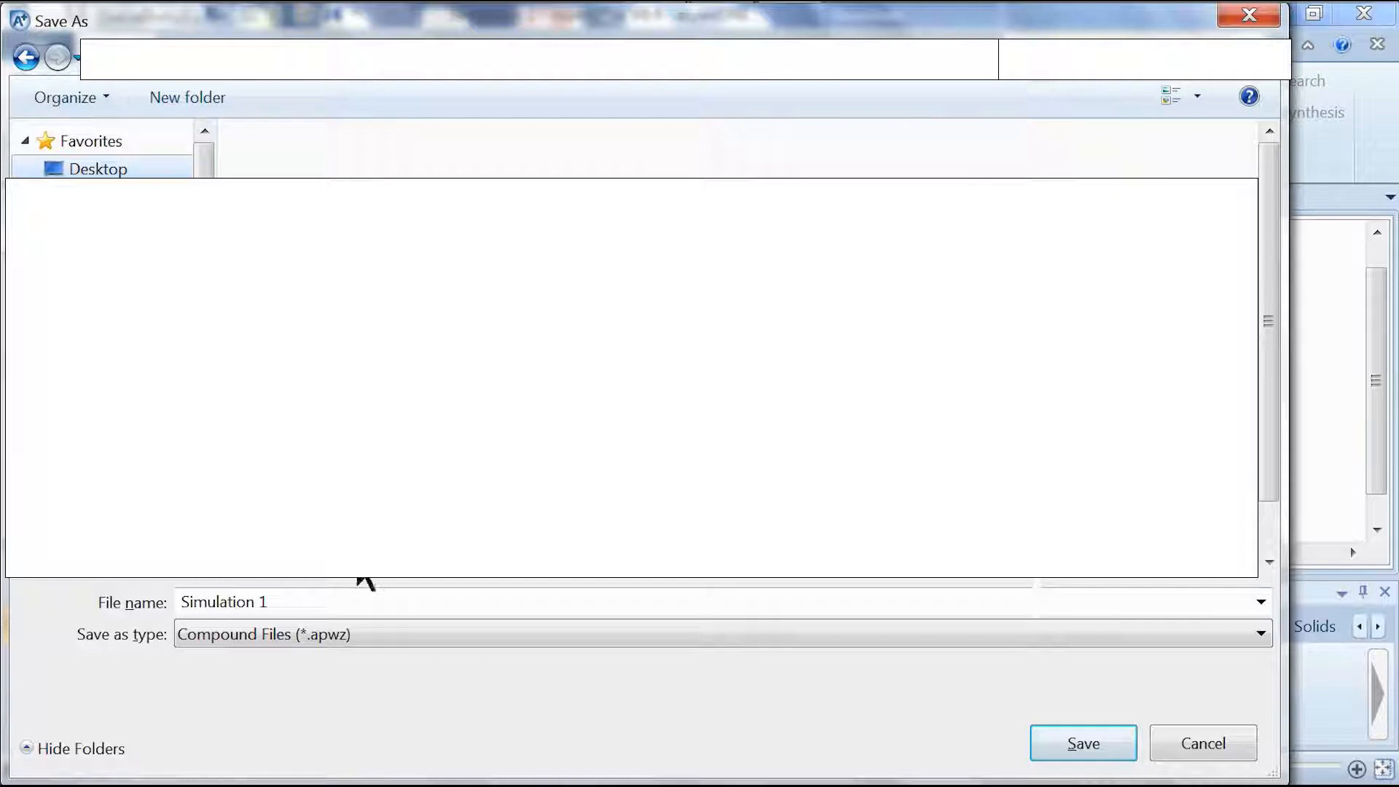
{"action": "left_click", "coordinate": [357, 593]}
{"action": "type", "text": "Aspen_"}
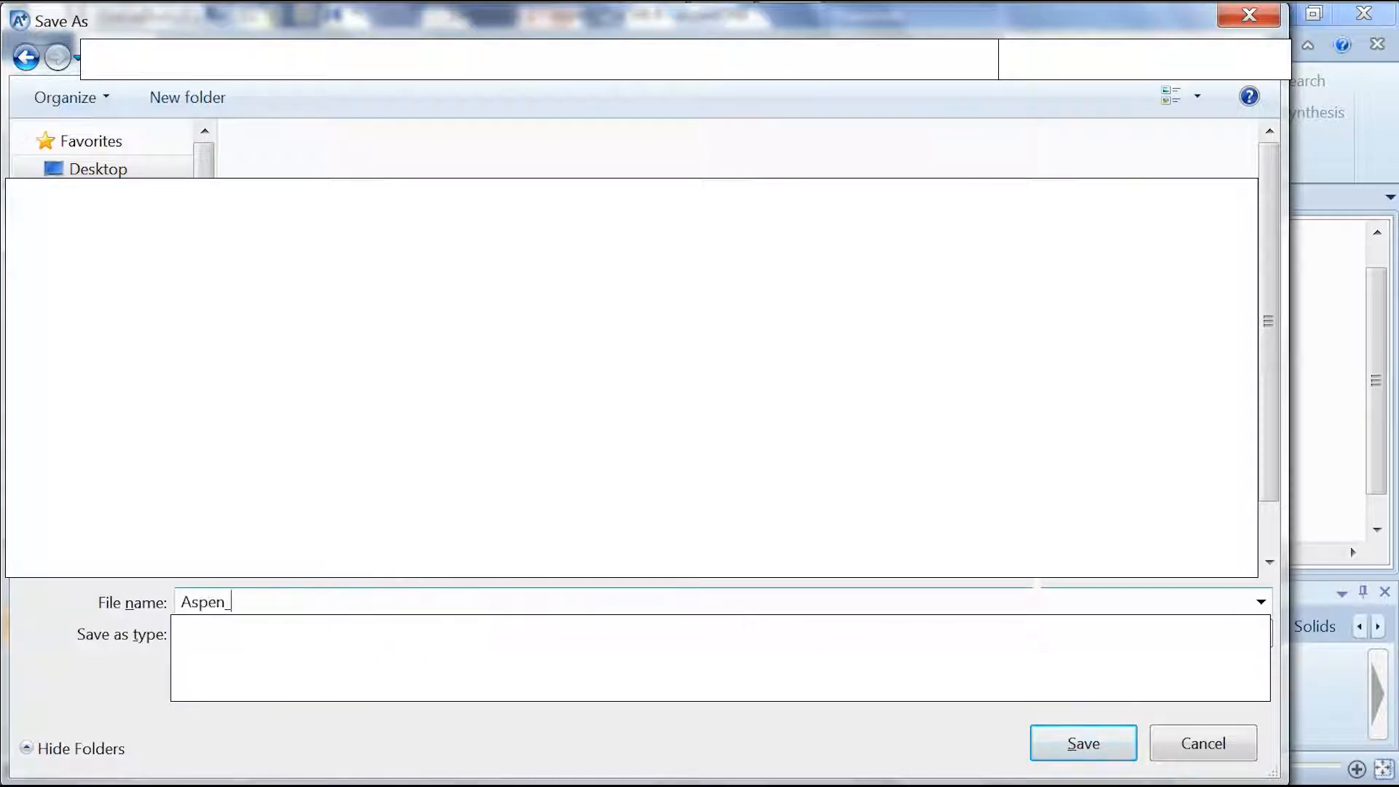
{"action": "type", "text": "Plus_ex"}
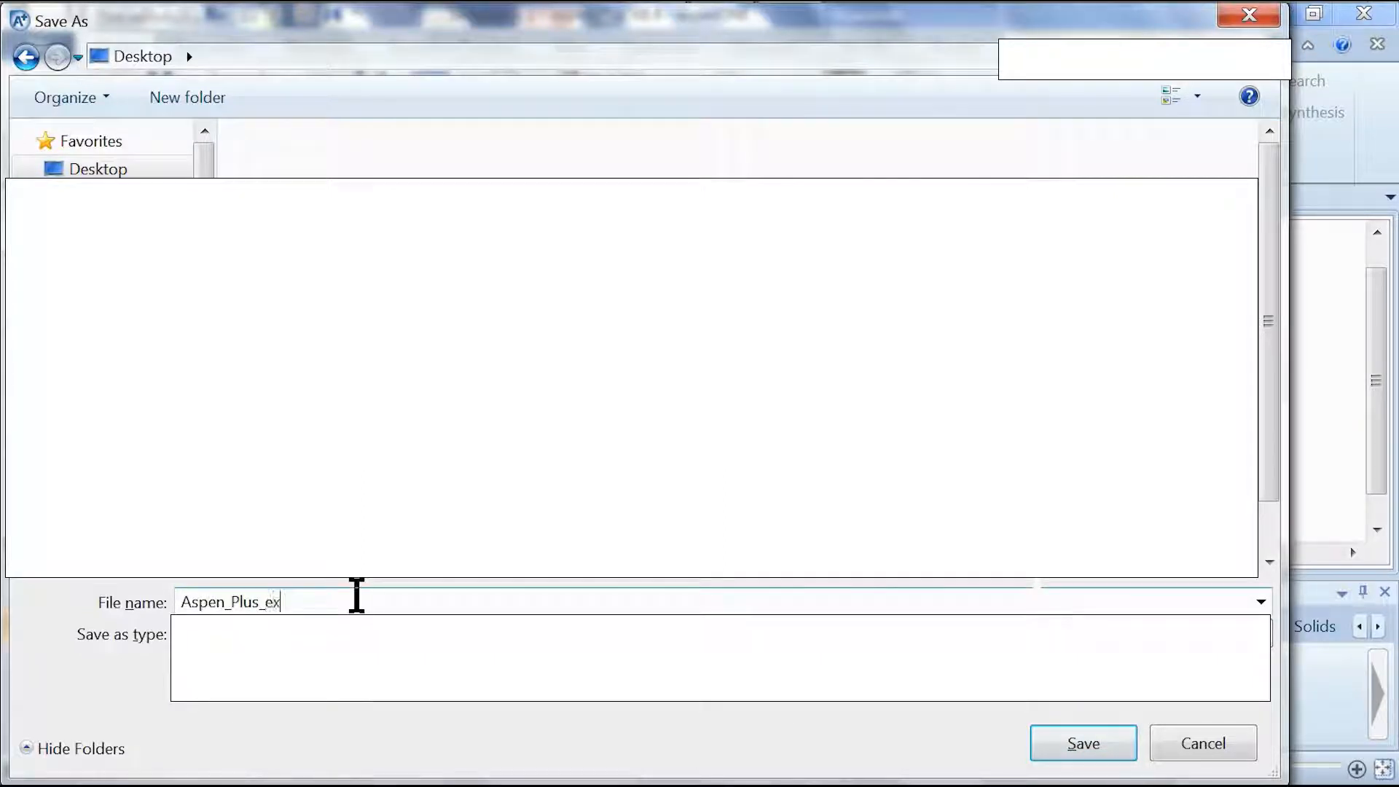
{"action": "type", "text": "ample"}
{"action": "key", "text": "Return"}
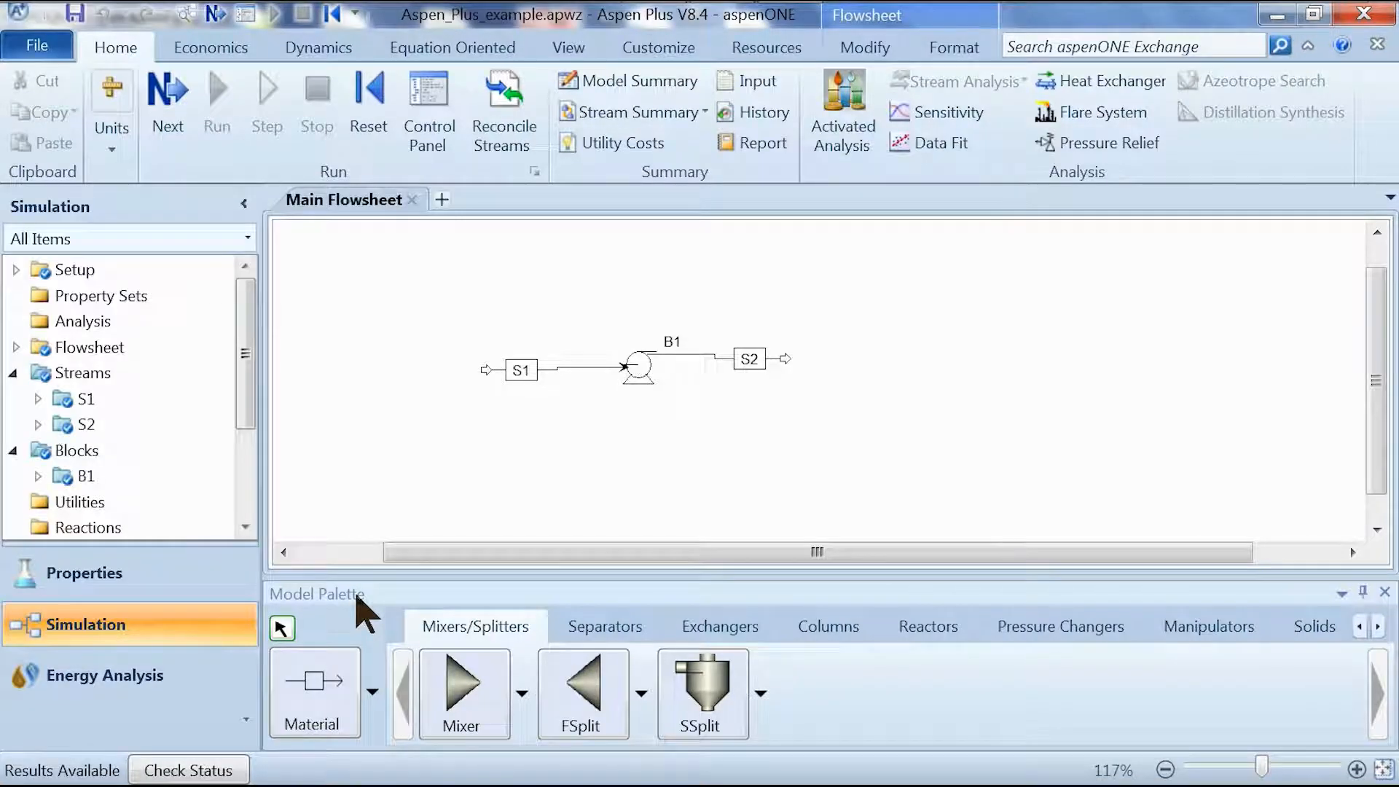
- Save the simulation also as an Aspen Plus backup file (.bkp) named Aspen_Plus_example on the Desktop
{"action": "left_click", "coordinate": [45, 52]}
{"action": "left_click", "coordinate": [109, 191]}
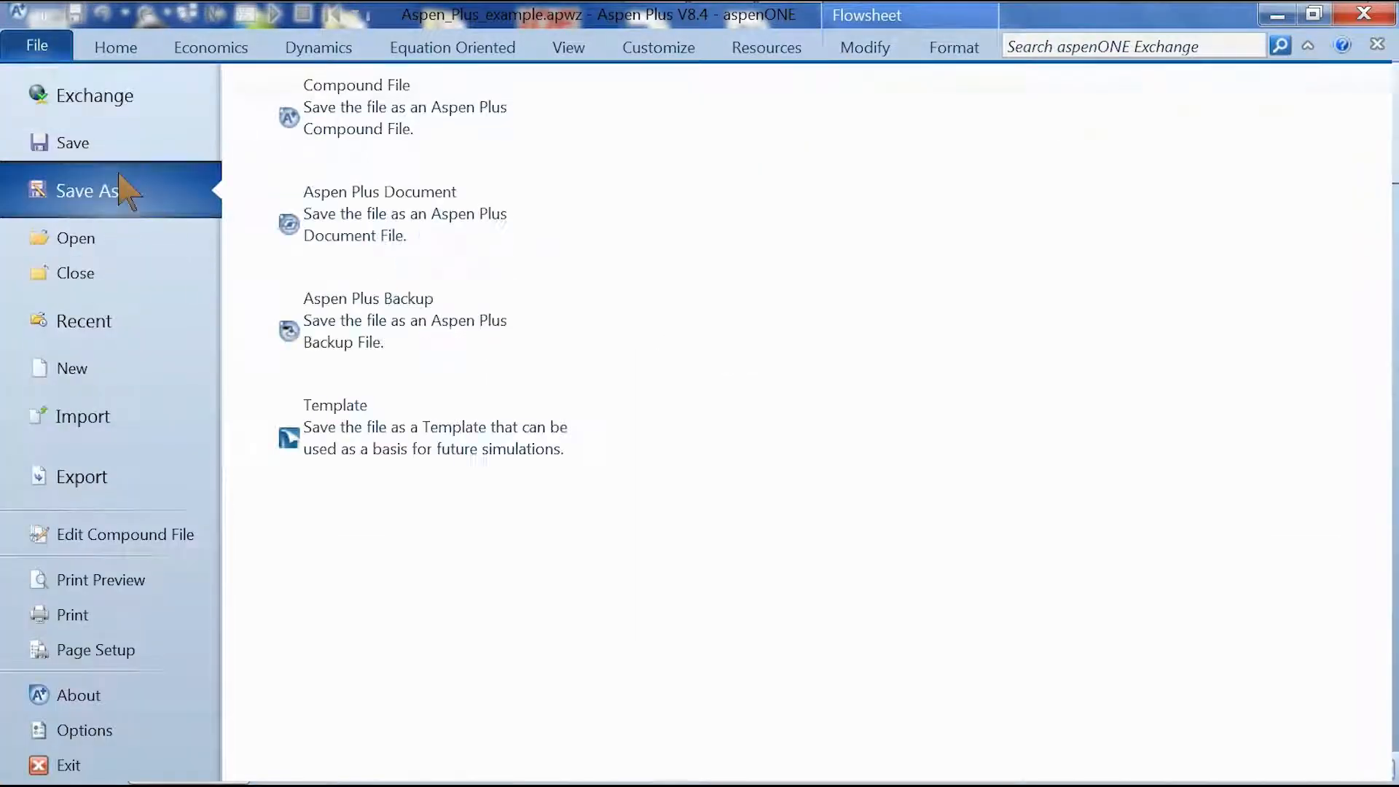
{"action": "left_click", "coordinate": [350, 313]}
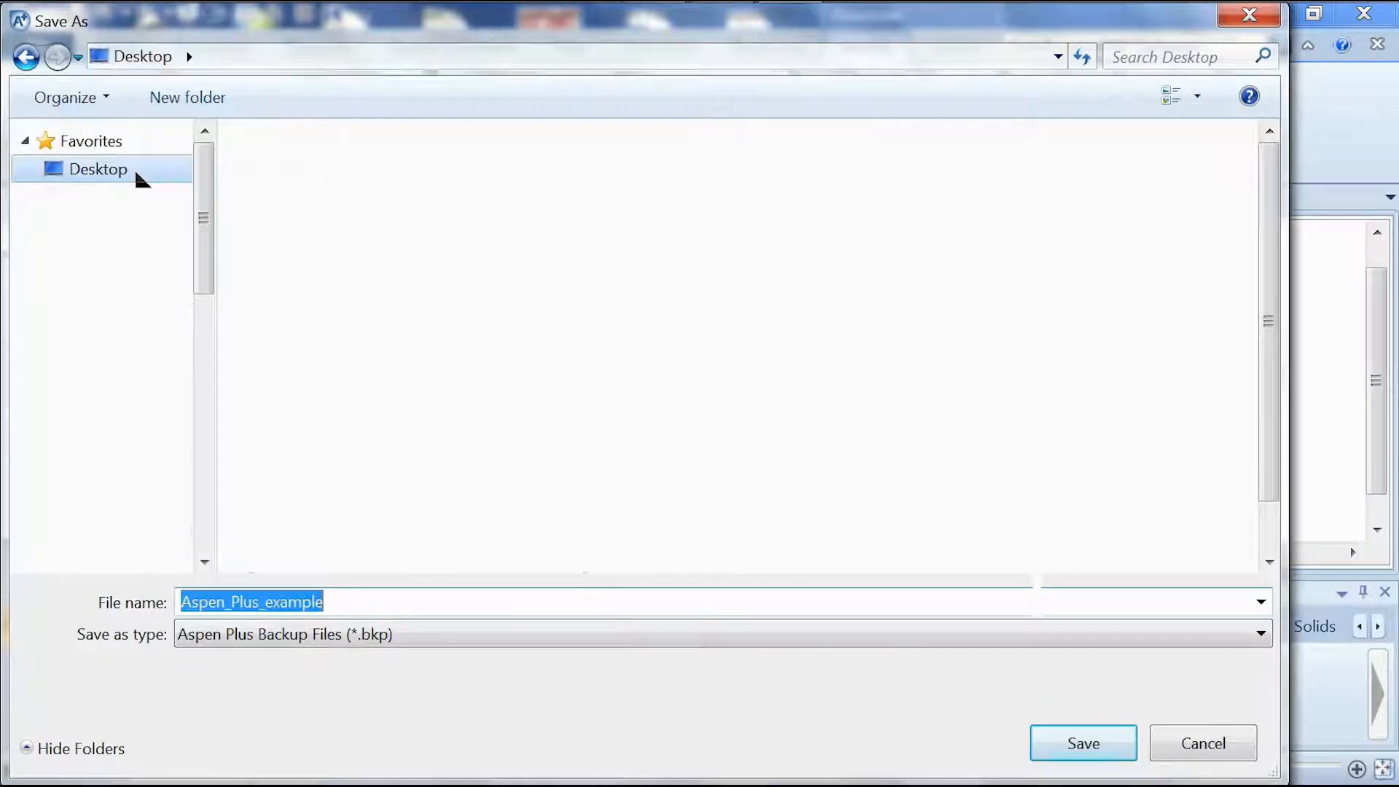
{"action": "left_click", "coordinate": [1089, 743]}
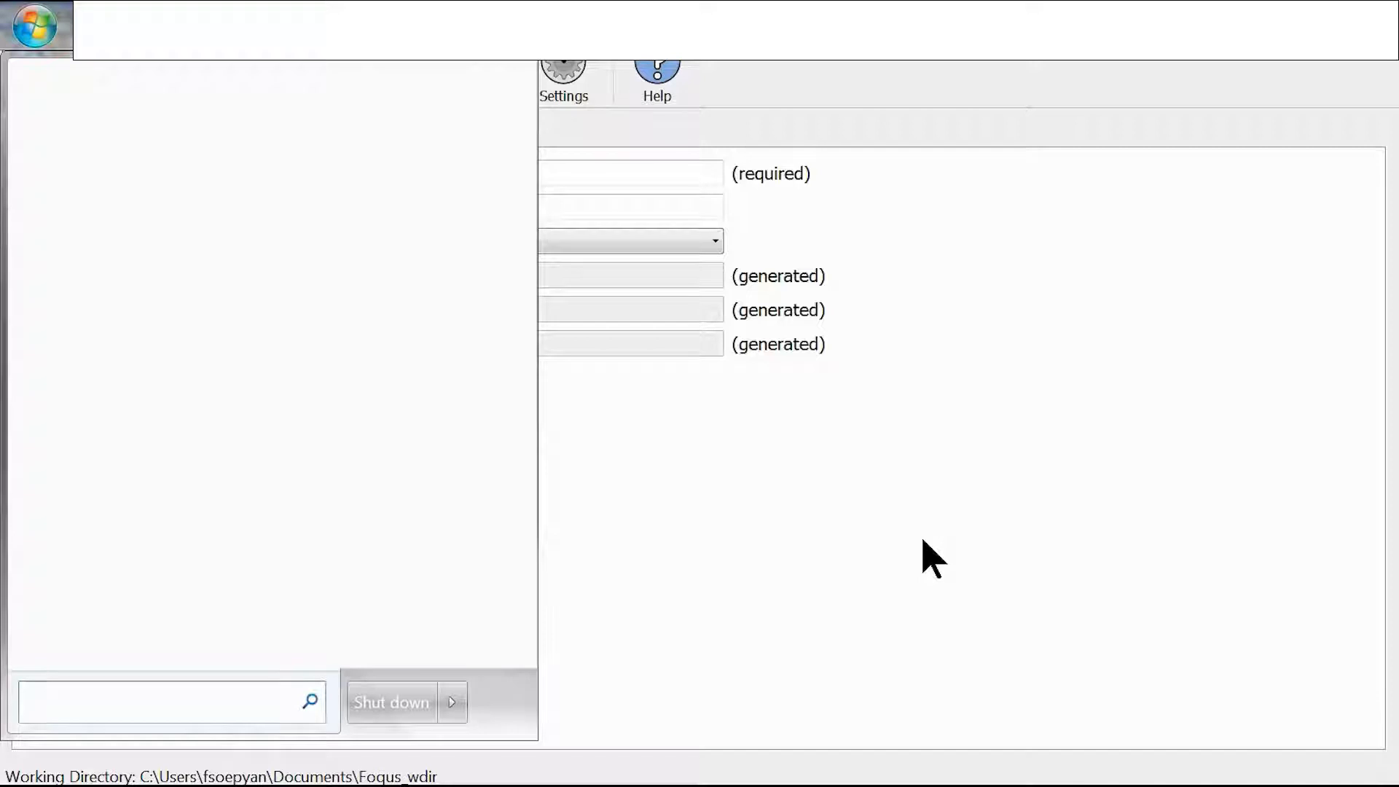
- Launch SinterConfigGUI and open the Aspen_Plus_example backup file from the Desktop
{"action": "type", "text": "sinter"}
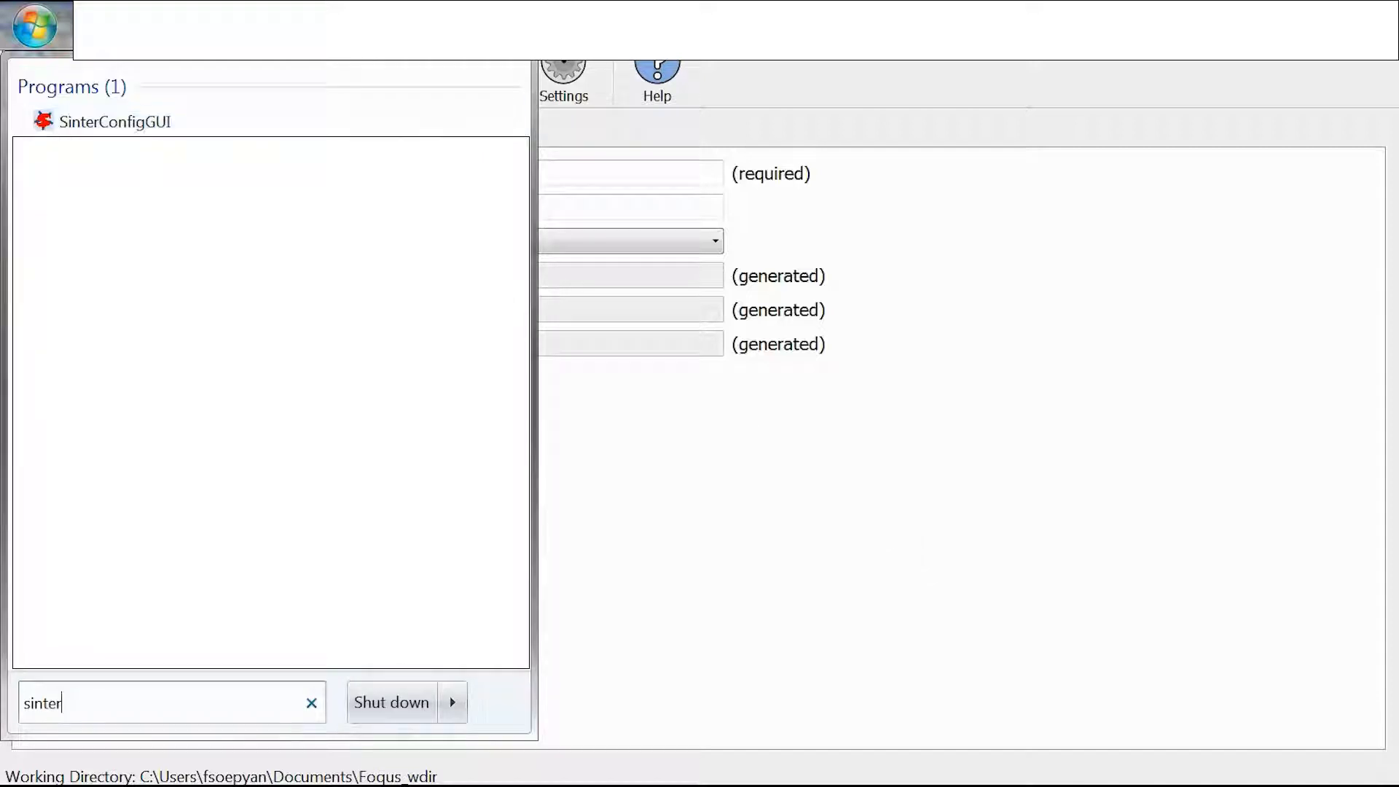
{"action": "left_click", "coordinate": [335, 123]}
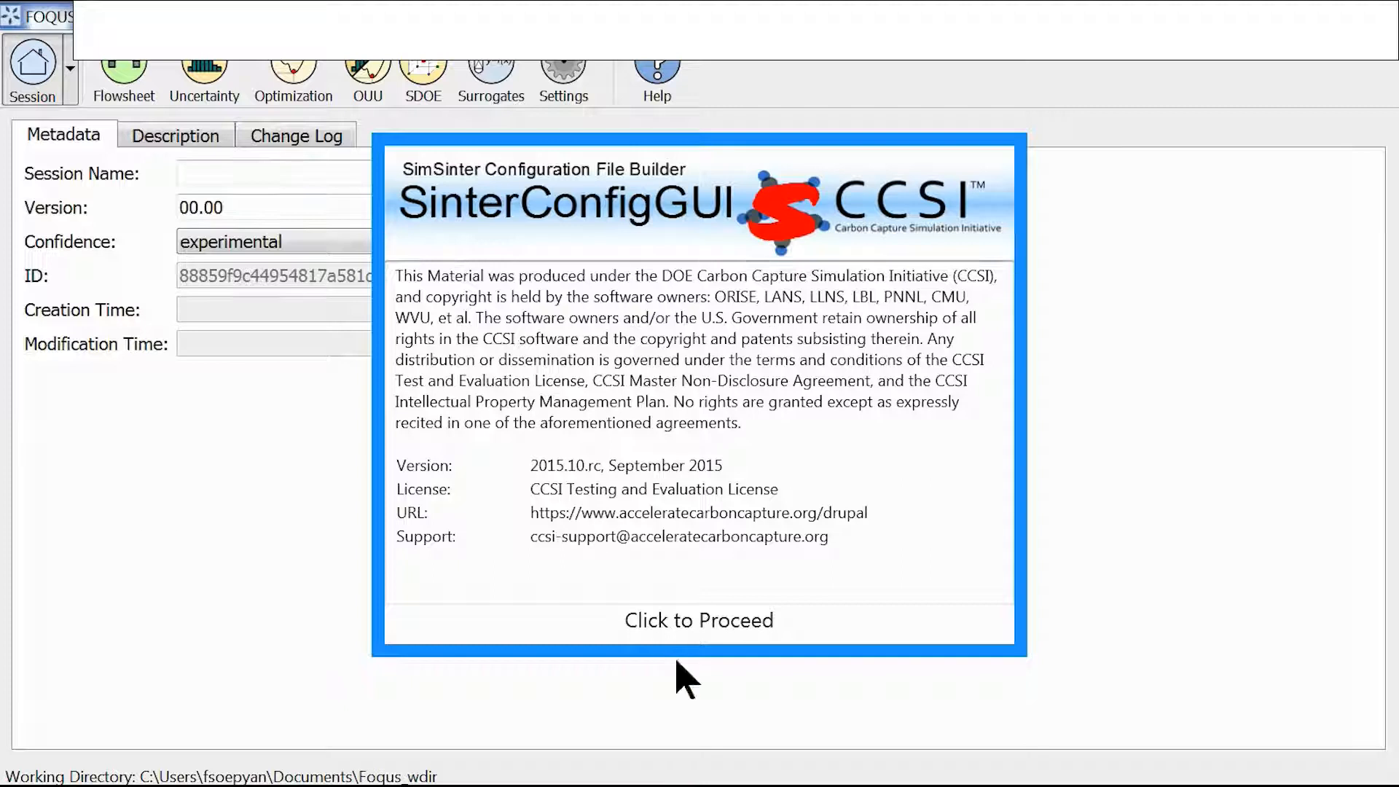
{"action": "left_click", "coordinate": [672, 620]}
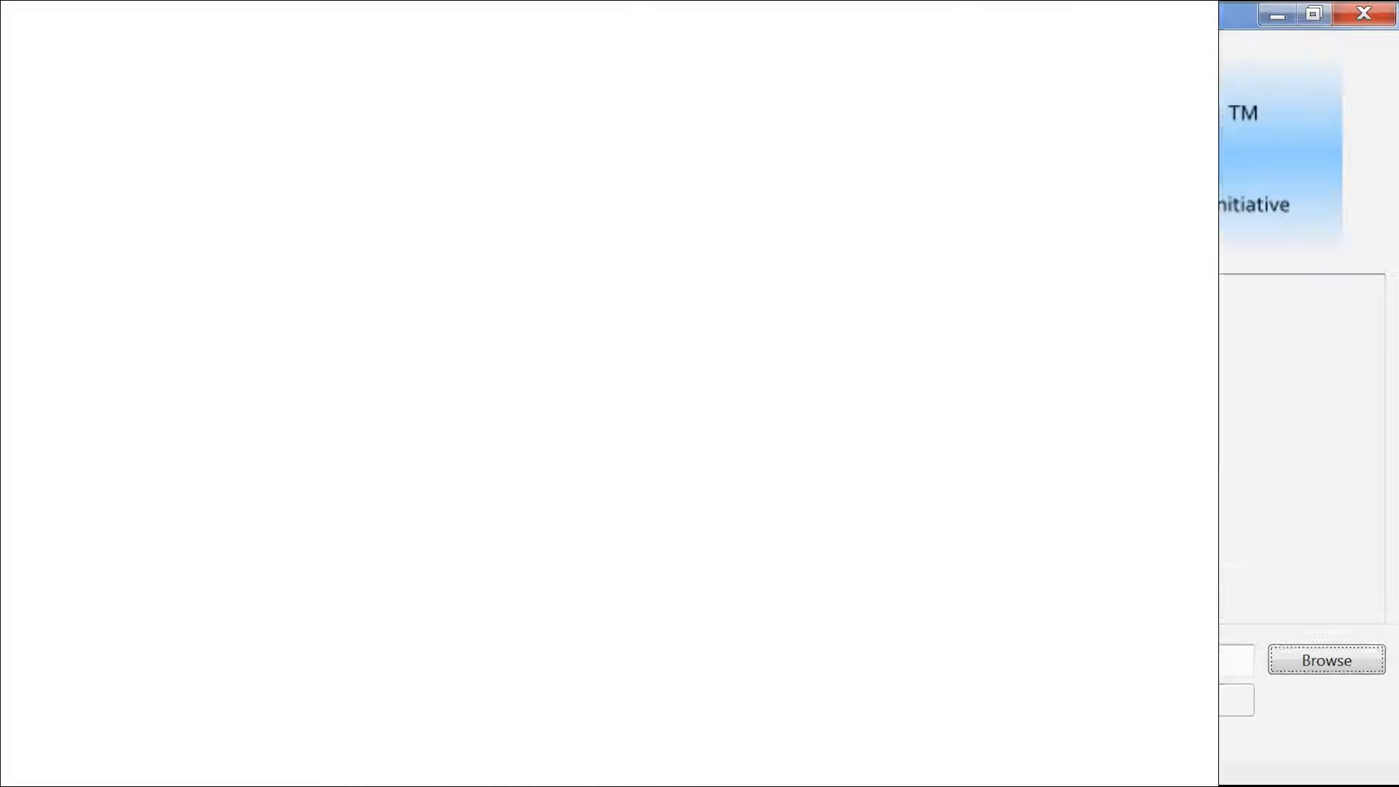
{"action": "left_click", "coordinate": [1327, 660]}
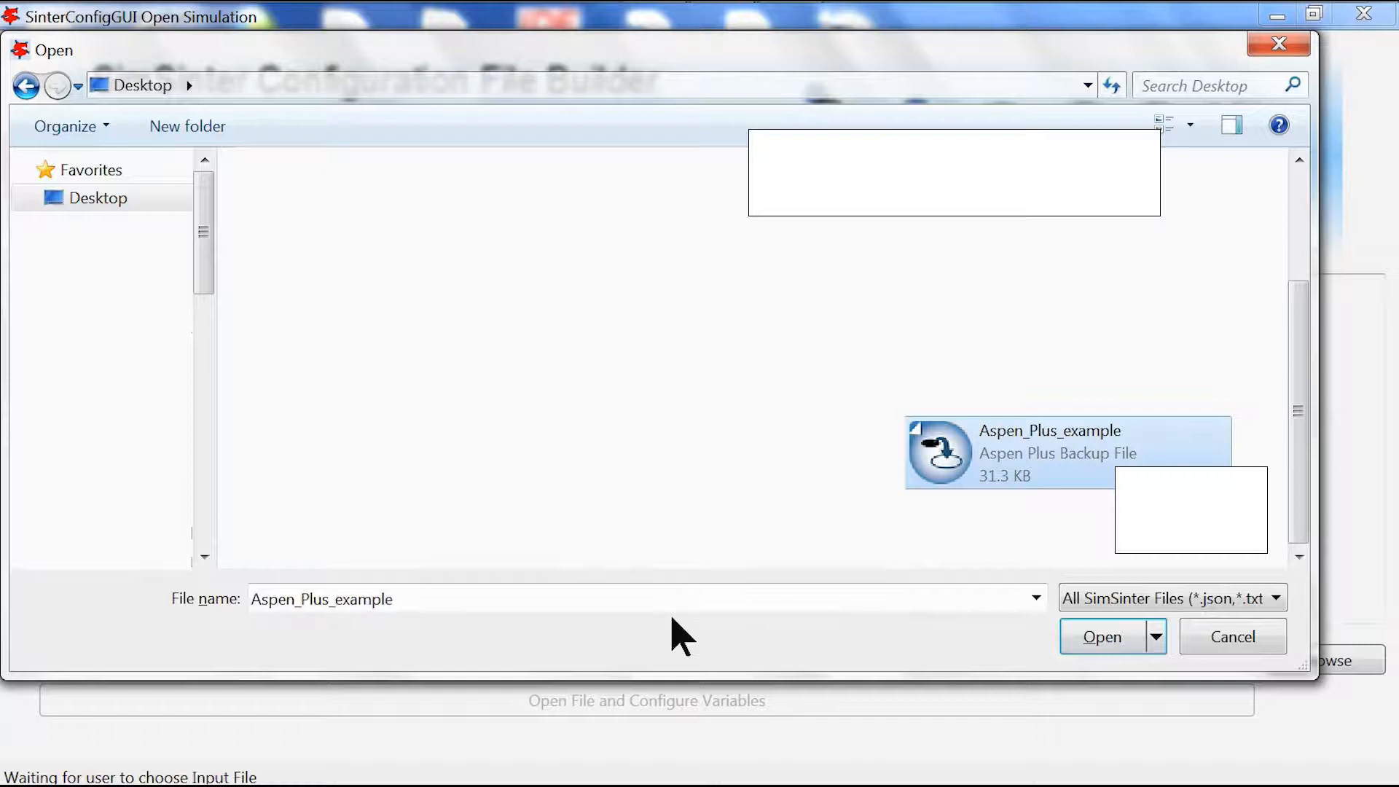
{"action": "key", "text": "Return"}
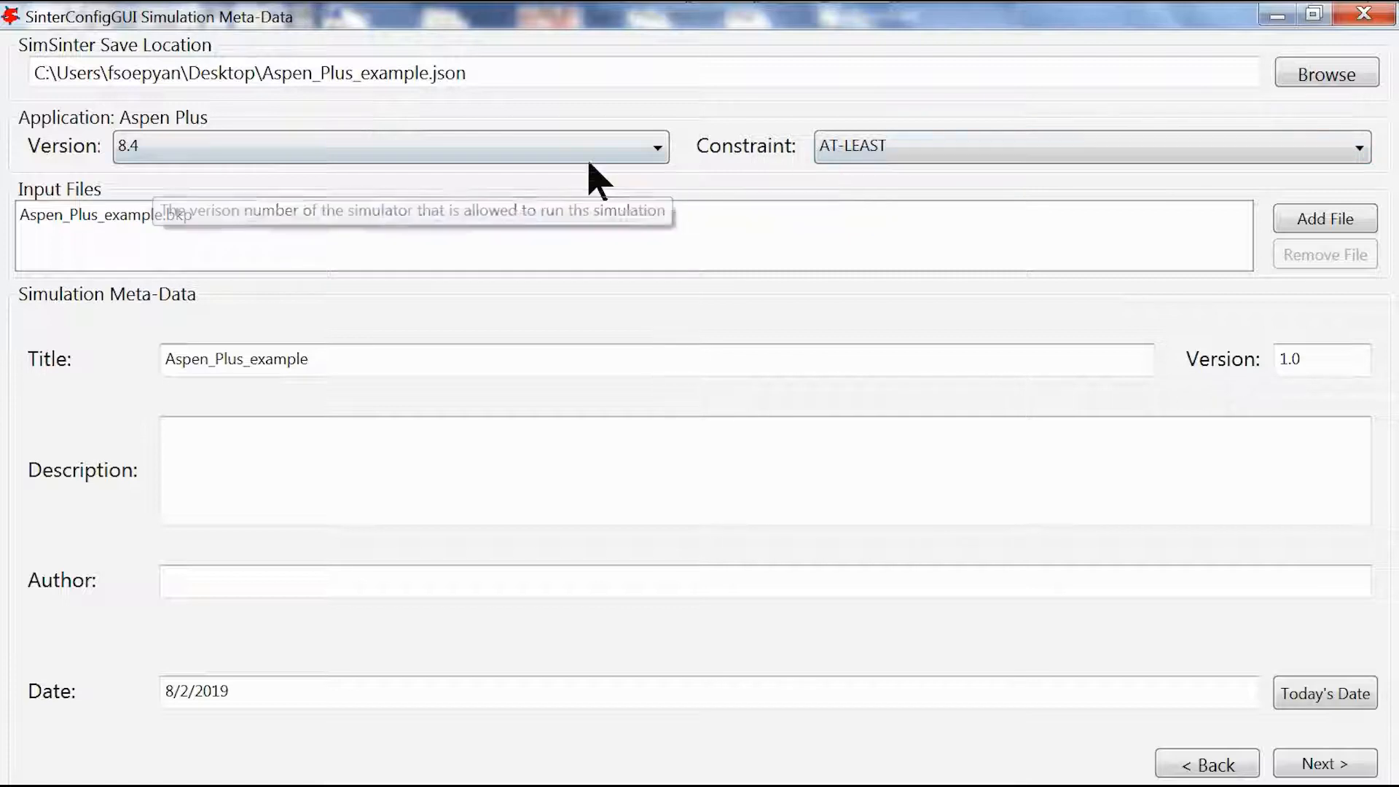
- Use today's date in the simulation meta-data and continue to the variable configuration page
{"action": "left_click", "coordinate": [378, 350]}
{"action": "left_click", "coordinate": [386, 439]}
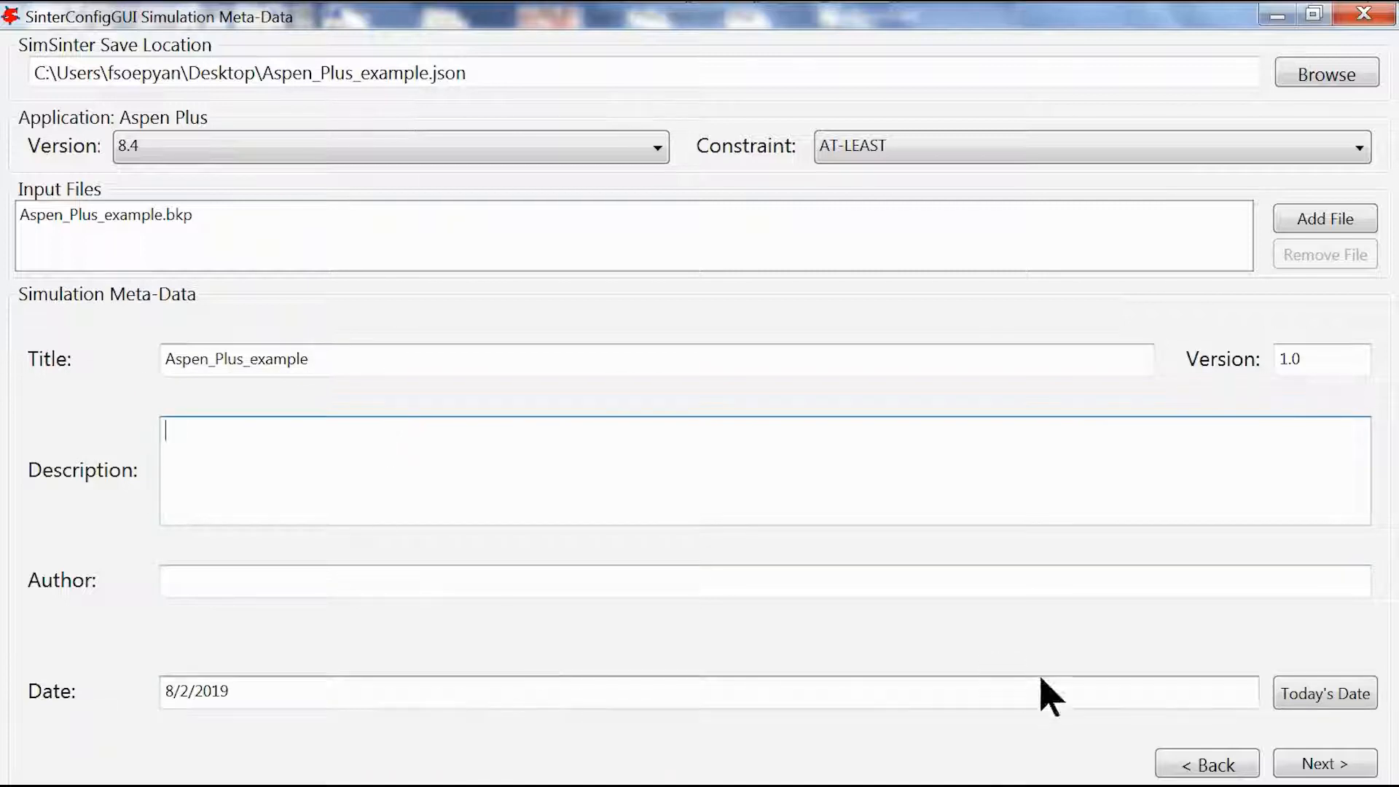
{"action": "left_click", "coordinate": [1301, 699]}
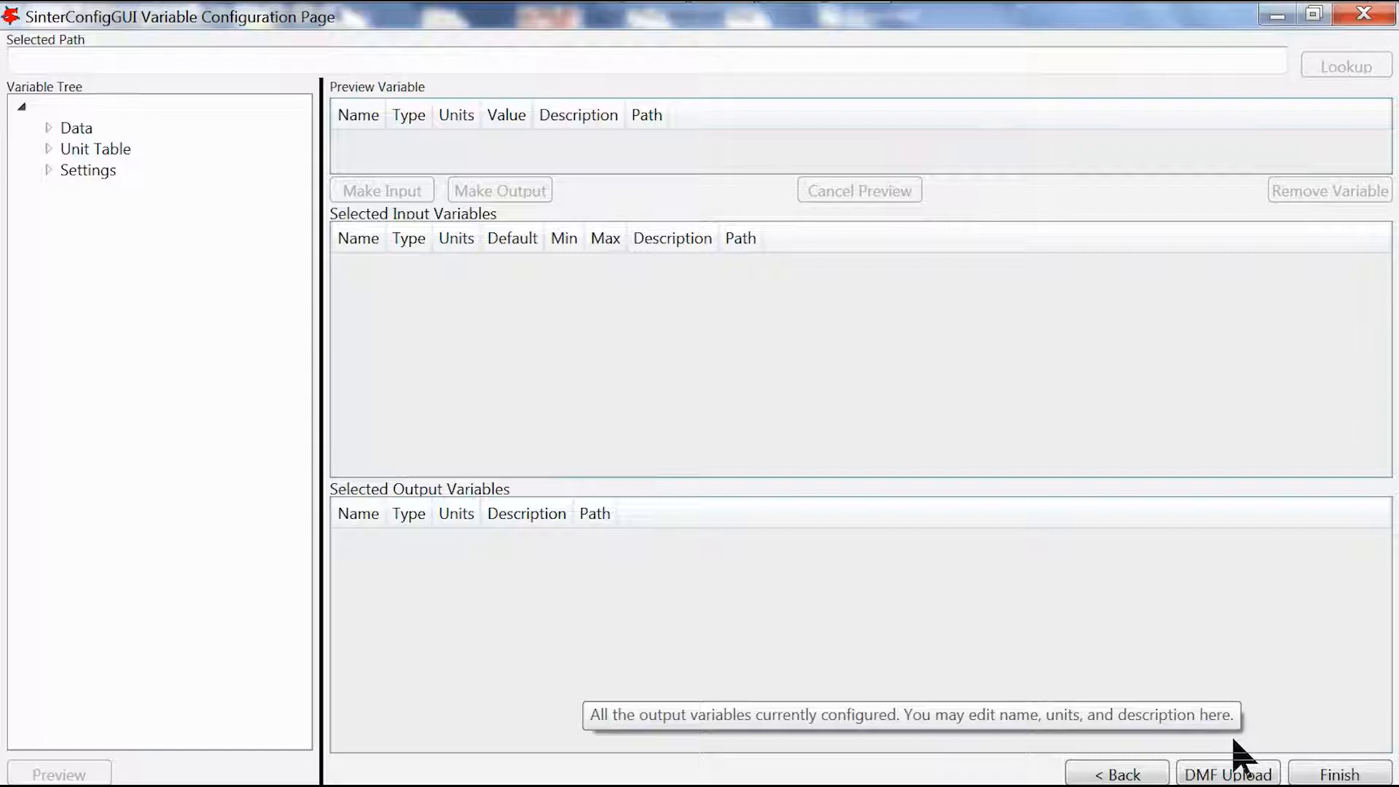
- Switch to the Aspen Plus window with Aspen_Plus_example.bkp and open the input form of stream S1
{"action": "key", "text": "alt+Tab"}
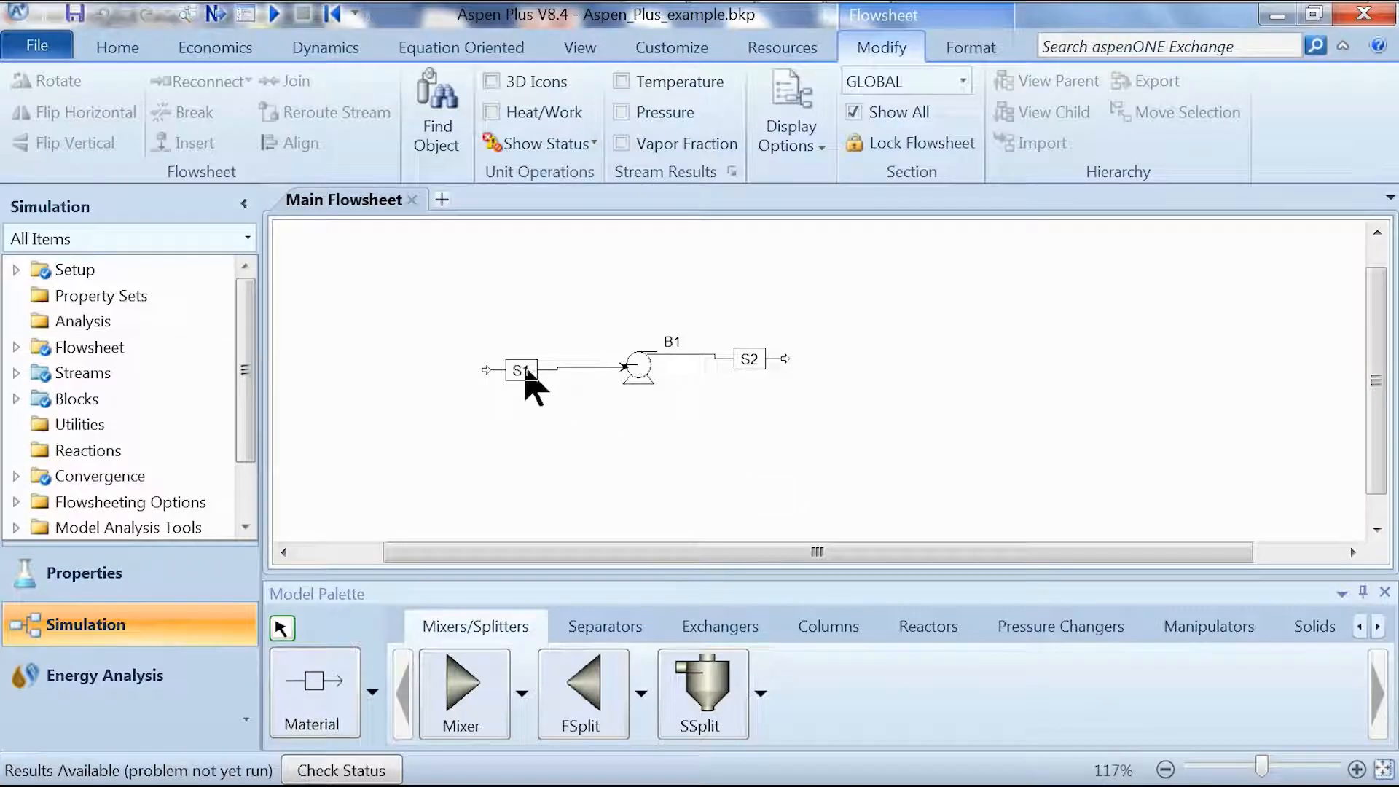
{"action": "right_click", "coordinate": [526, 373]}
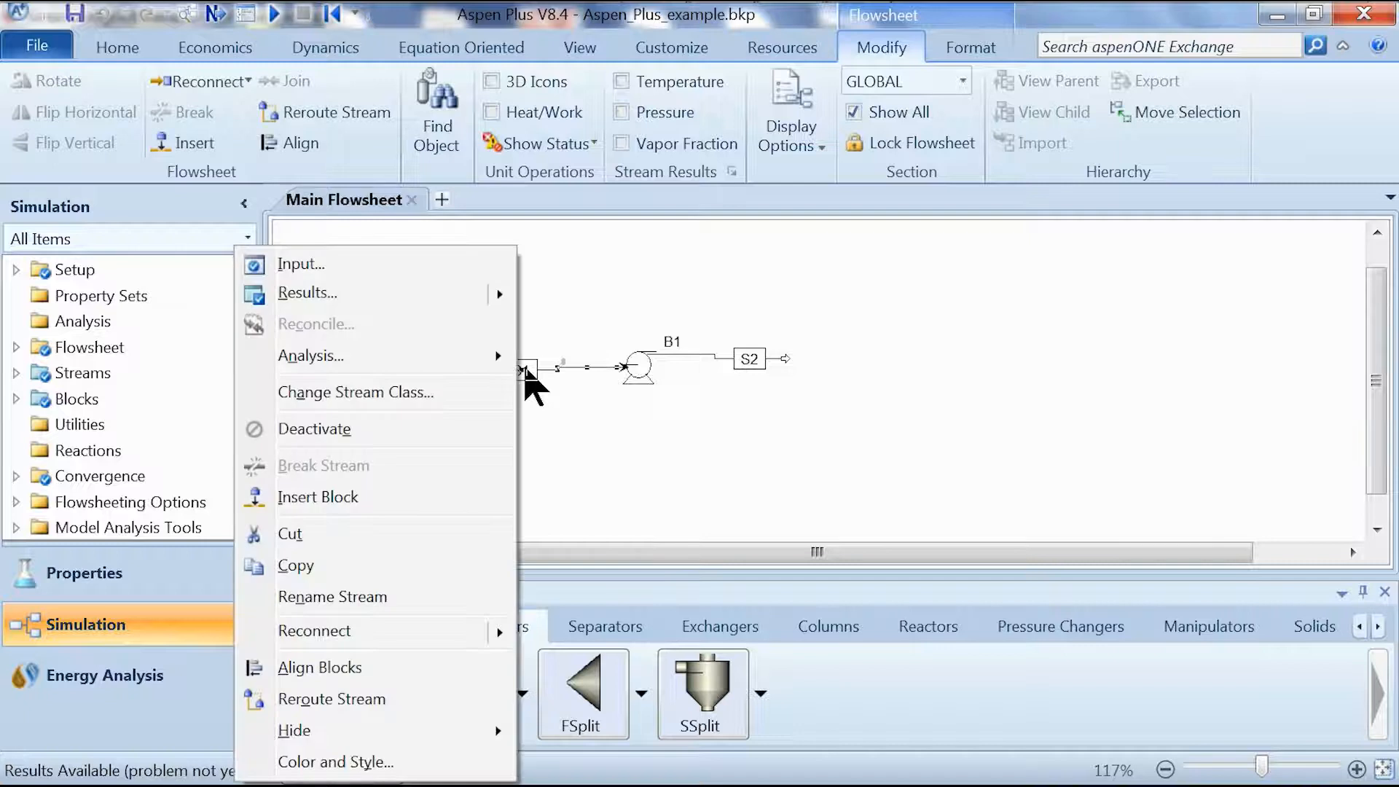
{"action": "left_click", "coordinate": [545, 413]}
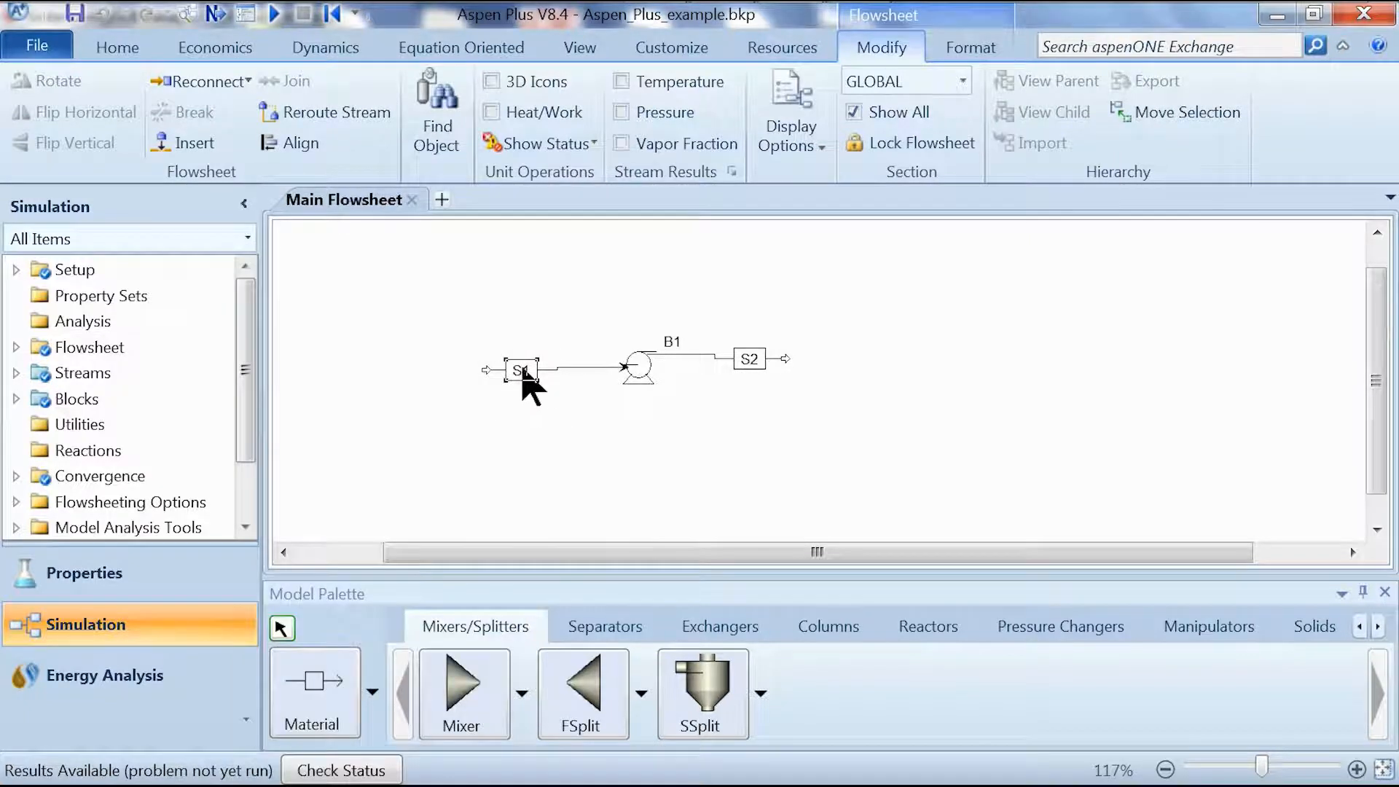
{"action": "right_click", "coordinate": [526, 373]}
{"action": "key", "text": "Return"}
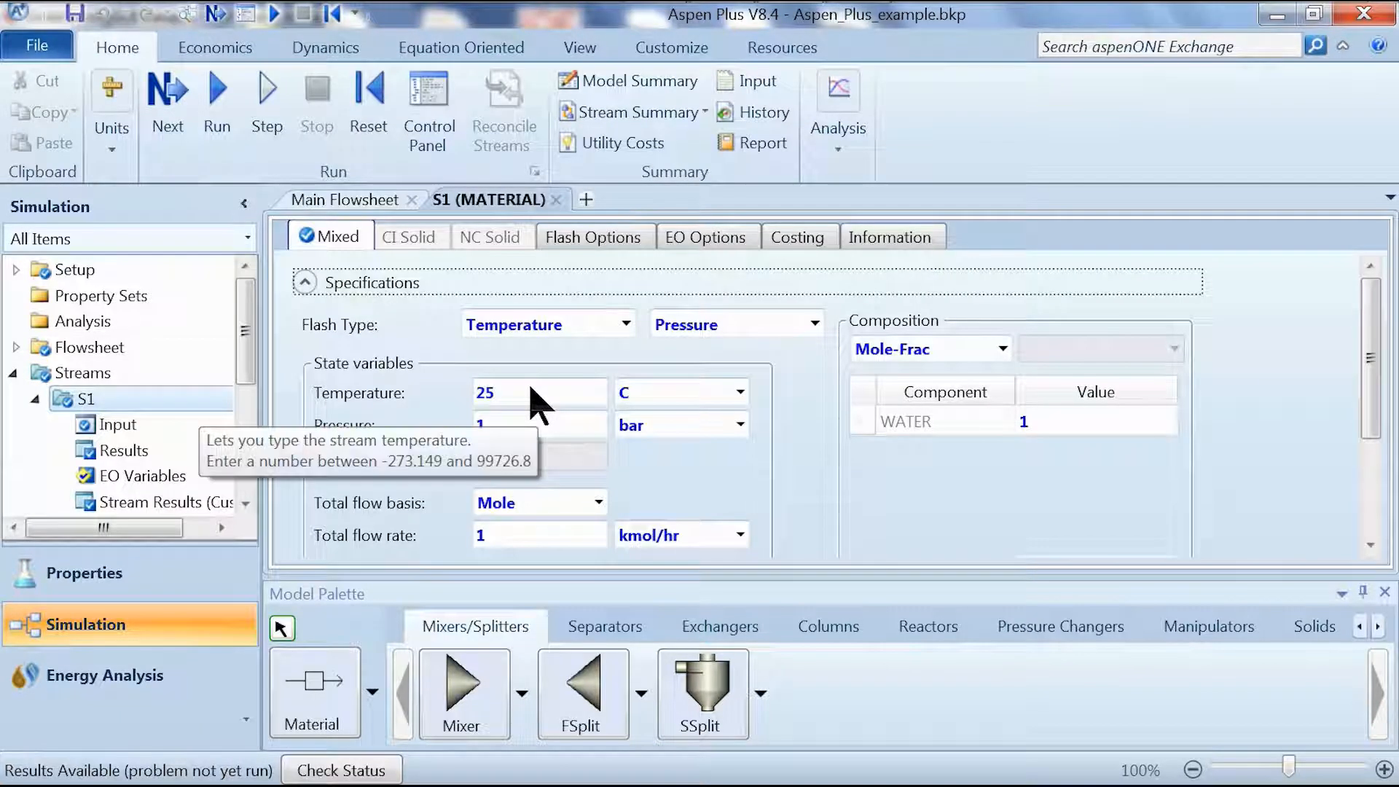
- Select the temperature value of stream S1 and copy it to the clipboard
{"action": "left_click", "coordinate": [529, 392]}
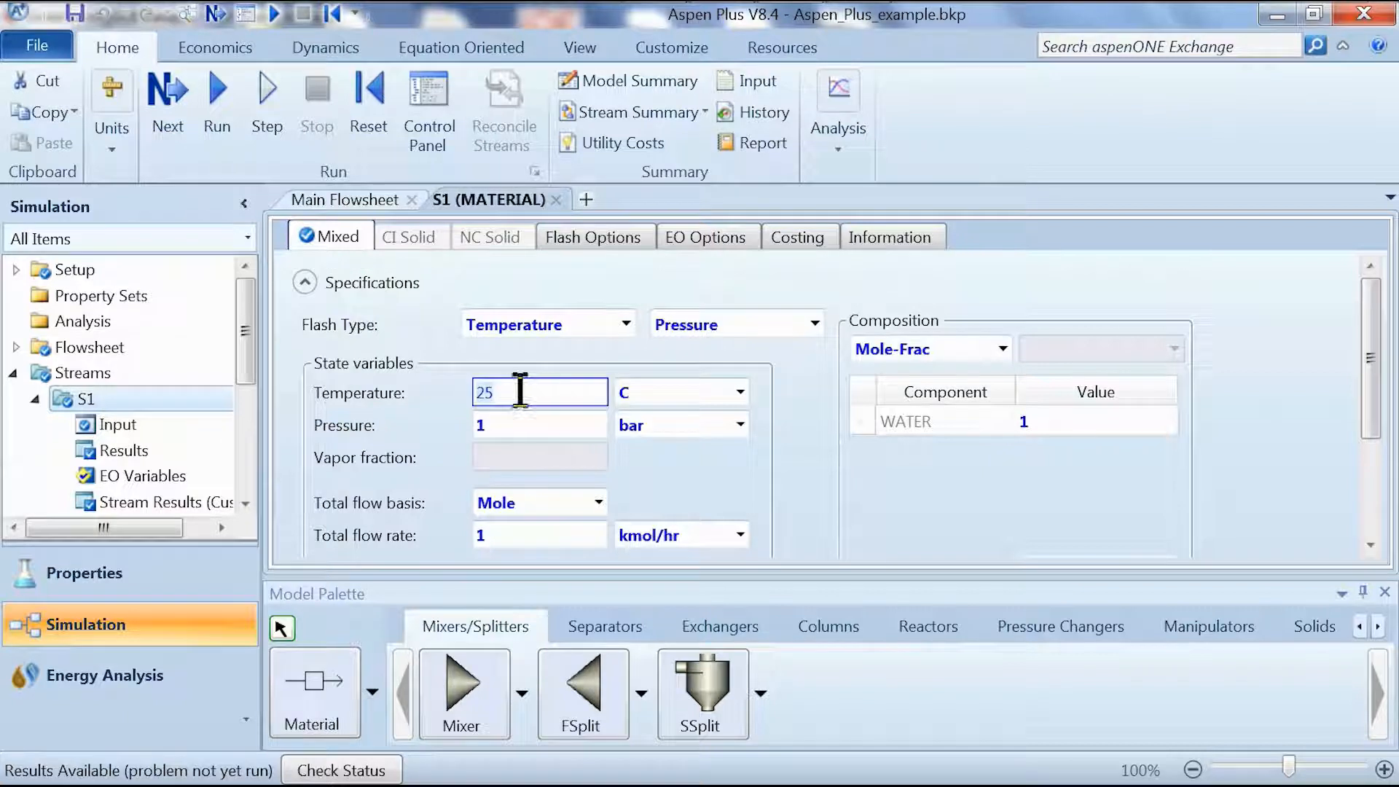
{"action": "right_click", "coordinate": [520, 393]}
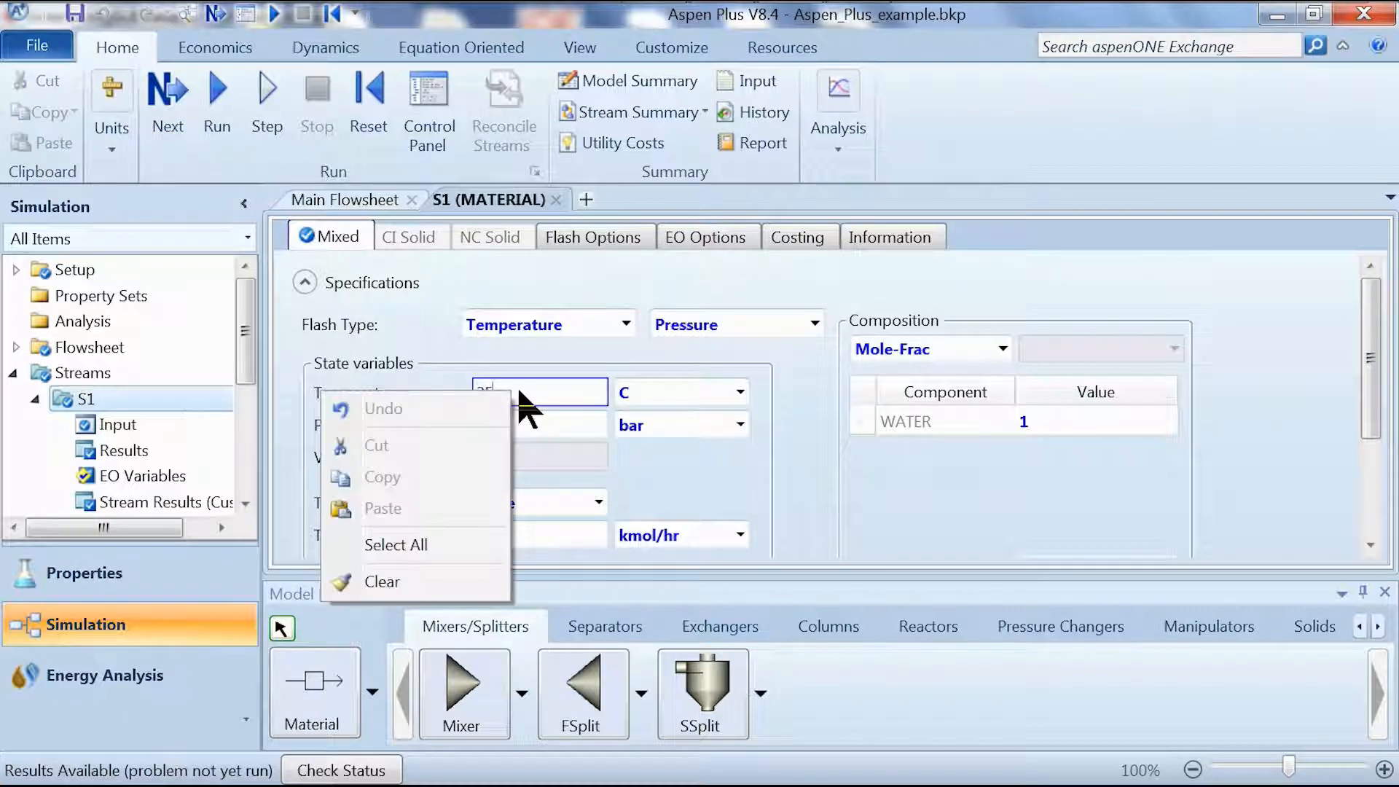
{"action": "left_click_drag", "start_coordinate": [520, 393], "coordinate": [481, 393]}
{"action": "right_click", "coordinate": [481, 393]}
{"action": "key", "text": "Down"}
{"action": "key", "text": "Down"}
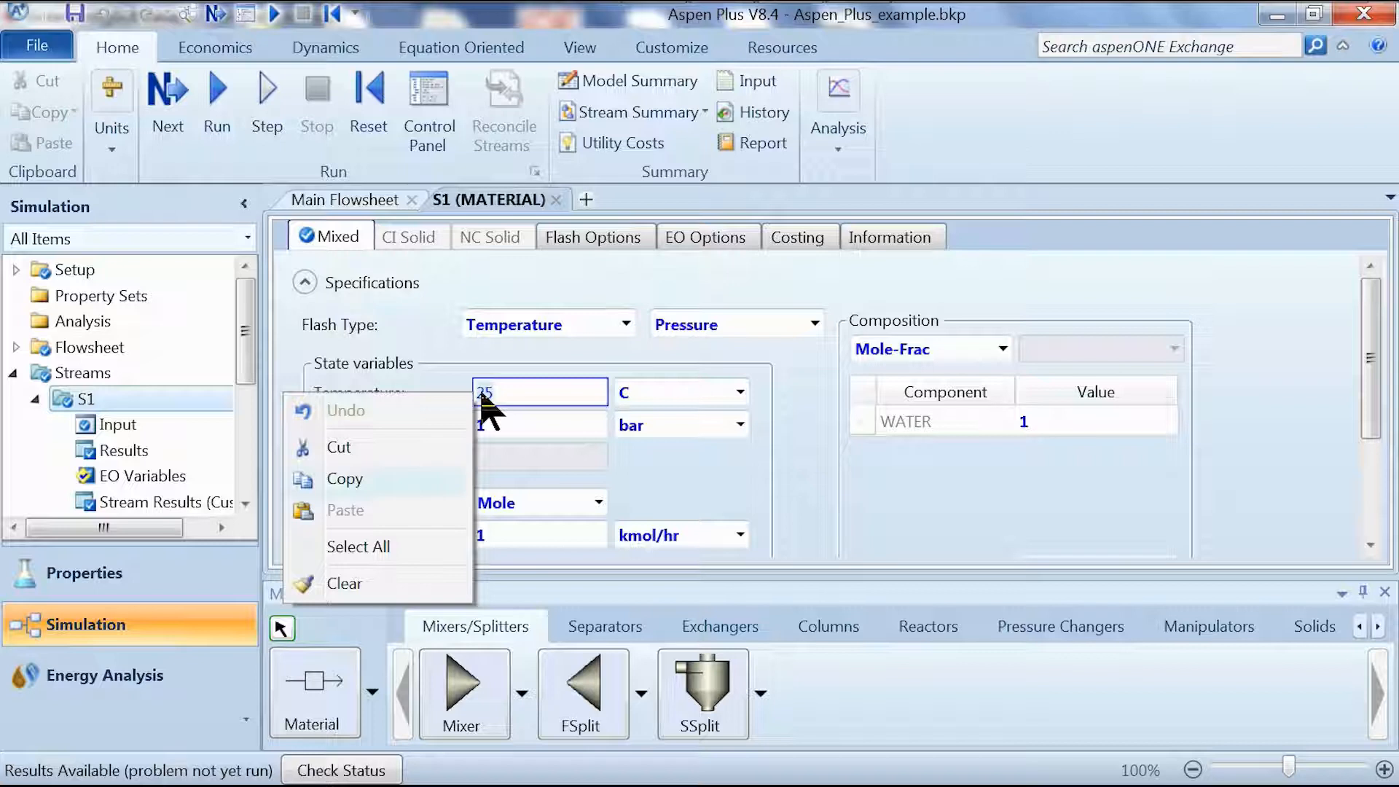
{"action": "key", "text": "Return"}
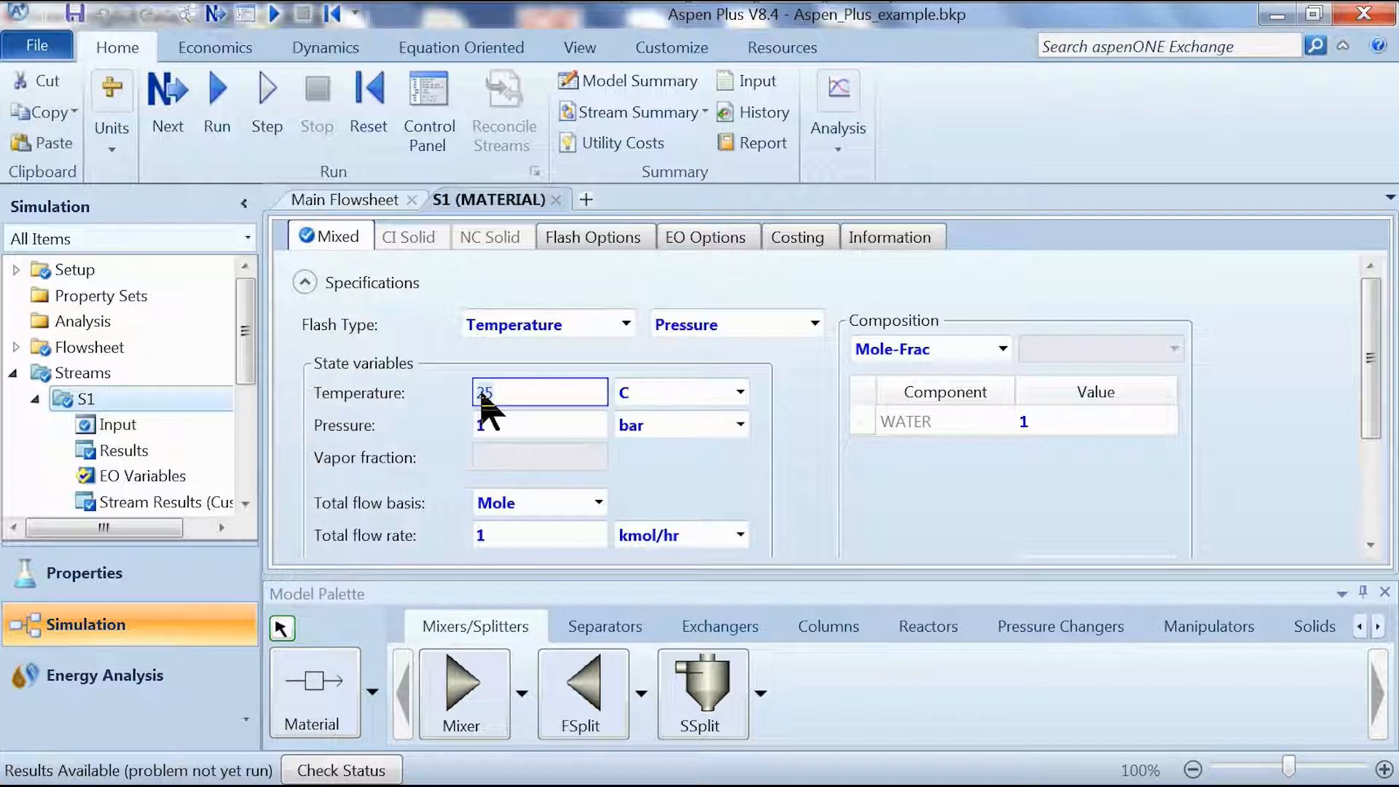
- Open the Variable Explorer and locate the copied S1 temperature variable with Find Clipboard Variable
{"action": "key", "text": "alt"}
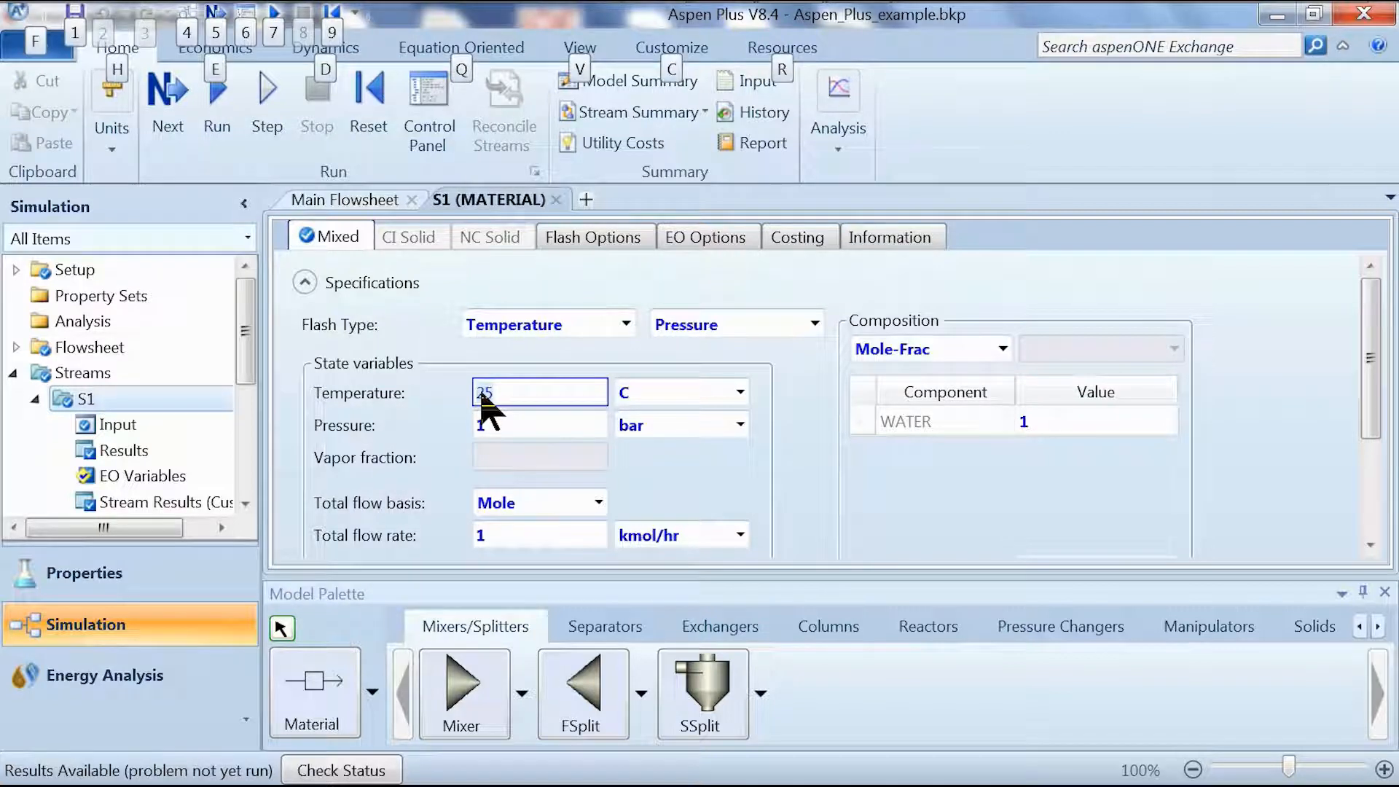
{"action": "key", "text": "c"}
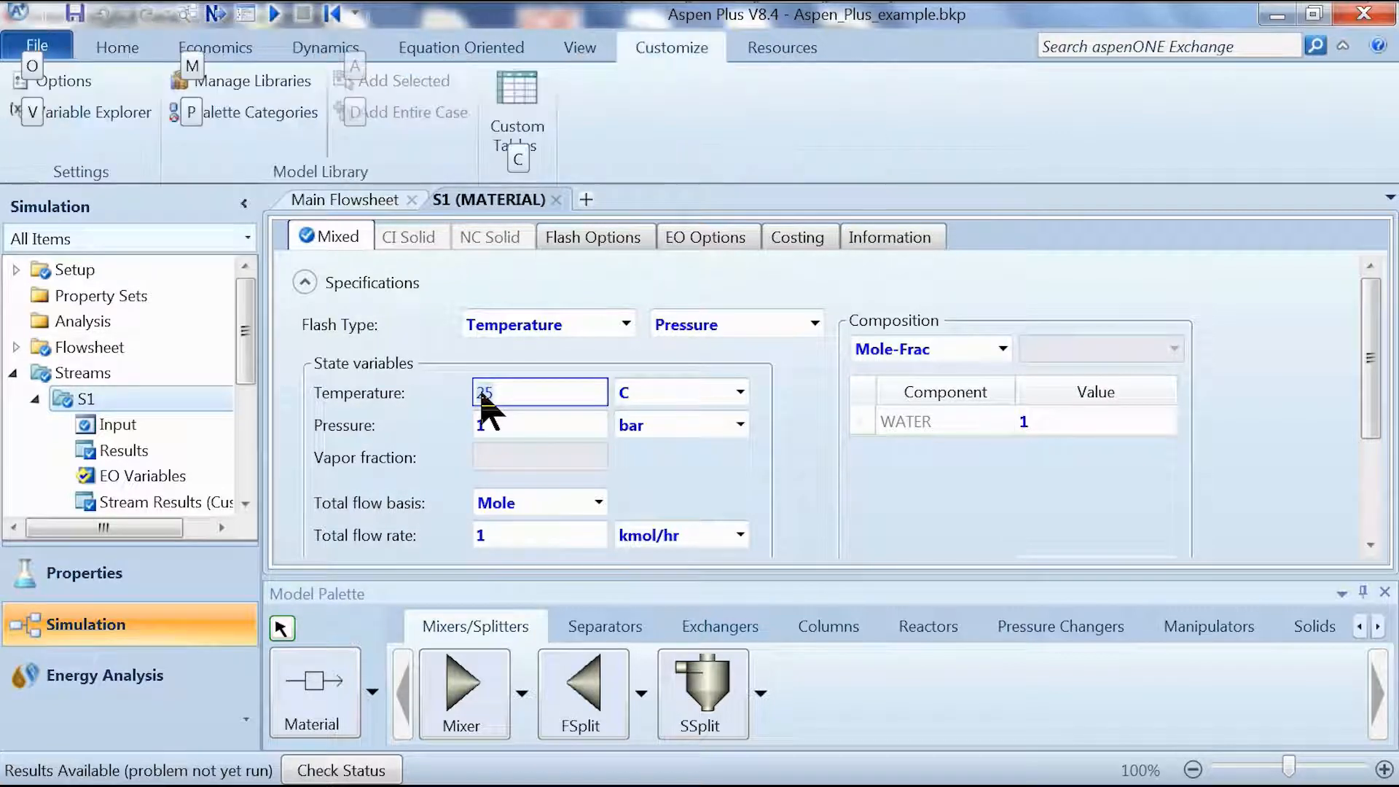
{"action": "left_click", "coordinate": [94, 113]}
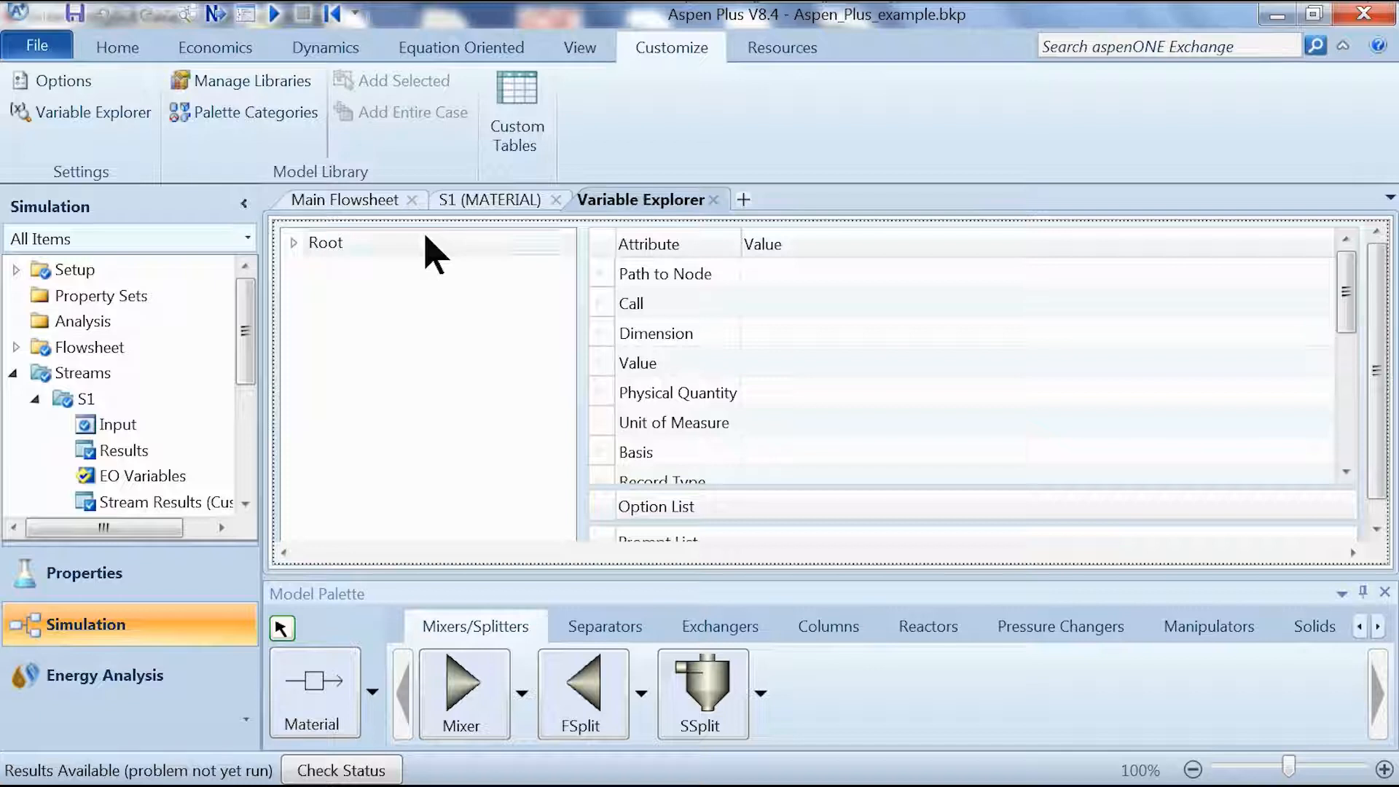
{"action": "right_click", "coordinate": [426, 365]}
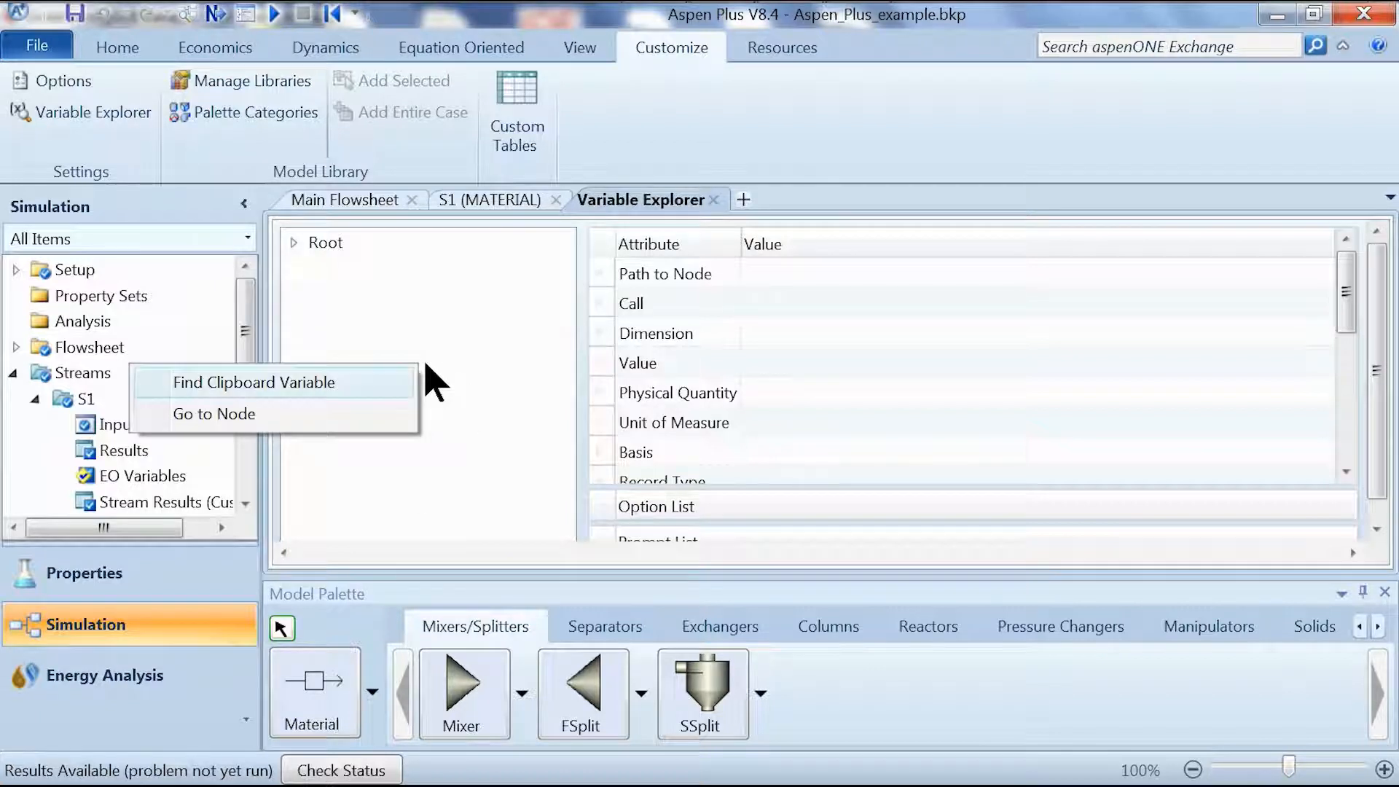
{"action": "key", "text": "Return"}
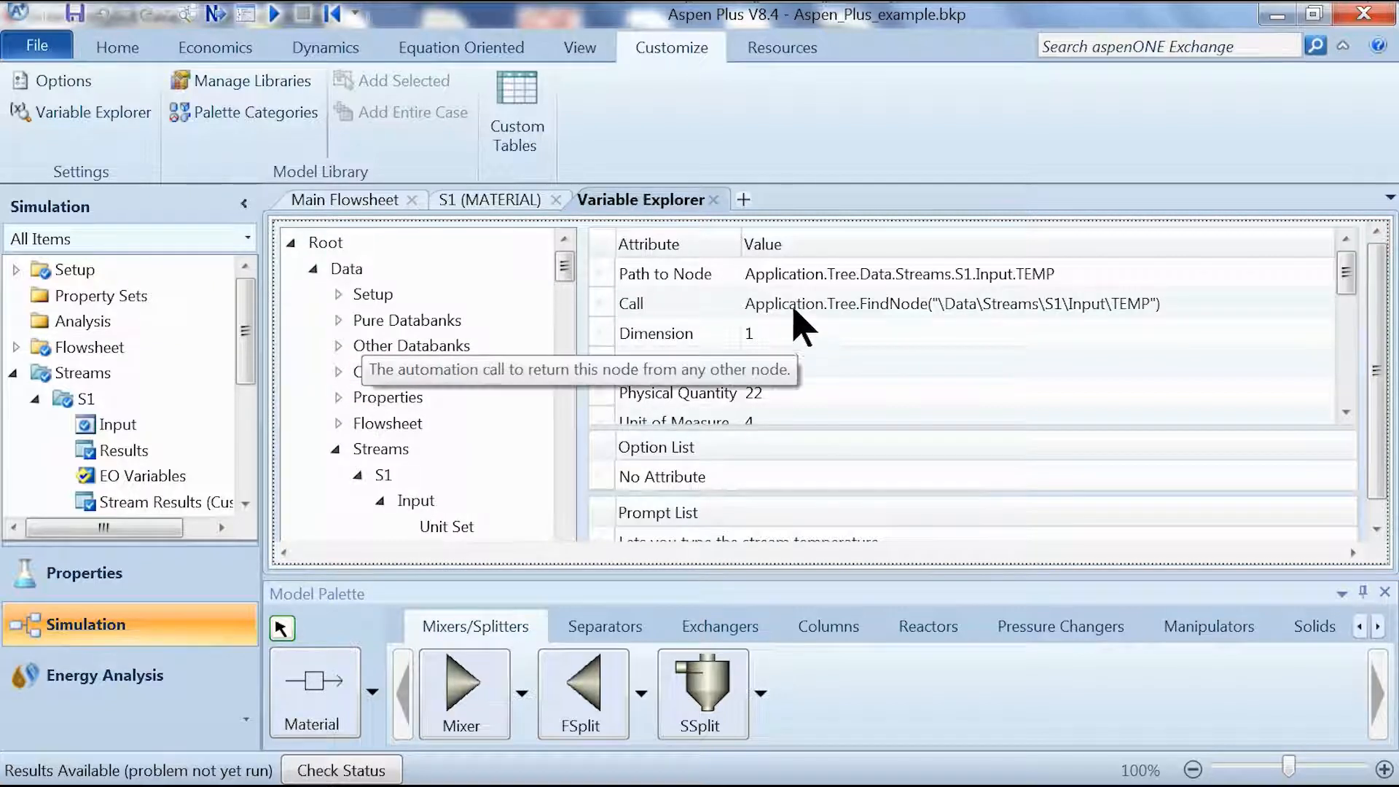
- Copy the Call value of the S1 TEMP node and paste it as the selected path in SinterConfigGUI
{"action": "left_click", "coordinate": [821, 310]}
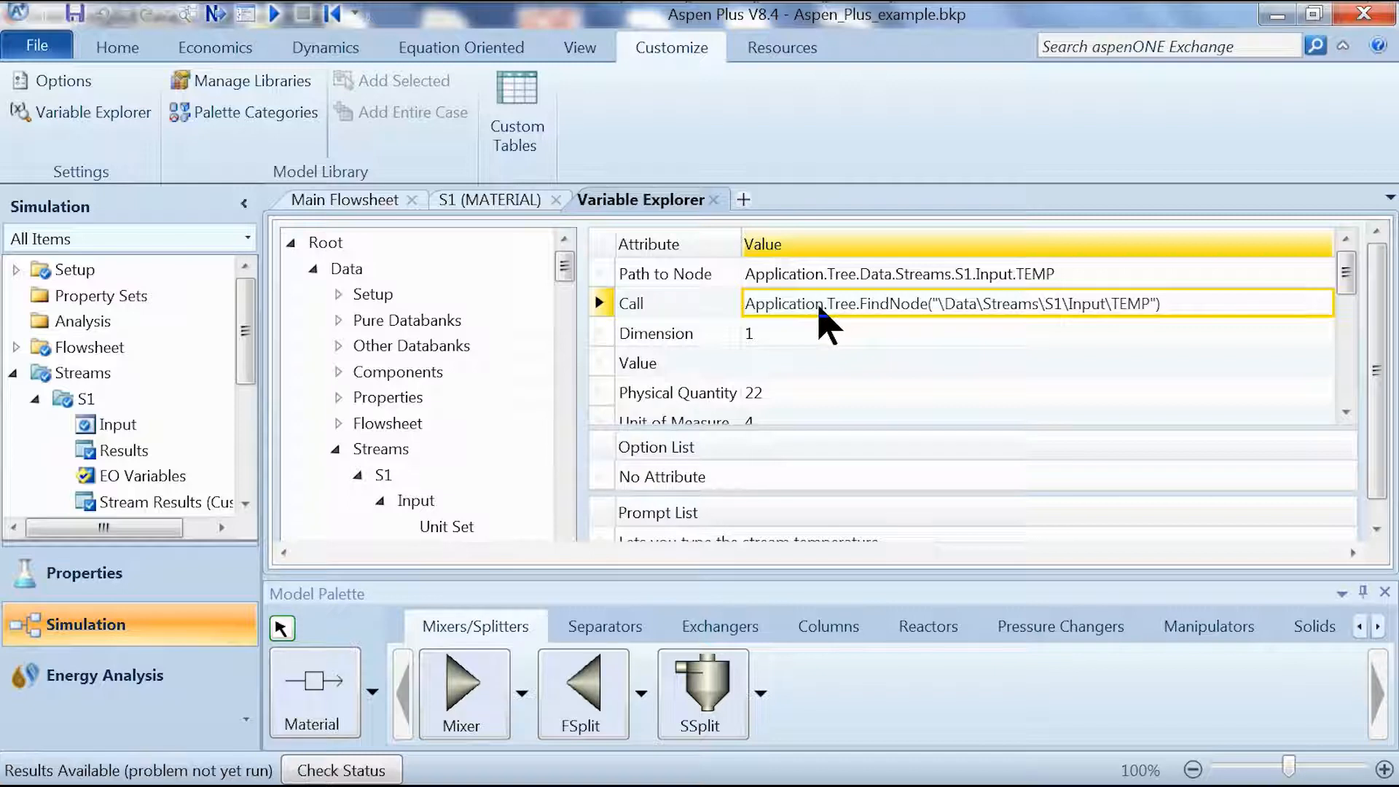
{"action": "key", "text": "alt+Tab"}
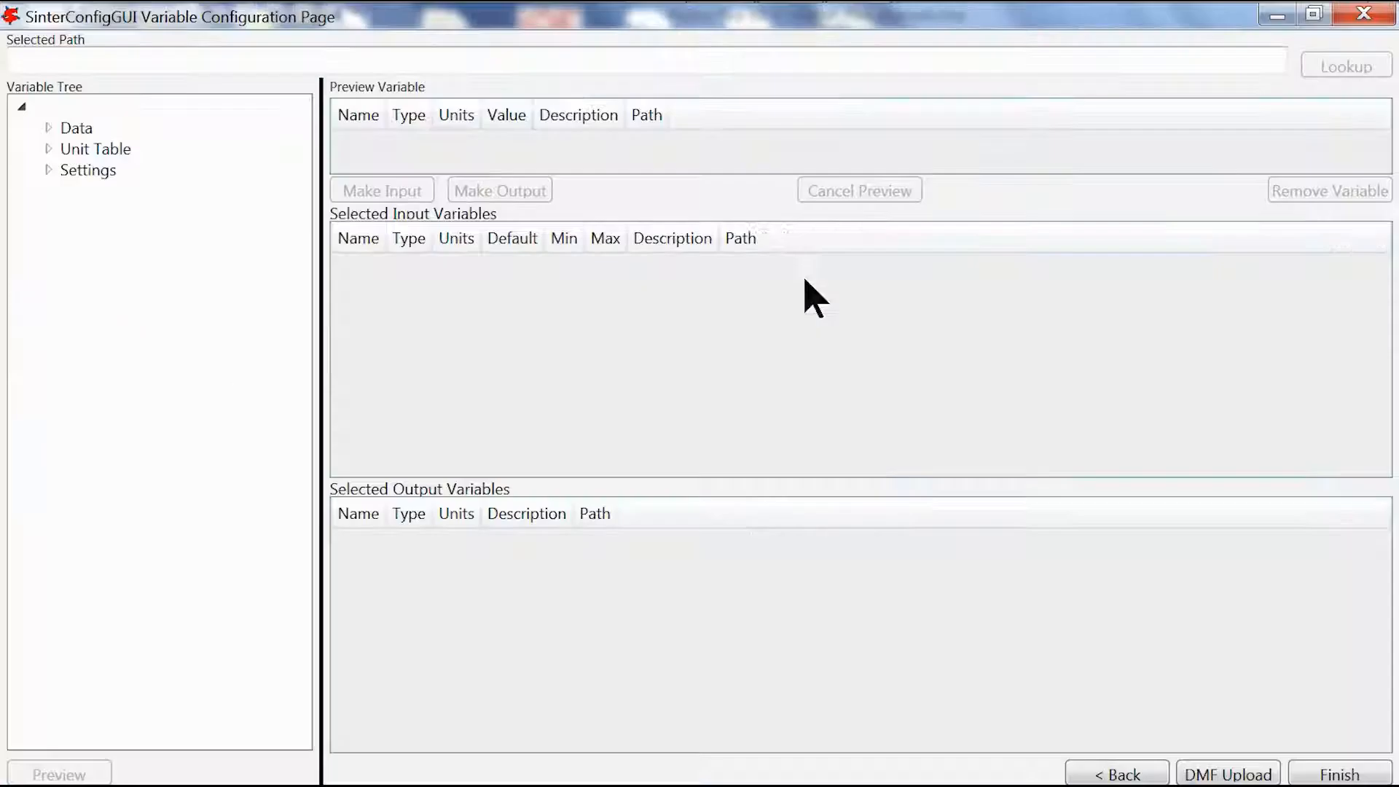
{"action": "left_click", "coordinate": [657, 57]}
{"action": "type", "text": "Application.Tree.FindNode(\"\\Data\\Streams\\S1\\Input\\TEMP\")"}
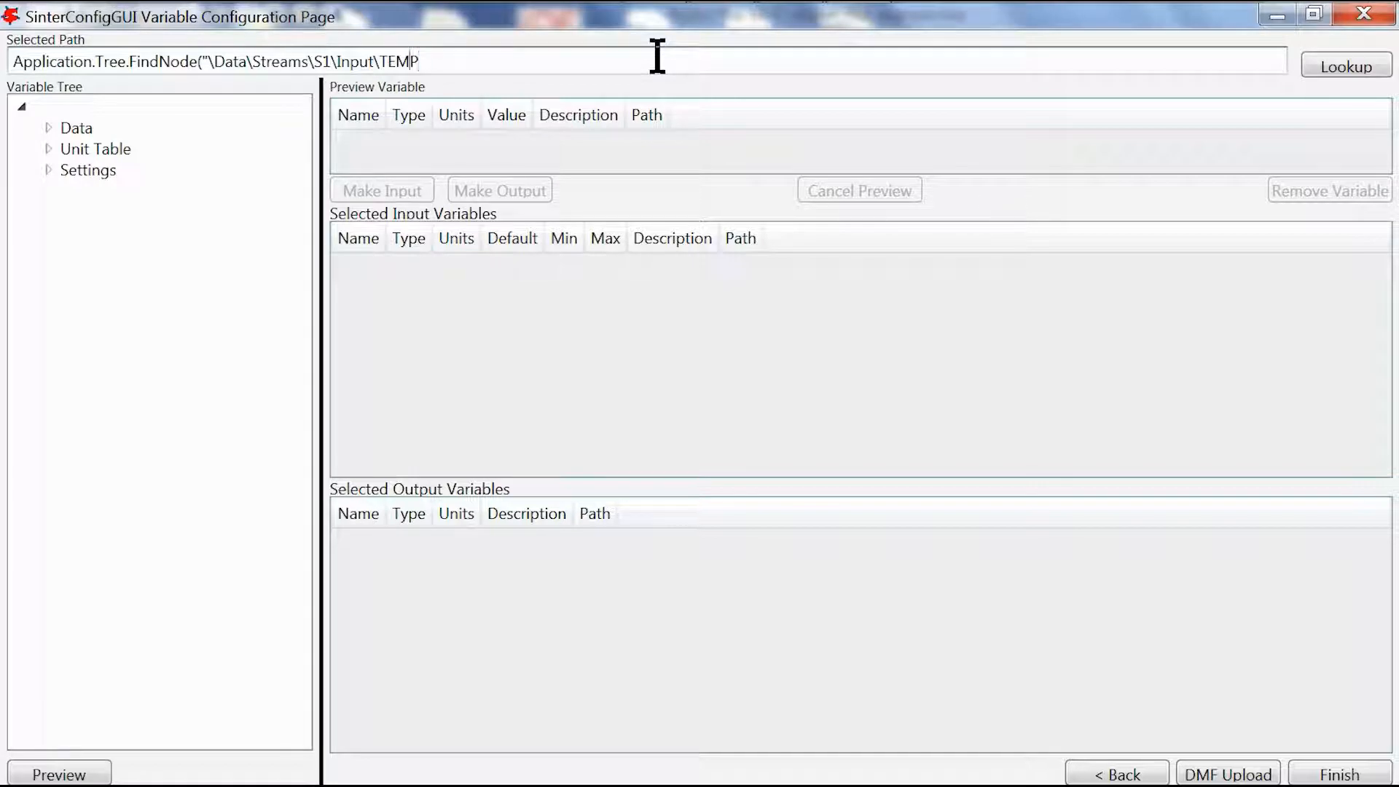
- Trim the selected path to \Data\Streams\S1\Input\TEMP and look it up in the variable tree
{"action": "key", "text": "ctrl+shift+Left"}
{"action": "key", "text": "ctrl+shift+Left"}
{"action": "key", "text": "ctrl+shift+Left"}
{"action": "key", "text": "ctrl+shift+Left"}
{"action": "key", "text": "ctrl+shift+Left"}
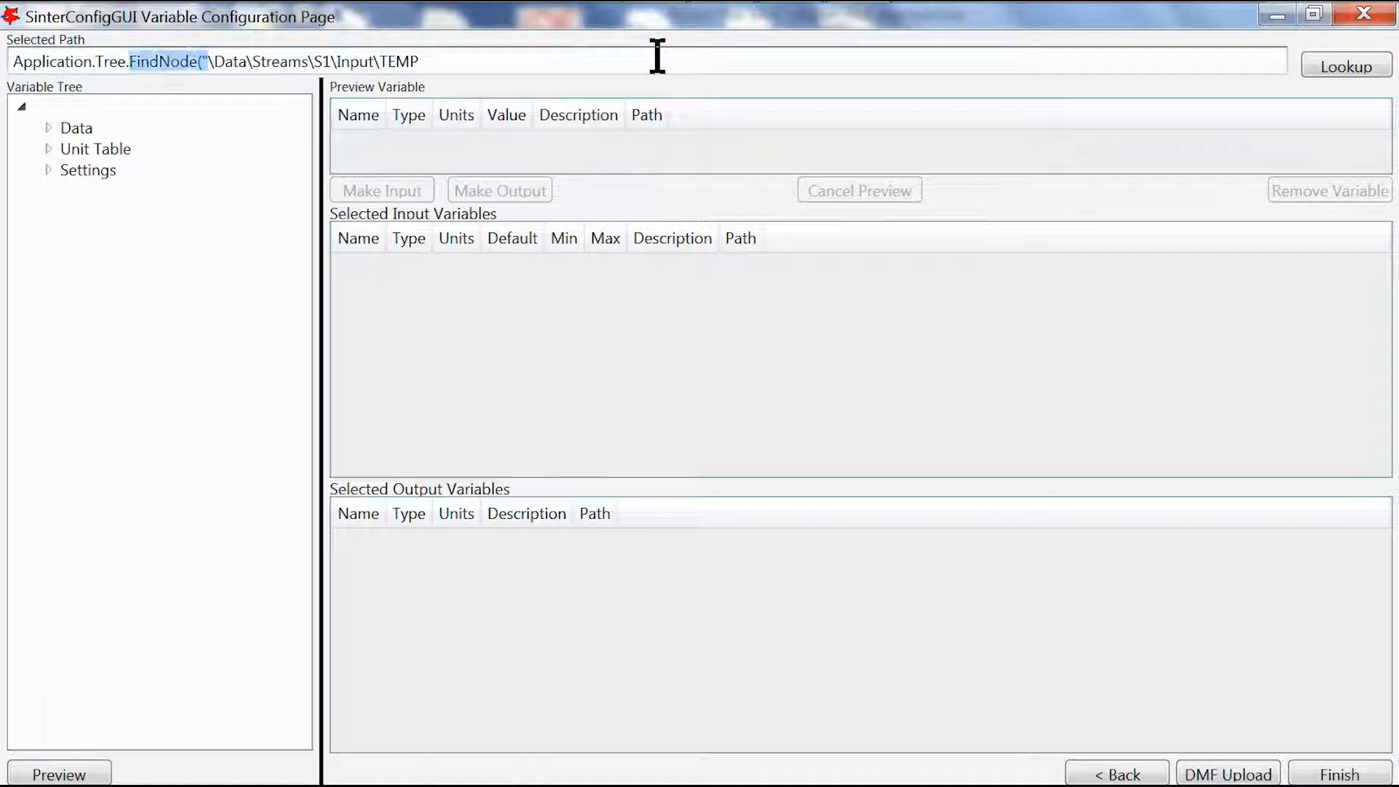
{"action": "key", "text": "BackSpace"}
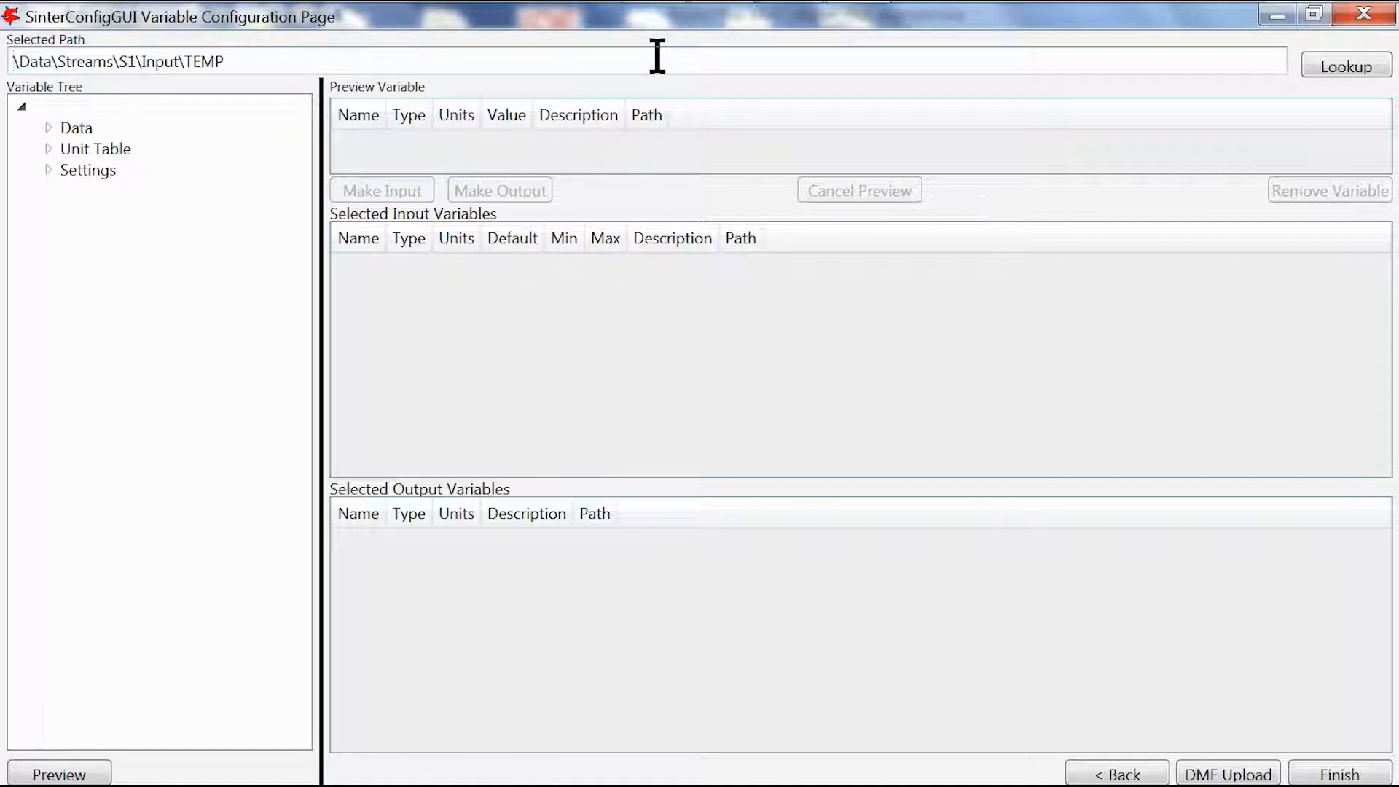
{"action": "key", "text": "Return"}
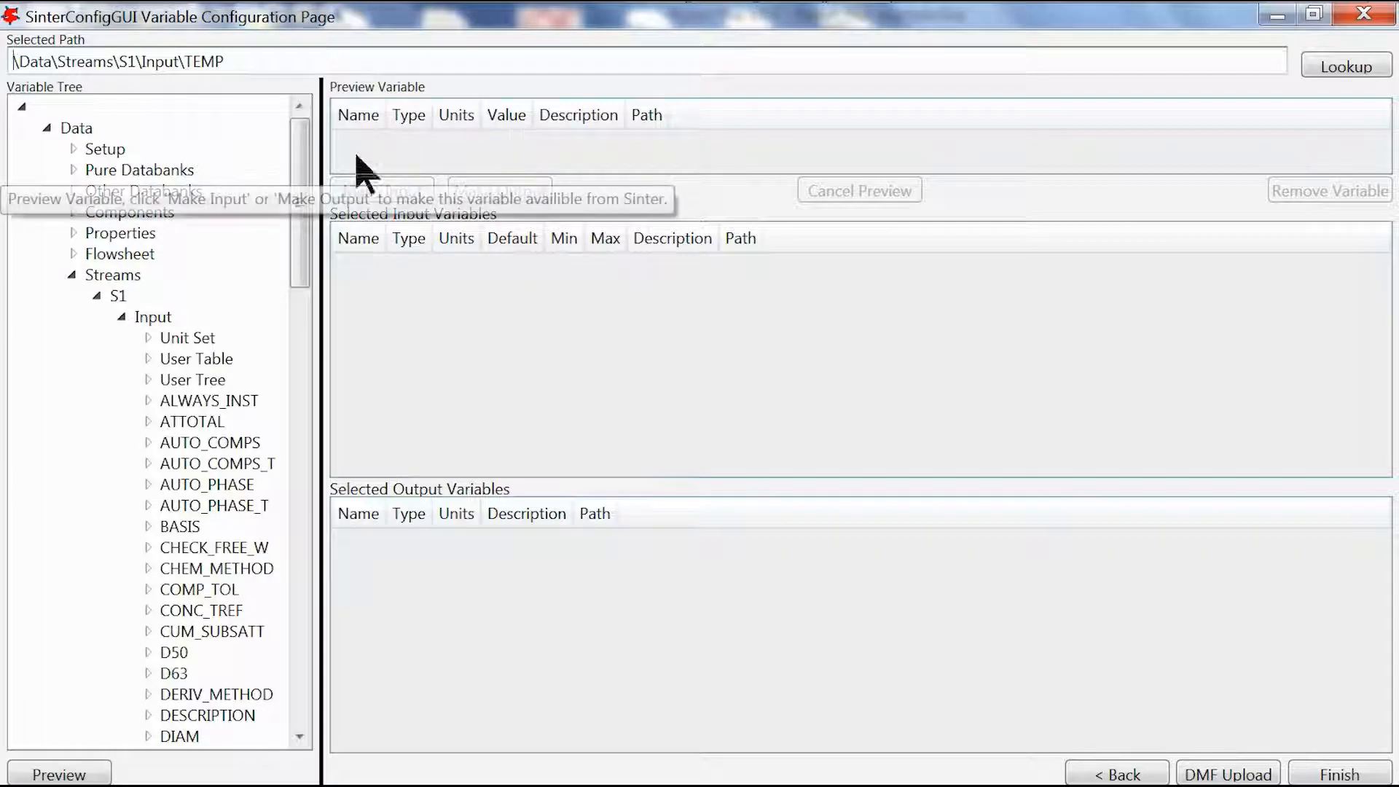
- Preview the MIXED variable under TEMP of stream S1 and make it an input variable
{"action": "left_click_drag", "start_coordinate": [304, 175], "coordinate": [299, 566]}
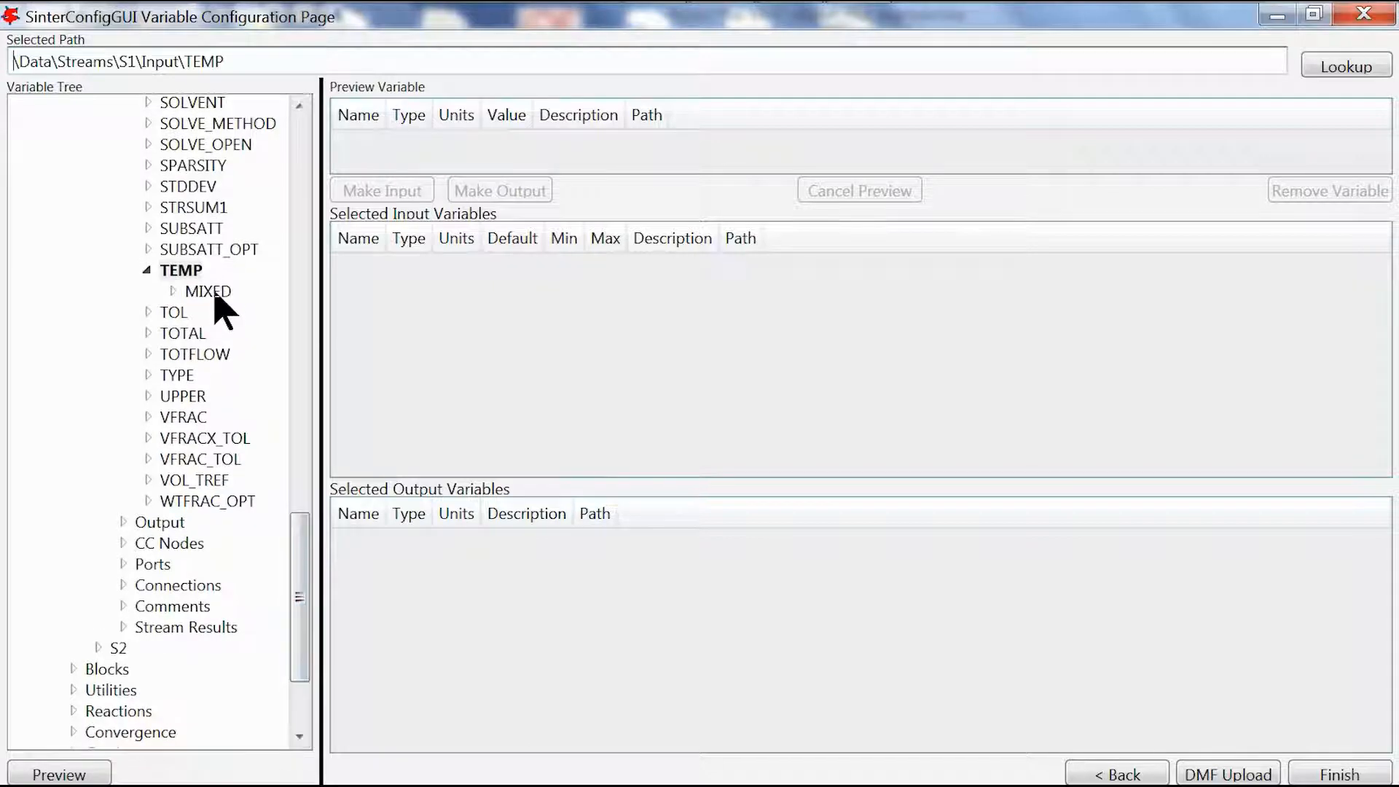
{"action": "left_click", "coordinate": [217, 294]}
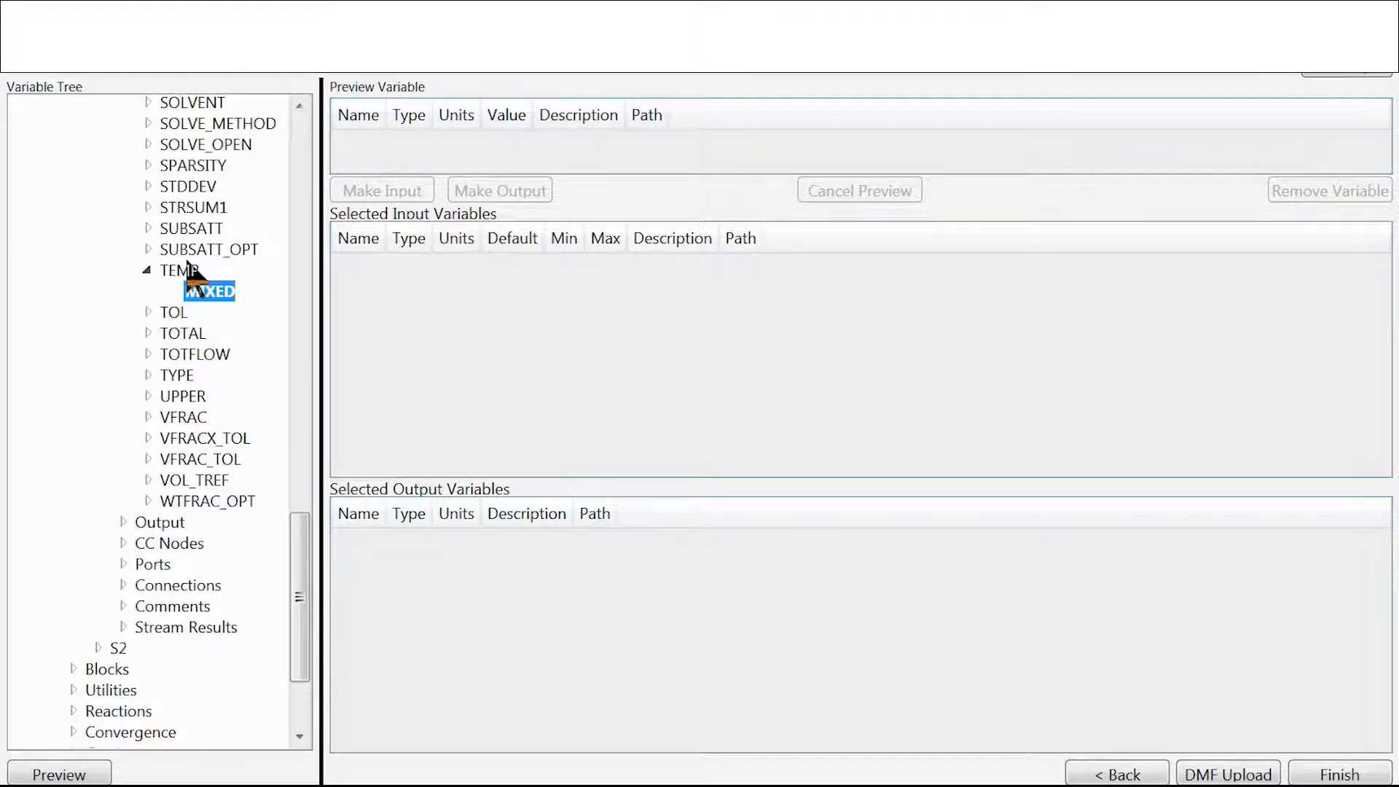
{"action": "double_click", "coordinate": [208, 293]}
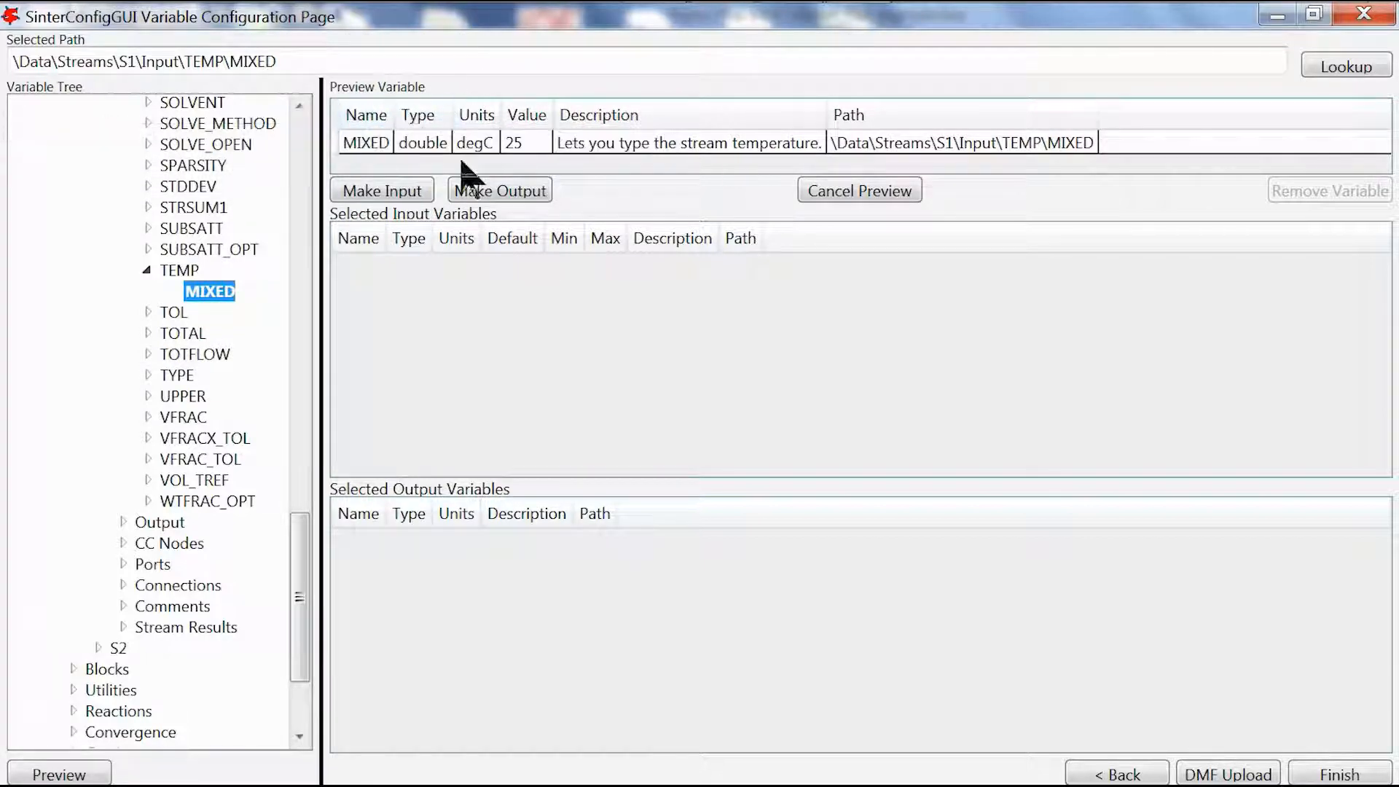
{"action": "left_click", "coordinate": [403, 197]}
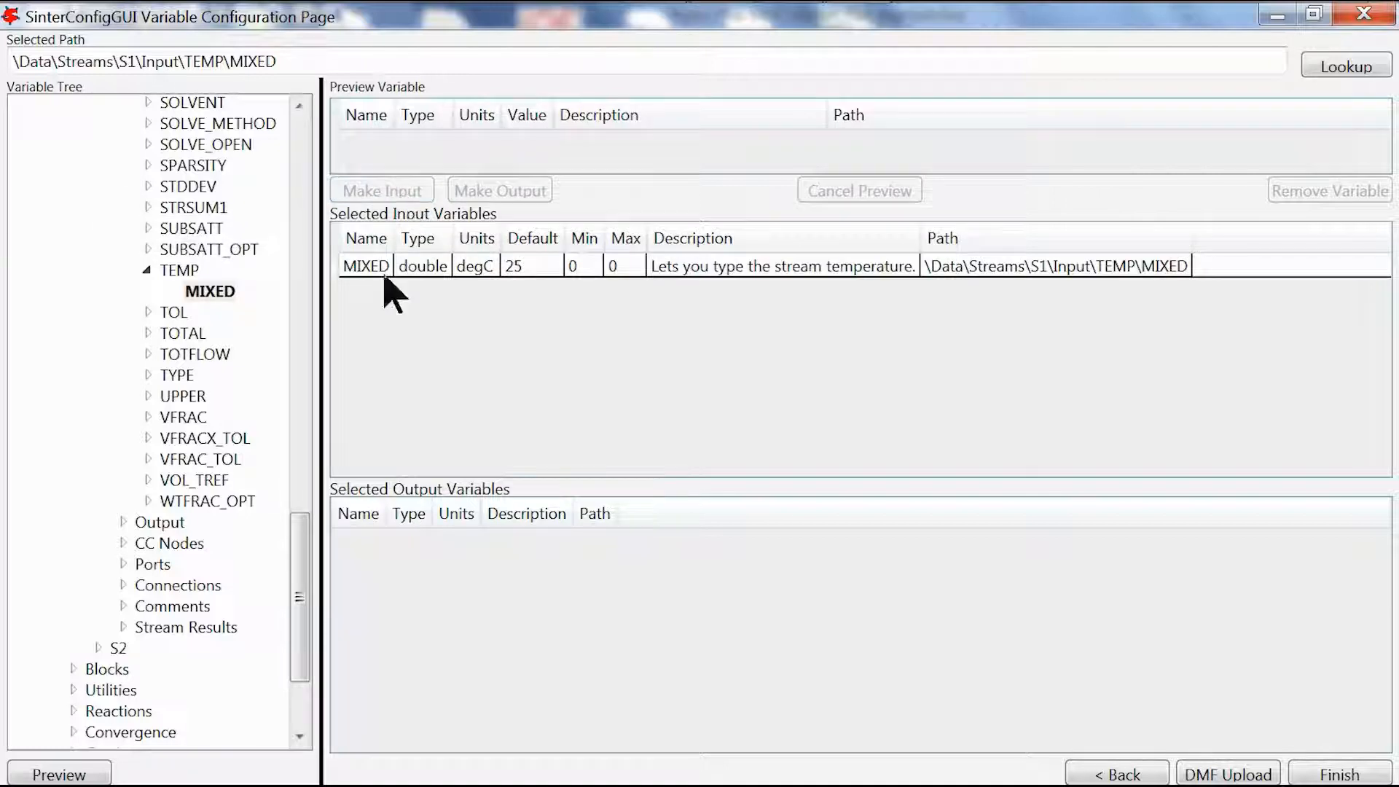
- Widen the name column of the input variables and rename the temperature variable to Inlet_T
{"action": "left_click_drag", "start_coordinate": [394, 244], "coordinate": [475, 250]}
{"action": "left_click", "coordinate": [433, 267]}
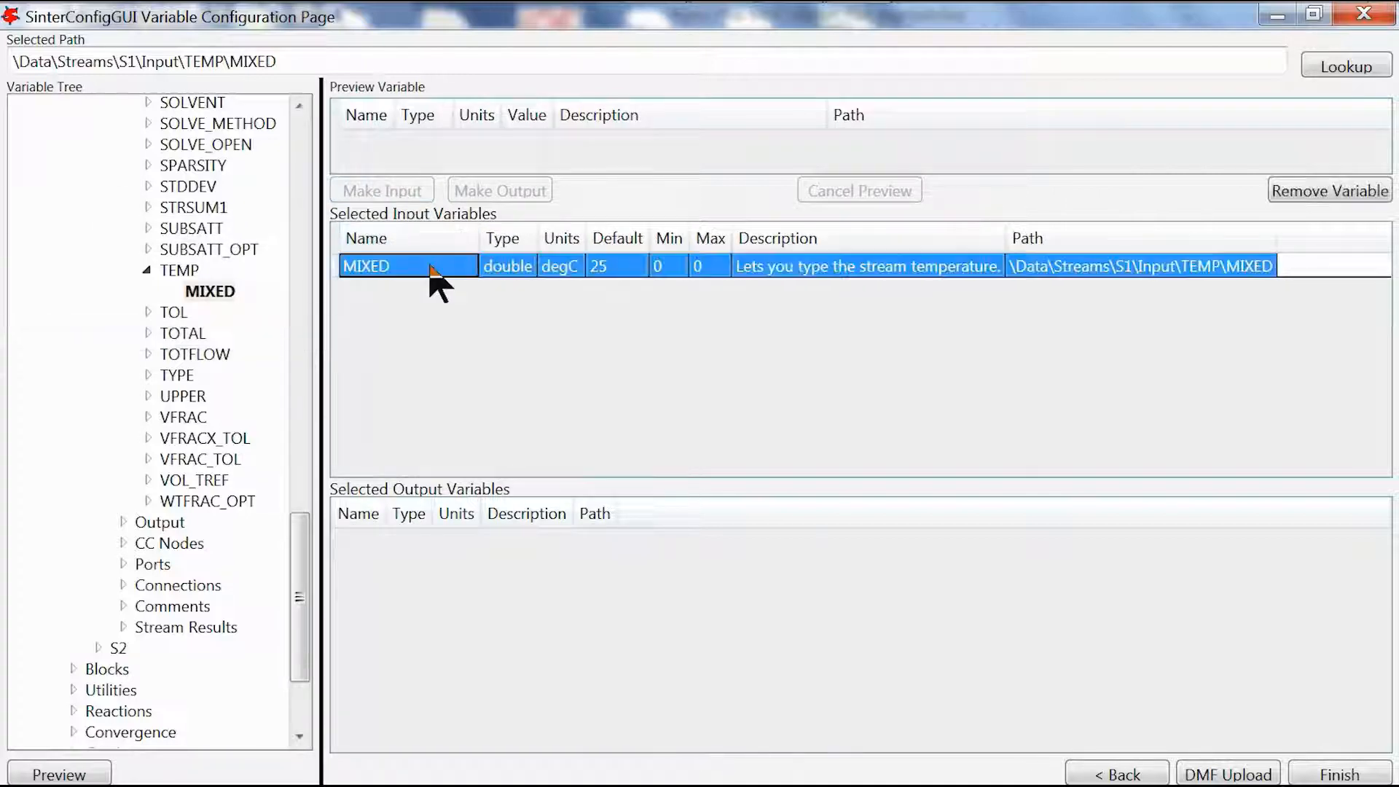
{"action": "left_click", "coordinate": [394, 263]}
{"action": "key", "text": "BackSpace"}
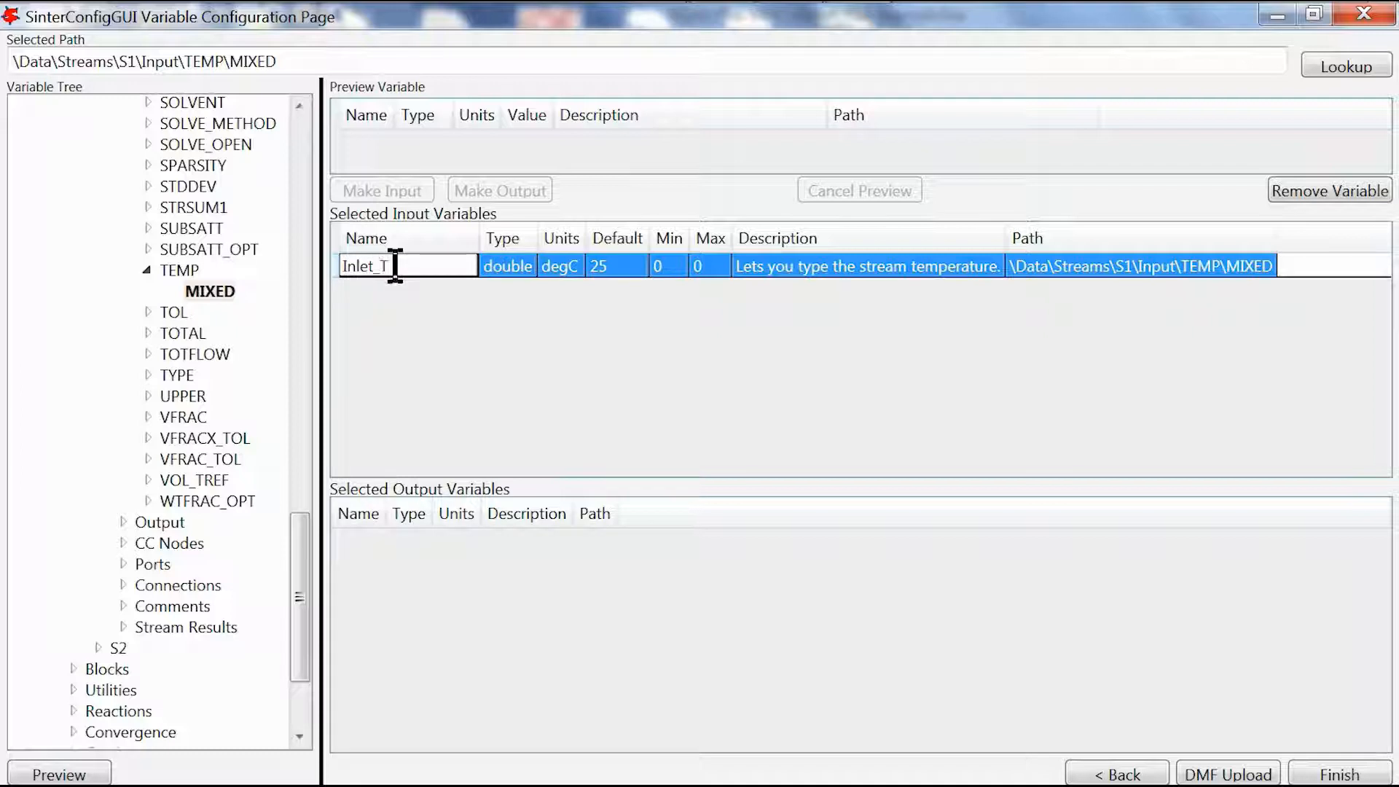
{"action": "key", "text": "Return"}
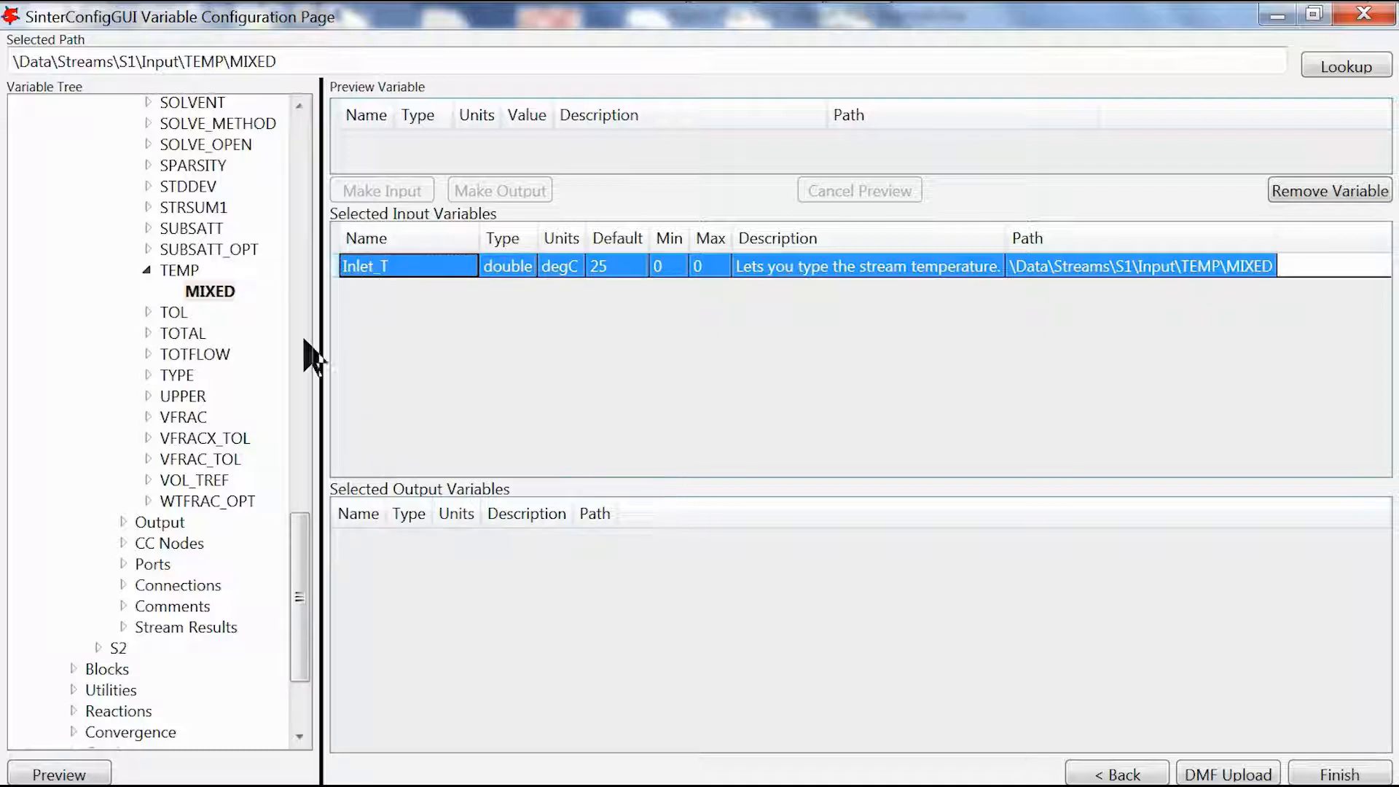
- Preview the MIXED variable under PRES of stream S1 and make it an input variable
{"action": "left_click_drag", "start_coordinate": [299, 572], "coordinate": [296, 530]}
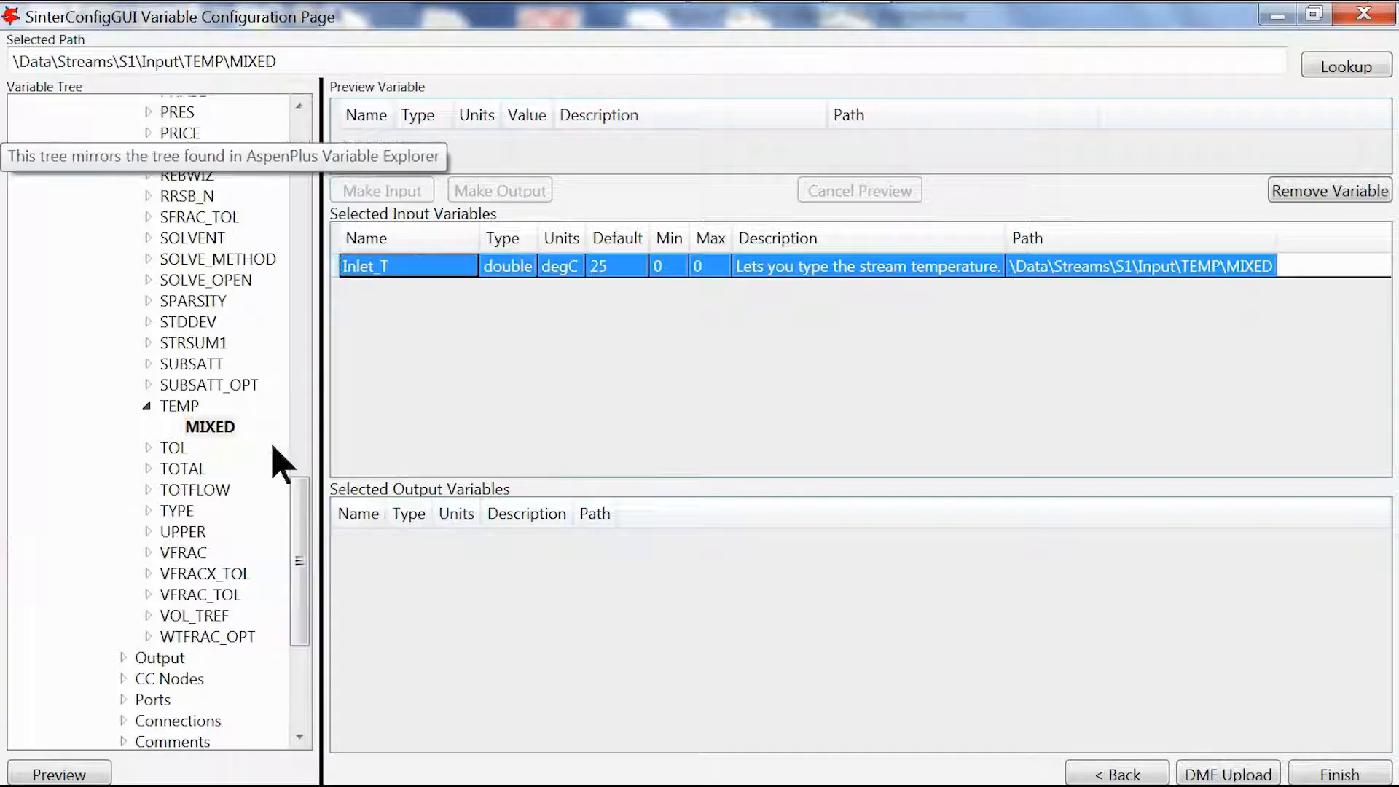
{"action": "left_click_drag", "start_coordinate": [295, 507], "coordinate": [306, 437]}
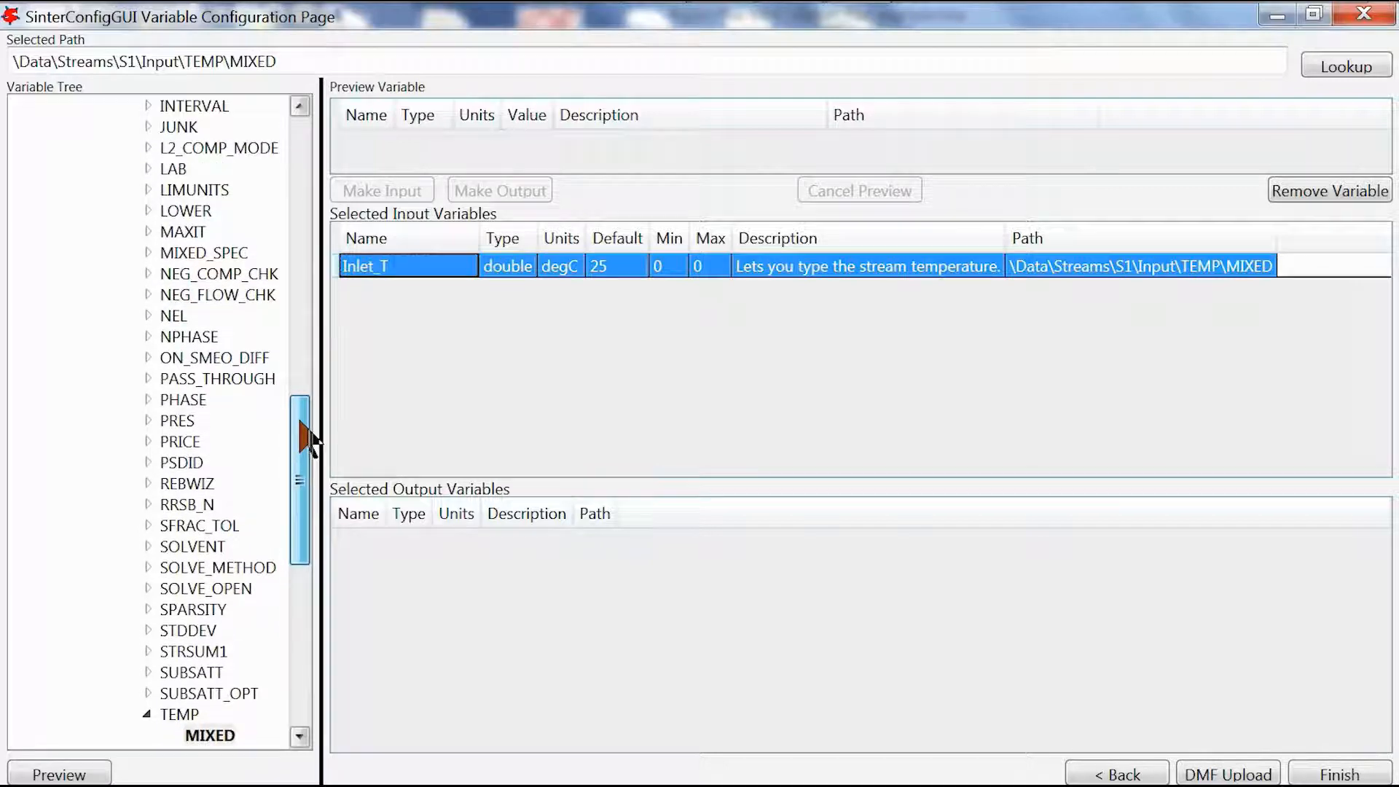
{"action": "double_click", "coordinate": [179, 423]}
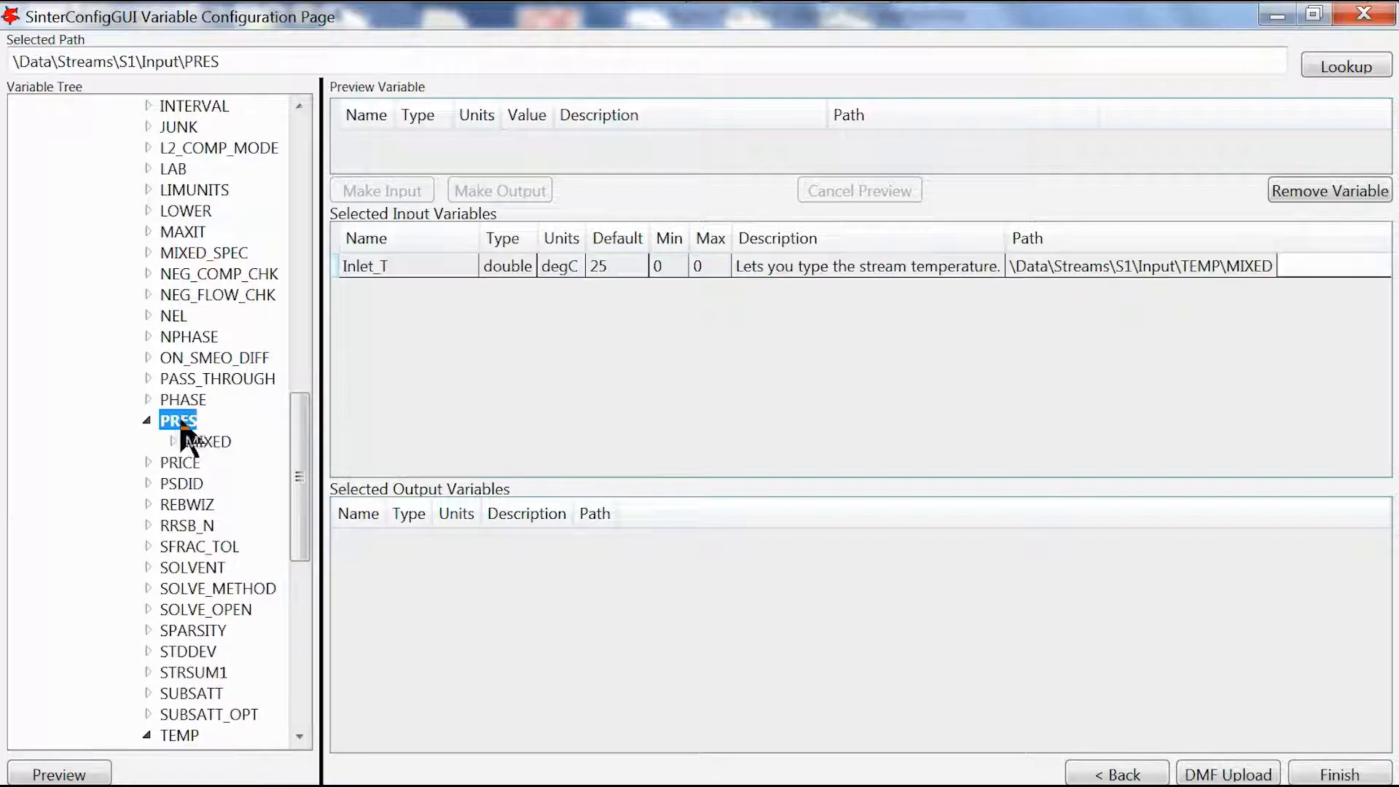
{"action": "double_click", "coordinate": [210, 442]}
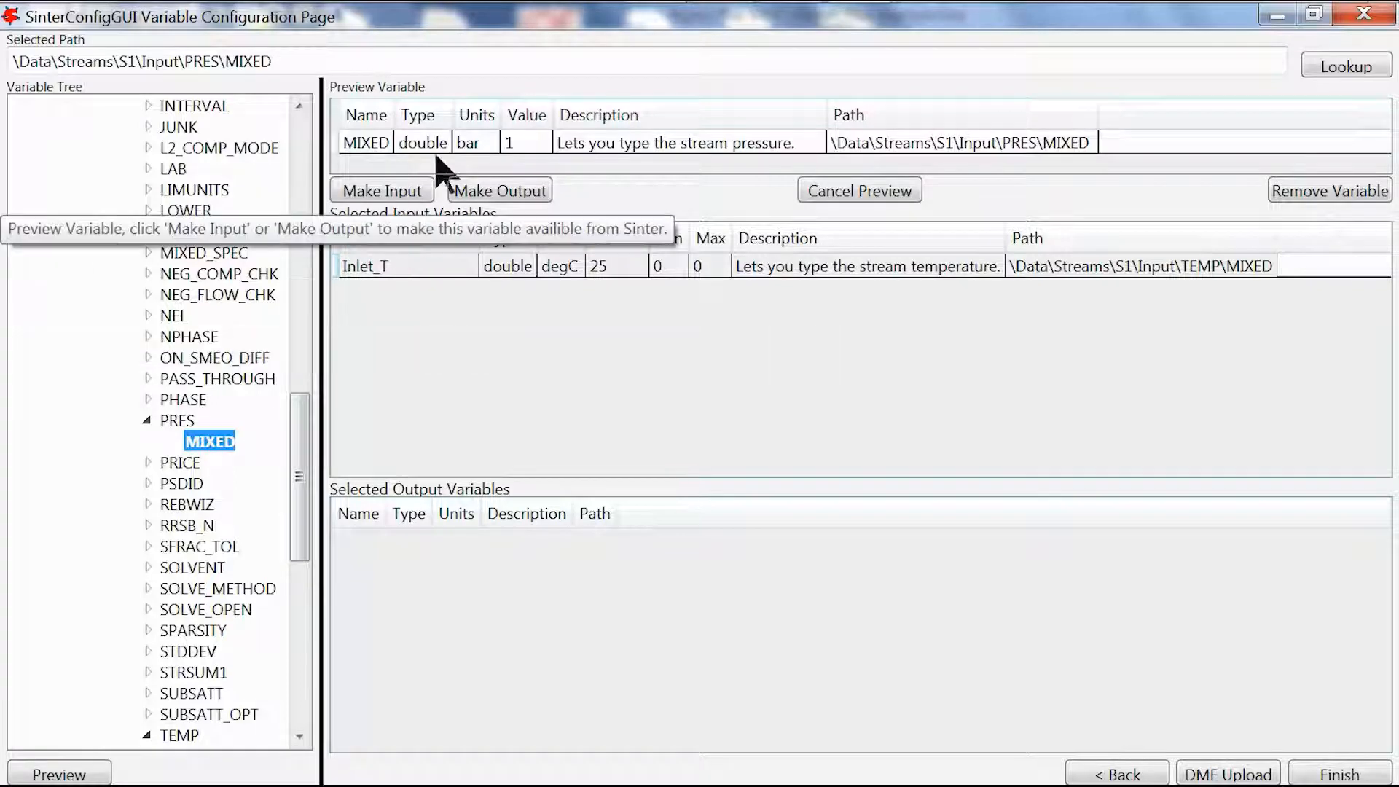
{"action": "left_click", "coordinate": [417, 193]}
- Rename the new pressure input variable to Inlet_P
{"action": "double_click", "coordinate": [406, 290]}
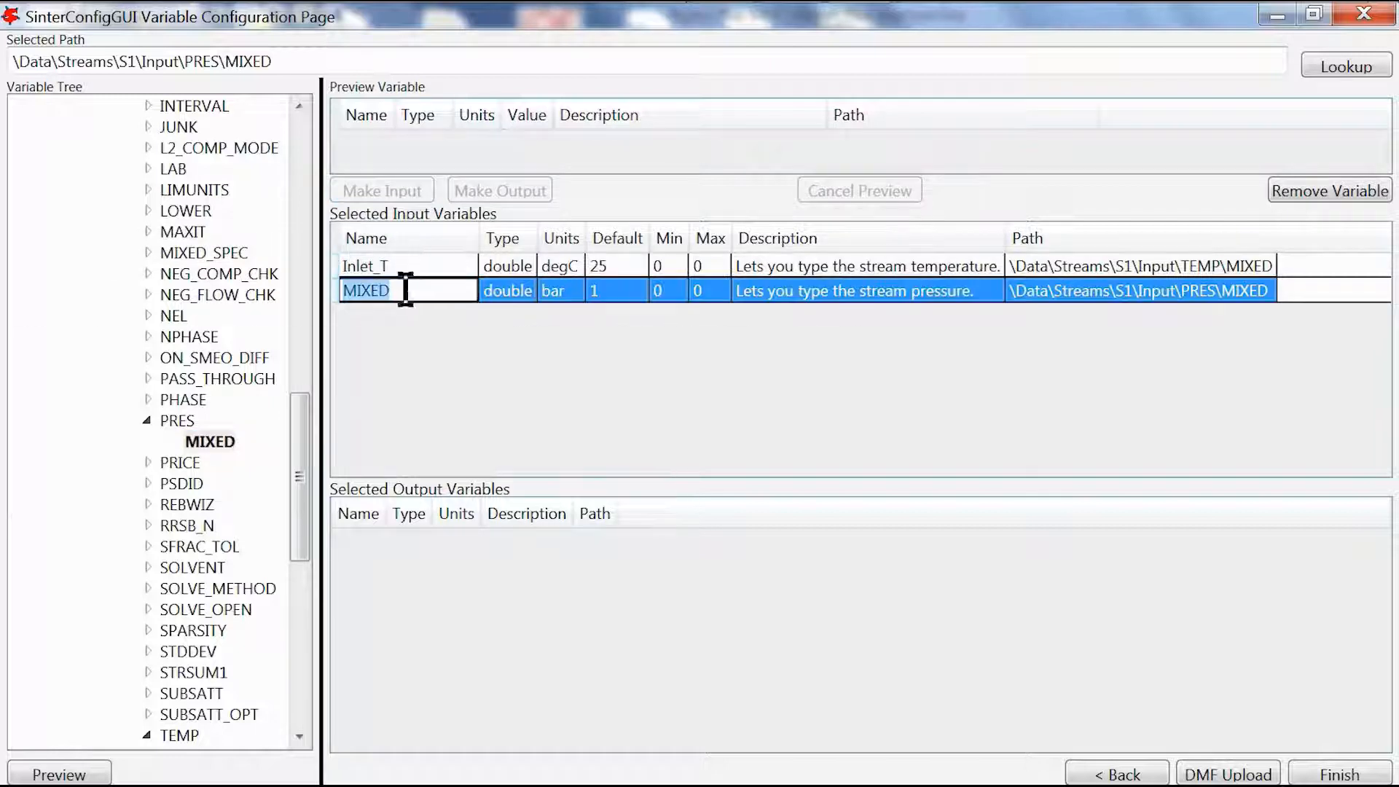
{"action": "type", "text": "Inlet_P"}
{"action": "key", "text": "Return"}
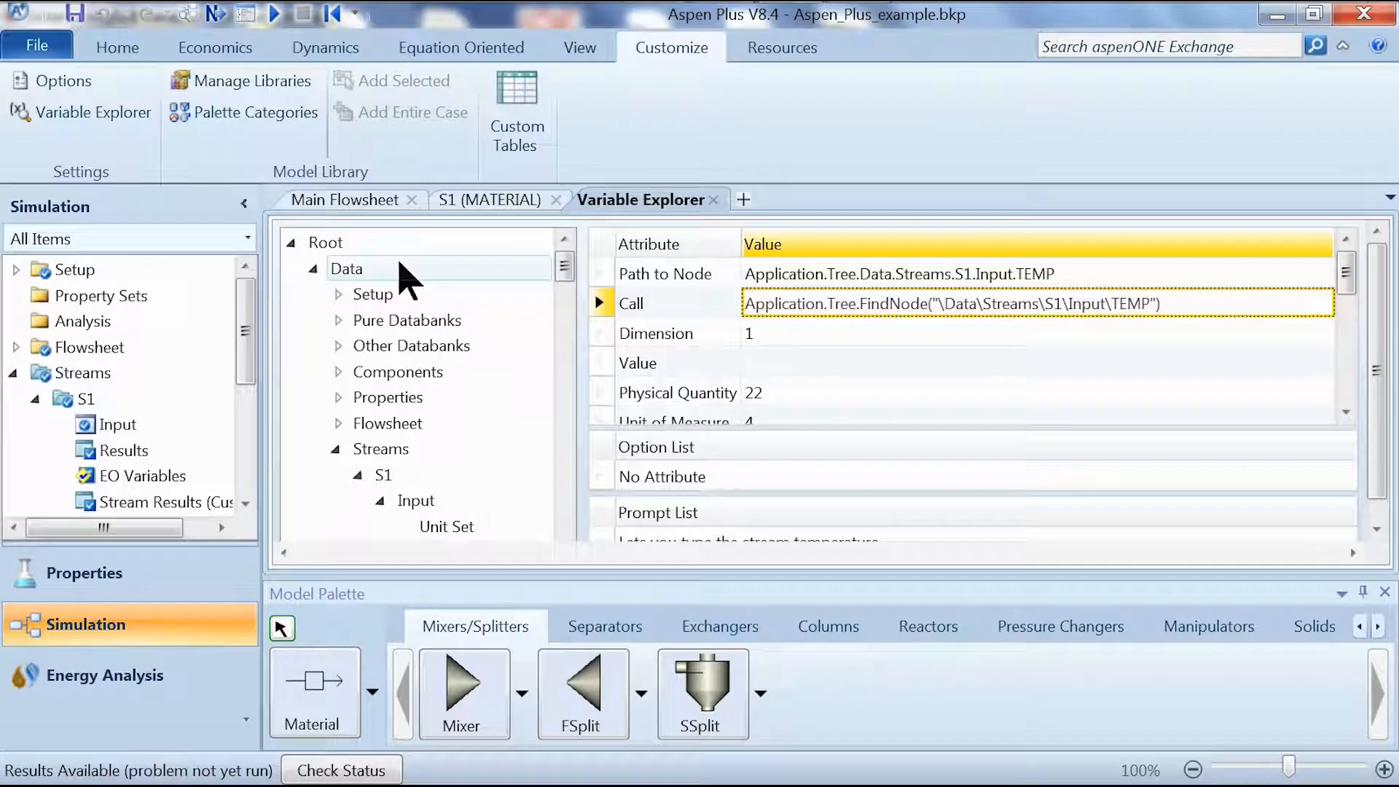
- Switch to Aspen Plus and copy the total flow rate value from stream S1's input form
{"action": "left_click", "coordinate": [352, 197]}
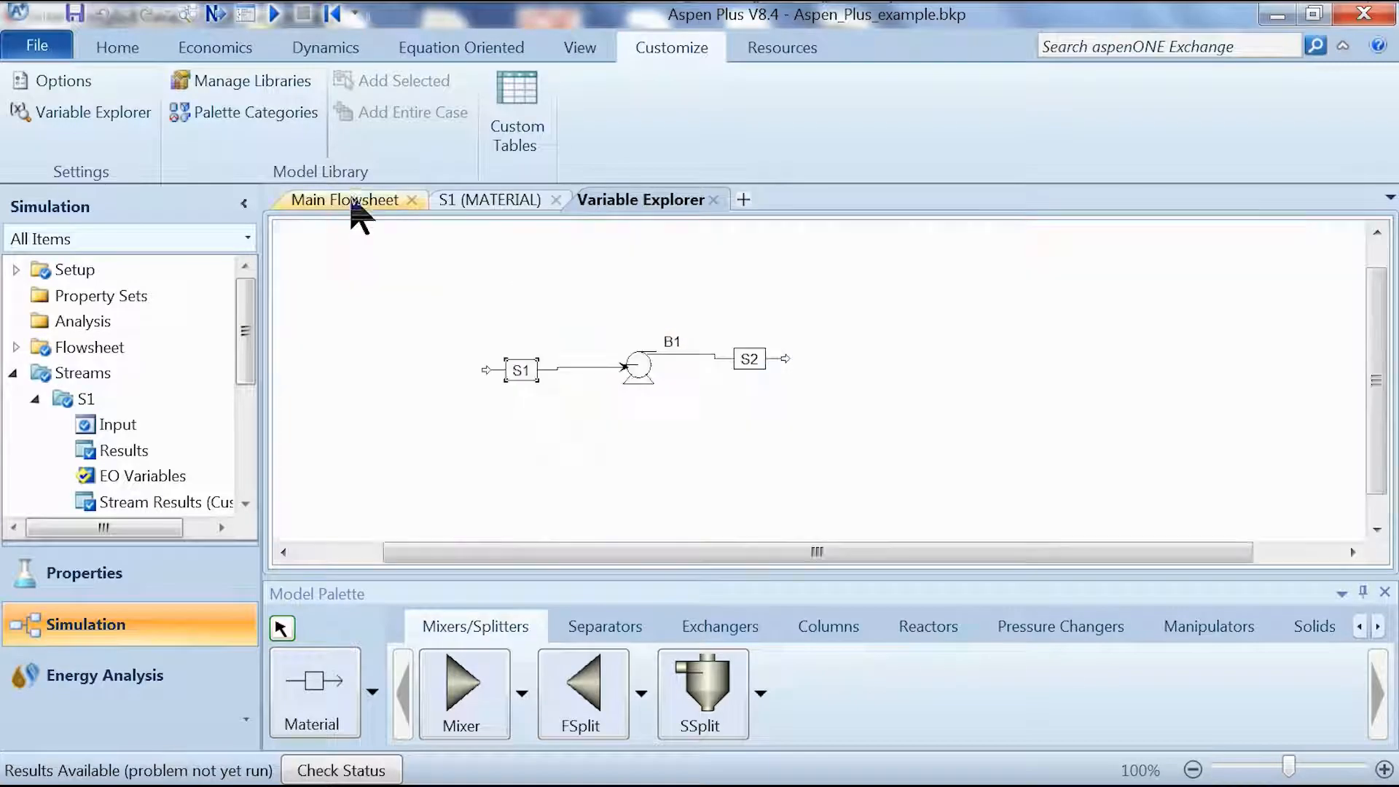
{"action": "left_click", "coordinate": [489, 209]}
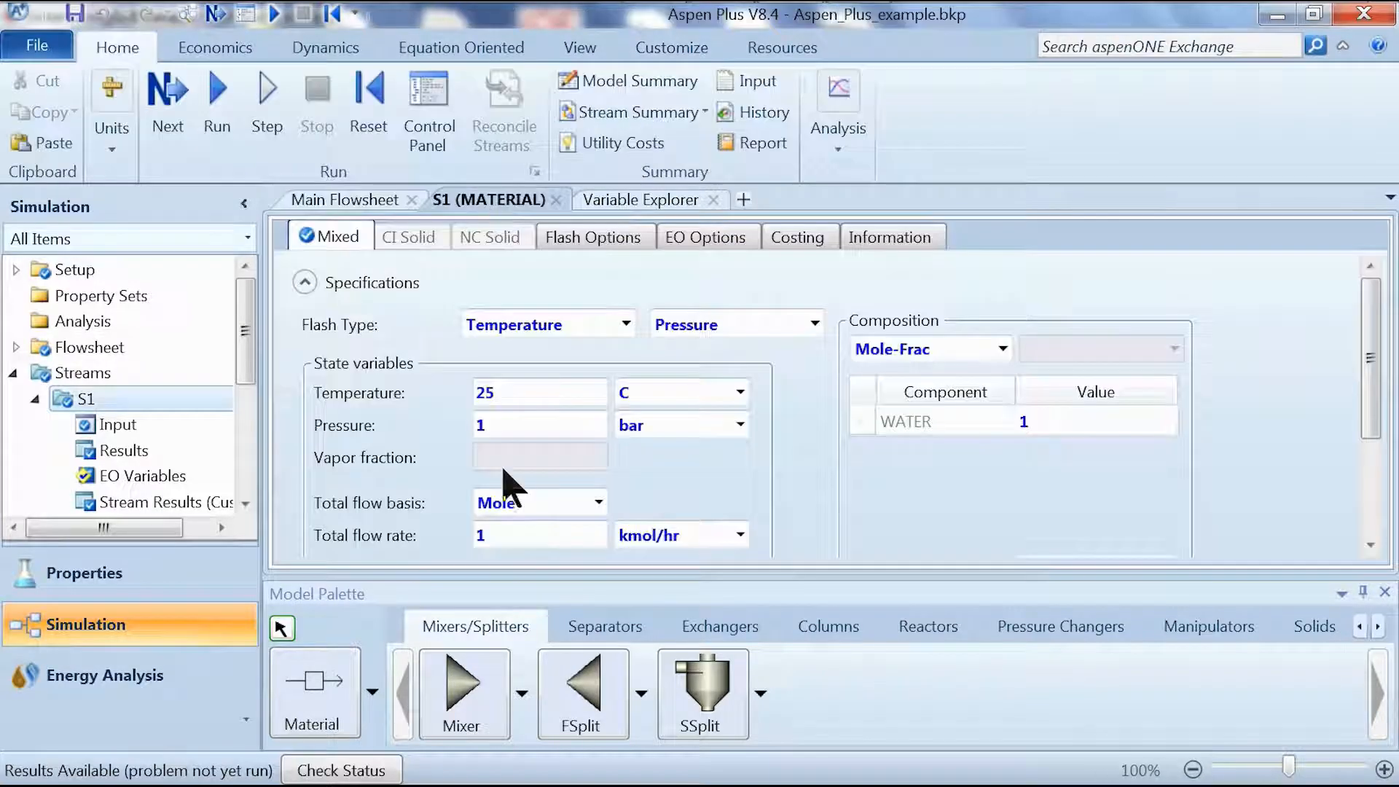
{"action": "left_click", "coordinate": [505, 538]}
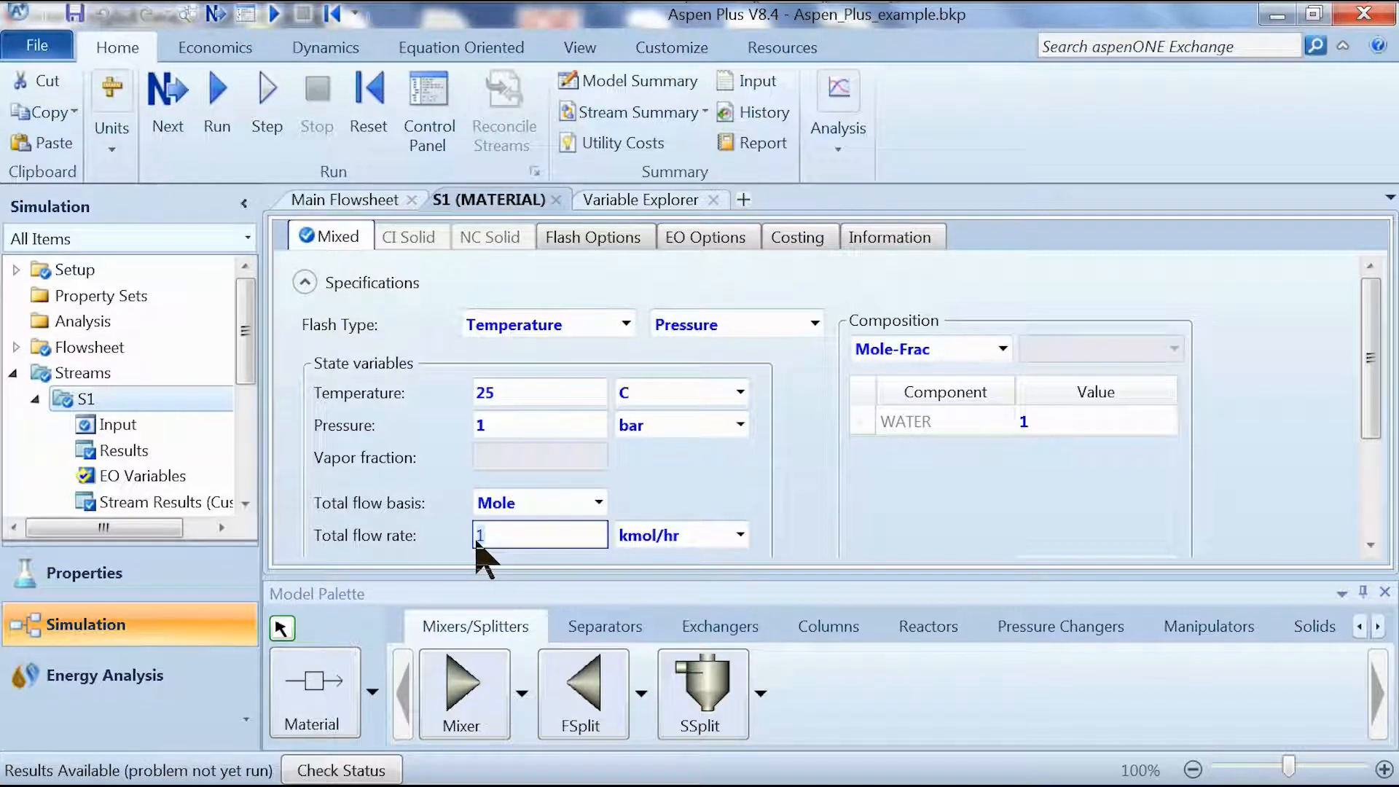
{"action": "mouse_move", "coordinate": [476, 544]}
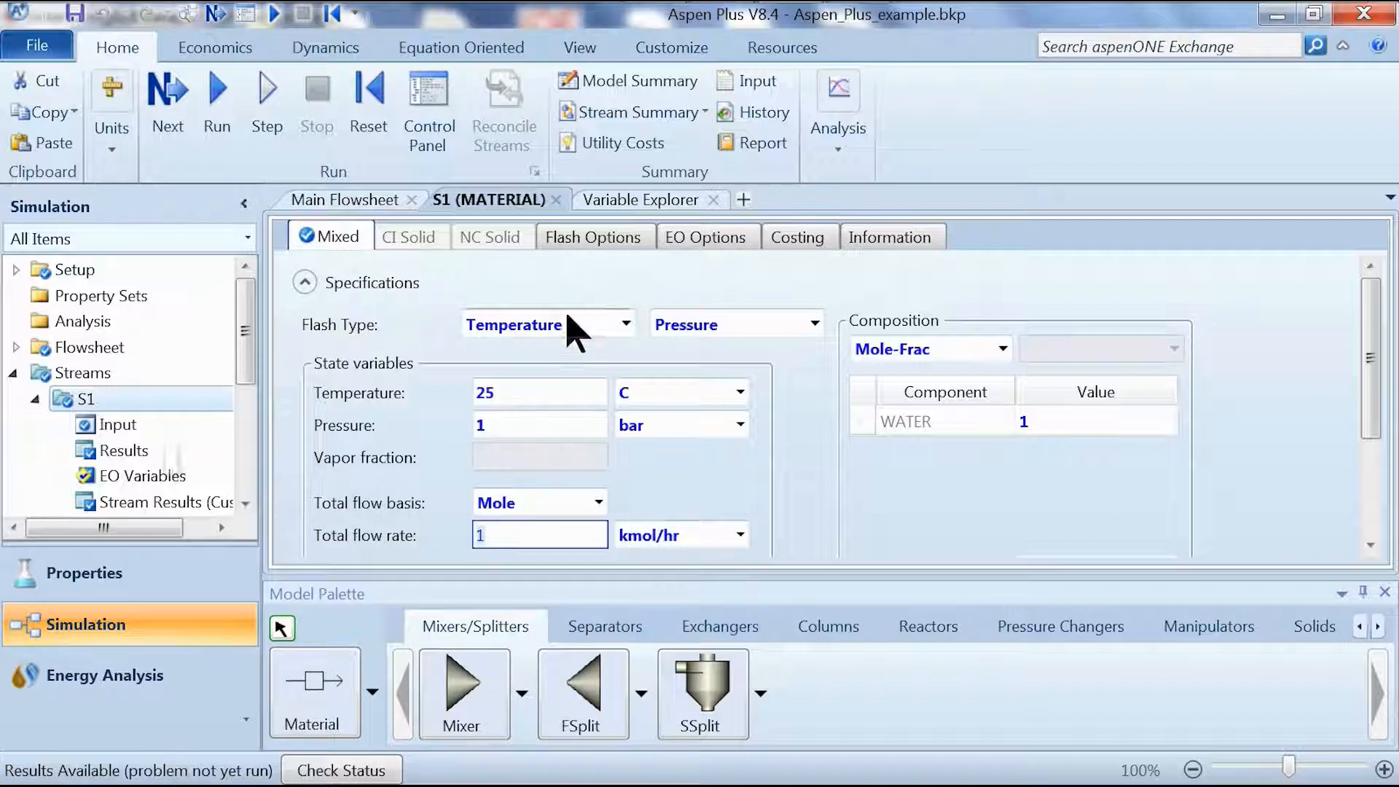
- Locate the copied S1 total flow variable in the Variable Explorer with Find Clipboard Variable
{"action": "left_click", "coordinate": [641, 199]}
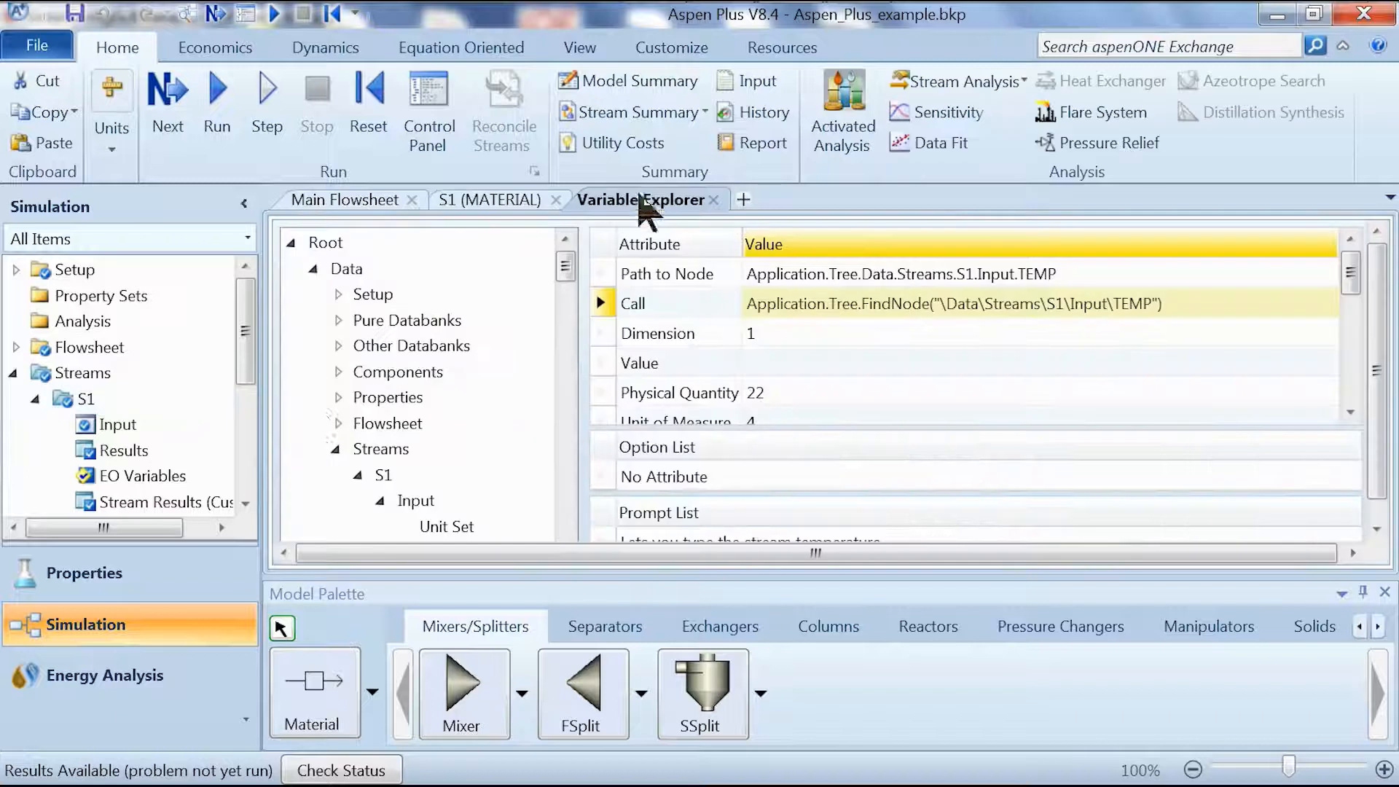
{"action": "right_click", "coordinate": [315, 407]}
{"action": "key", "text": "Down"}
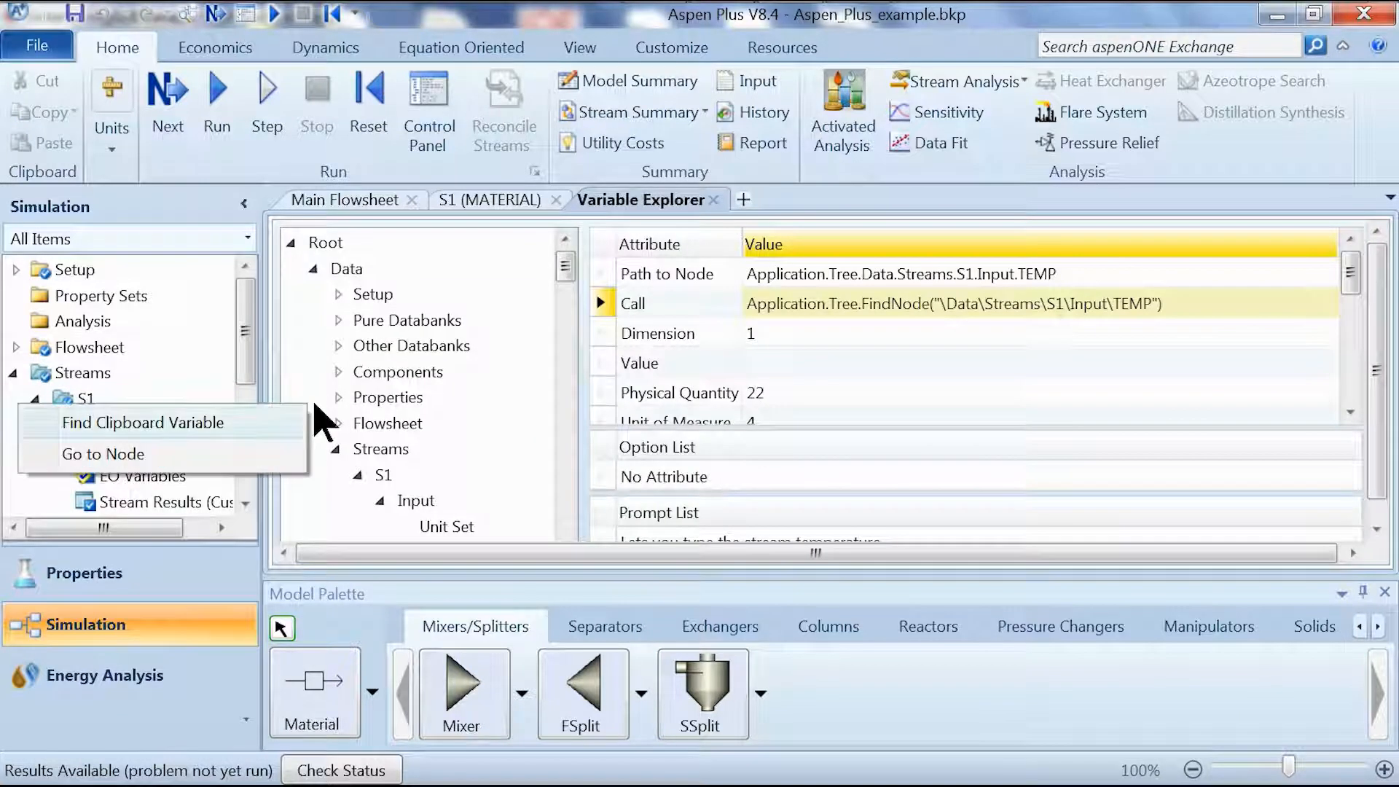
{"action": "key", "text": "Return"}
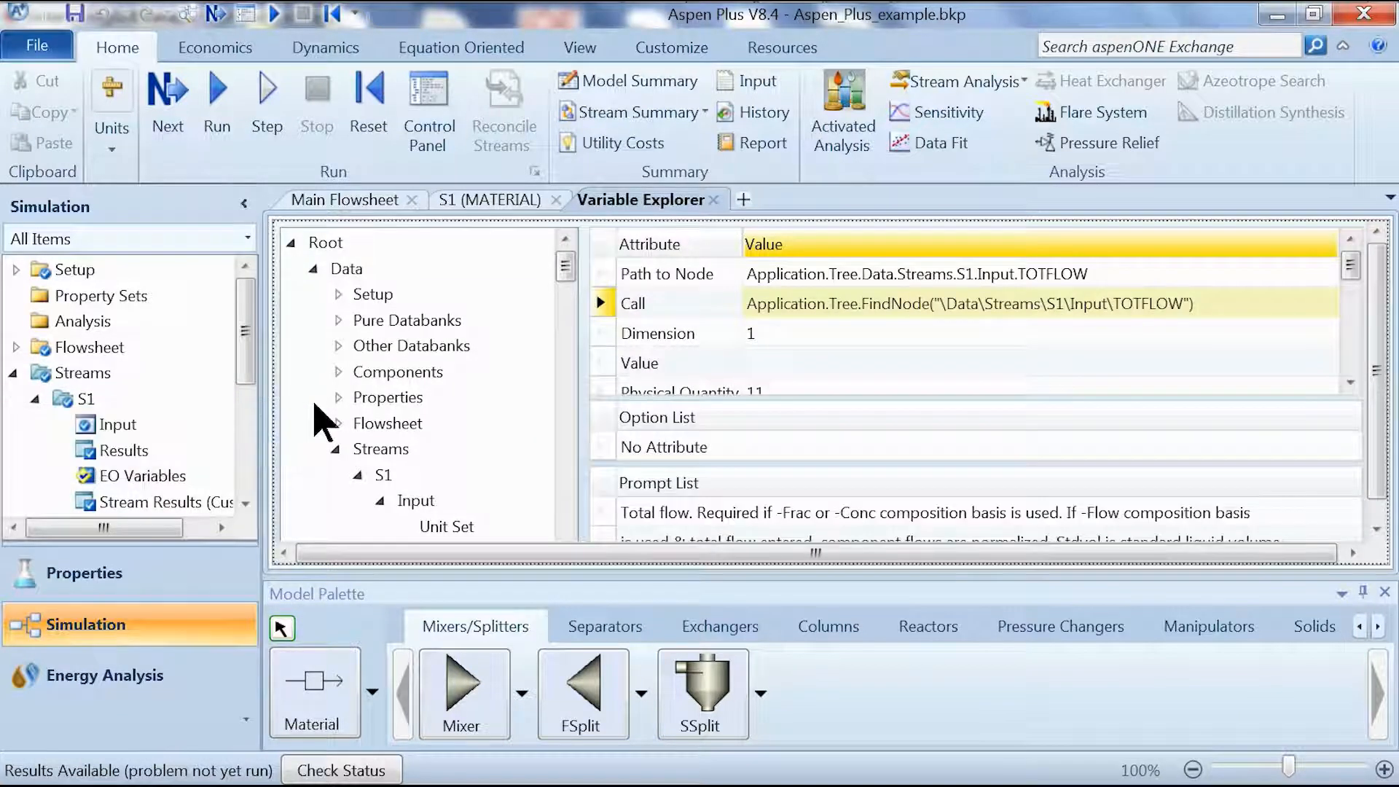
- Copy the Call value of the TOTFLOW node and replace the selected path in SinterConfigGUI with it
{"action": "left_click", "coordinate": [860, 310]}
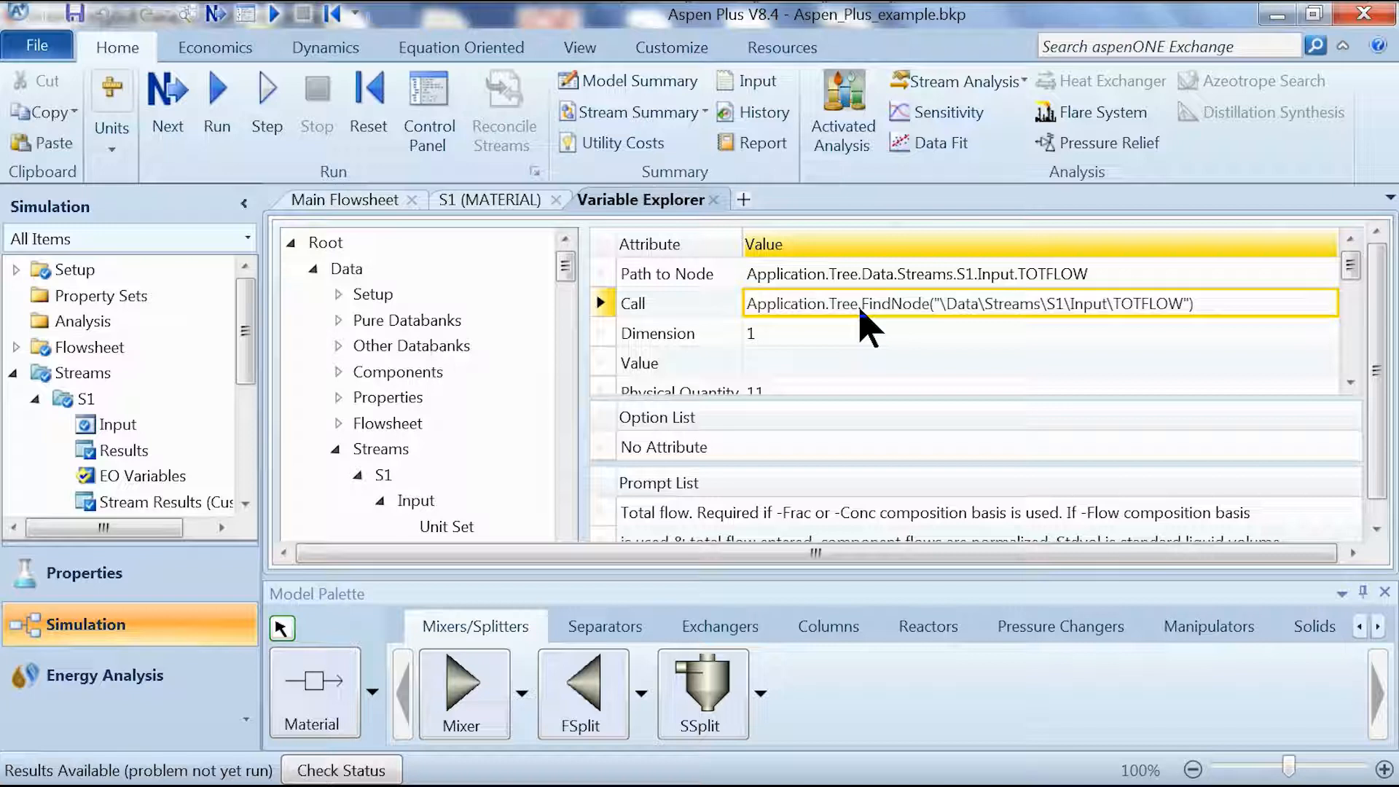
{"action": "key", "text": "alt+Tab"}
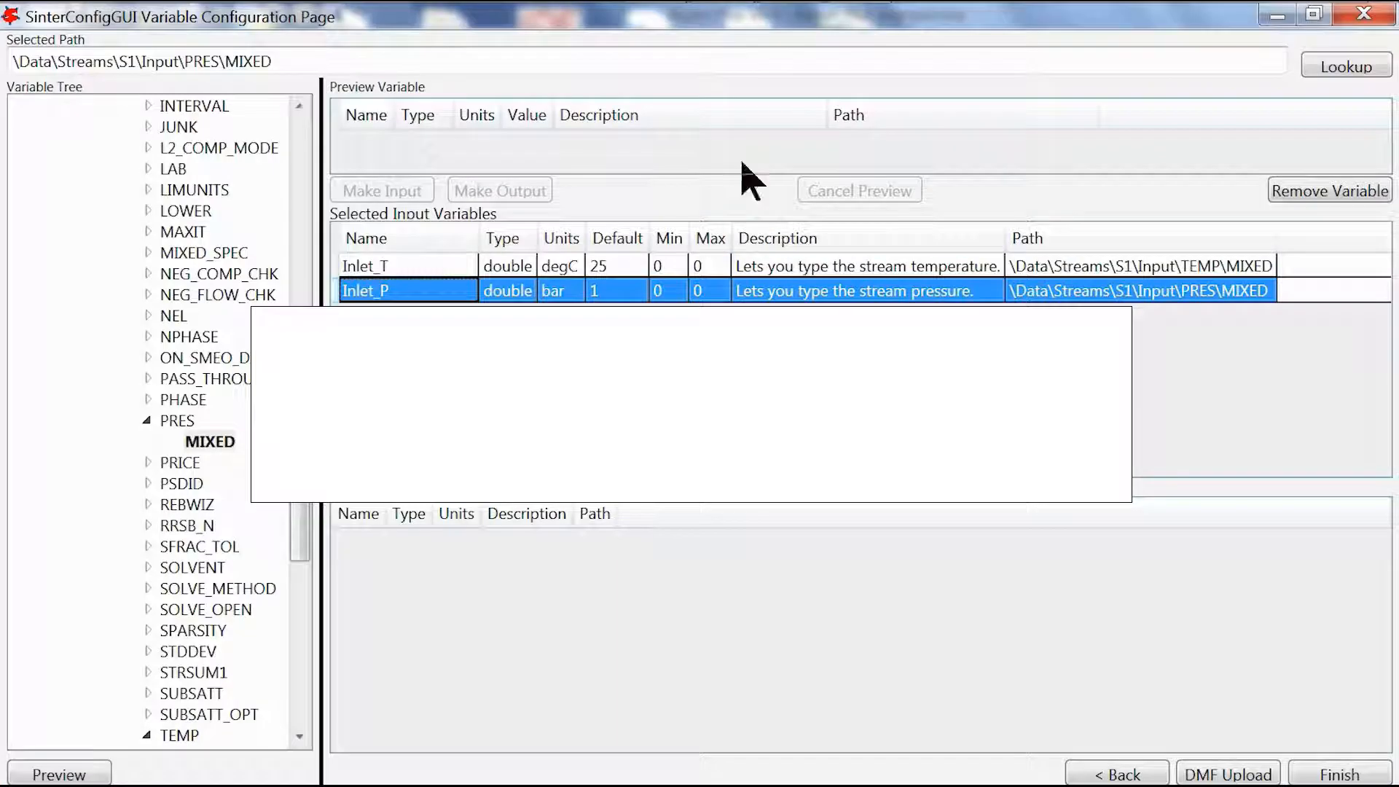
{"action": "left_click", "coordinate": [718, 61]}
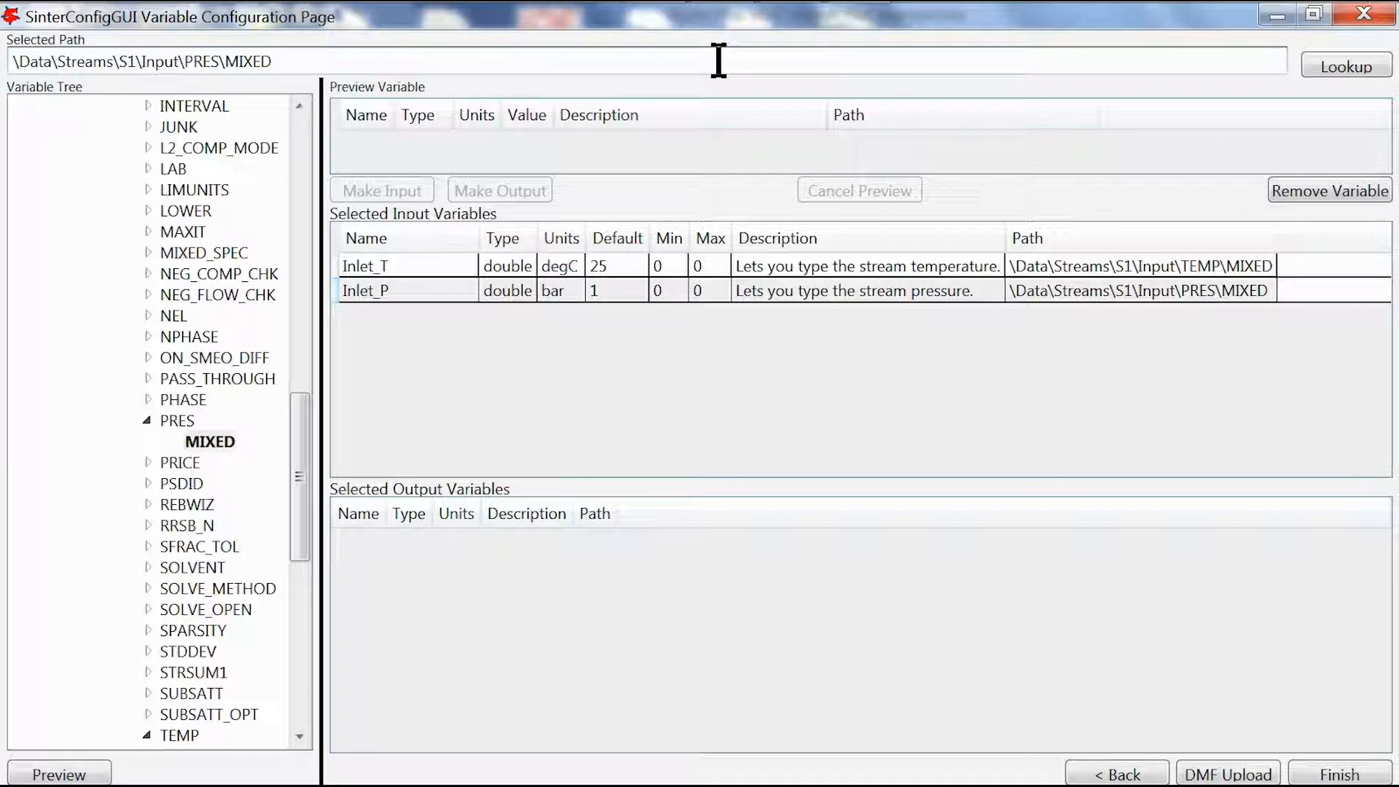
{"action": "key", "text": "ctrl+a"}
{"action": "key", "text": "BackSpace"}
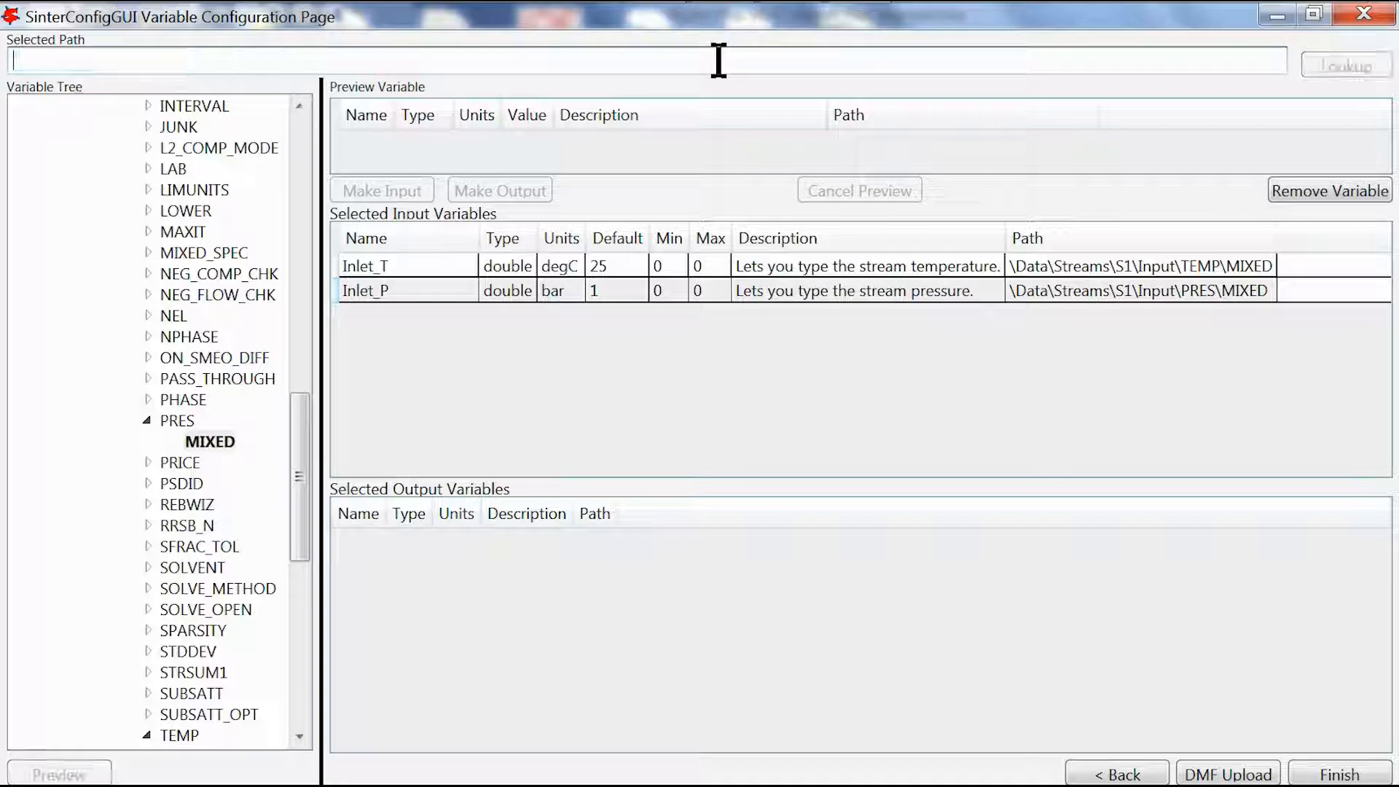
{"action": "type", "text": "Application.Tree.FindNode(\"\\Data\\Streams\\S1\\Input\\TOTFLOW\")"}
- Trim the selected path to \Data\Streams\S1\Input\TOTFLOW and look it up in the variable tree
{"action": "key", "text": "Left"}
{"action": "key", "text": "Left"}
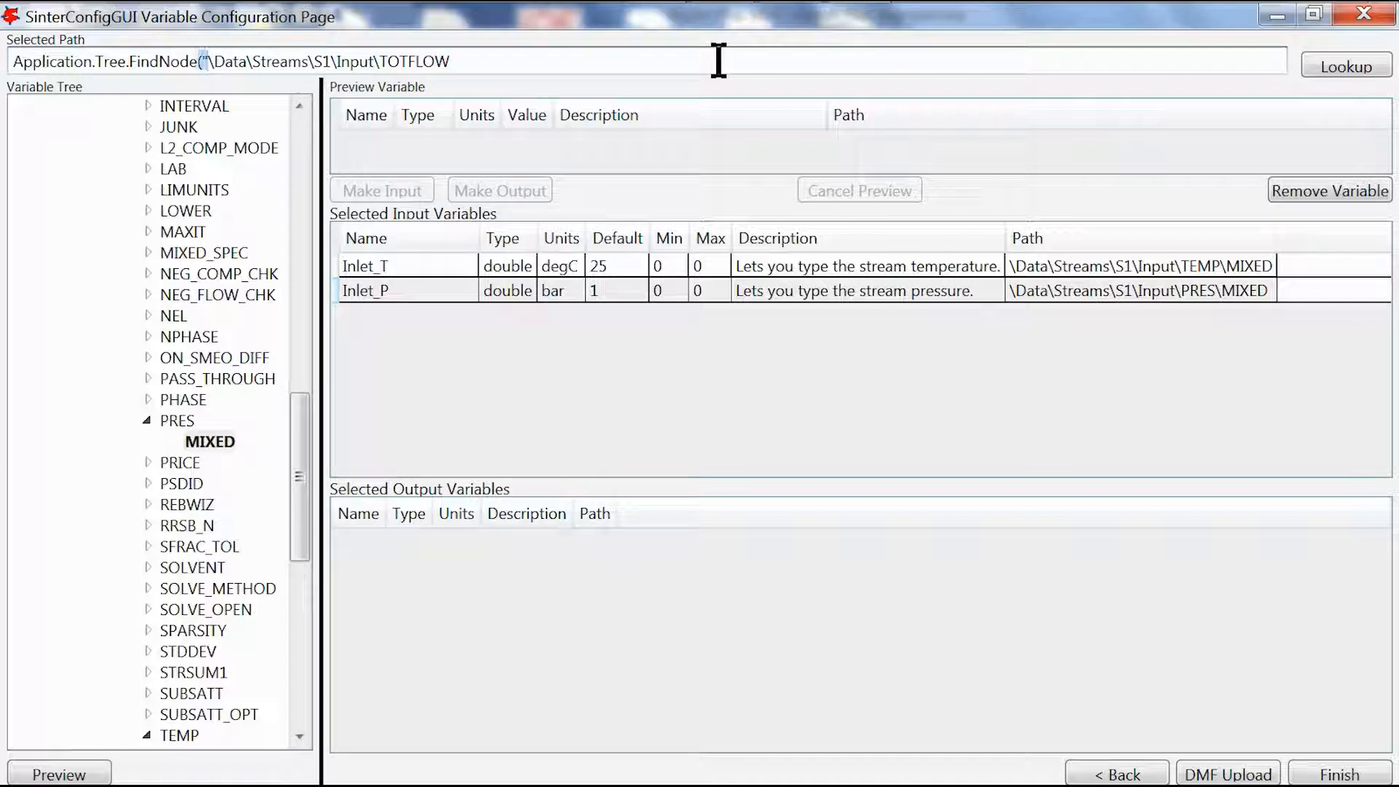
{"action": "key", "text": "shift+Home"}
{"action": "key", "text": "BackSpace"}
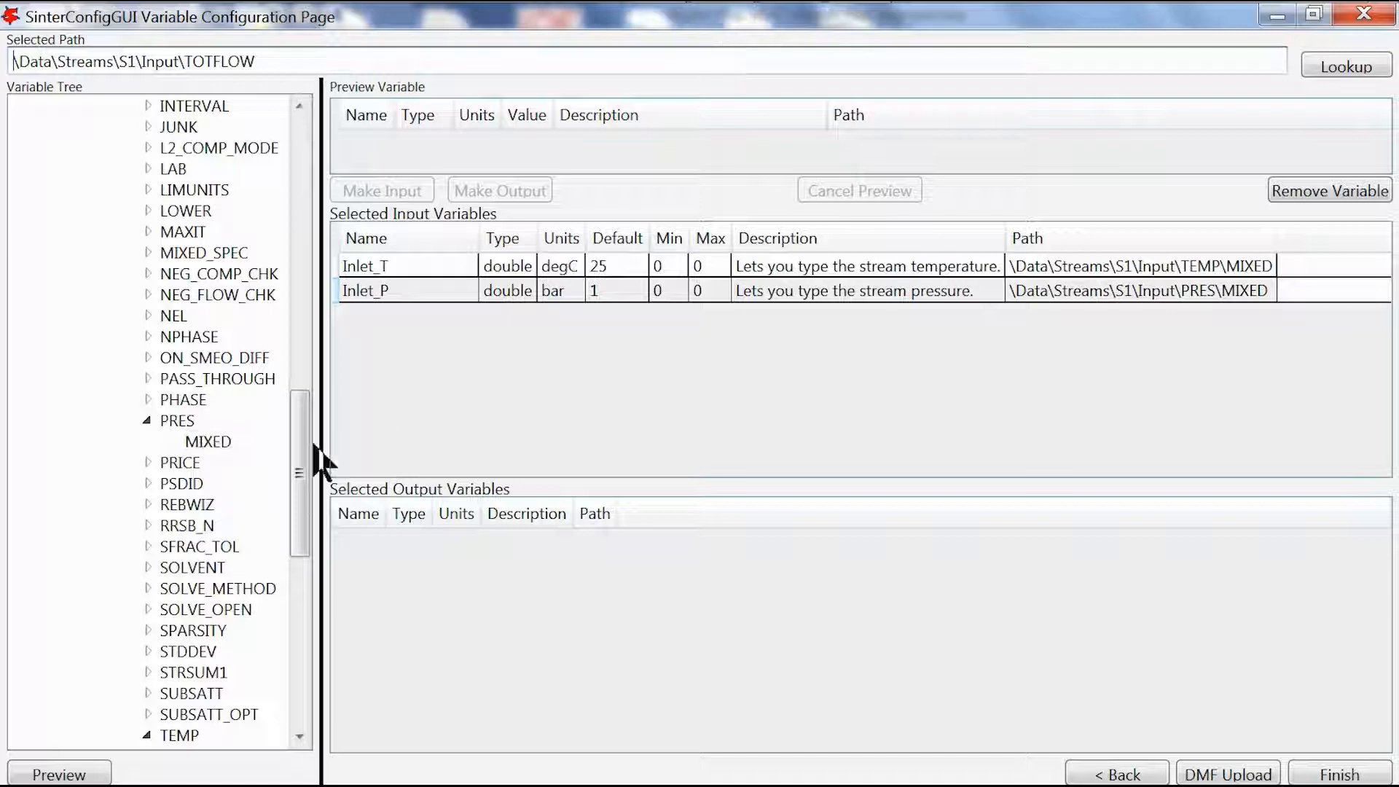
- Preview the MIXED node under S1's TOTFLOW in the variable tree and make it an input variable
{"action": "left_click_drag", "start_coordinate": [303, 456], "coordinate": [306, 547]}
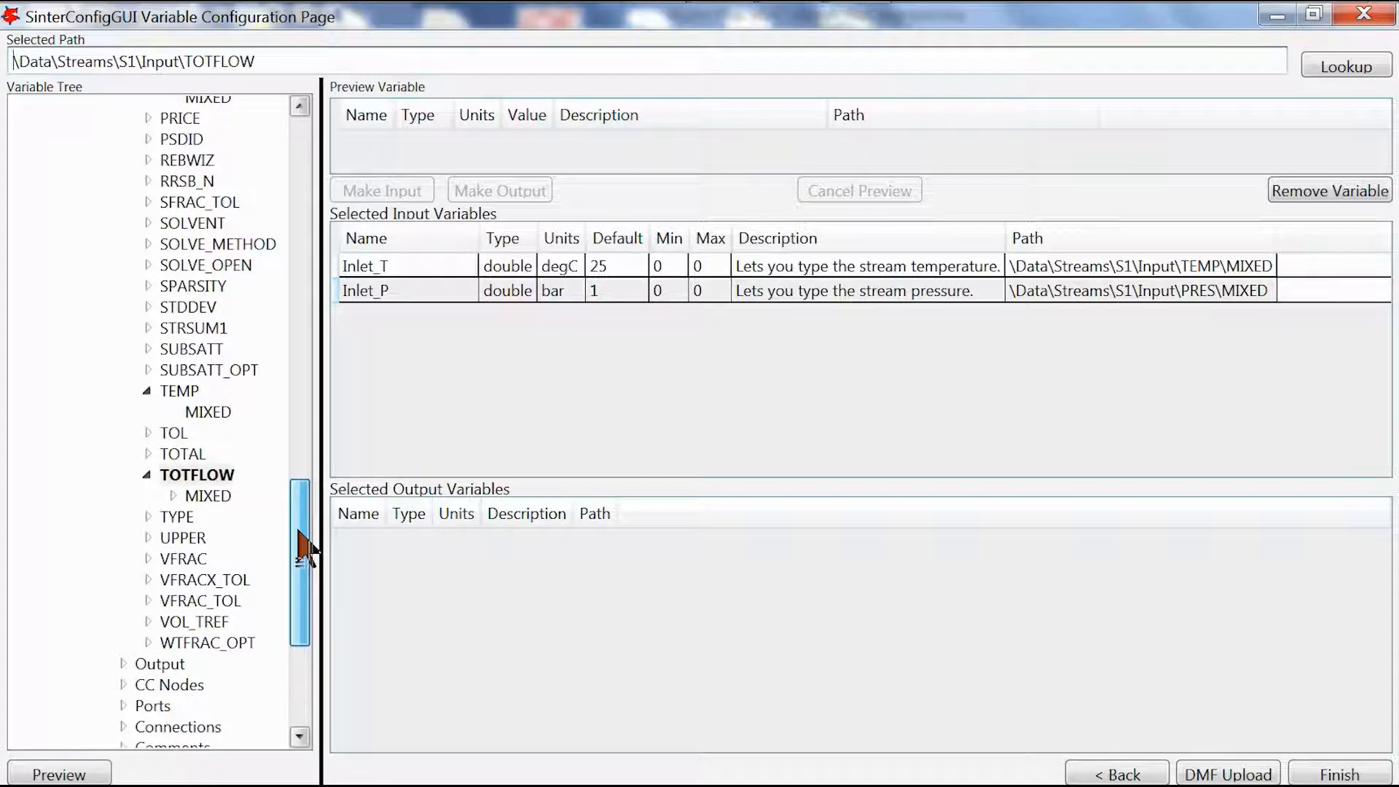
{"action": "left_click", "coordinate": [207, 498]}
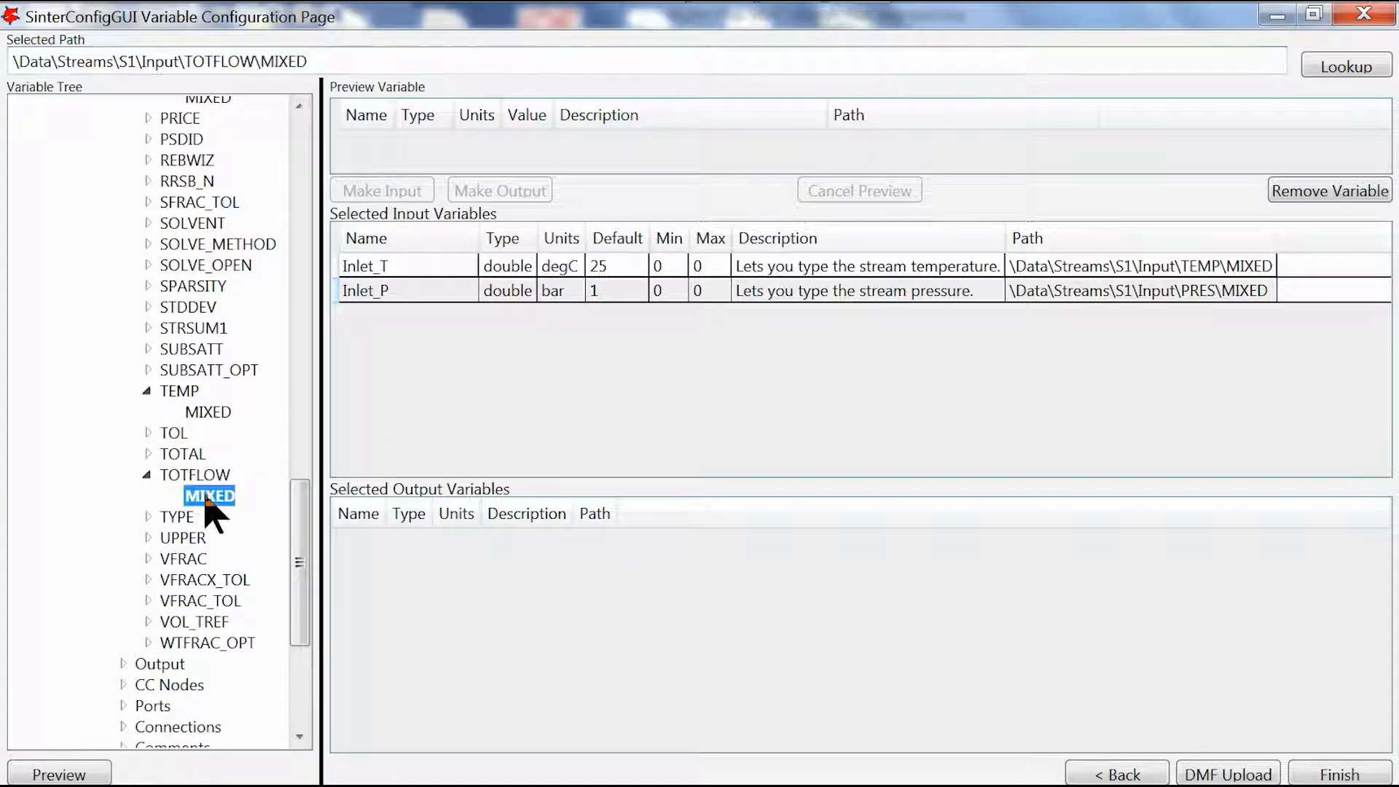
{"action": "double_click", "coordinate": [209, 498]}
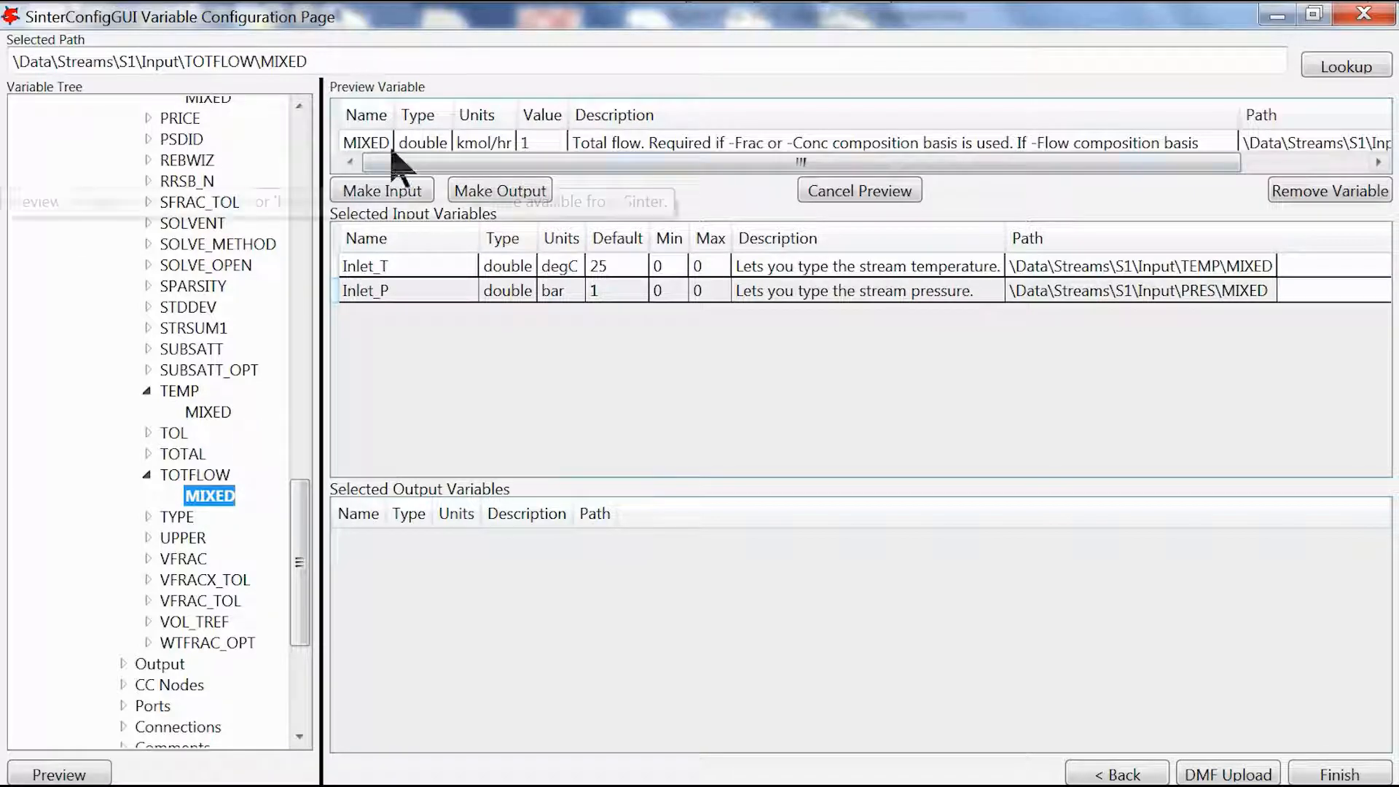
{"action": "left_click", "coordinate": [388, 192]}
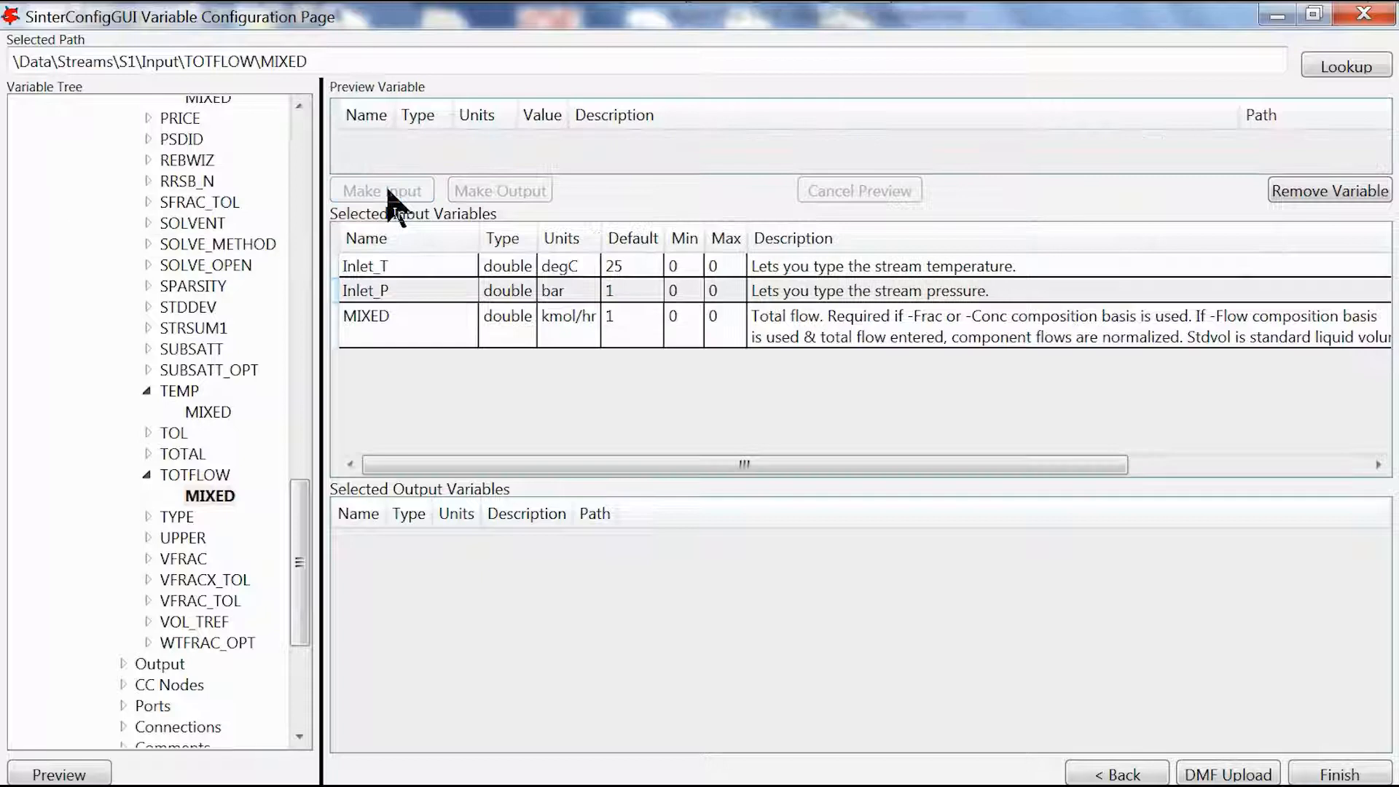
- Rename the new total flow input variable as Inlet_FR
{"action": "double_click", "coordinate": [432, 326]}
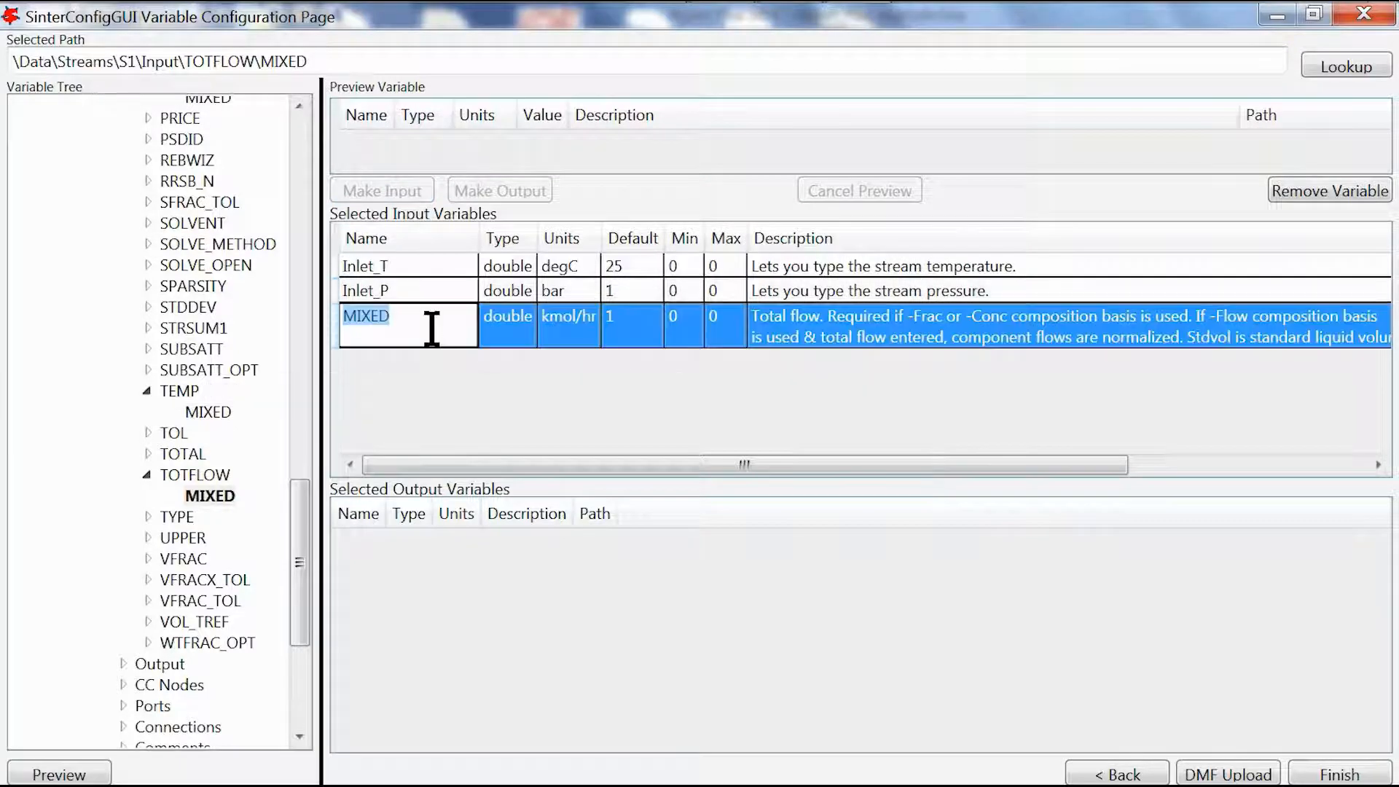
{"action": "type", "text": "Inlet_FR"}
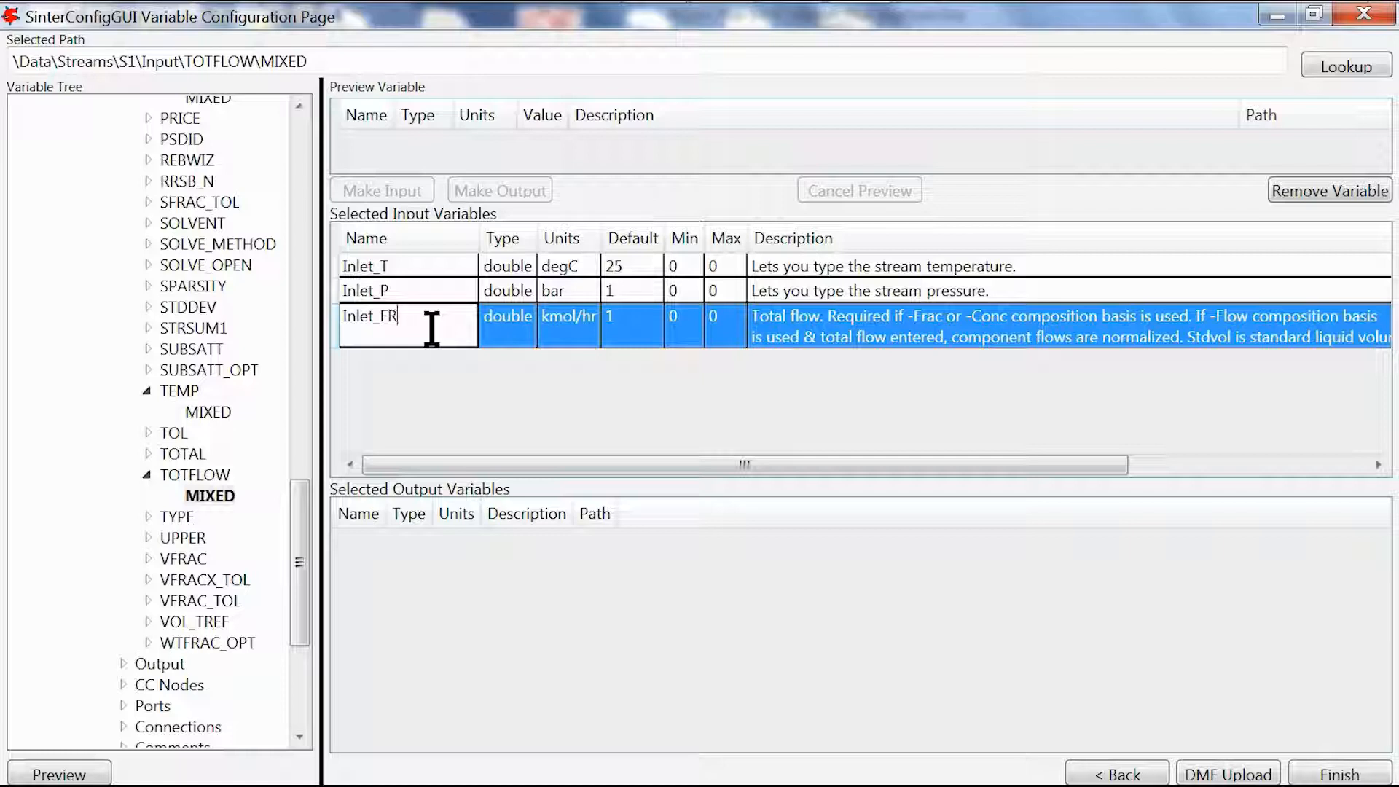
{"action": "key", "text": "Return"}
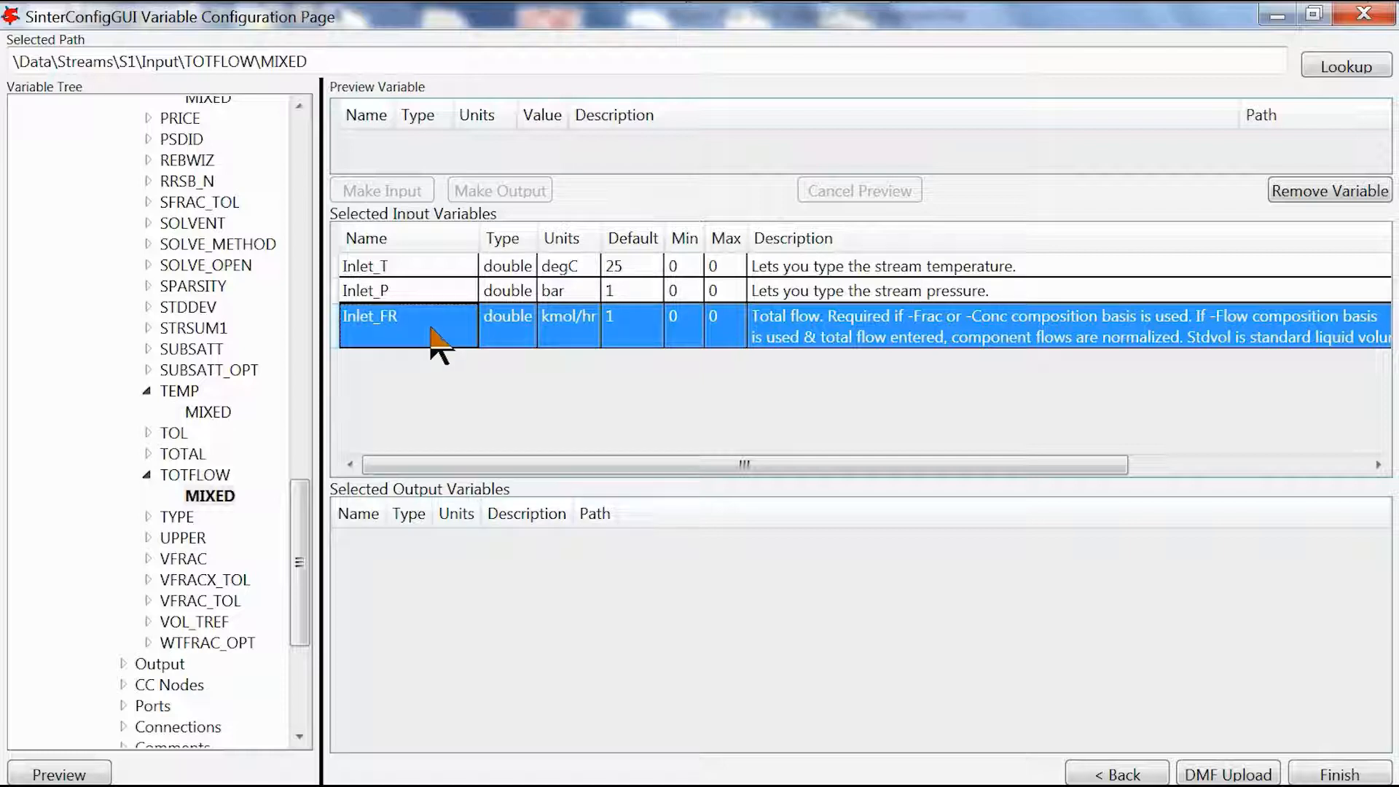
{"action": "key", "text": "Up"}
{"action": "key", "text": "Up"}
{"action": "key", "text": "Down"}
{"action": "key", "text": "Down"}
- Widen the Min and Max columns of the input variables and set Inlet_T's maximum to 50
{"action": "left_click_drag", "start_coordinate": [706, 232], "coordinate": [850, 243]}
{"action": "left_click_drag", "start_coordinate": [735, 238], "coordinate": [767, 238]}
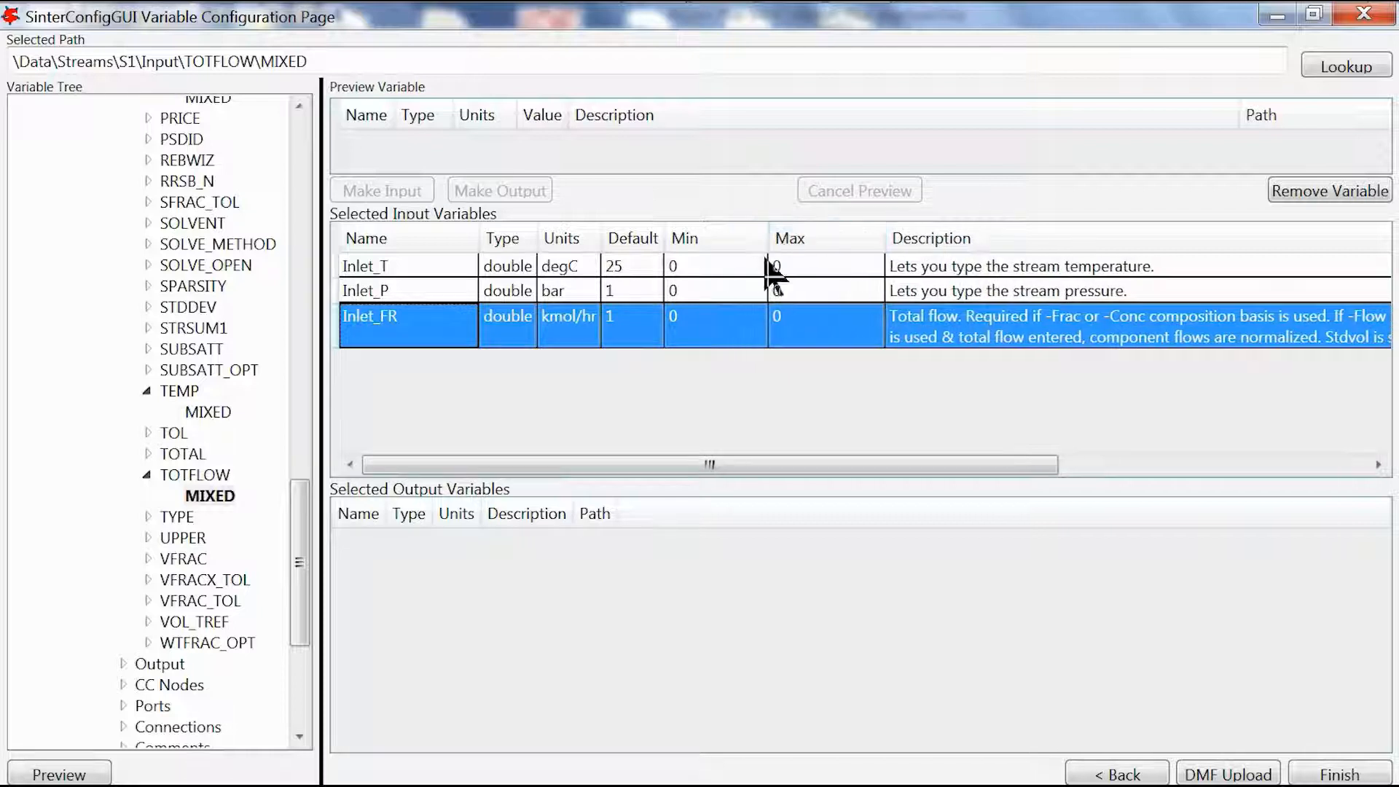
{"action": "left_click", "coordinate": [753, 269]}
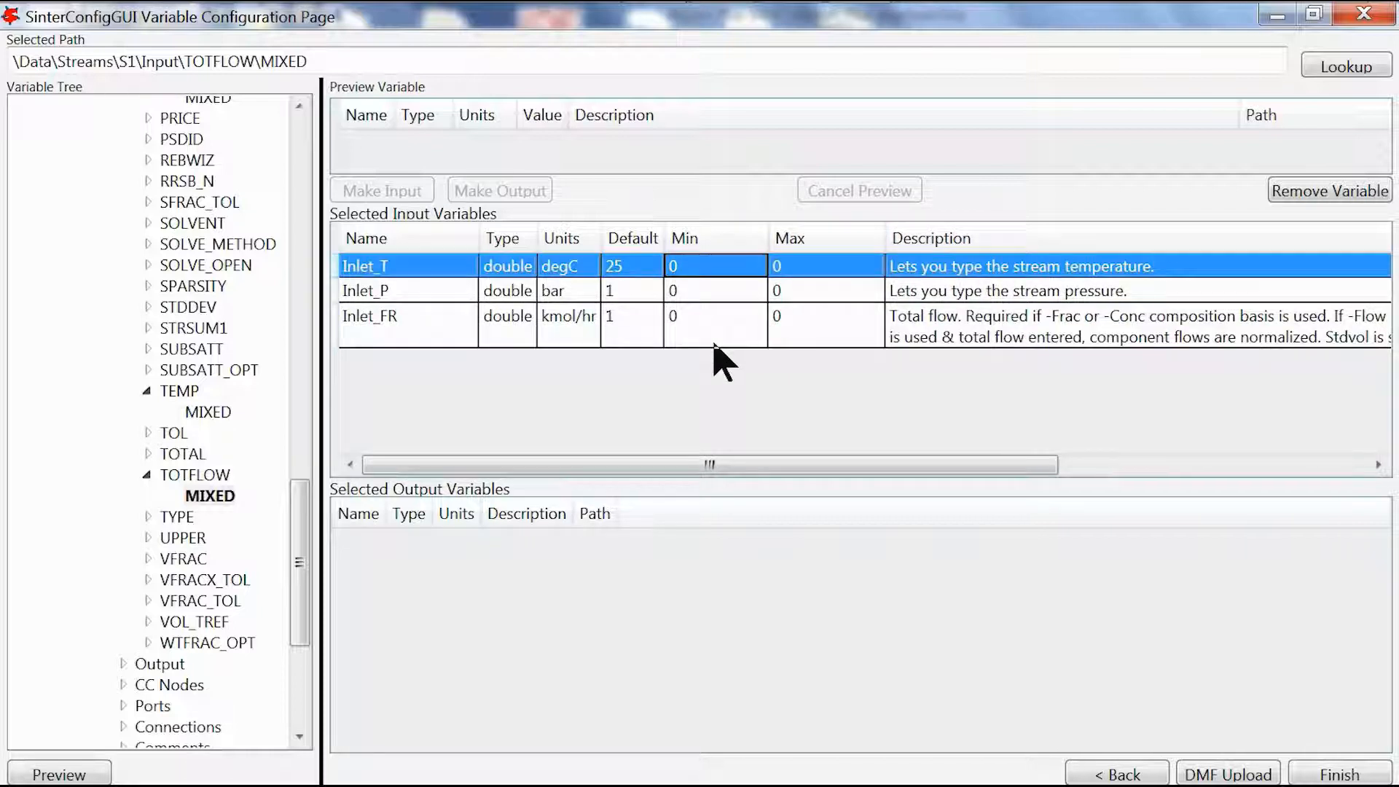
{"action": "key", "text": "Down"}
{"action": "key", "text": "Up"}
{"action": "key", "text": "Right"}
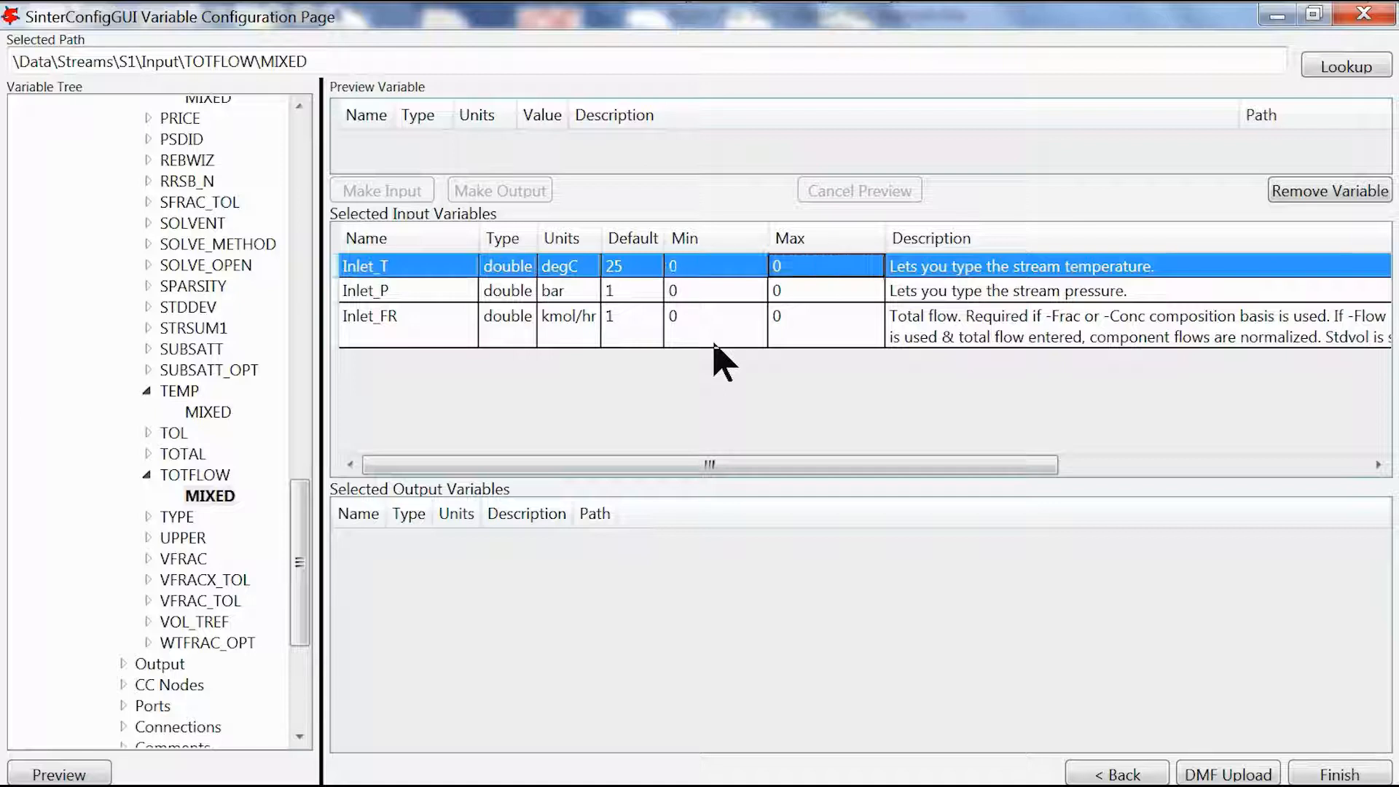
{"action": "key", "text": "F2"}
{"action": "type", "text": "50"}
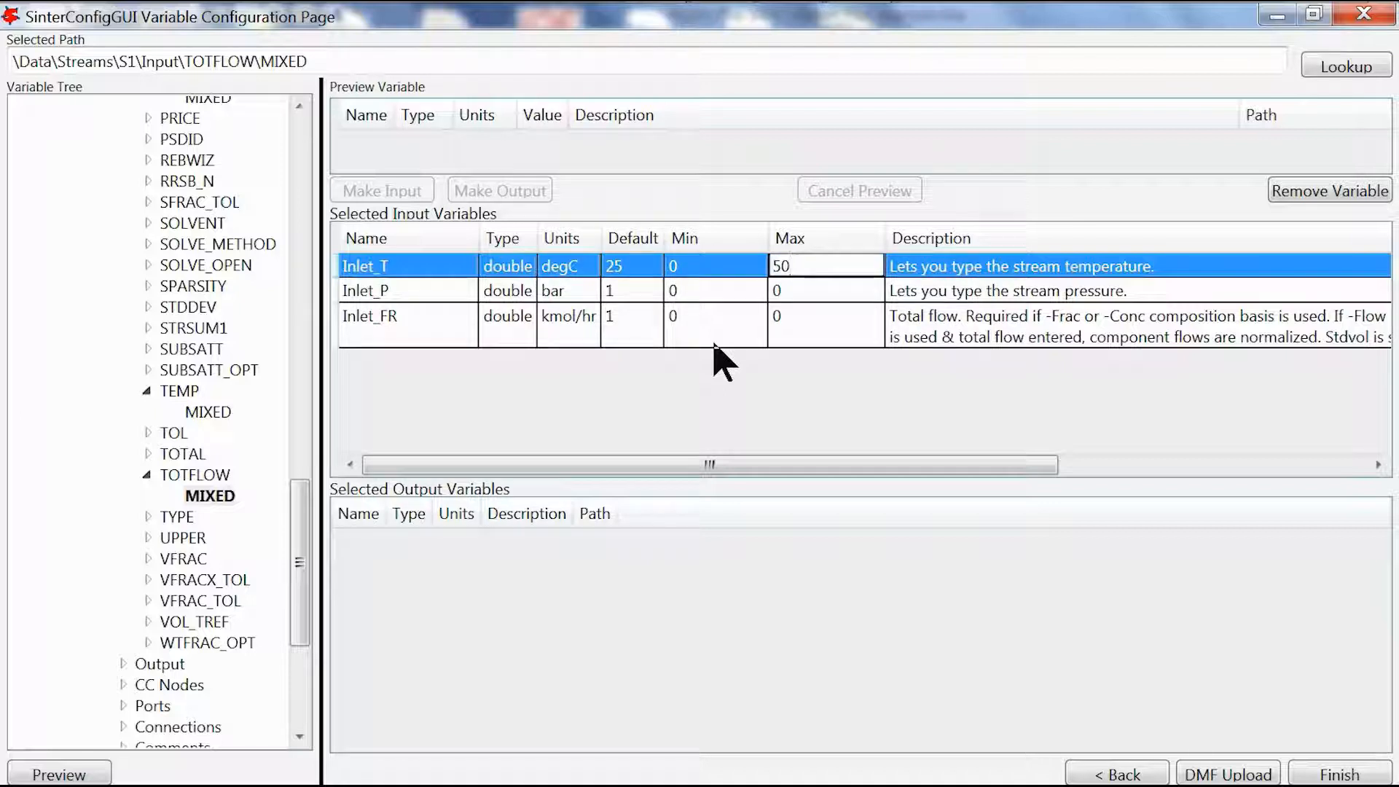
{"action": "key", "text": "Return"}
- Set Inlet_P's minimum to 0.5 and its maximum to 1.5
{"action": "key", "text": "Left"}
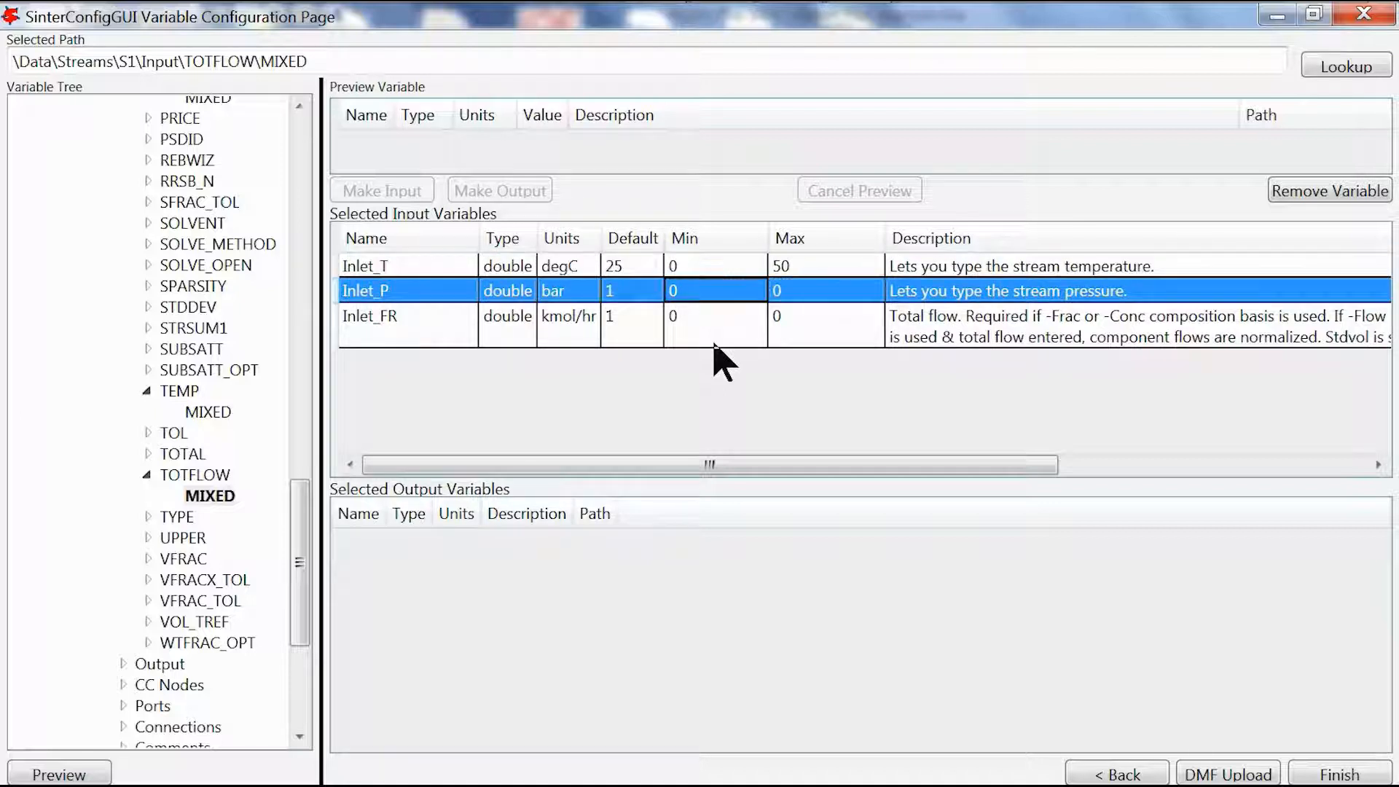
{"action": "key", "text": "F2"}
{"action": "type", "text": ".5"}
{"action": "key", "text": "Tab"}
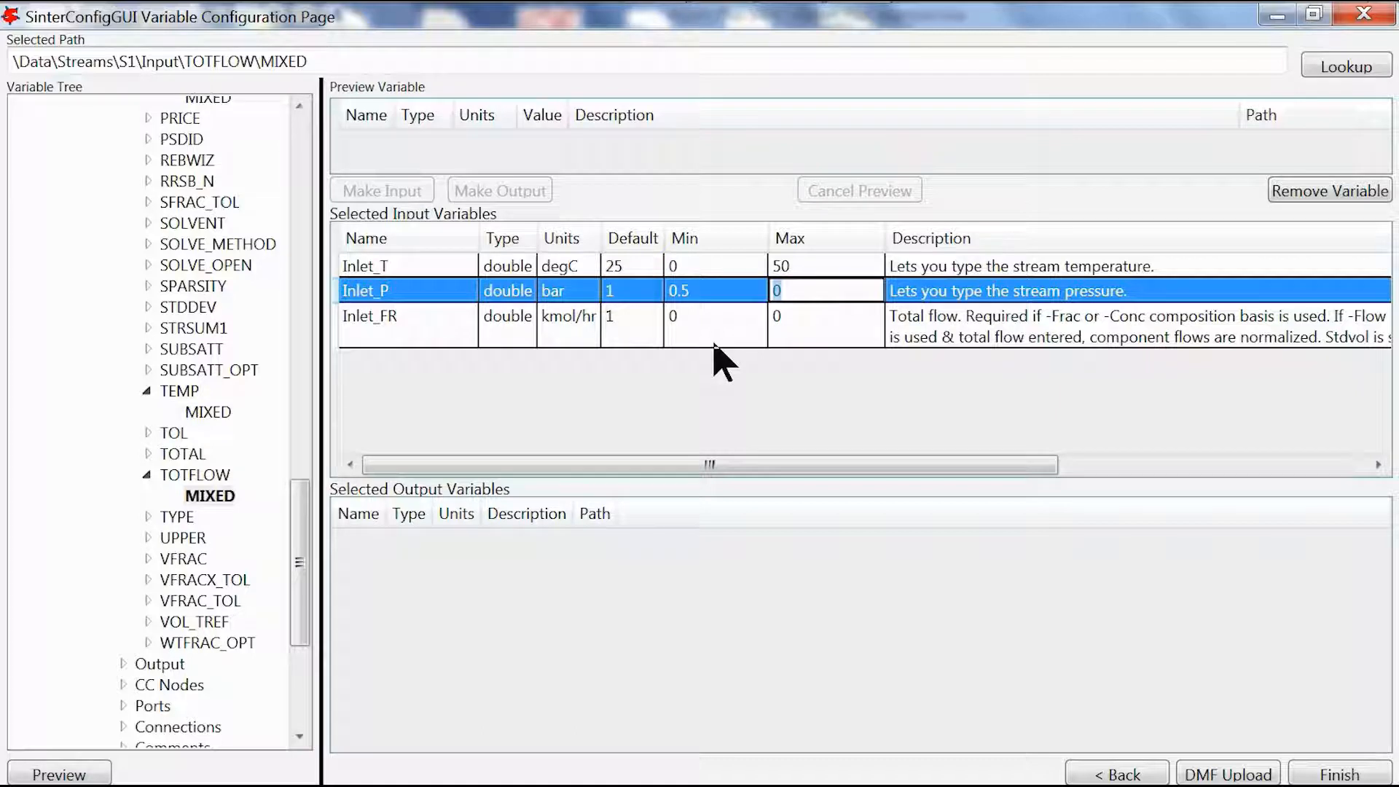
{"action": "key", "text": "Return"}
- Set Inlet_FR's minimum to 0.5 and its maximum to 1.5
{"action": "key", "text": "Left"}
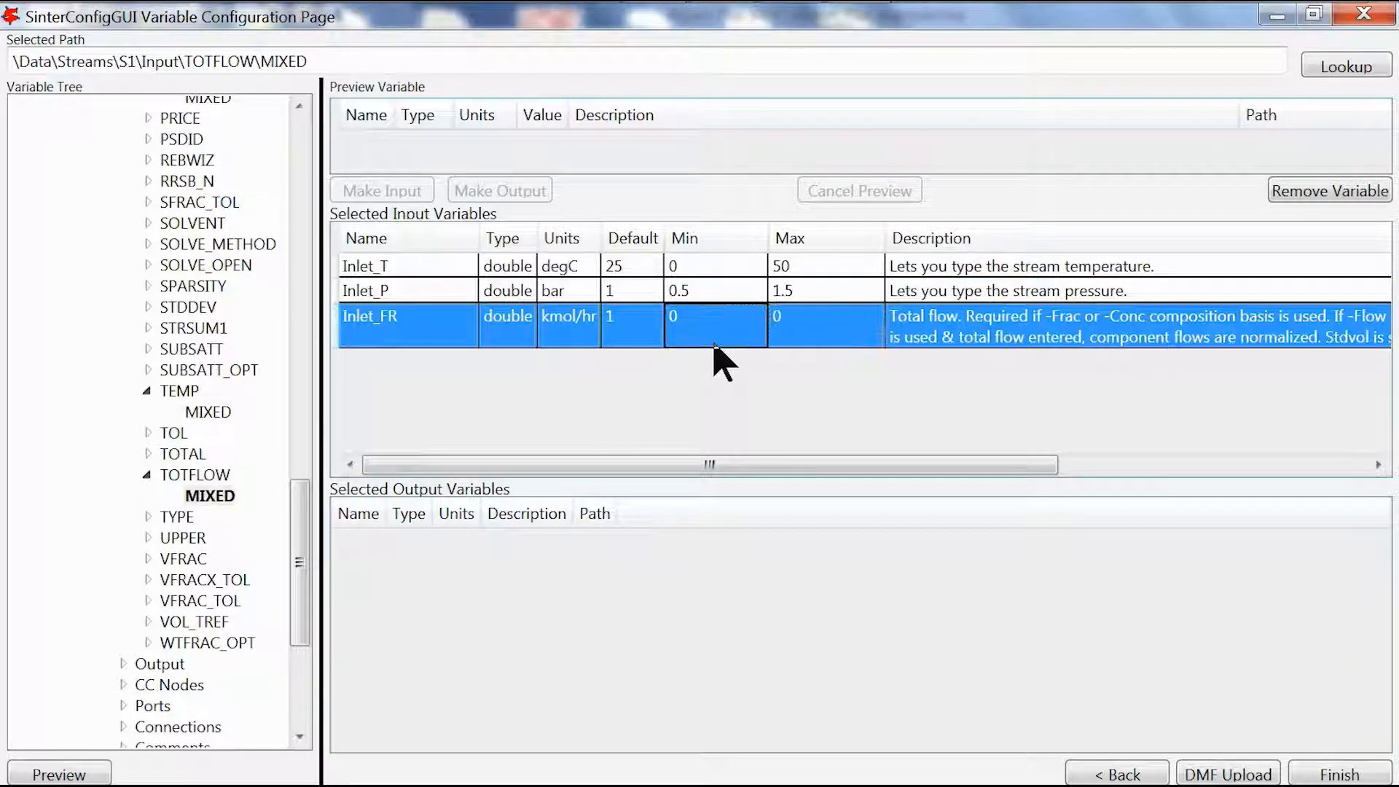
{"action": "key", "text": "F2"}
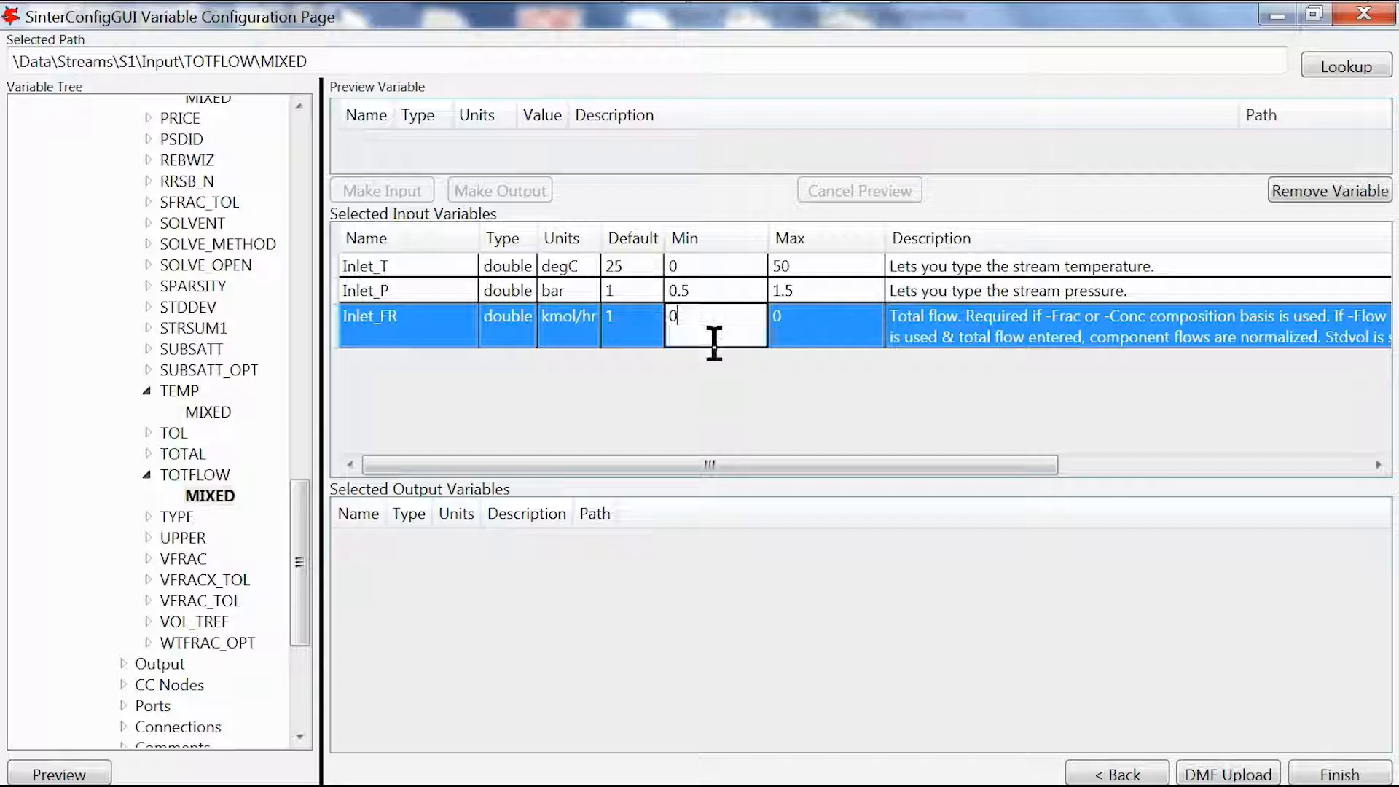
{"action": "type", "text": ".5"}
{"action": "key", "text": "Tab"}
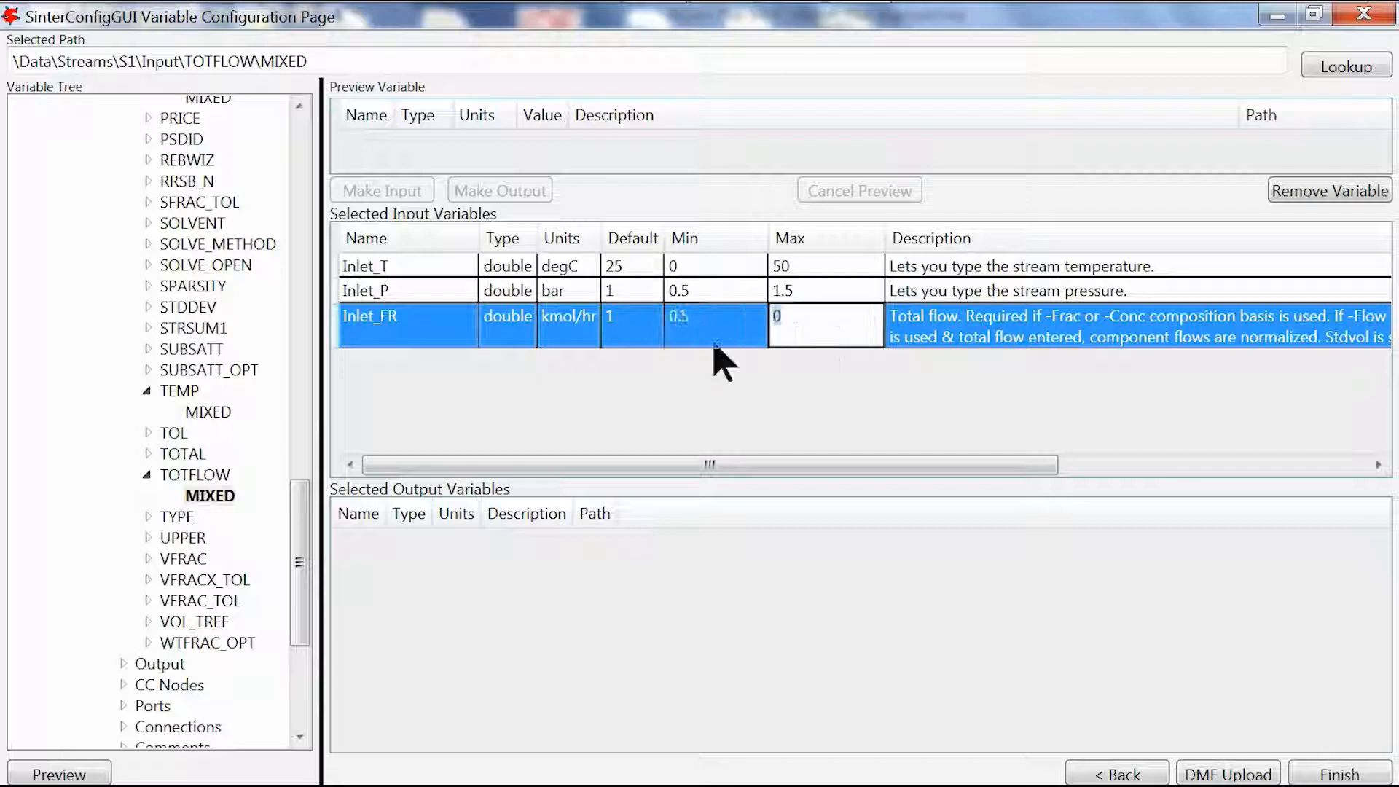
{"action": "type", "text": "1.5"}
{"action": "key", "text": "Return"}
- Set Inlet_T's minimum to 10
{"action": "key", "text": "Up"}
{"action": "key", "text": "Up"}
{"action": "key", "text": "Left"}
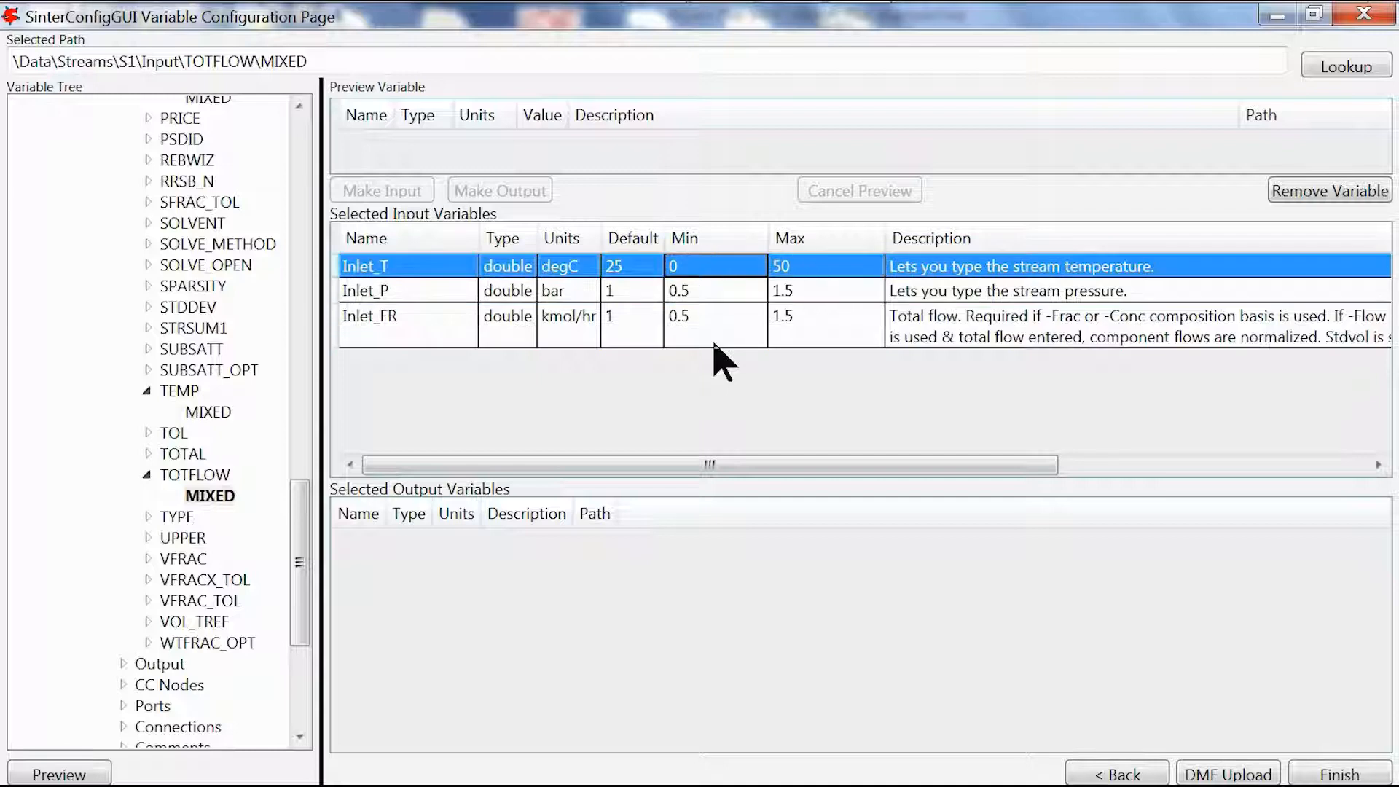
{"action": "type", "text": "10"}
{"action": "key", "text": "Return"}
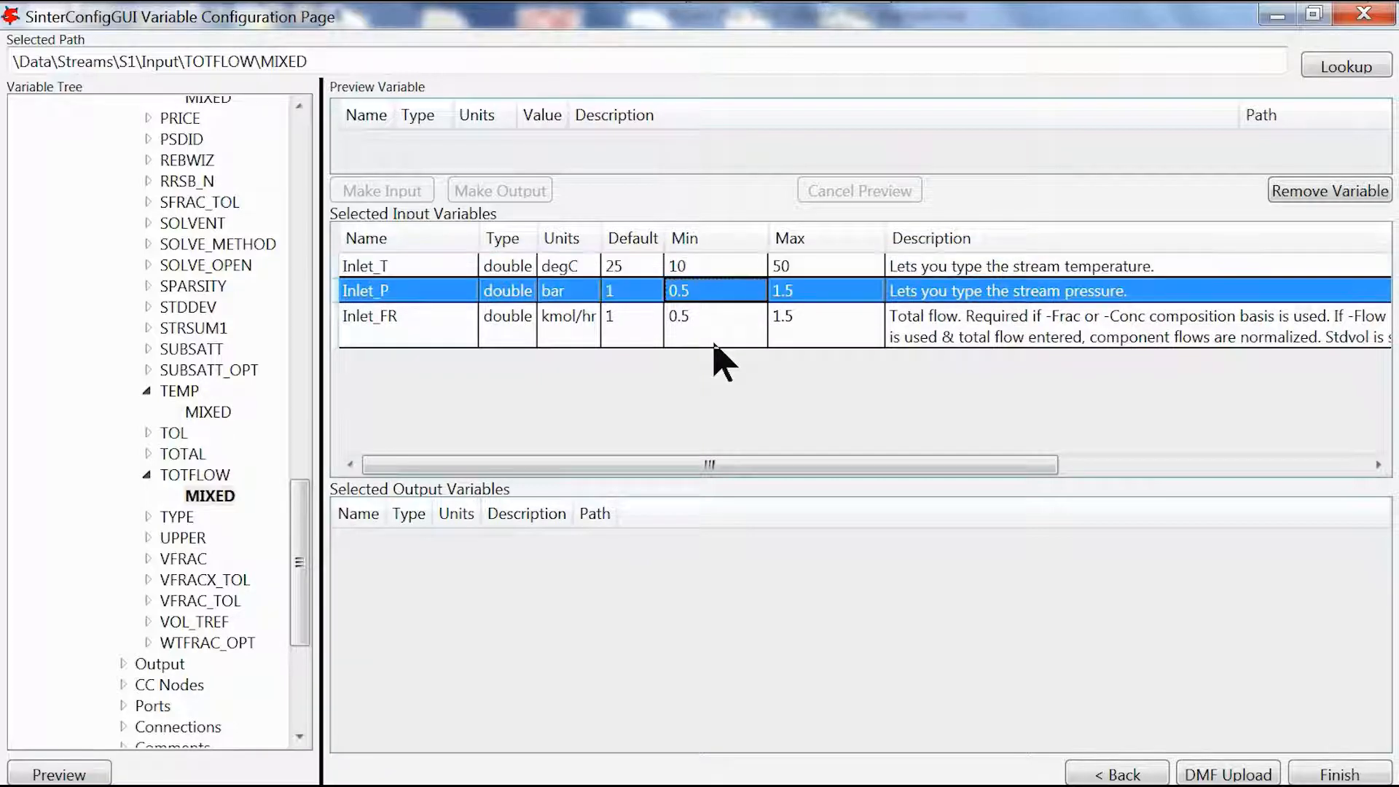
{"action": "key", "text": "Down"}
{"action": "key", "text": "Up"}
{"action": "key", "text": "Up"}
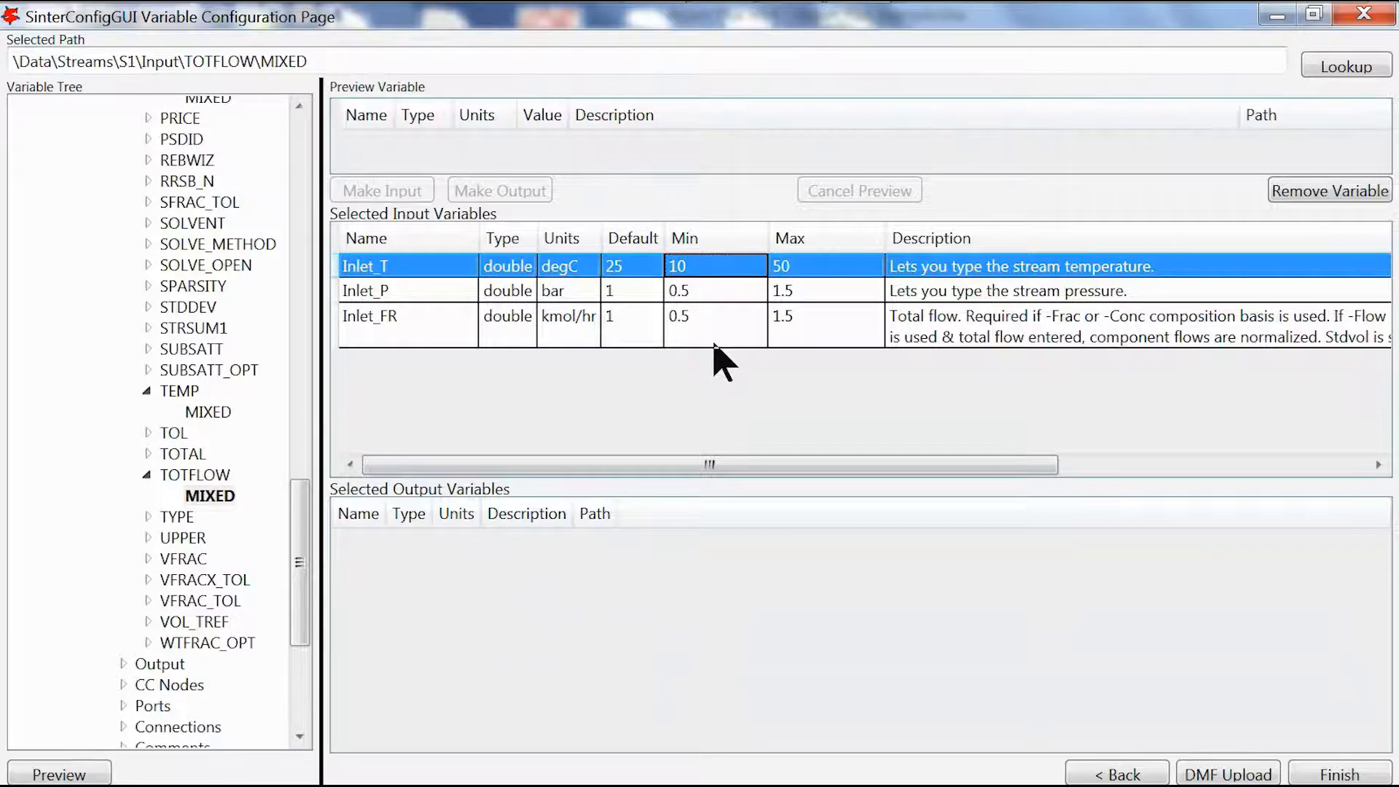
- Switch to Aspen Plus and open the results of stream S2 from the main flowsheet
{"action": "key", "text": "alt+Tab"}
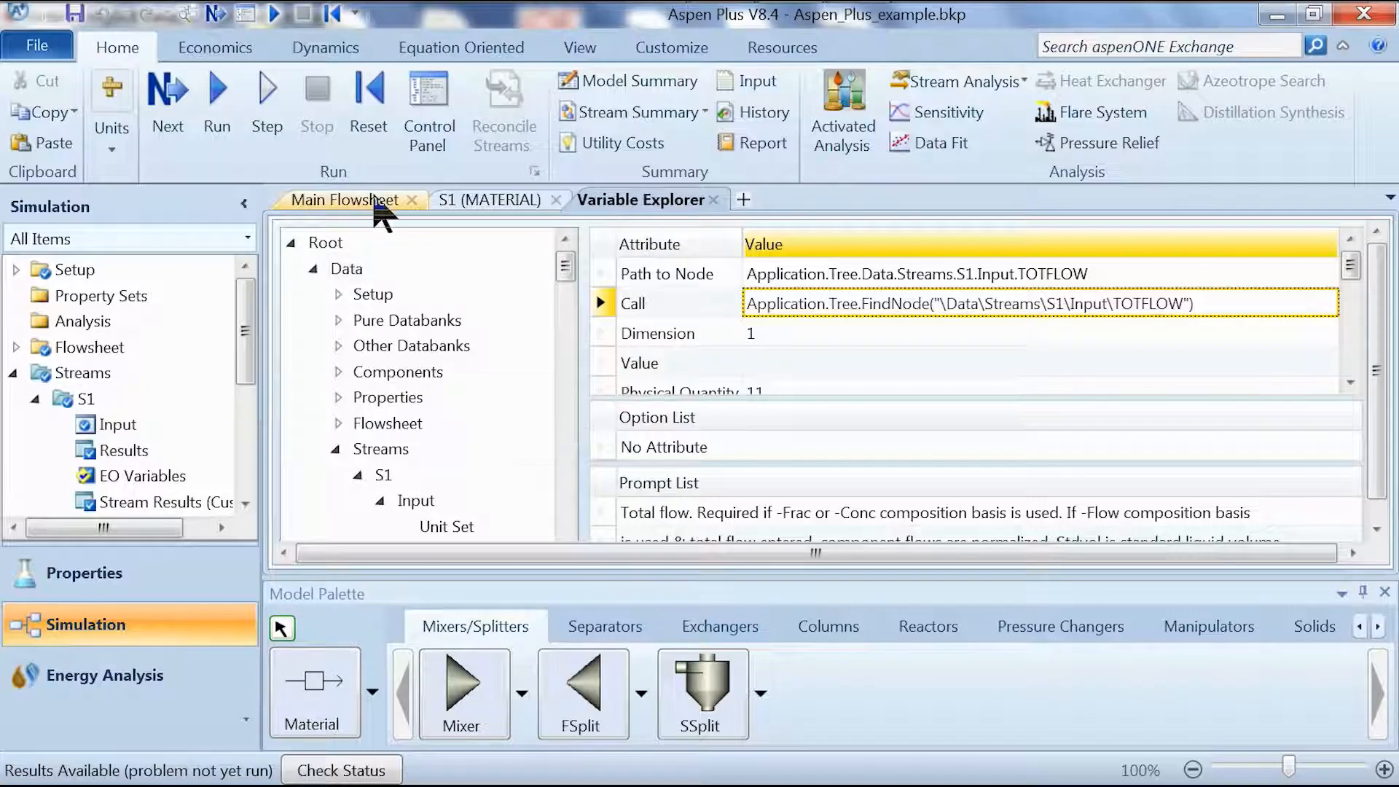
{"action": "left_click", "coordinate": [375, 198]}
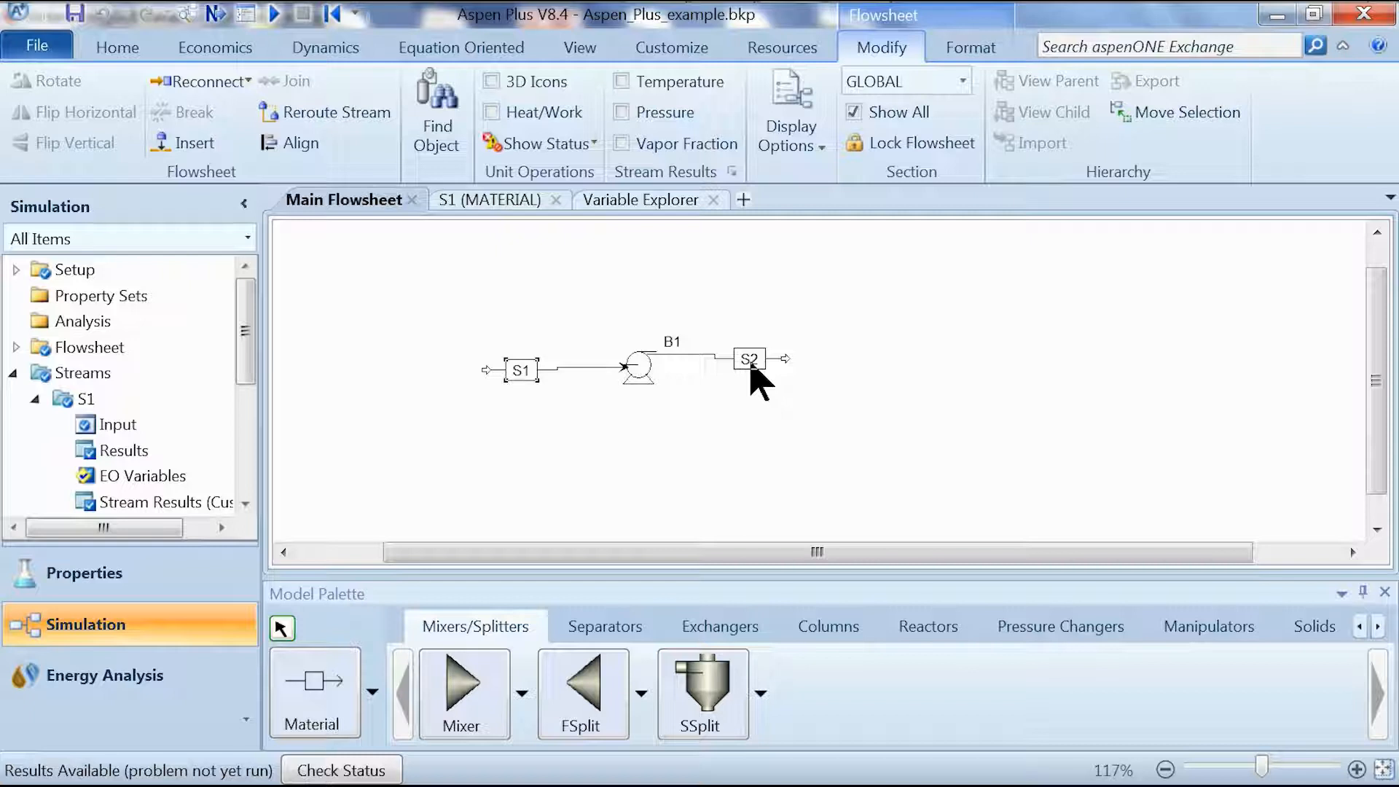
{"action": "right_click", "coordinate": [753, 368]}
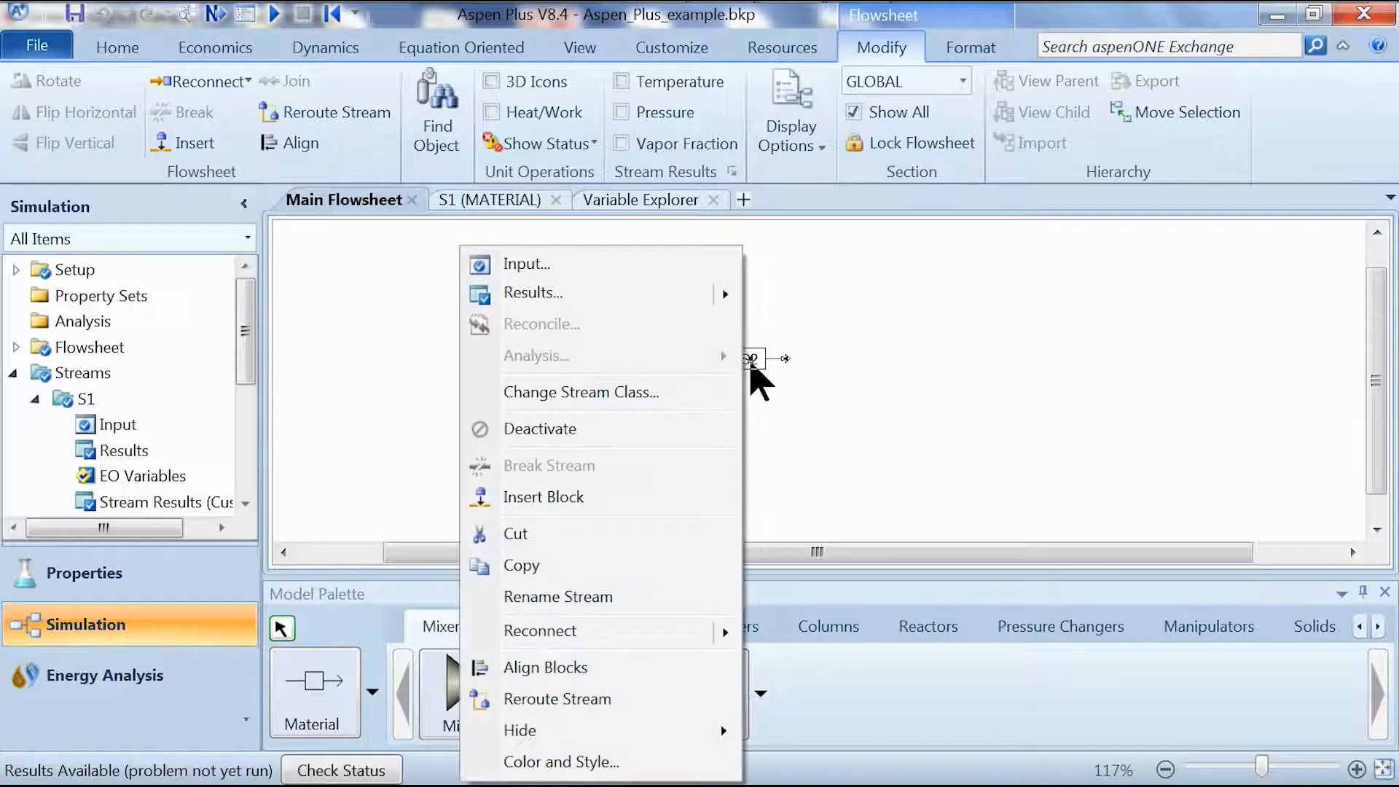
{"action": "key", "text": "Down"}
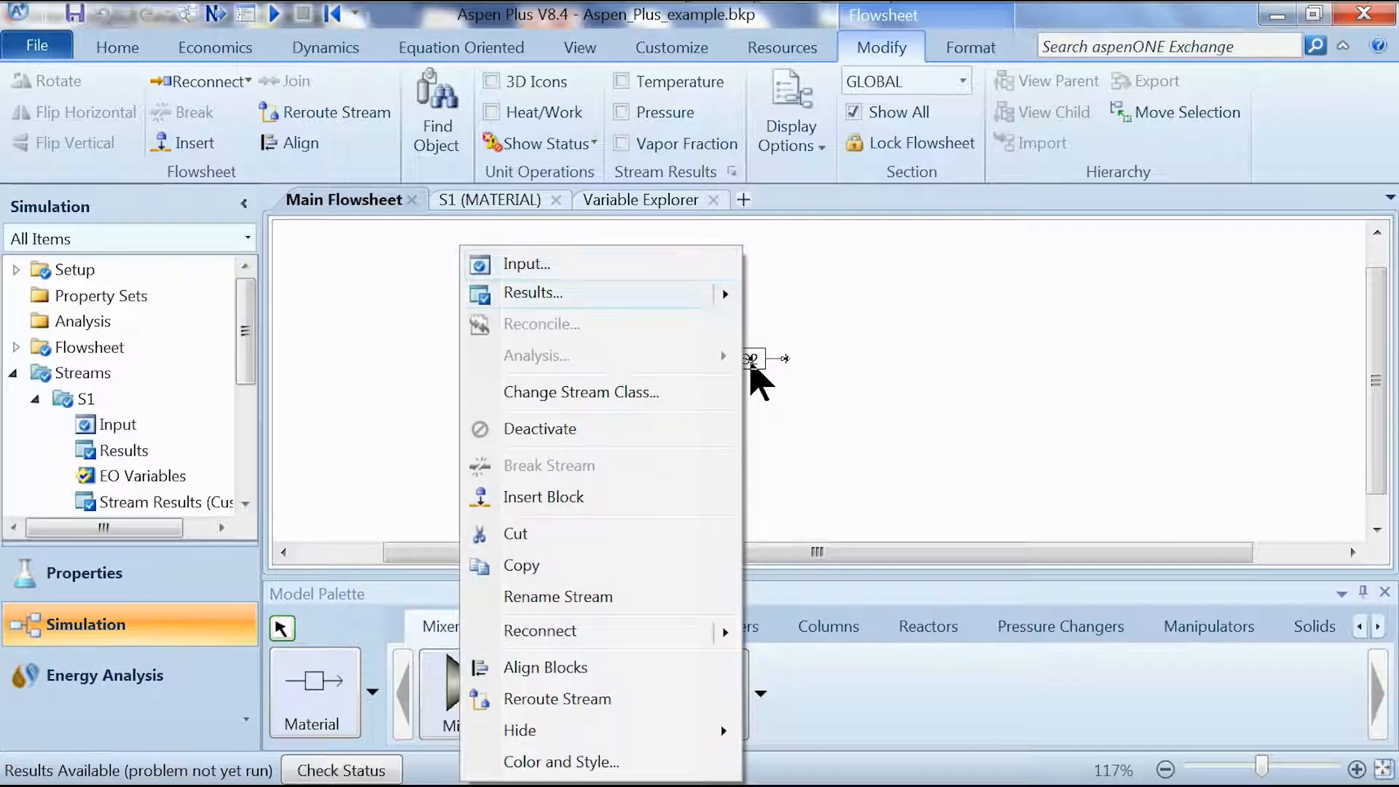
{"action": "key", "text": "Right"}
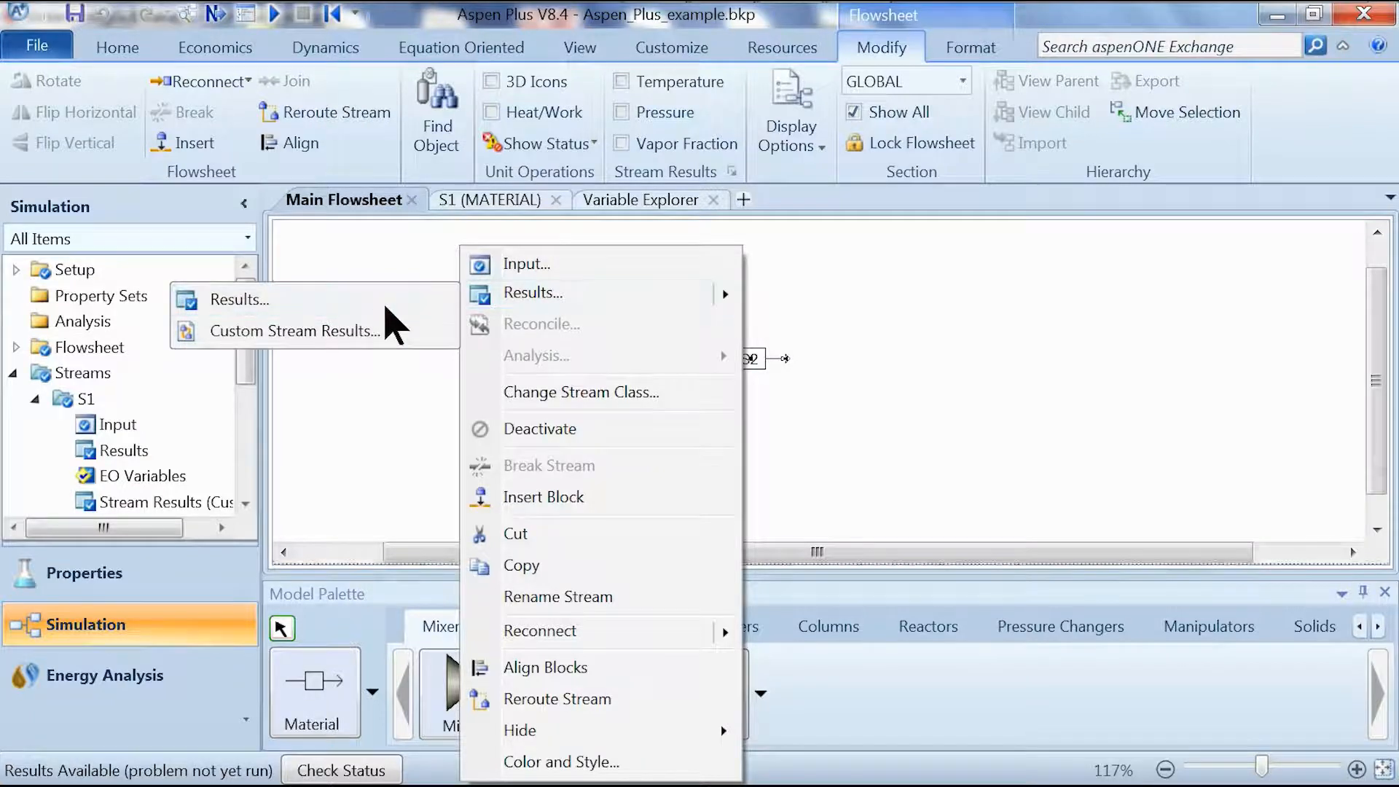
{"action": "left_click", "coordinate": [386, 298]}
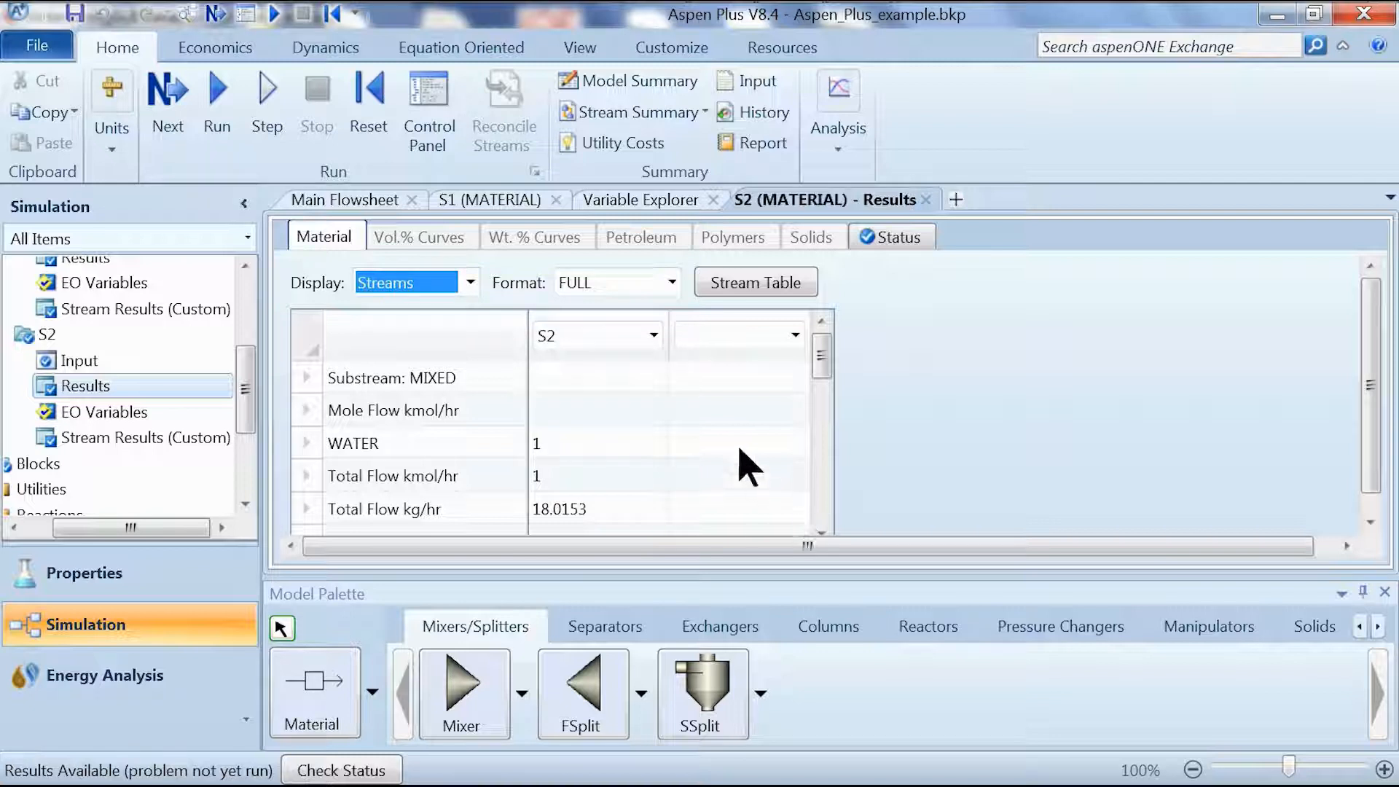
- Copy the Total Flow kmol/hr value from stream S2's results
{"action": "mouse_move", "coordinate": [821, 354]}
{"action": "left_mouse_down"}
{"action": "mouse_move", "coordinate": [822, 466]}
{"action": "mouse_move", "coordinate": [818, 361]}
{"action": "left_mouse_up"}
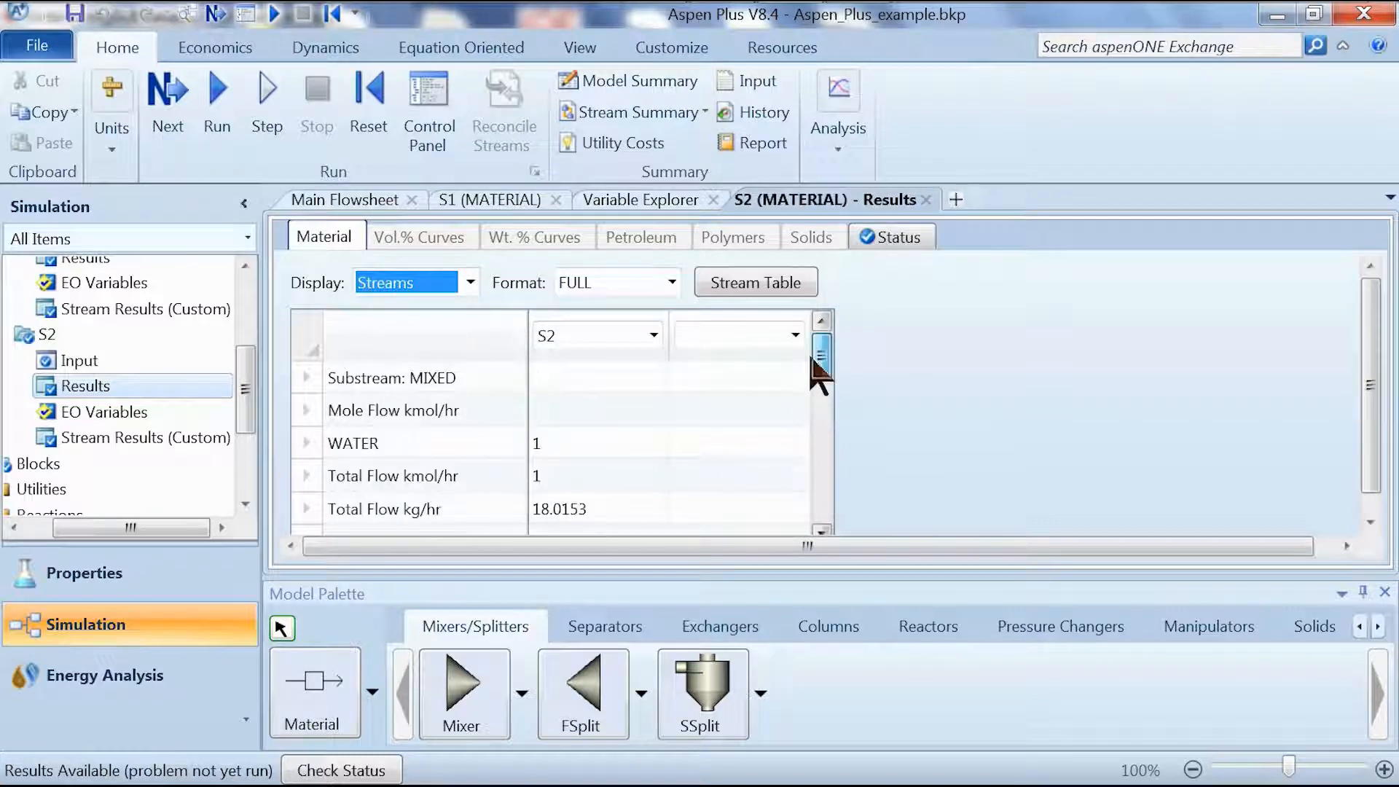
{"action": "left_click", "coordinate": [561, 477]}
{"action": "right_click", "coordinate": [583, 488]}
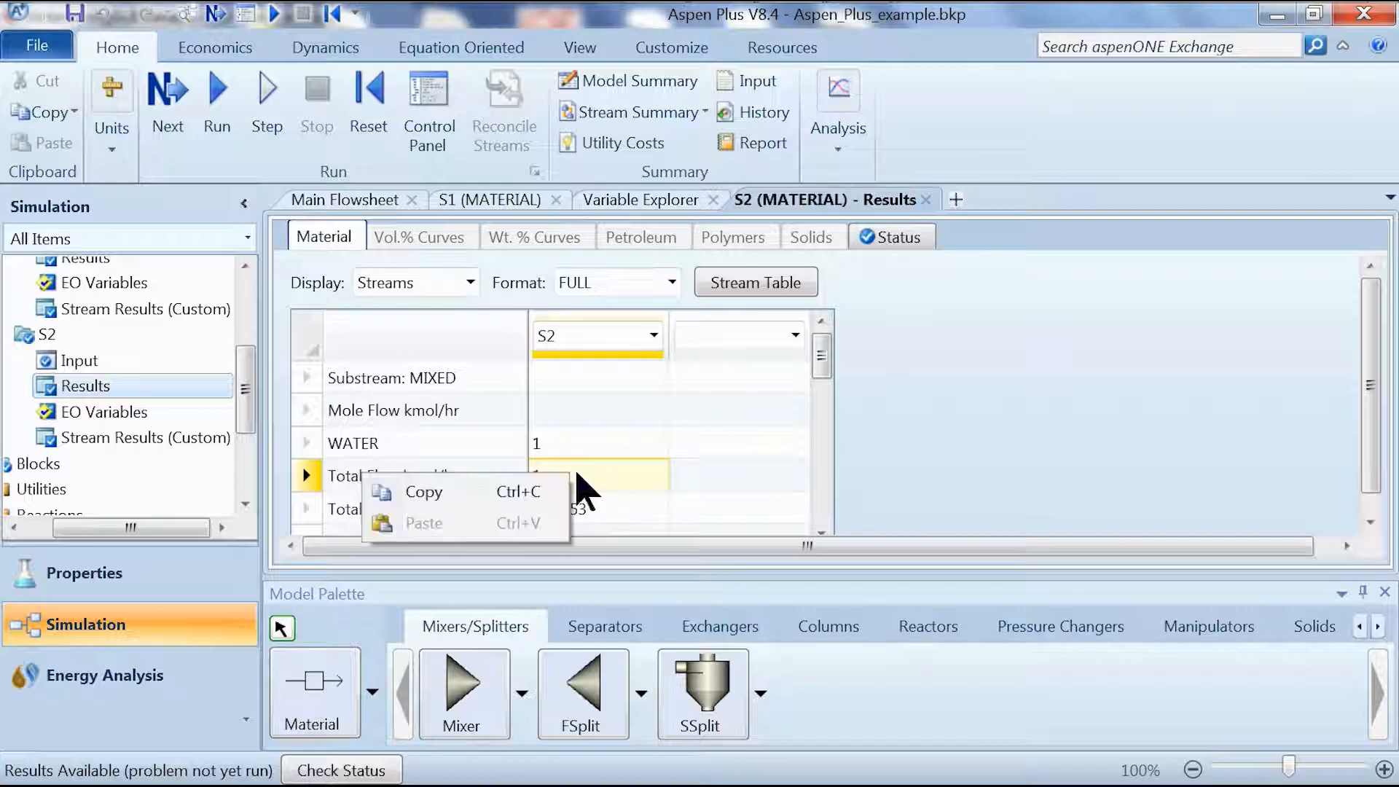
{"action": "left_click", "coordinate": [576, 474]}
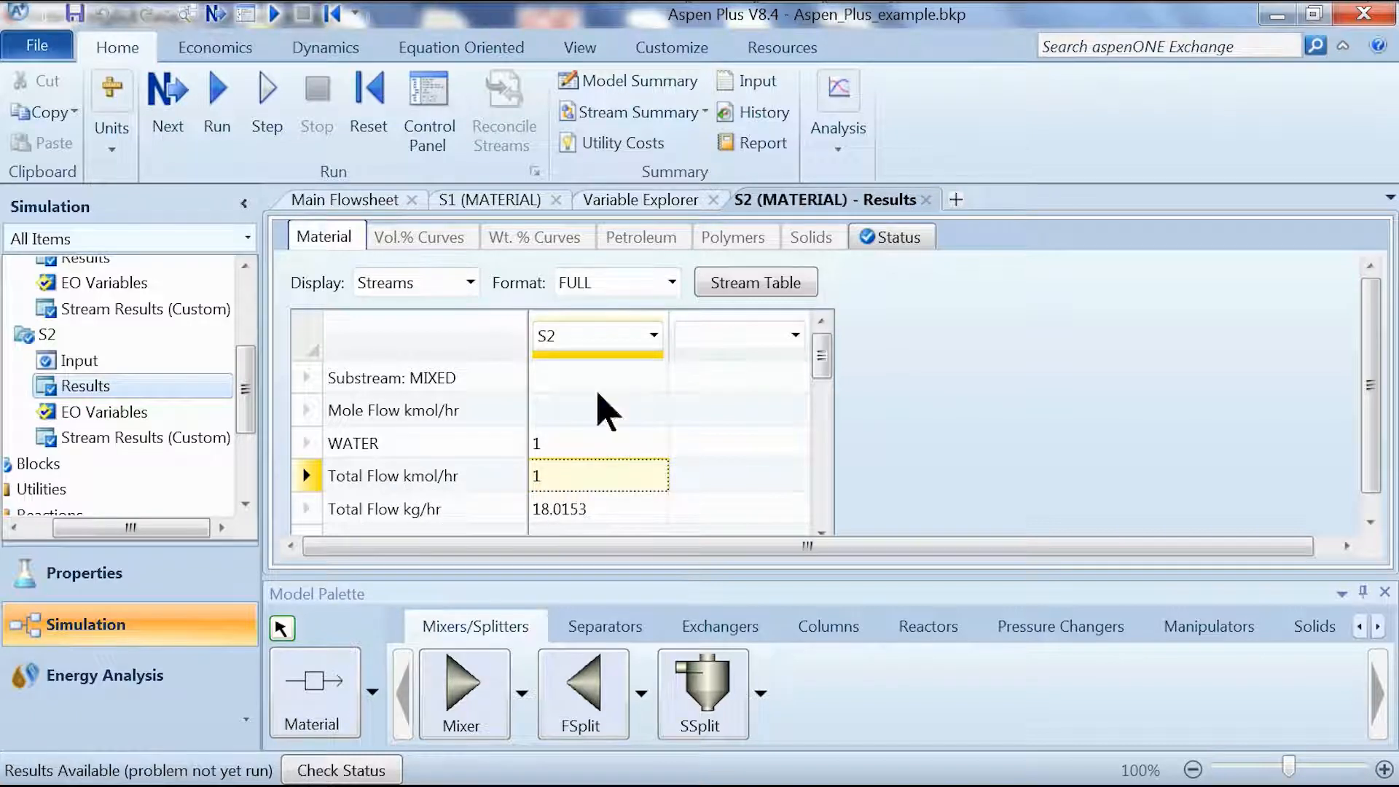
- Locate the copied S2 total flow variable in the Variable Explorer with Find Clipboard Variable
{"action": "left_click", "coordinate": [623, 204]}
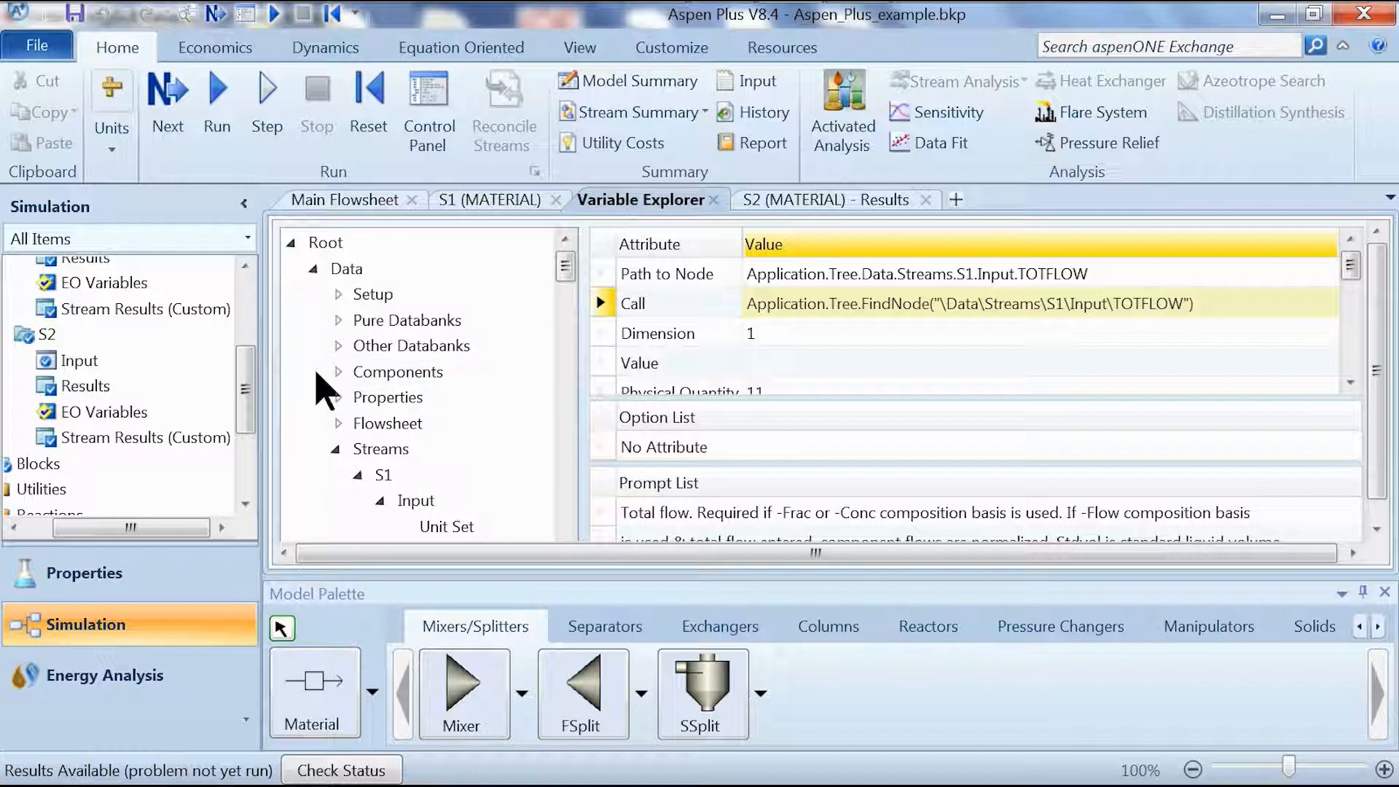
{"action": "right_click", "coordinate": [308, 386]}
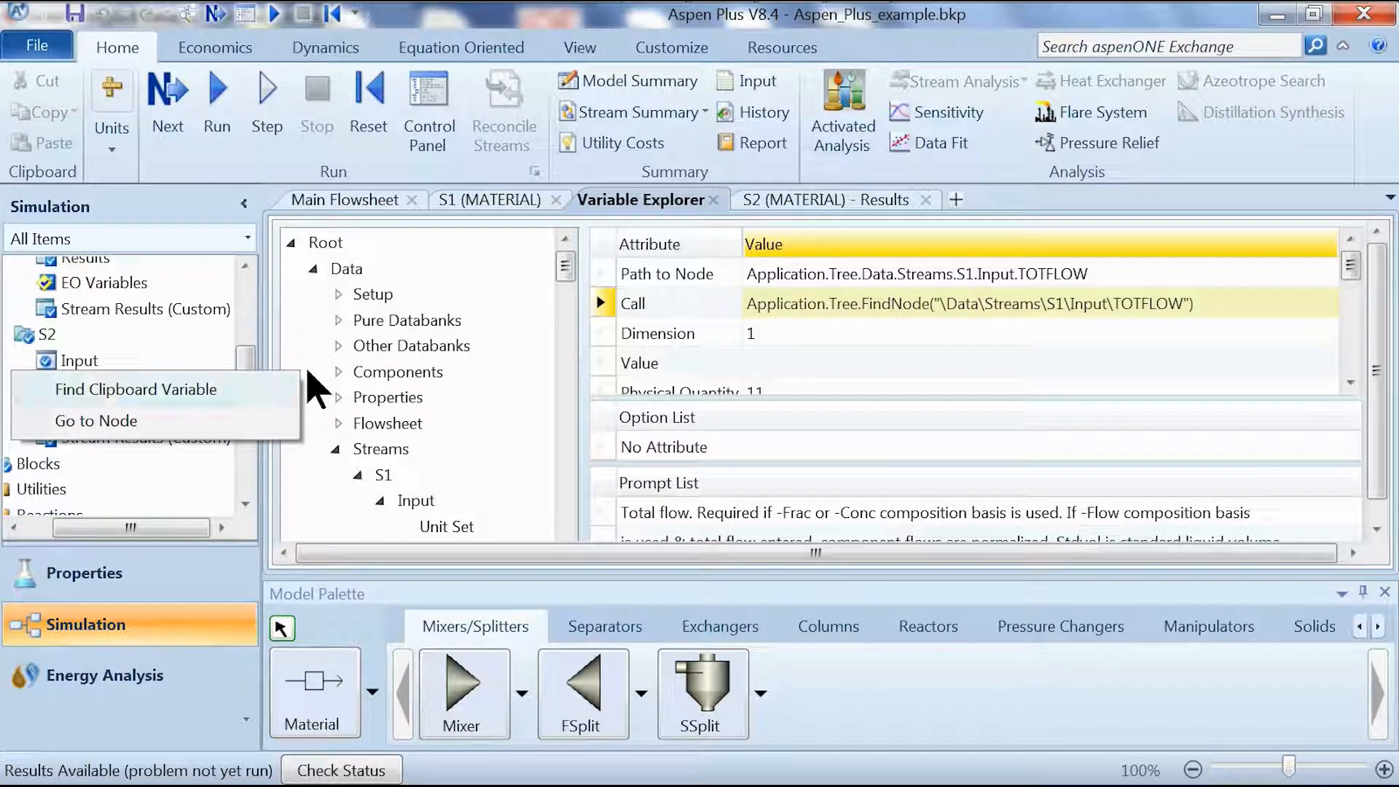
{"action": "left_click", "coordinate": [295, 388]}
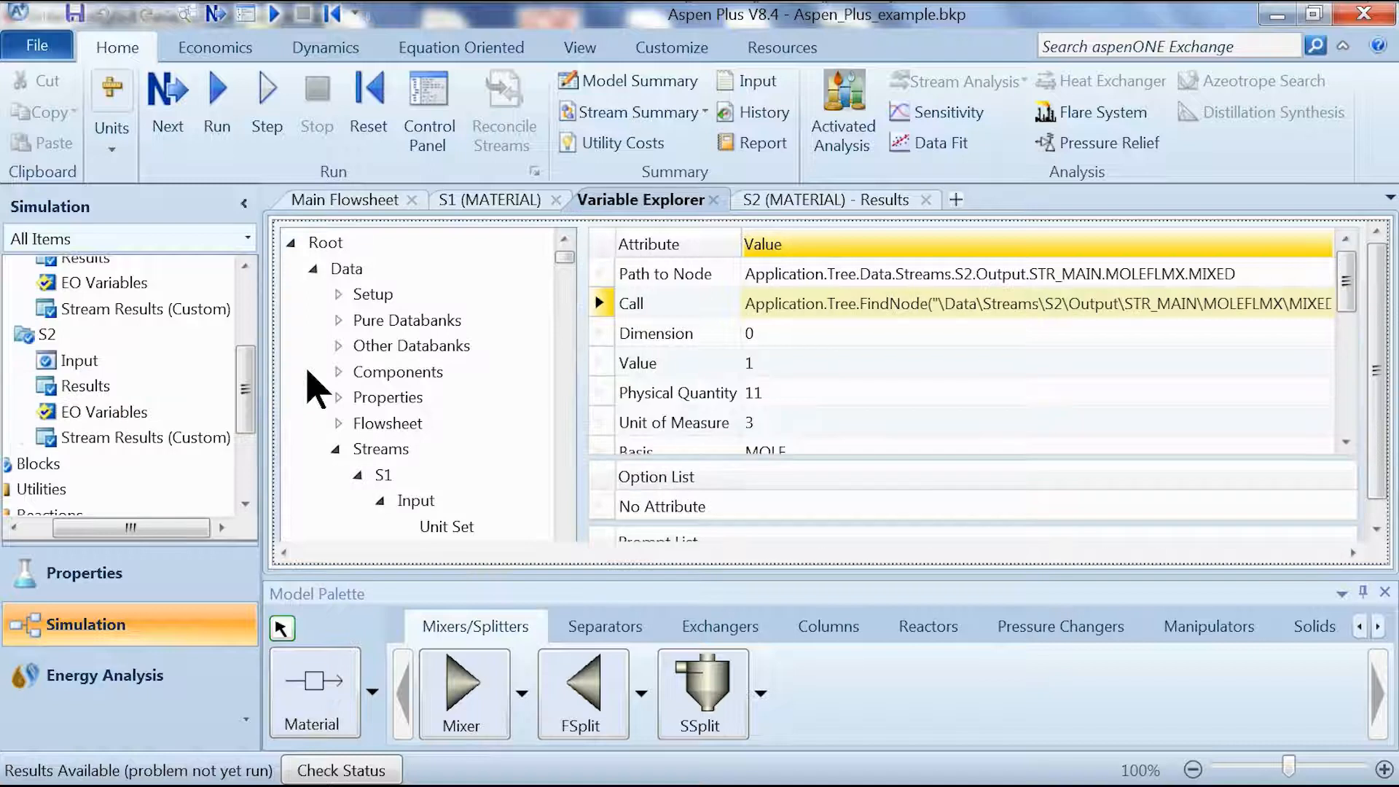
- Copy the Call value of S2's MOLEFLMX\MIXED node and replace the selected path in SinterConfigGUI with it
{"action": "left_click", "coordinate": [848, 310]}
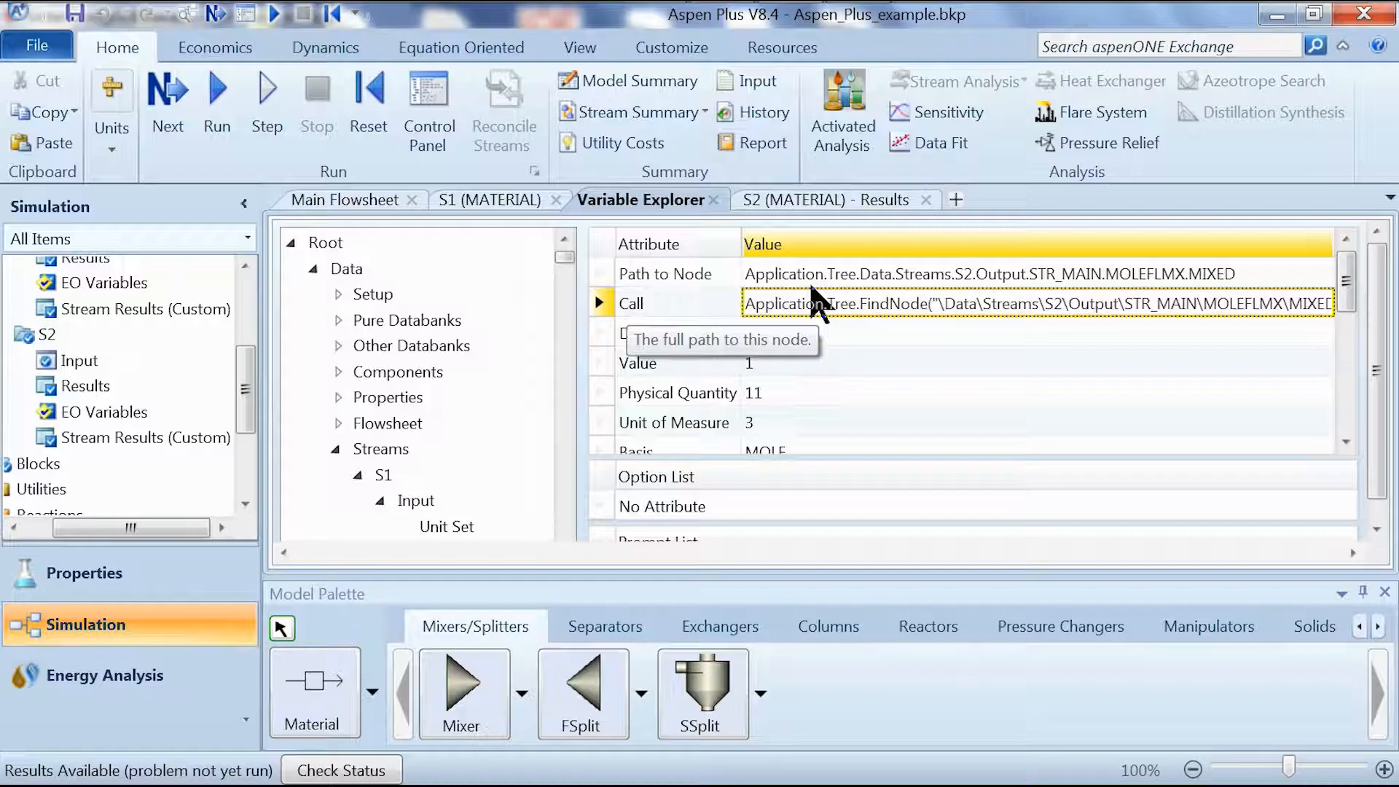
{"action": "key", "text": "alt+Tab"}
{"action": "left_click", "coordinate": [658, 64]}
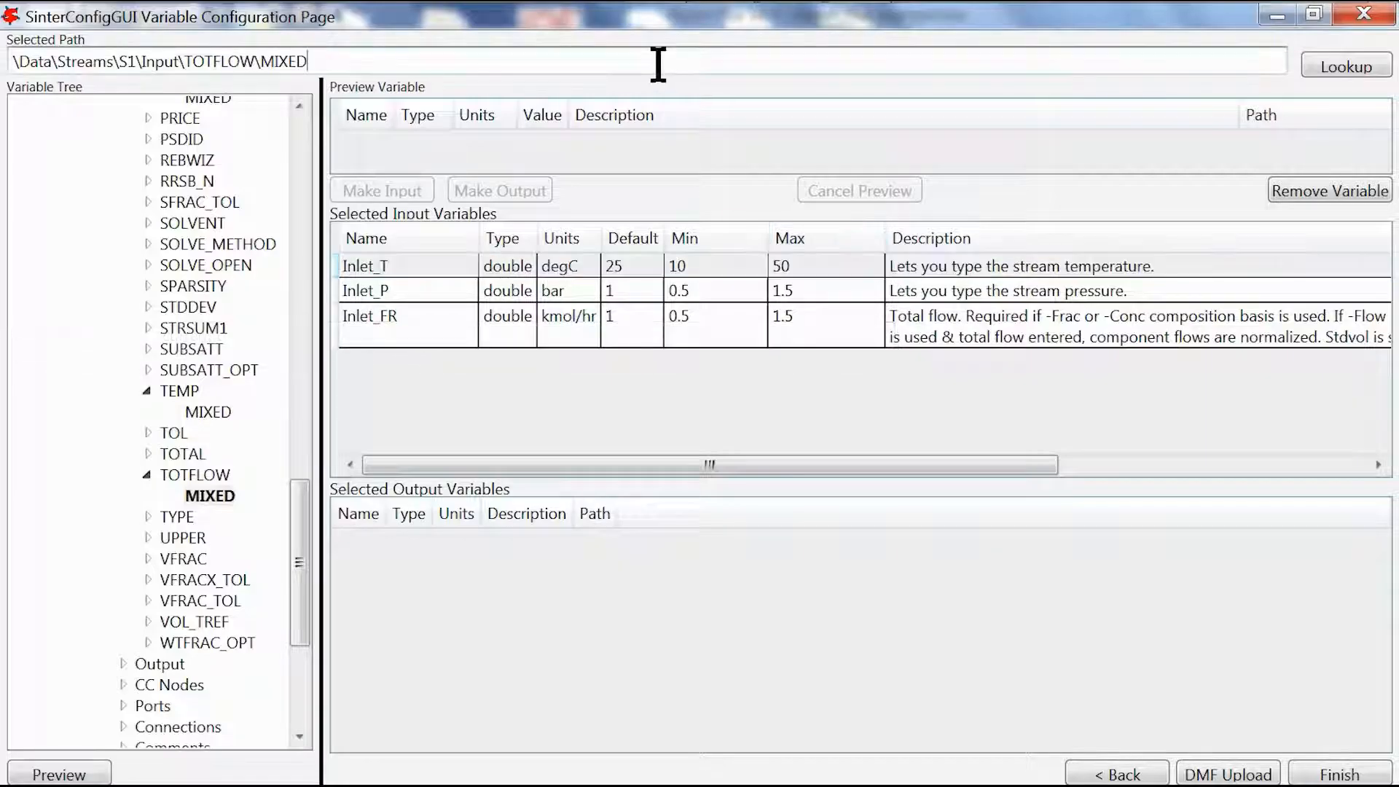
{"action": "key", "text": "ctrl+a"}
{"action": "key", "text": "BackSpace"}
{"action": "type", "text": "Application.Tree.FindNode(\"\\Data\\Streams\\S2\\Output\\STR_MAIN\\MOLEFLMX\\MIXED\")"}
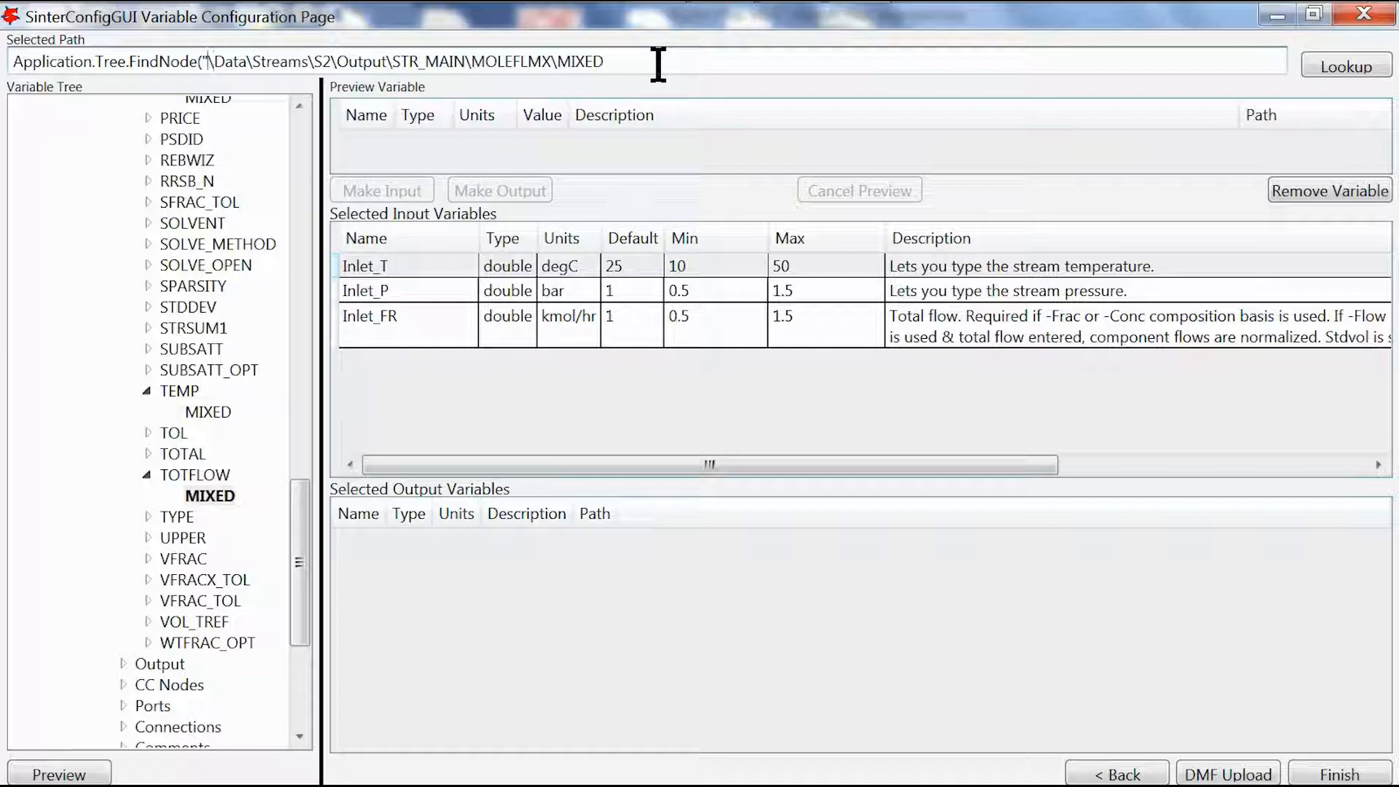
- Trim the selected path to \Data\Streams\S2\Output\STR_MAIN\MOLEFLMX\MIXED
{"action": "key", "text": "ctrl+shift+Left"}
{"action": "key", "text": "ctrl+shift+Left"}
{"action": "key", "text": "ctrl+shift+Left"}
{"action": "key", "text": "ctrl+shift+Left"}
{"action": "key", "text": "ctrl+shift+Left"}
{"action": "key", "text": "BackSpace"}
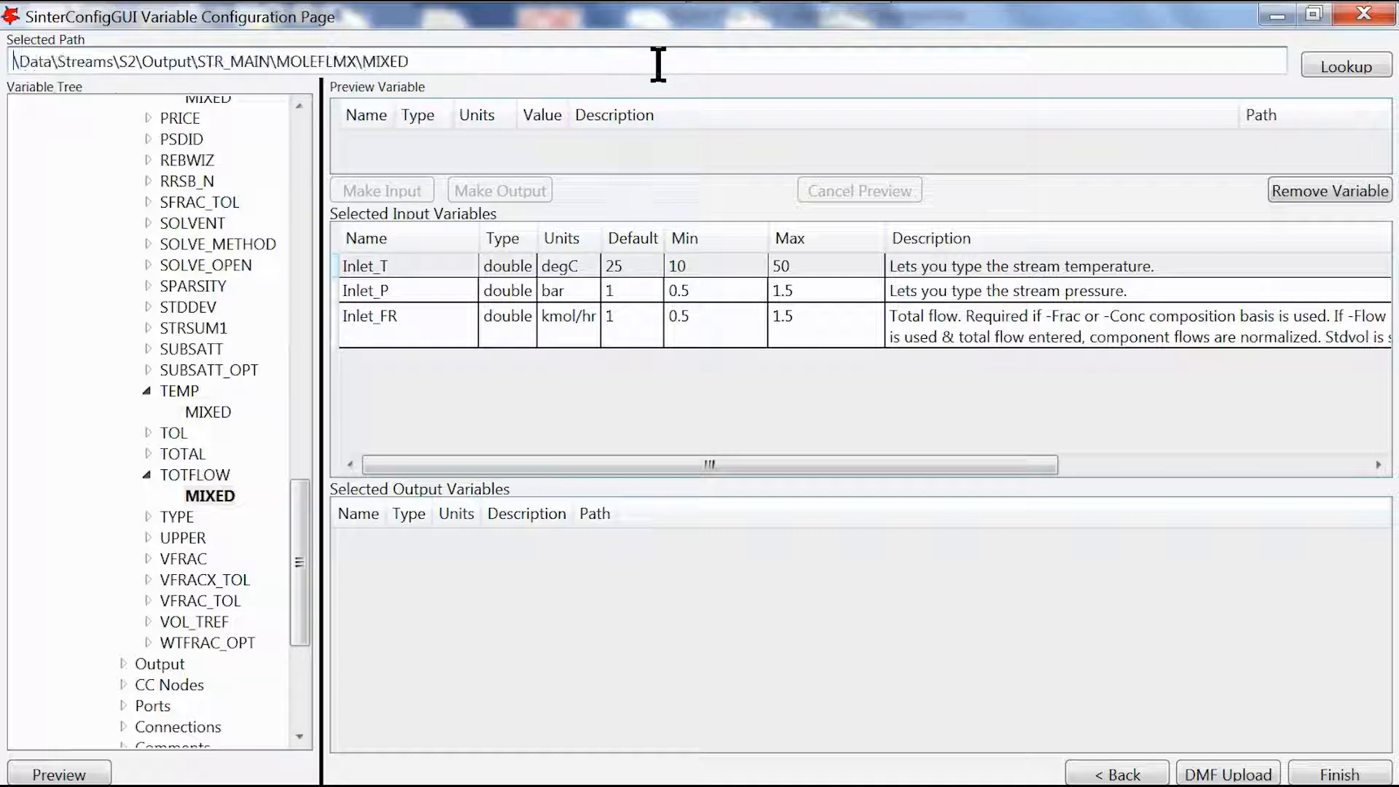
- Preview the S2 MOLEFLMX\MIXED path, make it an output variable and name it Outlet_FR
{"action": "key", "text": "Return"}
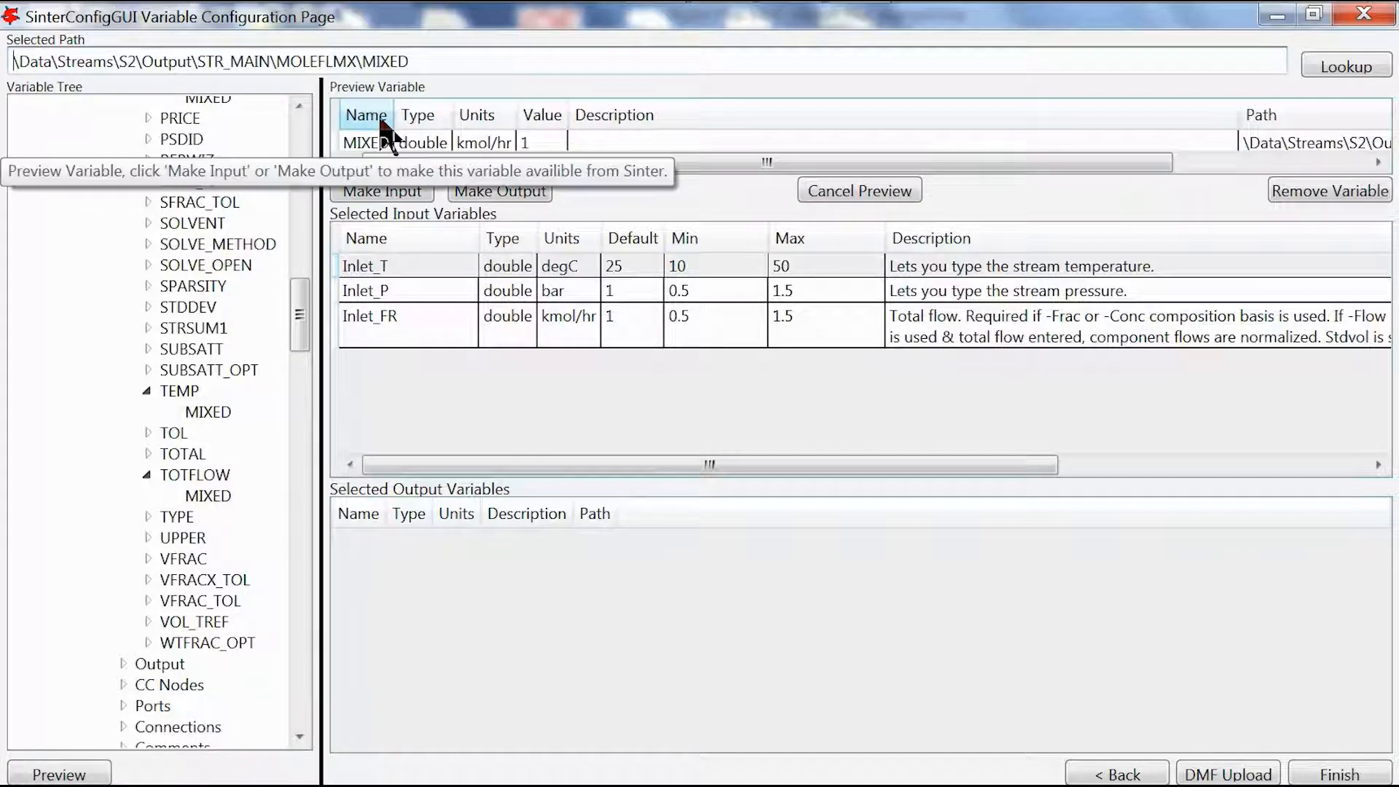
{"action": "left_click", "coordinate": [482, 201]}
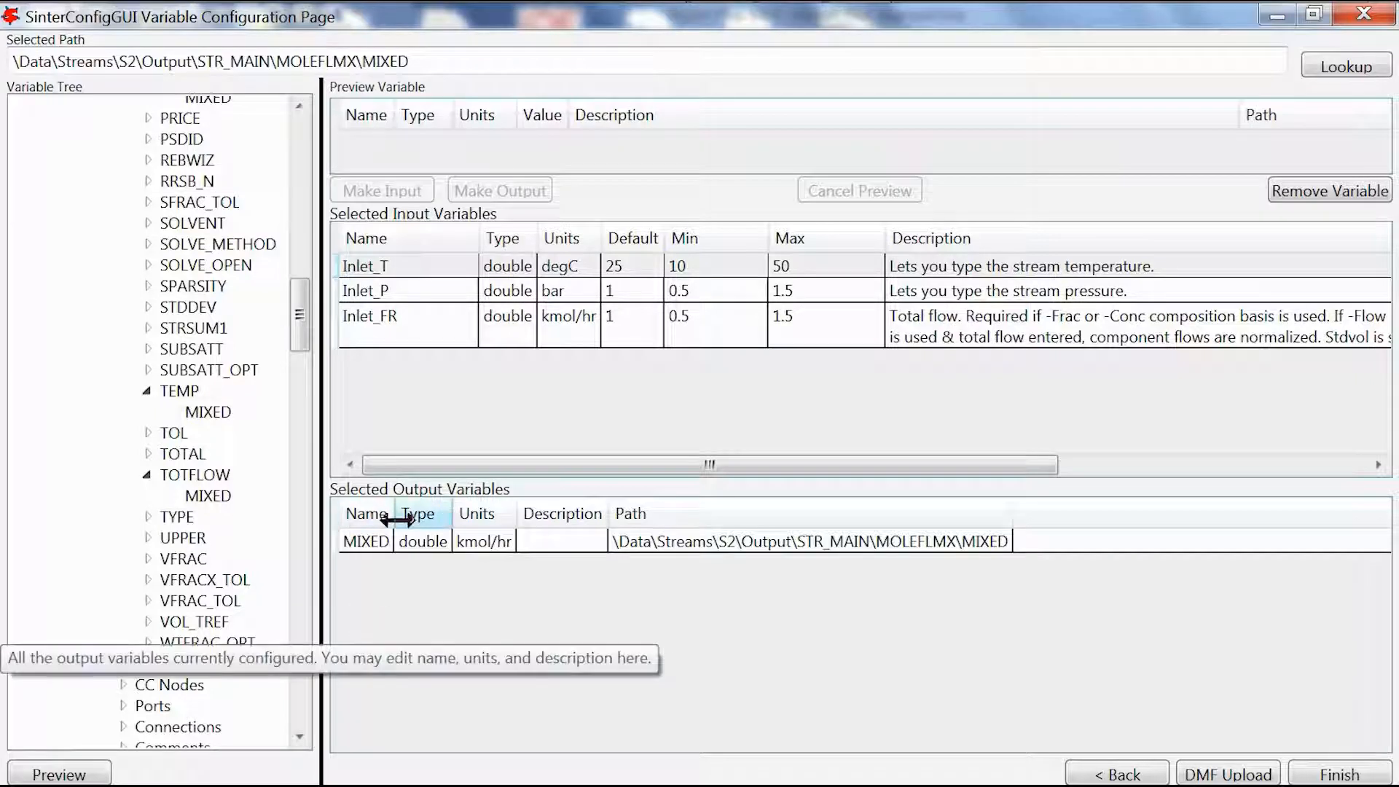
{"action": "left_click_drag", "start_coordinate": [397, 519], "coordinate": [496, 517]}
{"action": "left_click", "coordinate": [426, 543]}
{"action": "left_click", "coordinate": [408, 539]}
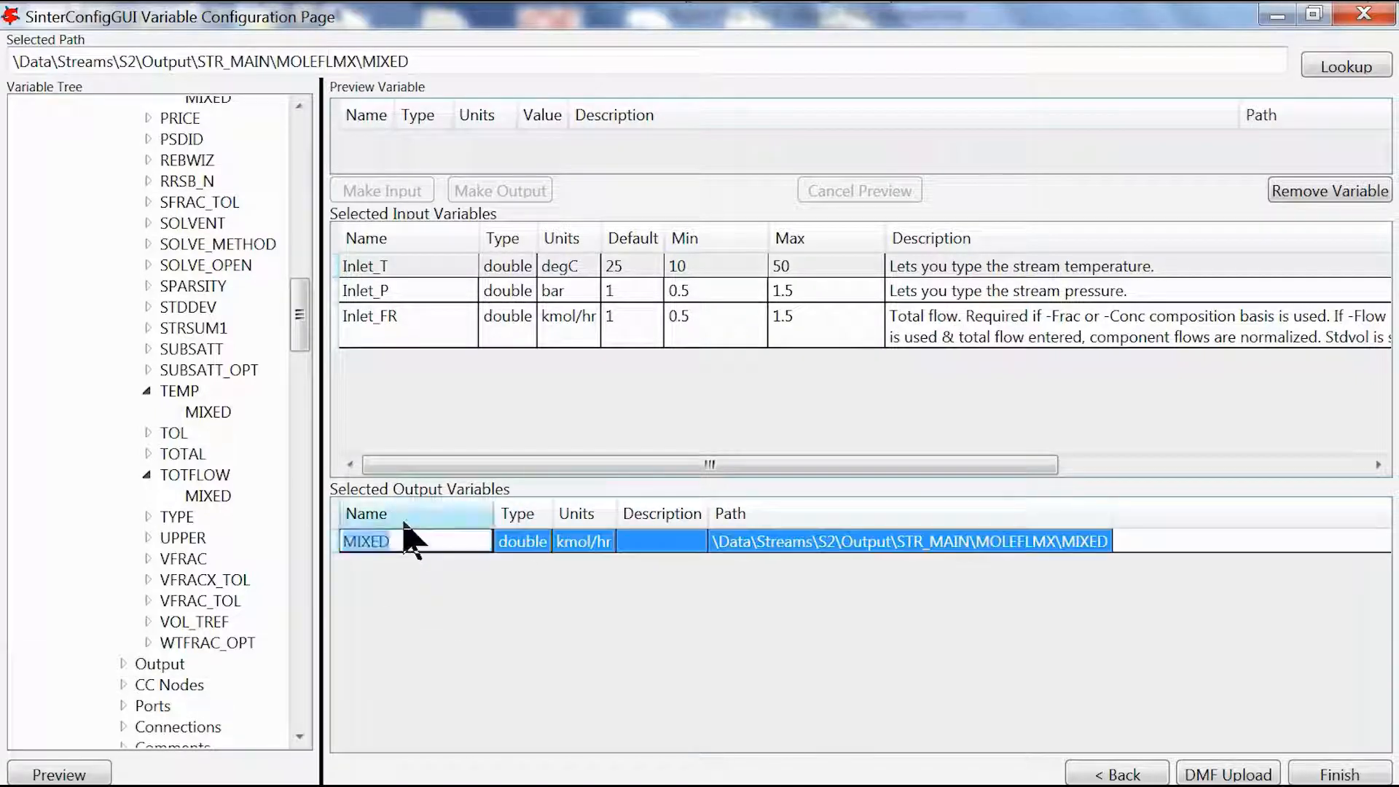
{"action": "type", "text": "Out"}
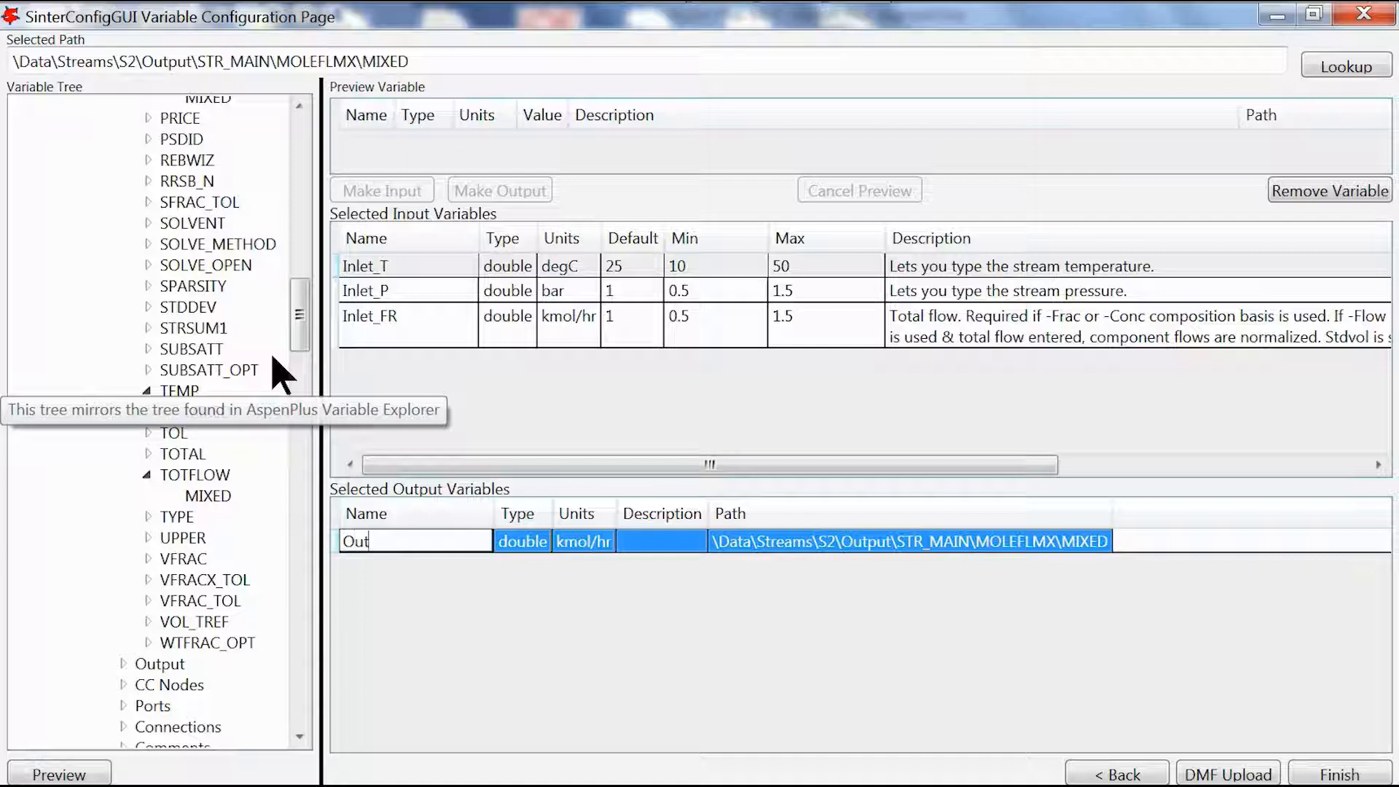
{"action": "type", "text": "let_FR"}
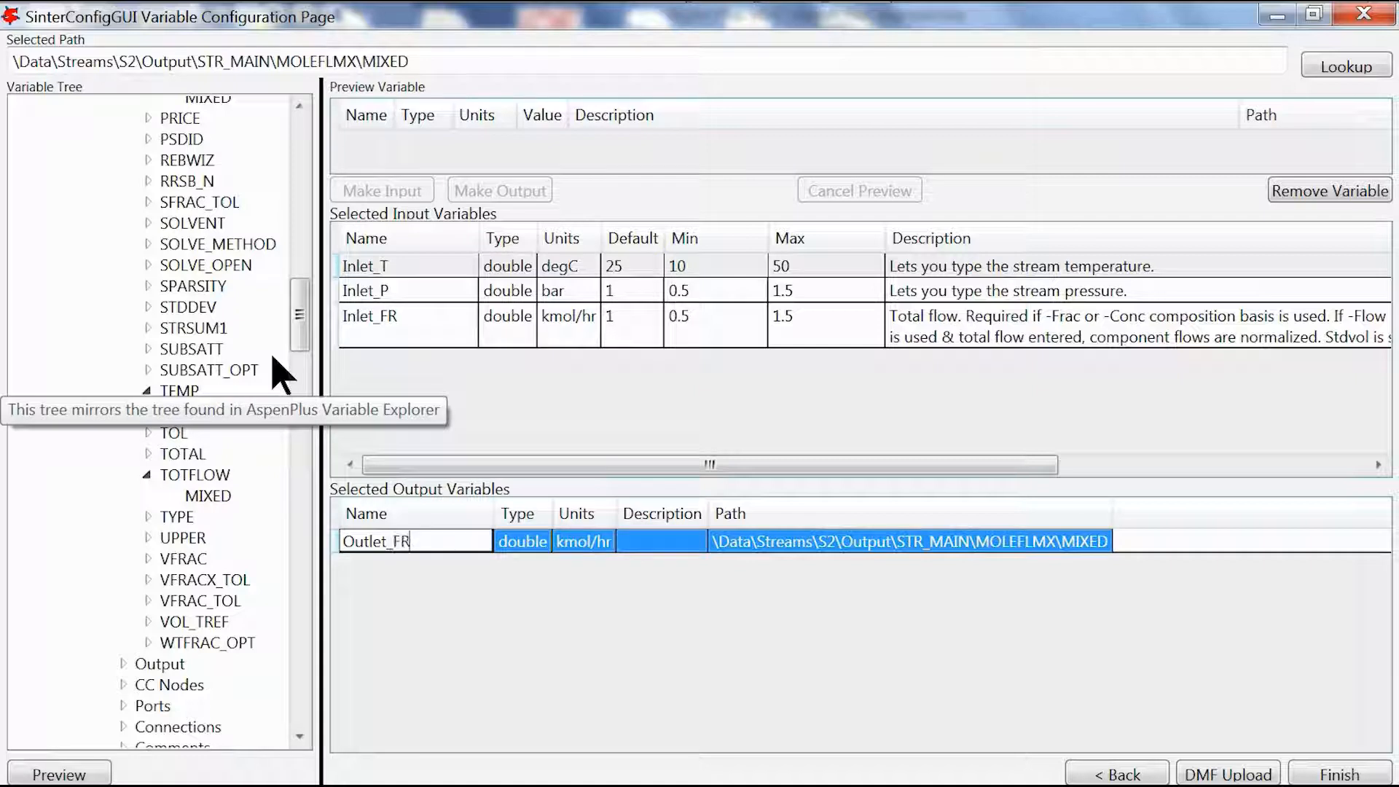
{"action": "key", "text": "Return"}
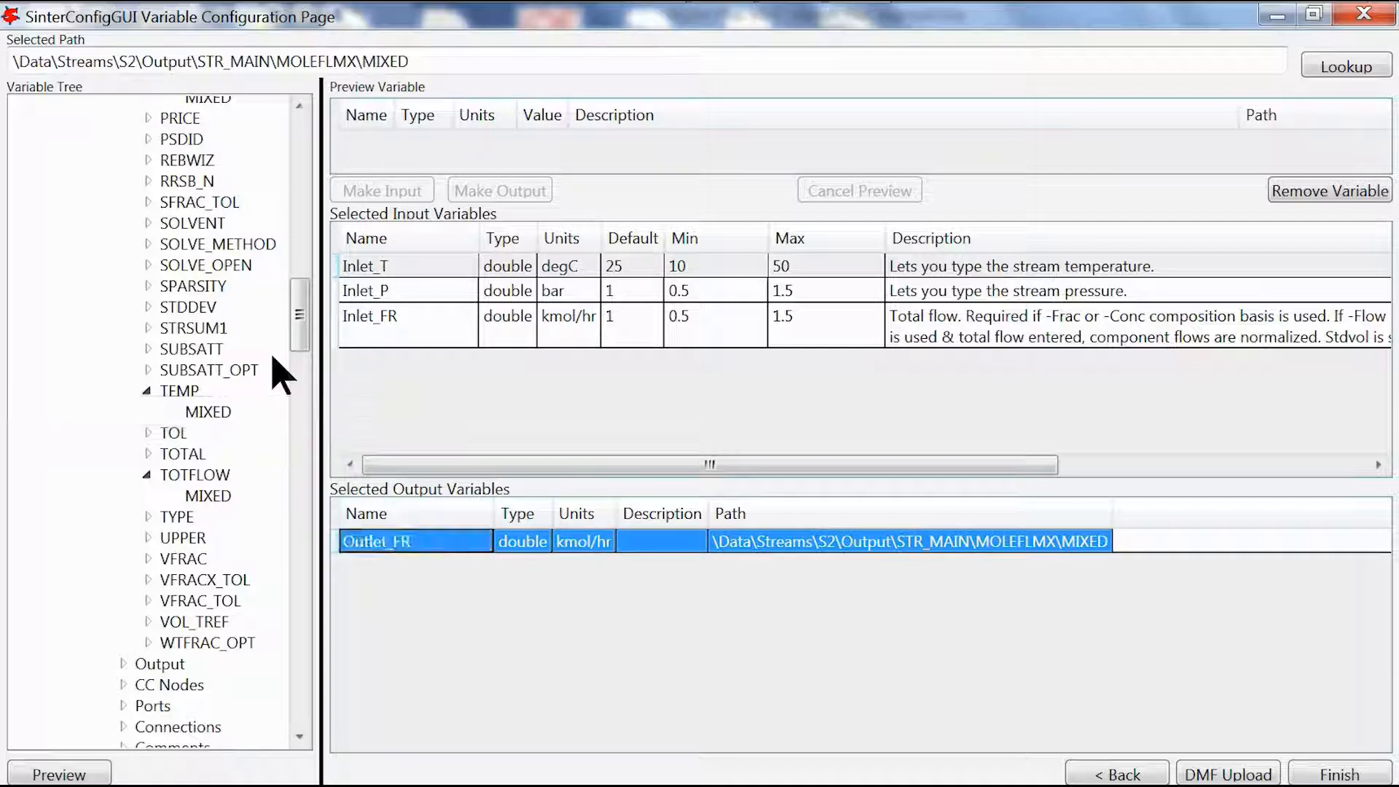
- Switch to Aspen Plus and copy the Temperature C value from stream S2's results
{"action": "key", "text": "alt+Tab"}
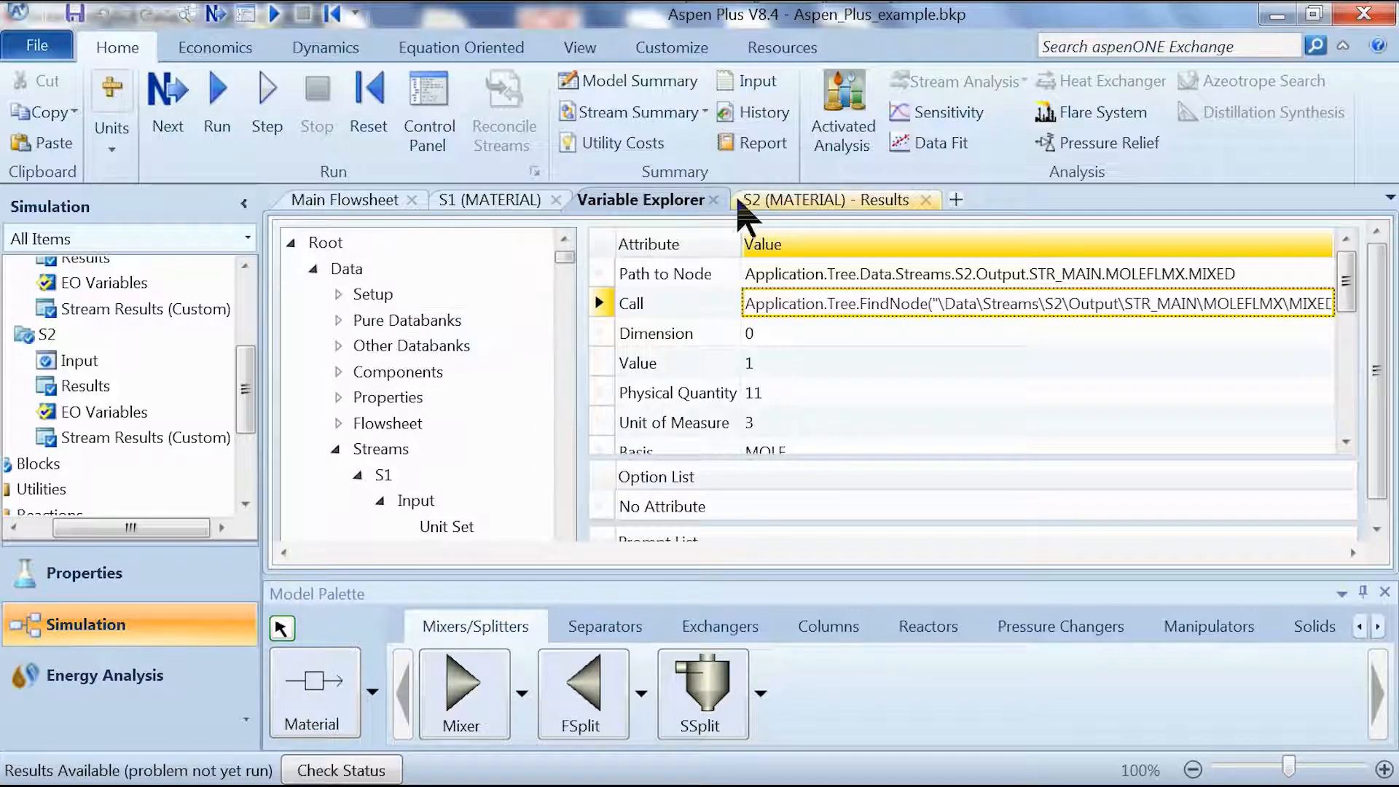
{"action": "left_click", "coordinate": [773, 204]}
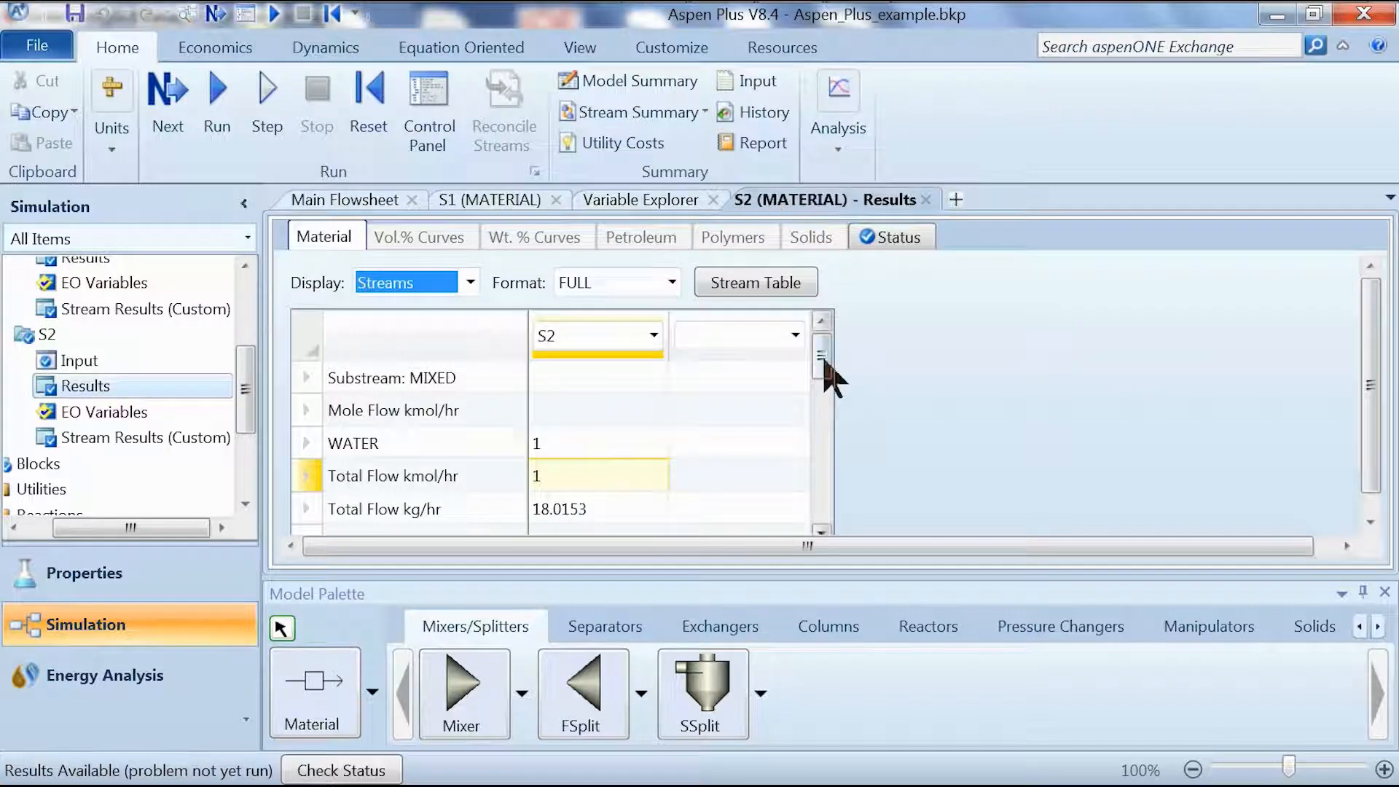
{"action": "left_click_drag", "start_coordinate": [823, 367], "coordinate": [830, 415]}
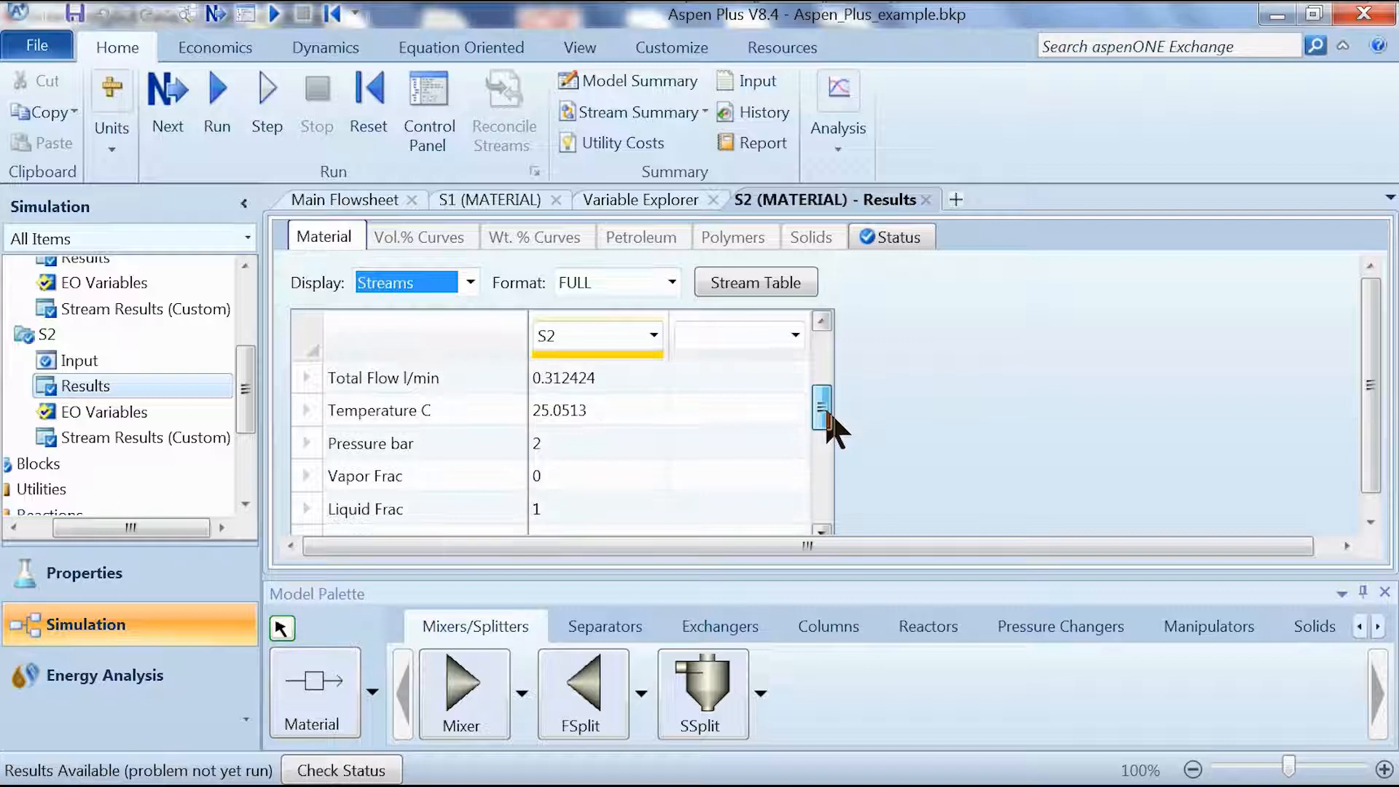
{"action": "left_click", "coordinate": [586, 411]}
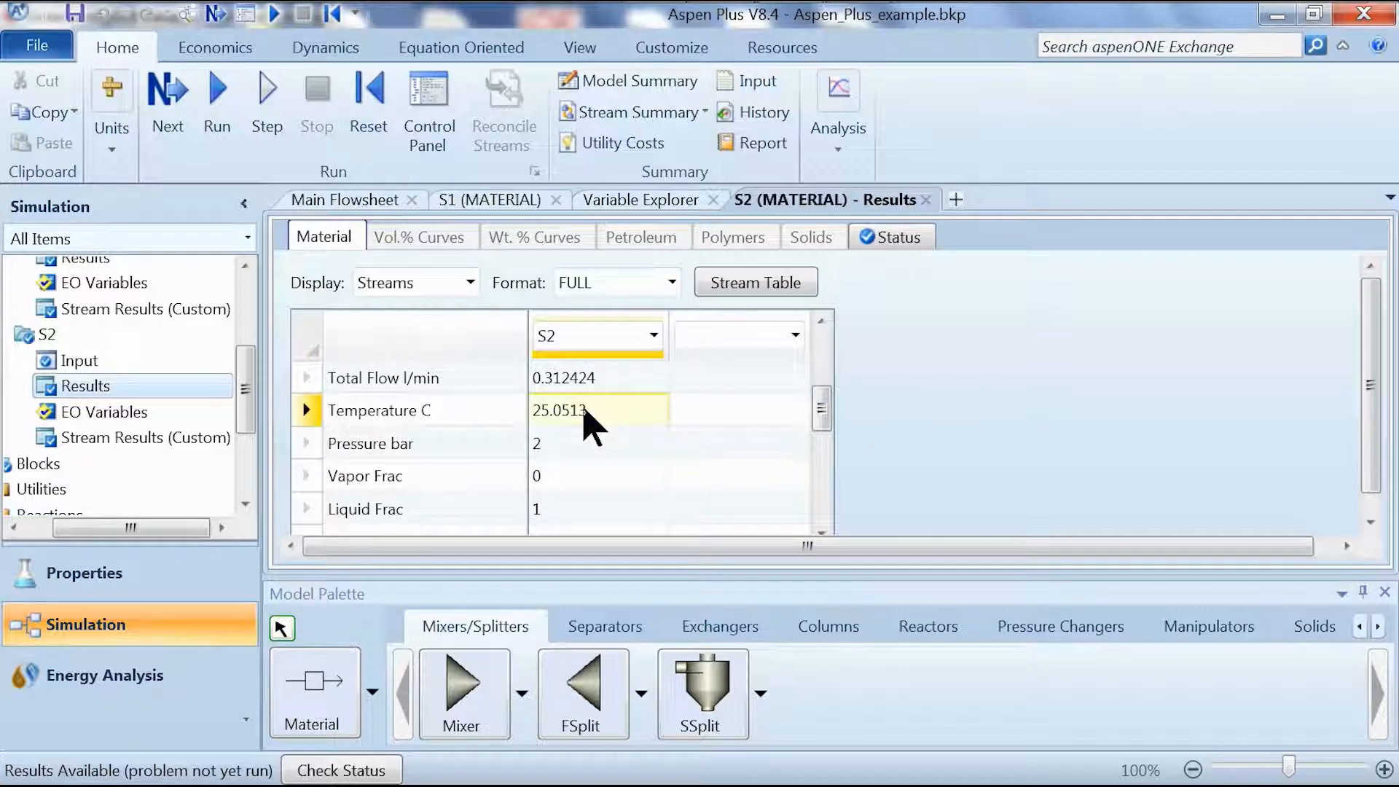
{"action": "right_click", "coordinate": [584, 410]}
{"action": "left_click", "coordinate": [573, 423]}
- Locate the copied S2 temperature variable in the Variable Explorer with Find Clipboard Variable
{"action": "left_click", "coordinate": [659, 202]}
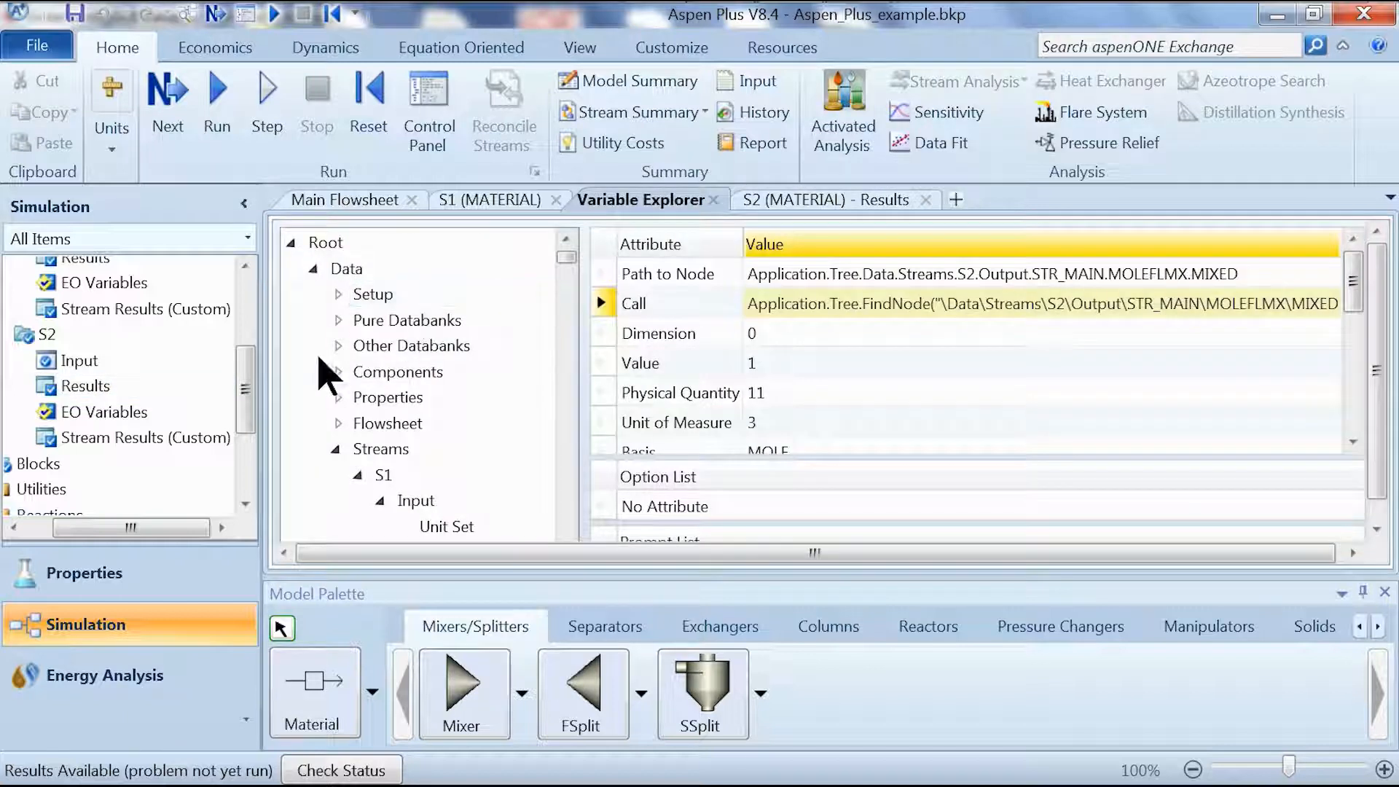
{"action": "right_click", "coordinate": [303, 374]}
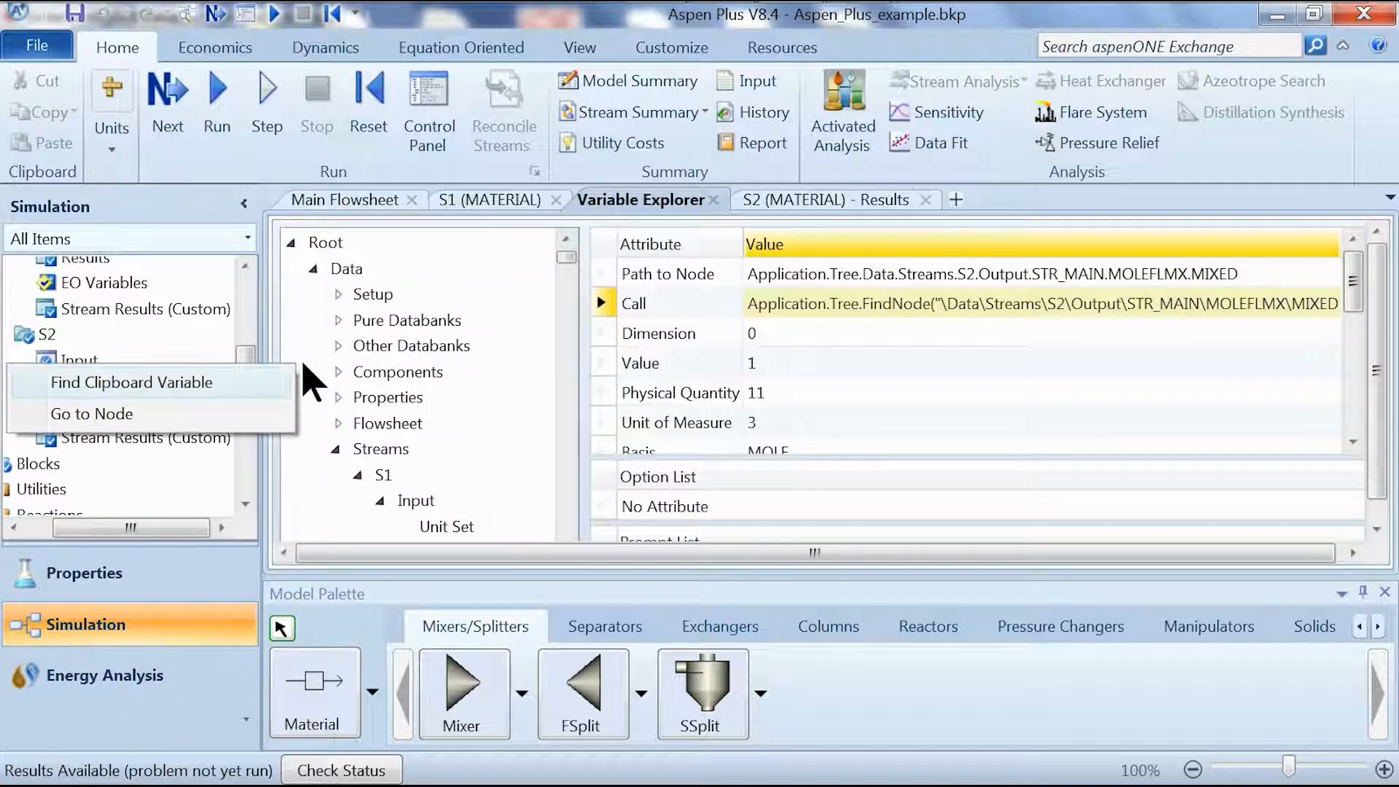
{"action": "left_click", "coordinate": [295, 382]}
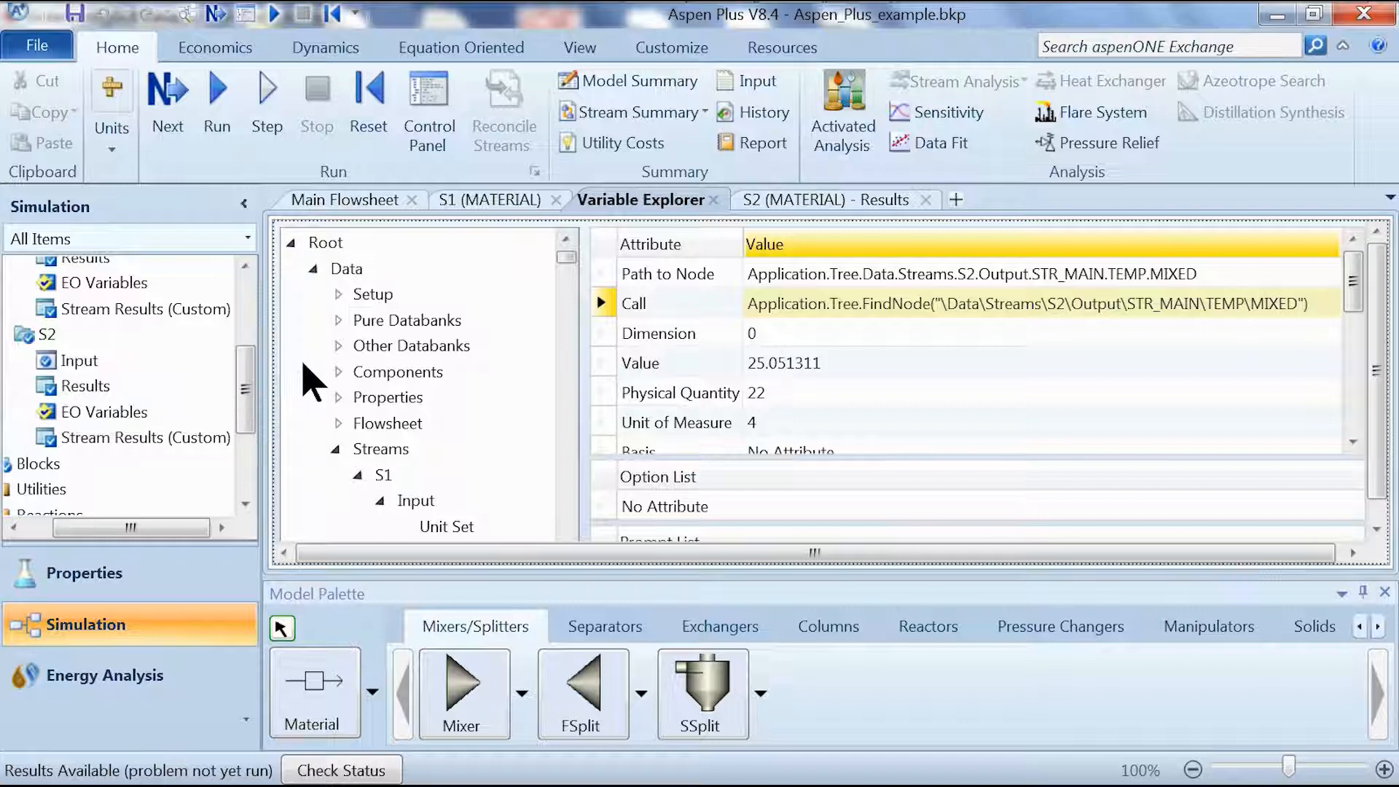
- Copy the Call value of S2's TEMP\MIXED node and replace the selected path in SinterConfigGUI with it
{"action": "left_click", "coordinate": [796, 312]}
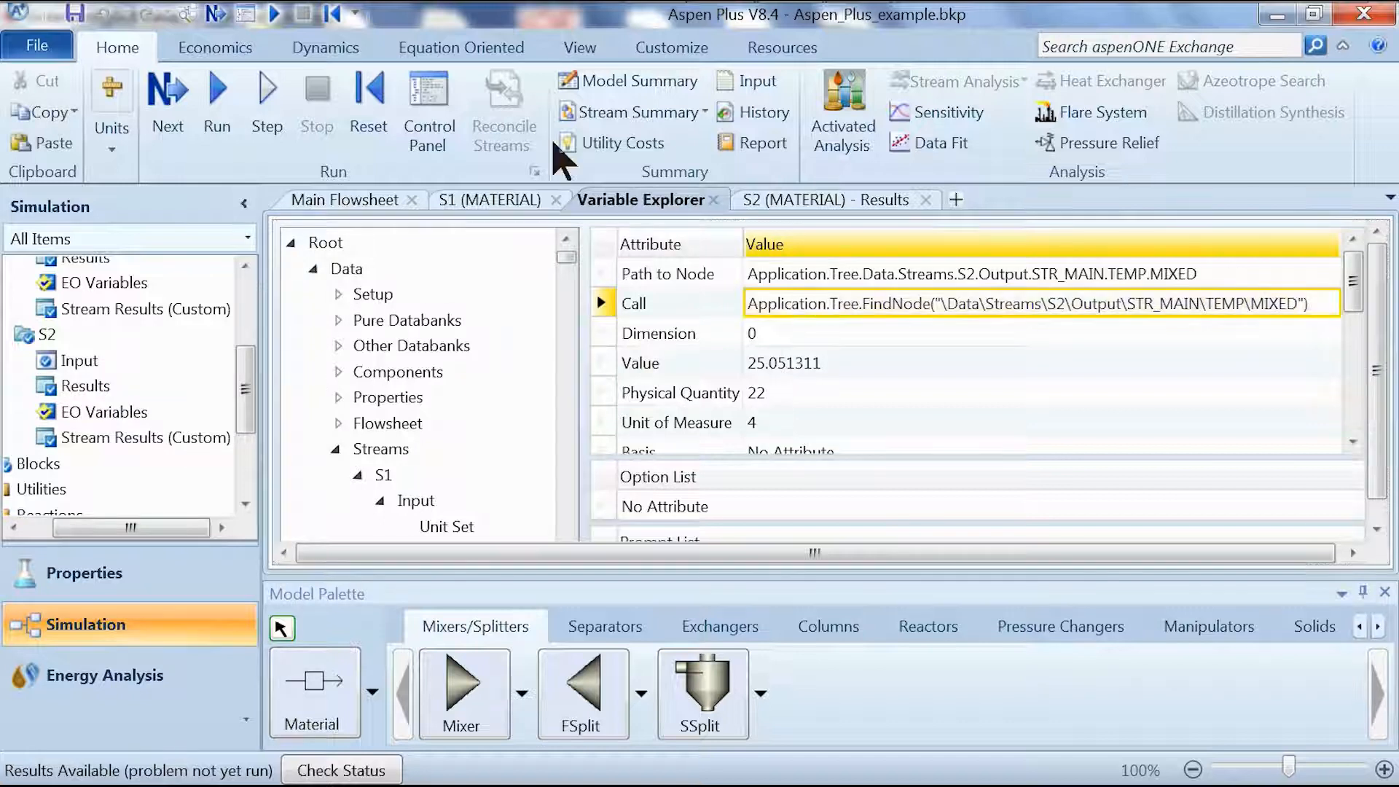
{"action": "key", "text": "alt+Tab"}
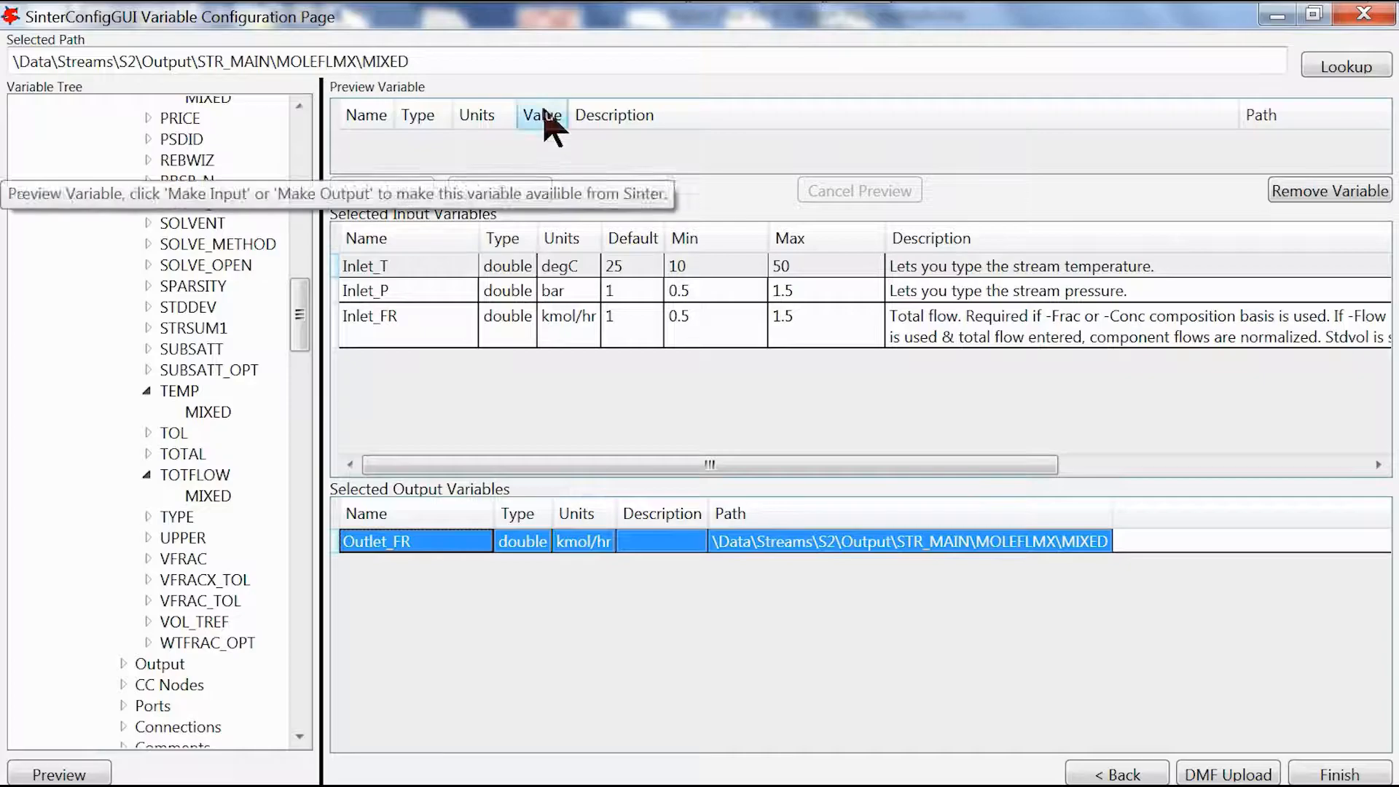
{"action": "left_click", "coordinate": [532, 62]}
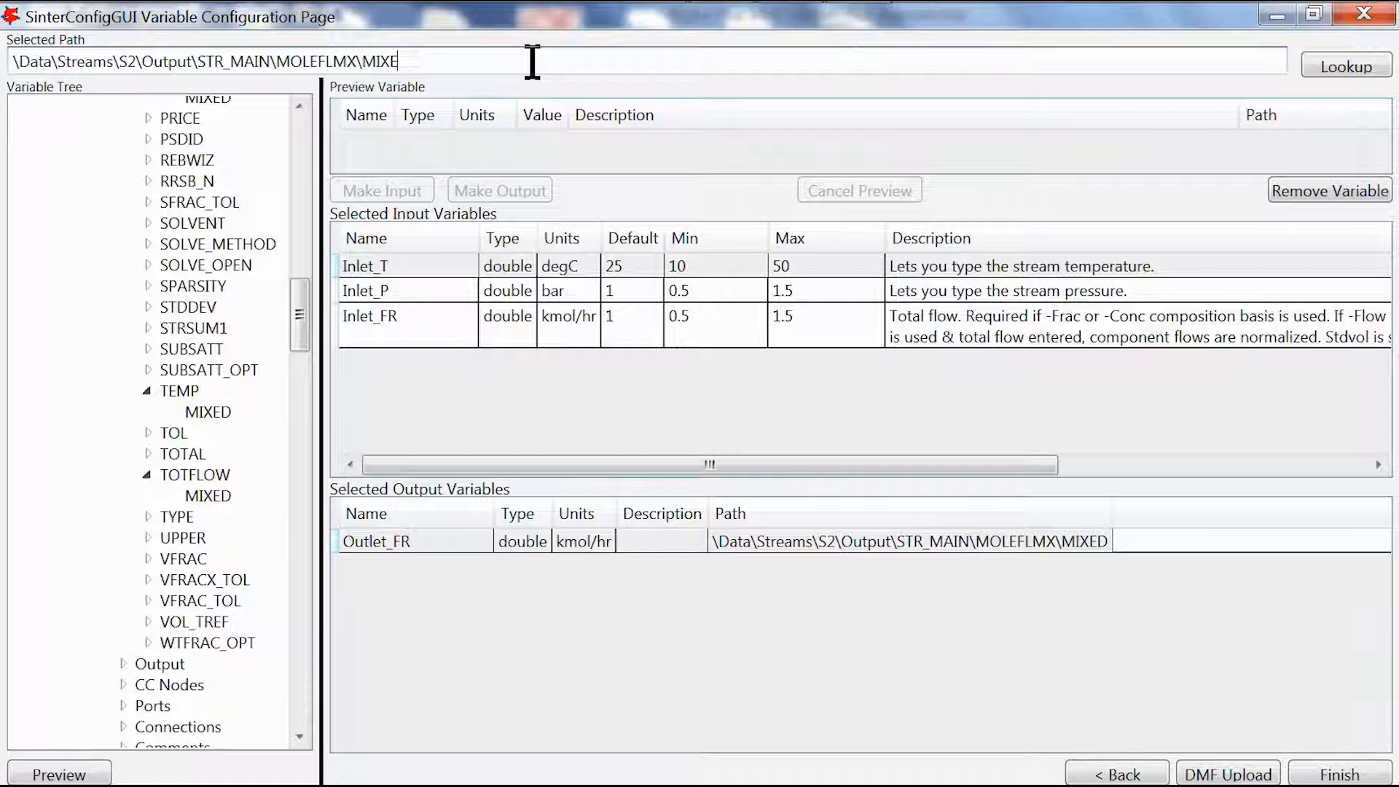
{"action": "key", "text": "ctrl+a"}
{"action": "key", "text": "Delete"}
{"action": "type", "text": "Application.Tree.FindNode(\"\\Data\\Streams\\S2\\Output\\STR_MAIN\\TEMP\\MIXED\")"}
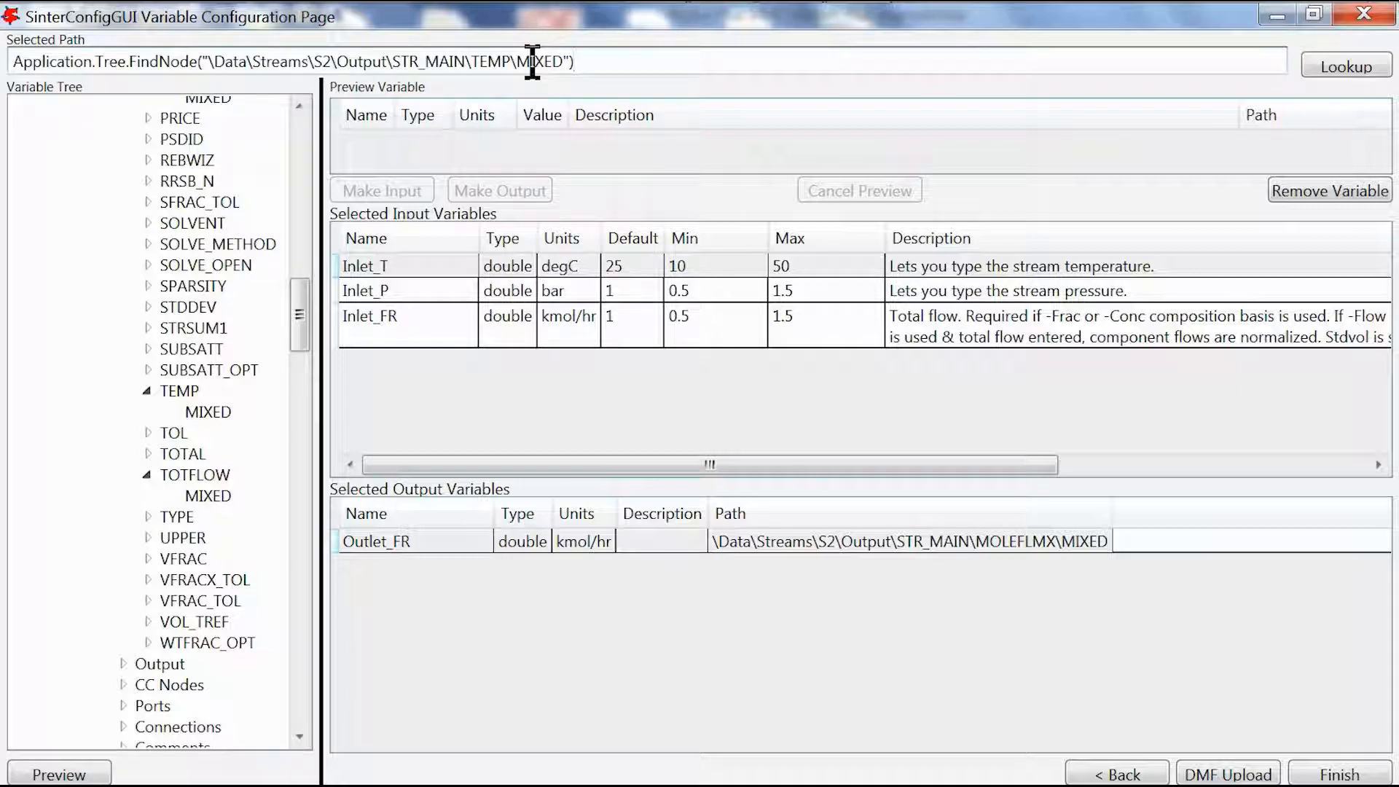
- Trim the selected path to \Data\Streams\S2\Output\STR_MAIN\TEMP\MIXED
{"action": "key", "text": "BackSpace"}
{"action": "key", "text": "BackSpace"}
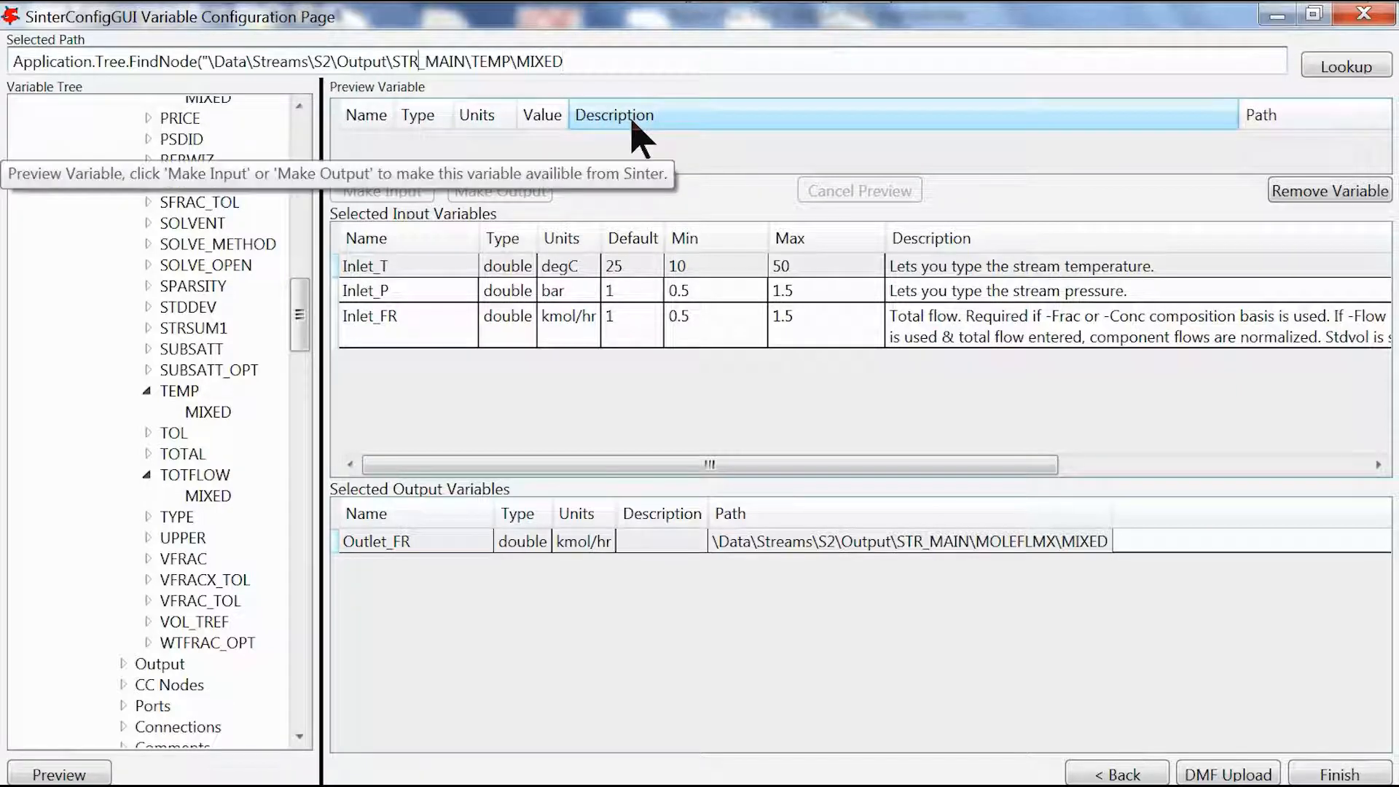
{"action": "key", "text": "ctrl+Left"}
{"action": "key", "text": "ctrl+Left"}
{"action": "key", "text": "ctrl+shift+Left"}
{"action": "key", "text": "ctrl+shift+Left"}
{"action": "key", "text": "ctrl+shift+Left"}
{"action": "key", "text": "ctrl+shift+Left"}
{"action": "key", "text": "BackSpace"}
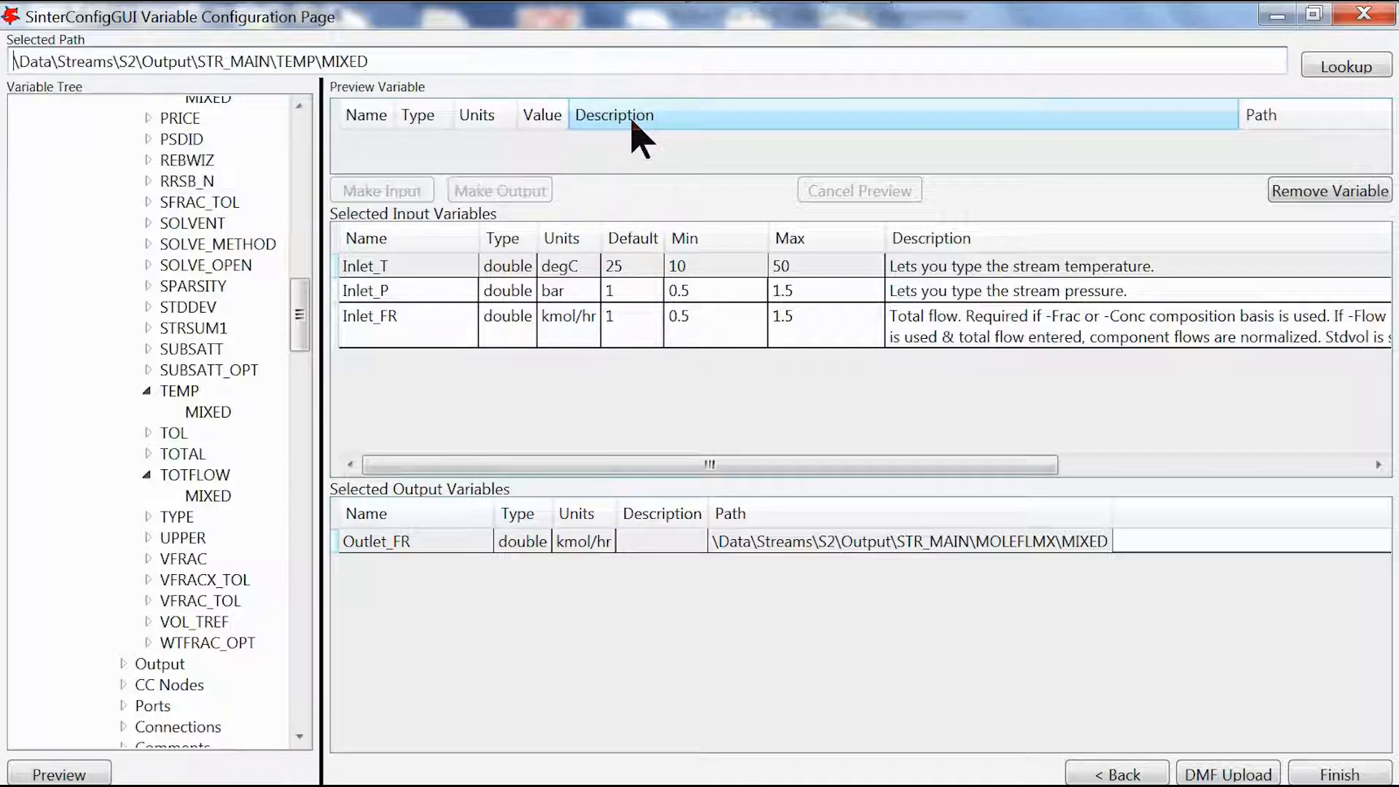
- Preview the S2 TEMP\MIXED path, make it an output variable and name it Outlet_T
{"action": "key", "text": "Return"}
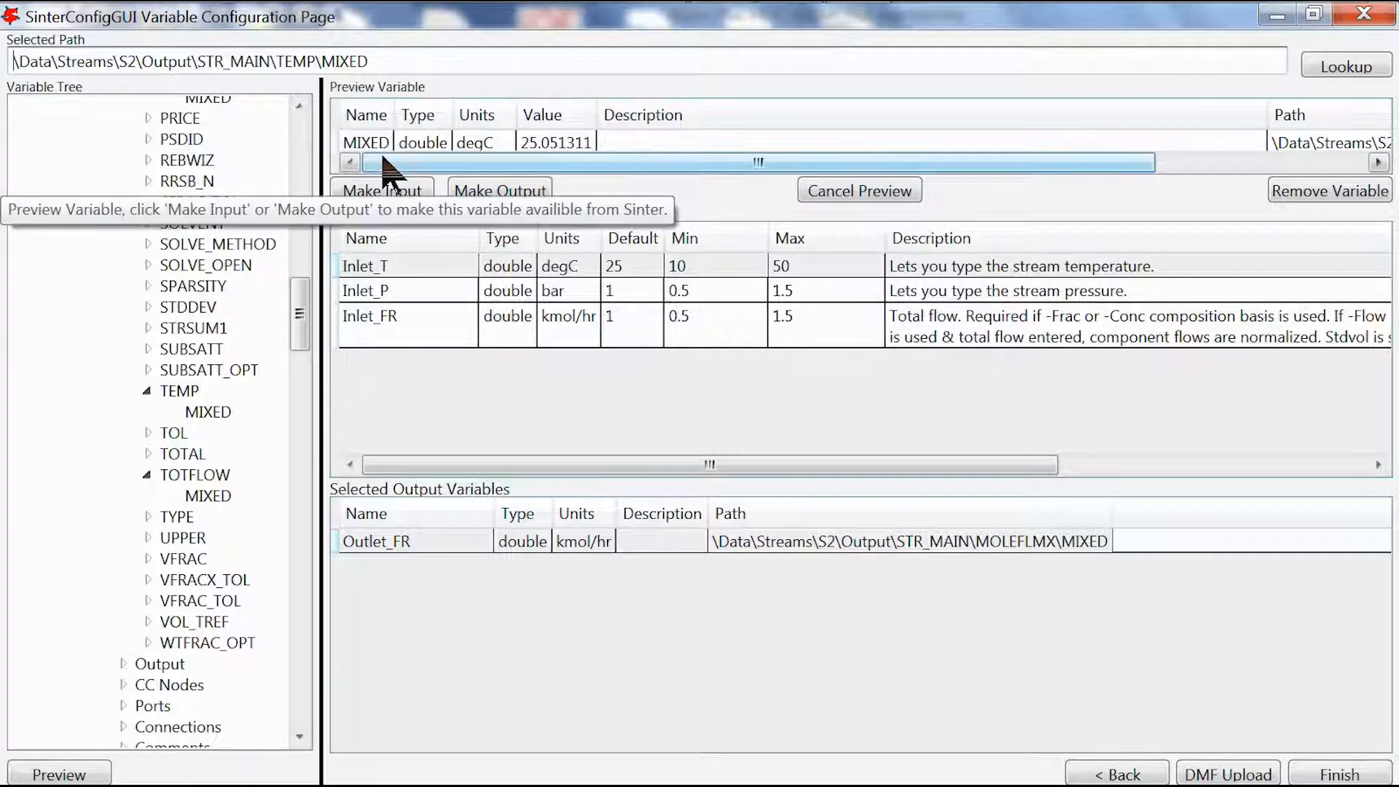
{"action": "left_click", "coordinate": [470, 191]}
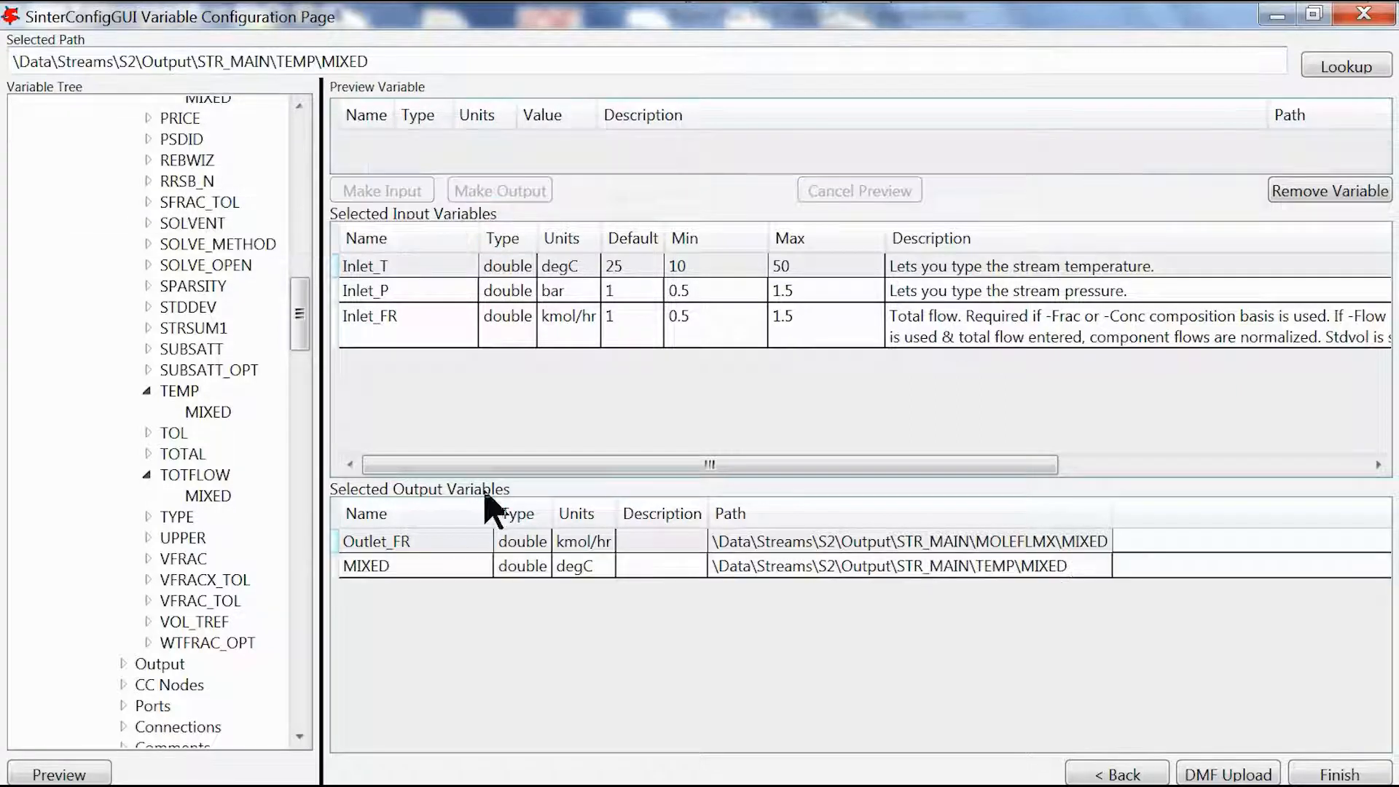
{"action": "double_click", "coordinate": [400, 567]}
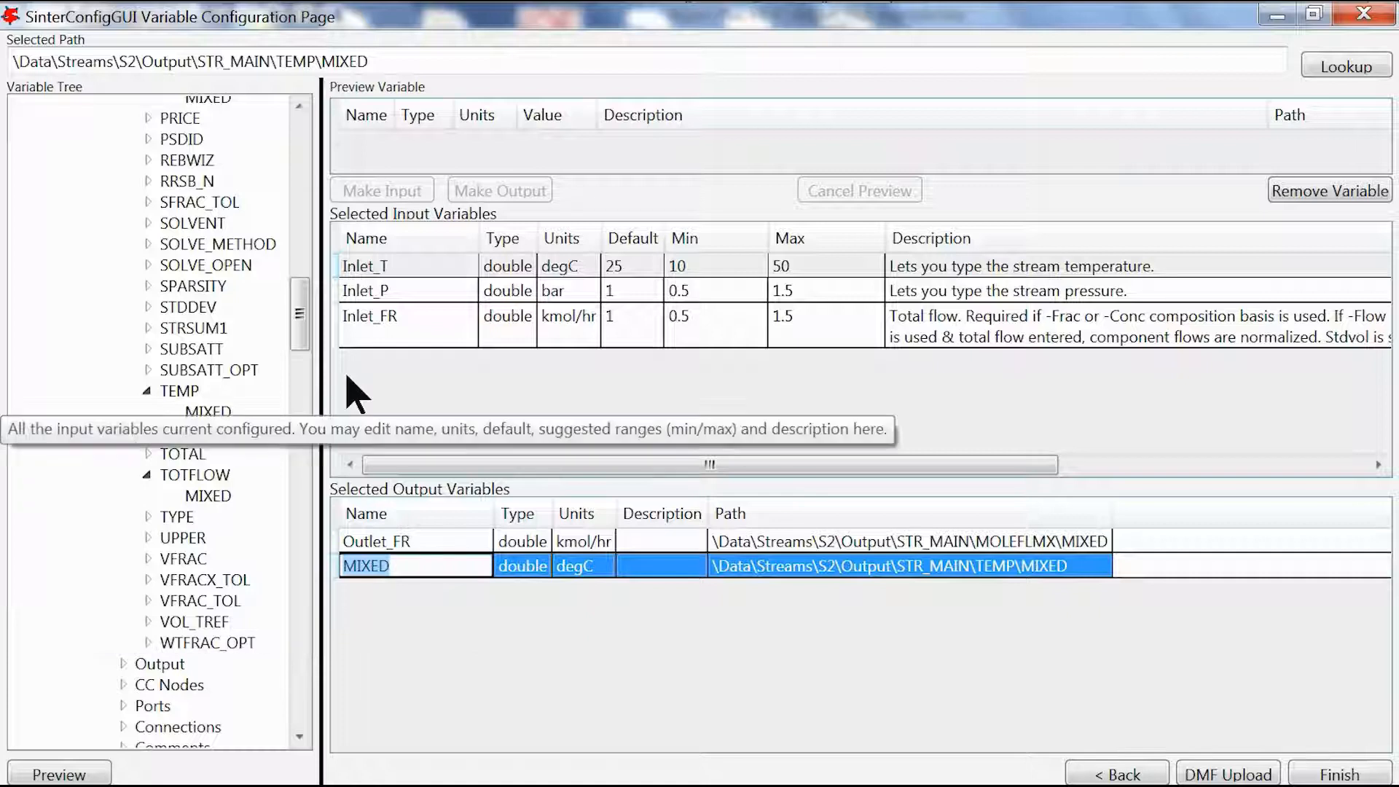
{"action": "type", "text": "Outlet"}
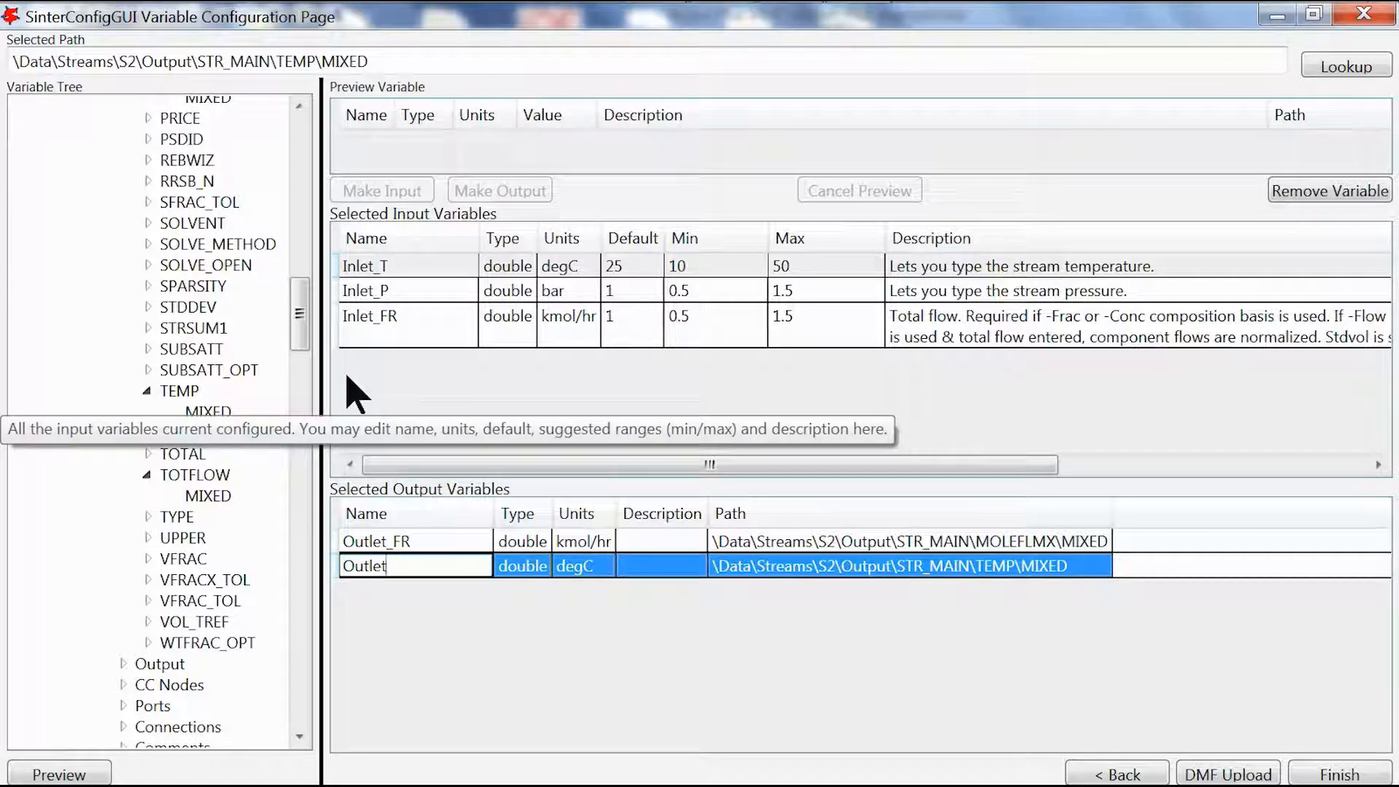
{"action": "type", "text": "_T"}
{"action": "key", "text": "Return"}
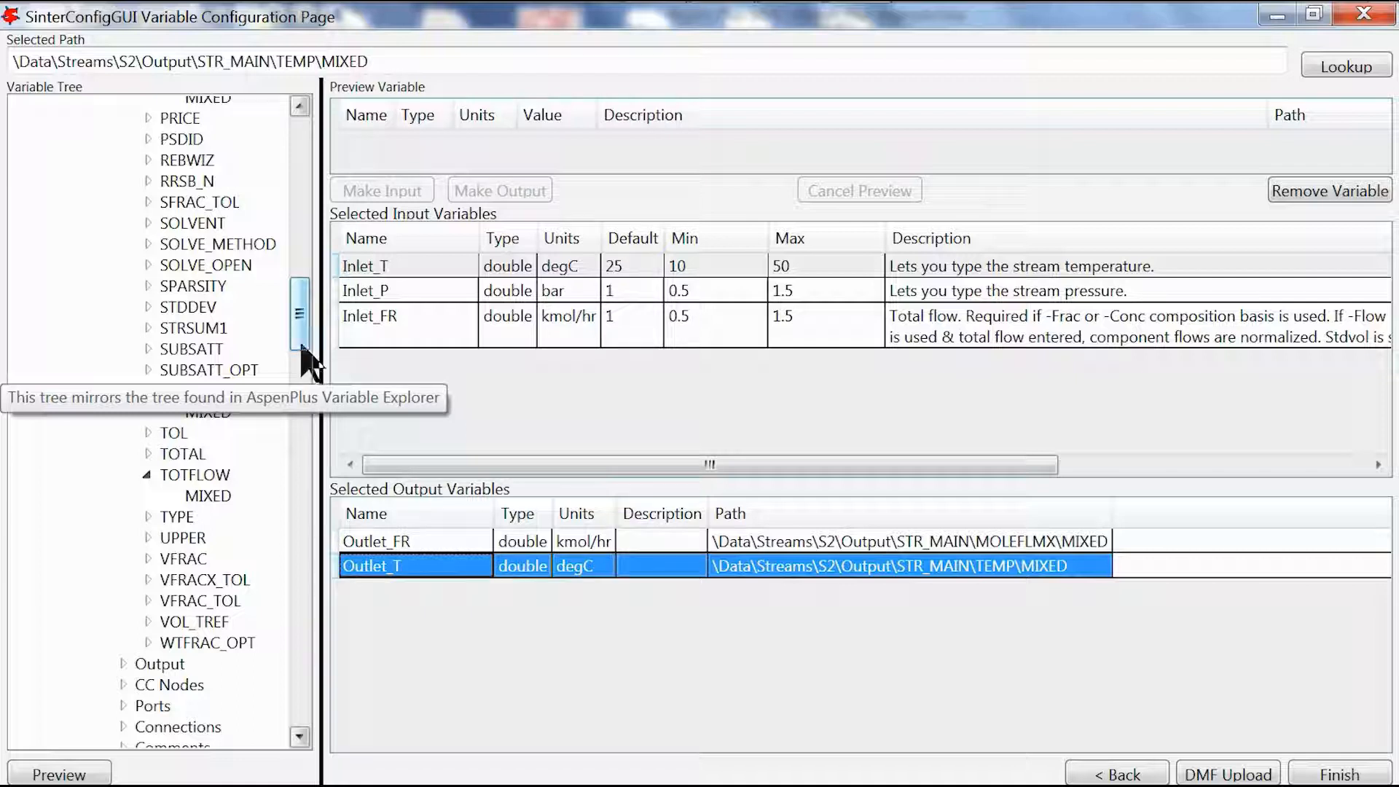
- Find PRES\MIXED under S2's Output\STR_MAIN in the variable tree and make it an output variable
{"action": "left_click_drag", "start_coordinate": [302, 346], "coordinate": [300, 399]}
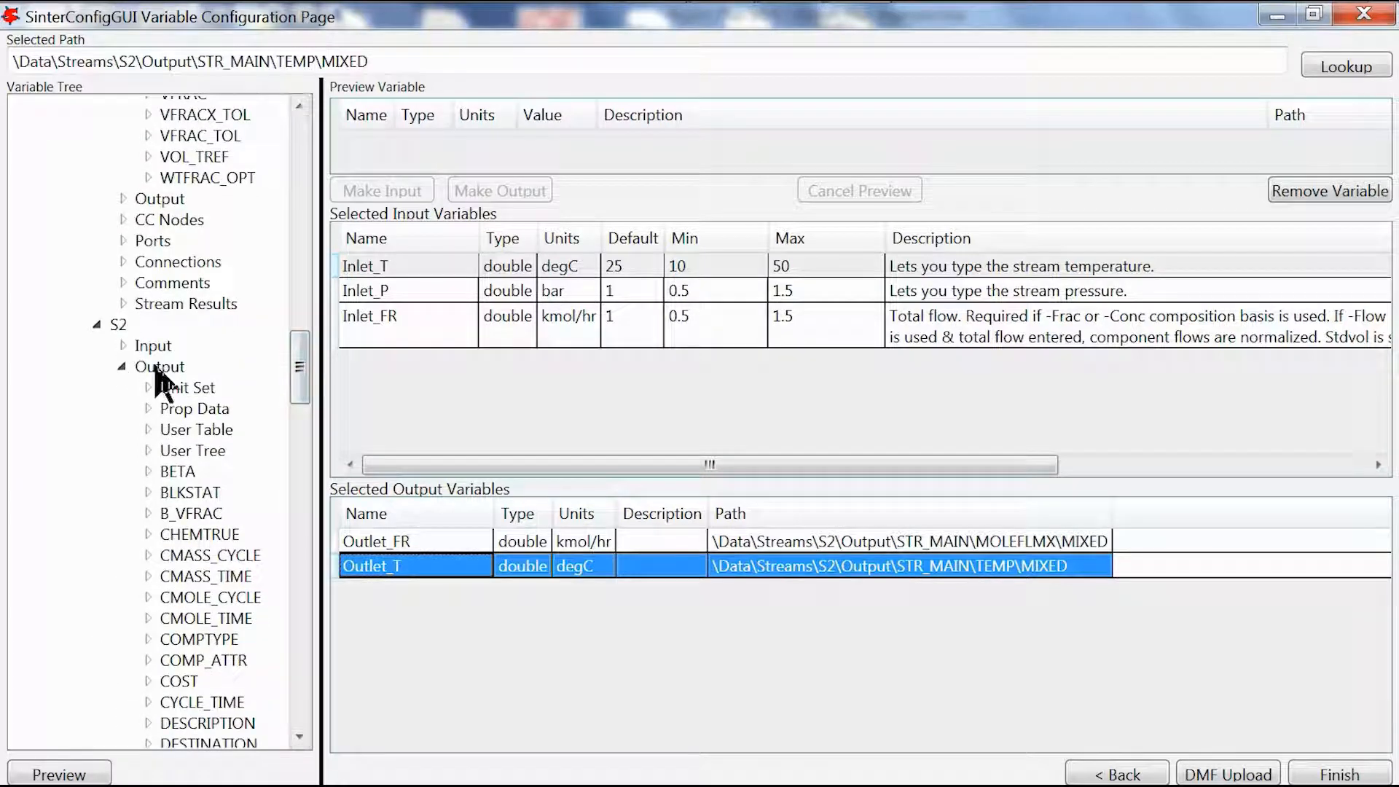
{"action": "left_click_drag", "start_coordinate": [303, 371], "coordinate": [291, 615]}
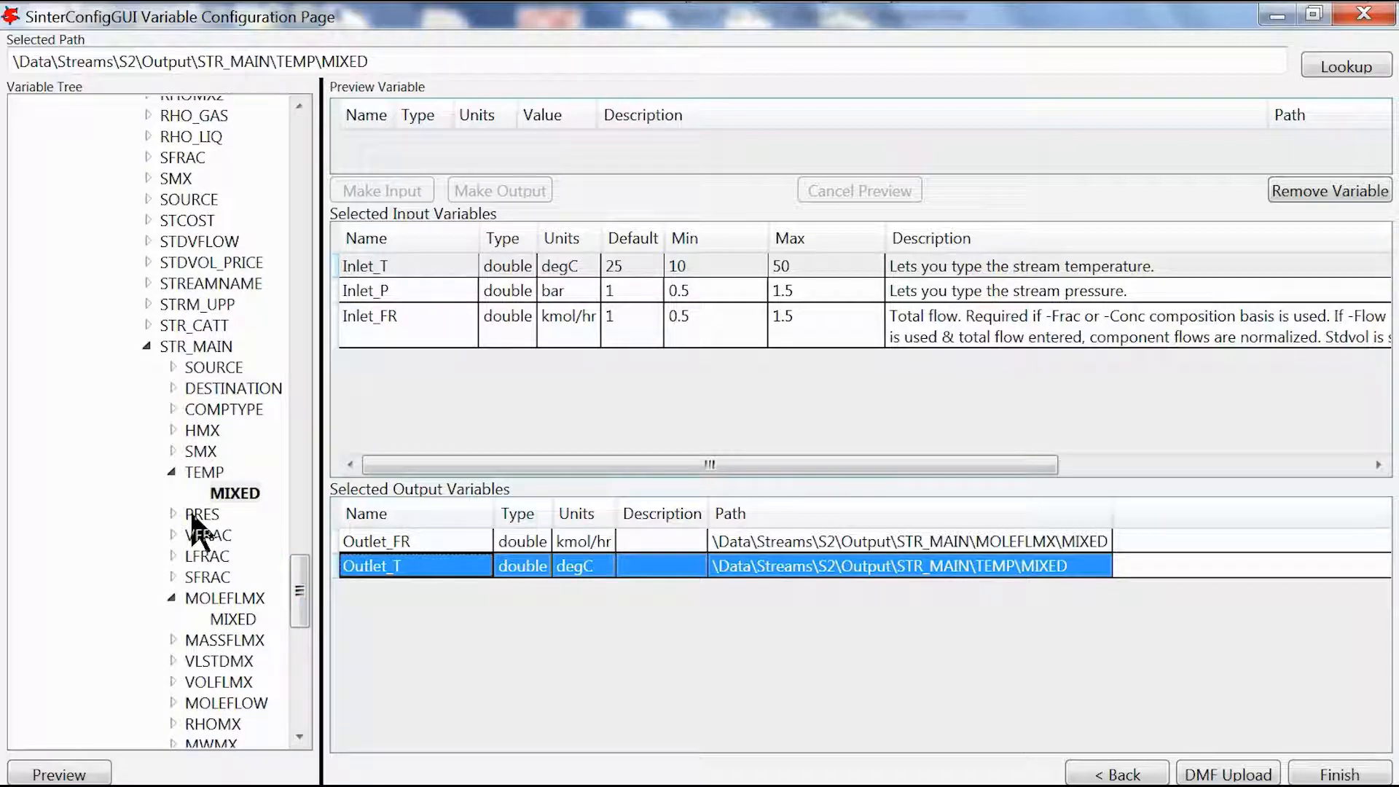
{"action": "double_click", "coordinate": [193, 516]}
{"action": "double_click", "coordinate": [226, 537]}
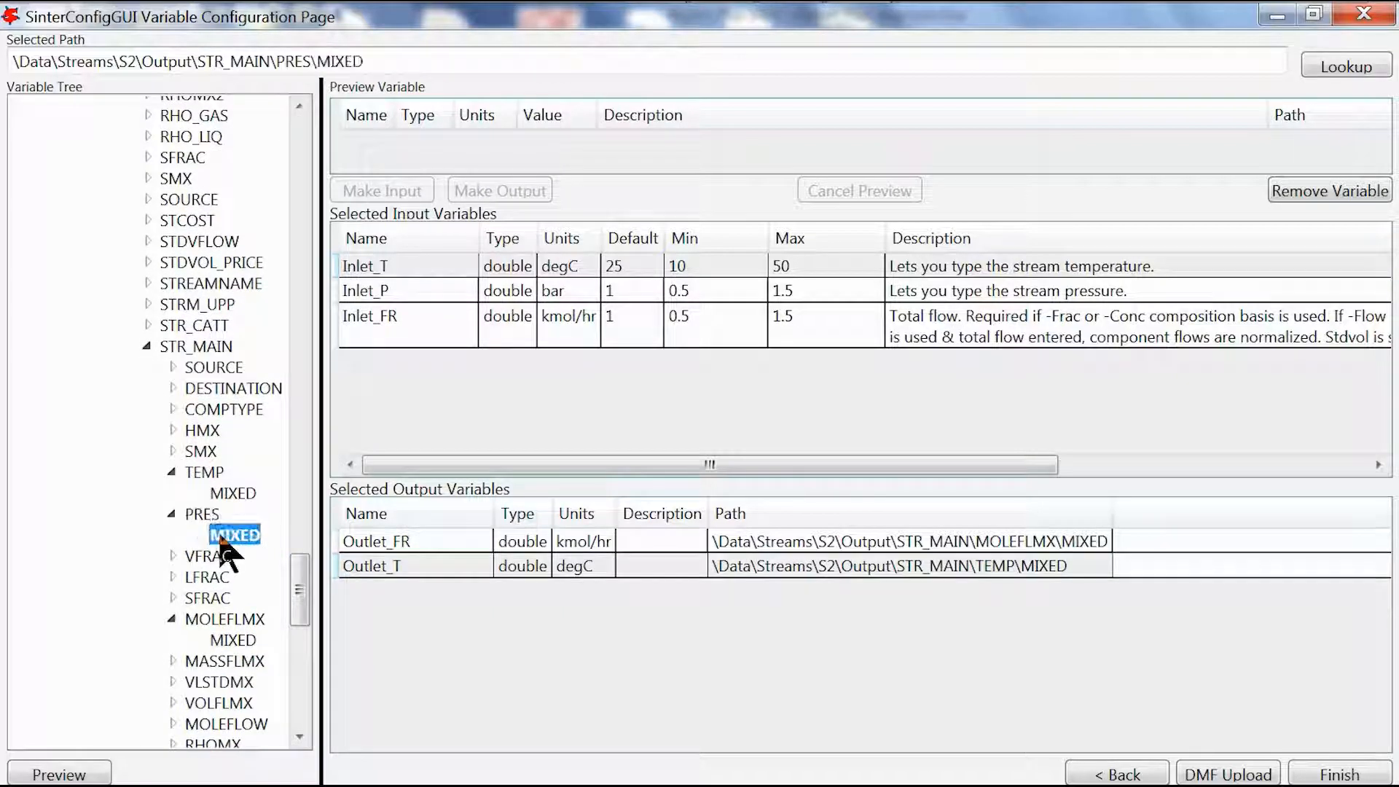
{"action": "left_click", "coordinate": [534, 191]}
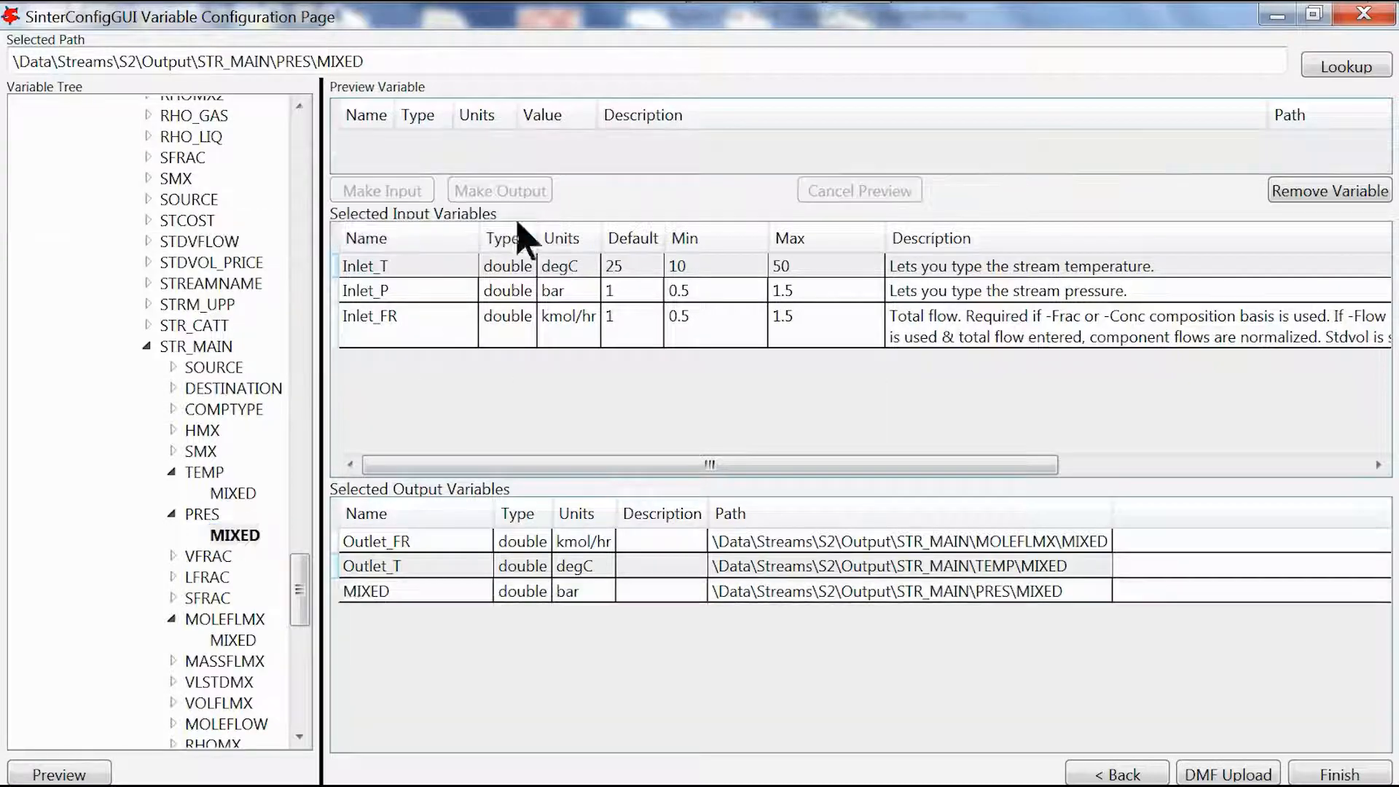
- Rename the S2 PRES\MIXED output variable as Outlet_P
{"action": "left_click", "coordinate": [345, 591]}
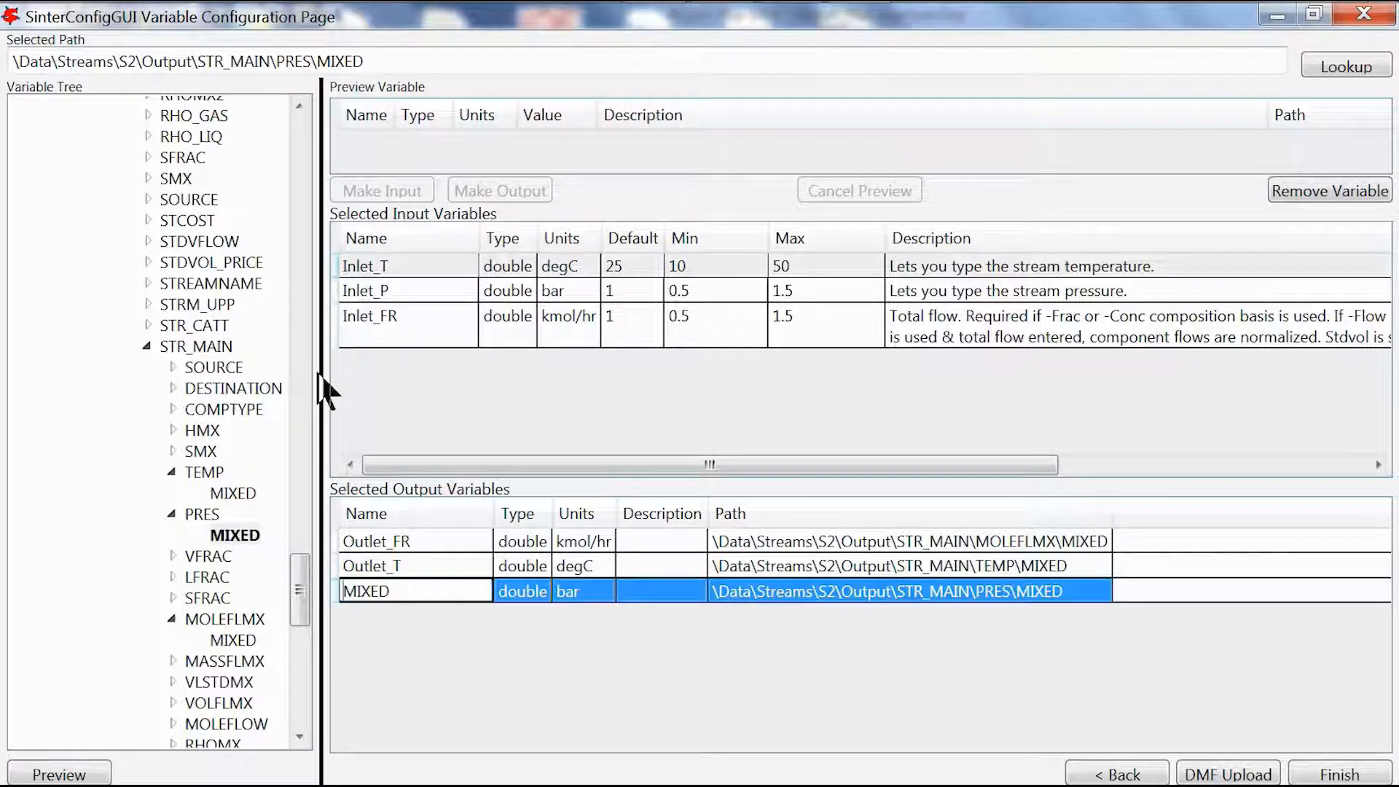
{"action": "key", "text": "ctrl+a"}
{"action": "type", "text": "O"}
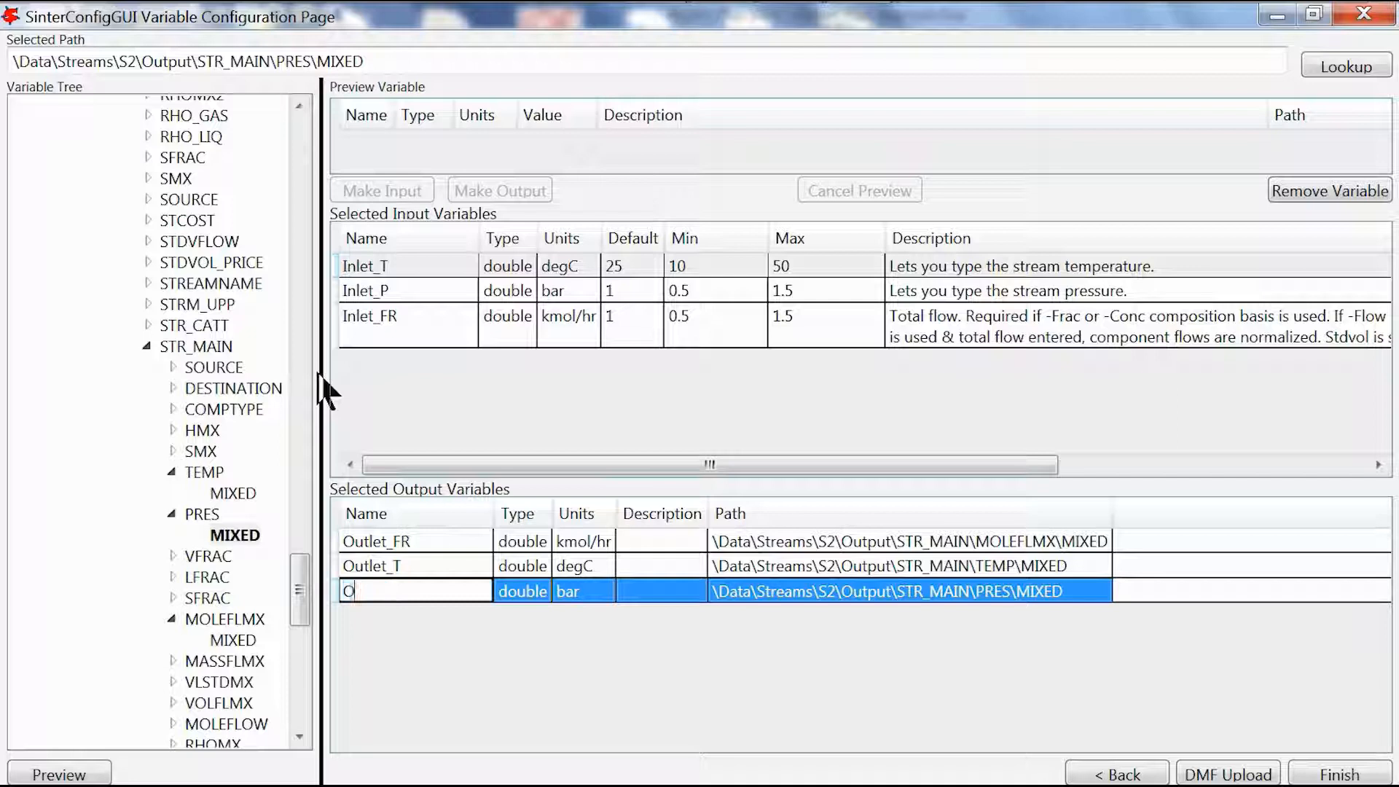
{"action": "type", "text": "utlet_P"}
{"action": "key", "text": "Return"}
{"action": "key", "text": "Up"}
{"action": "key", "text": "Up"}
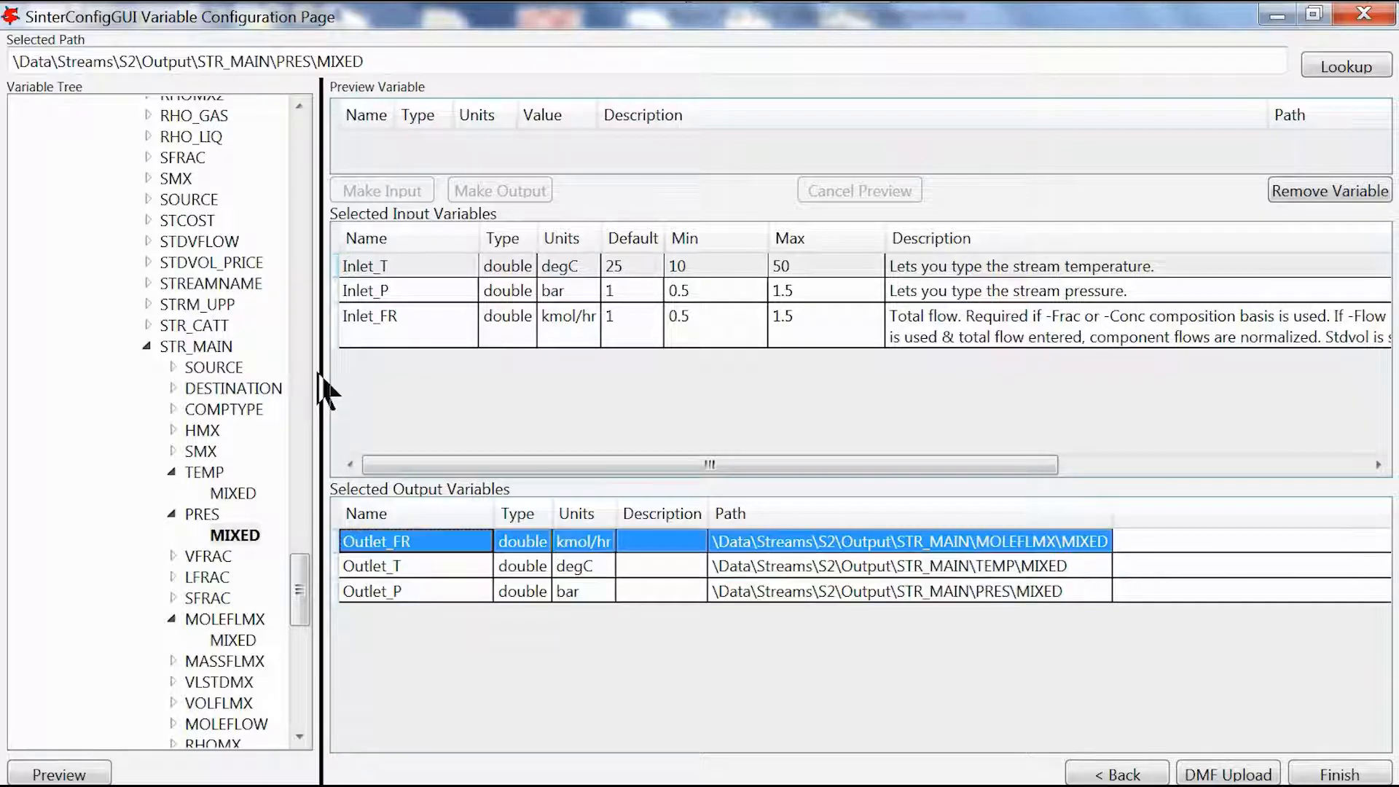
{"action": "key", "text": "Down"}
{"action": "key", "text": "Down"}
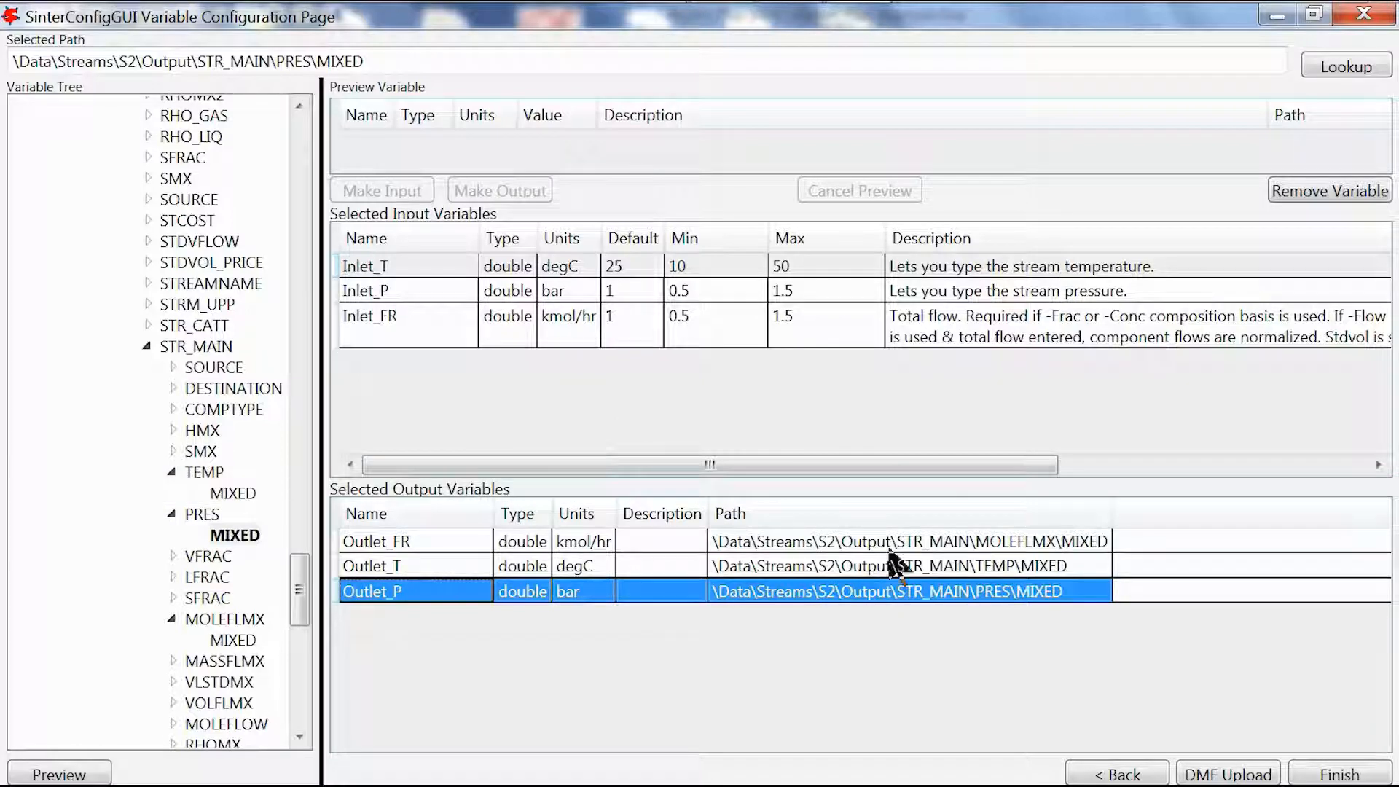
- Finish the SinterConfigGUI variable configuration and decline saving changes to Aspen_Plus_example.bkp
{"action": "left_click", "coordinate": [1328, 777]}
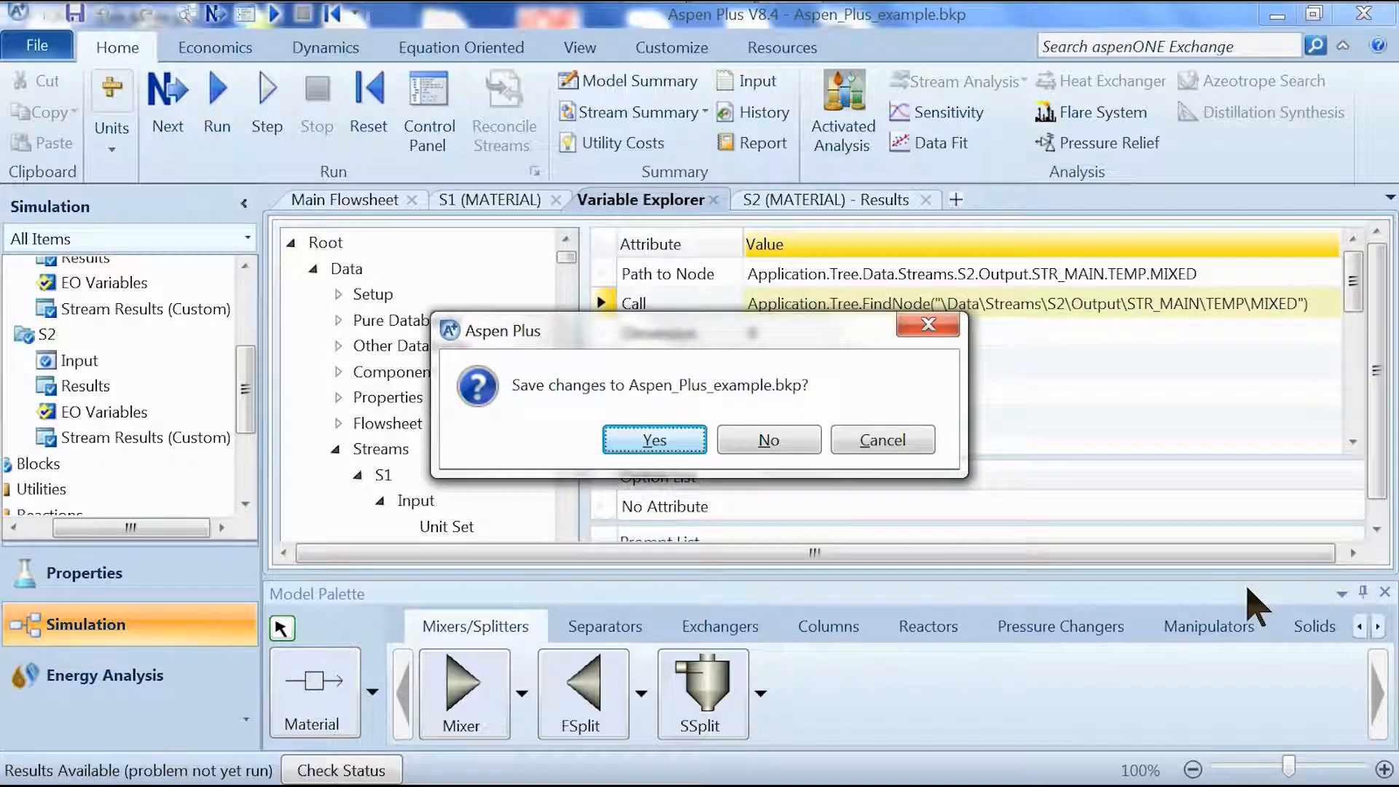
{"action": "key", "text": "Tab"}
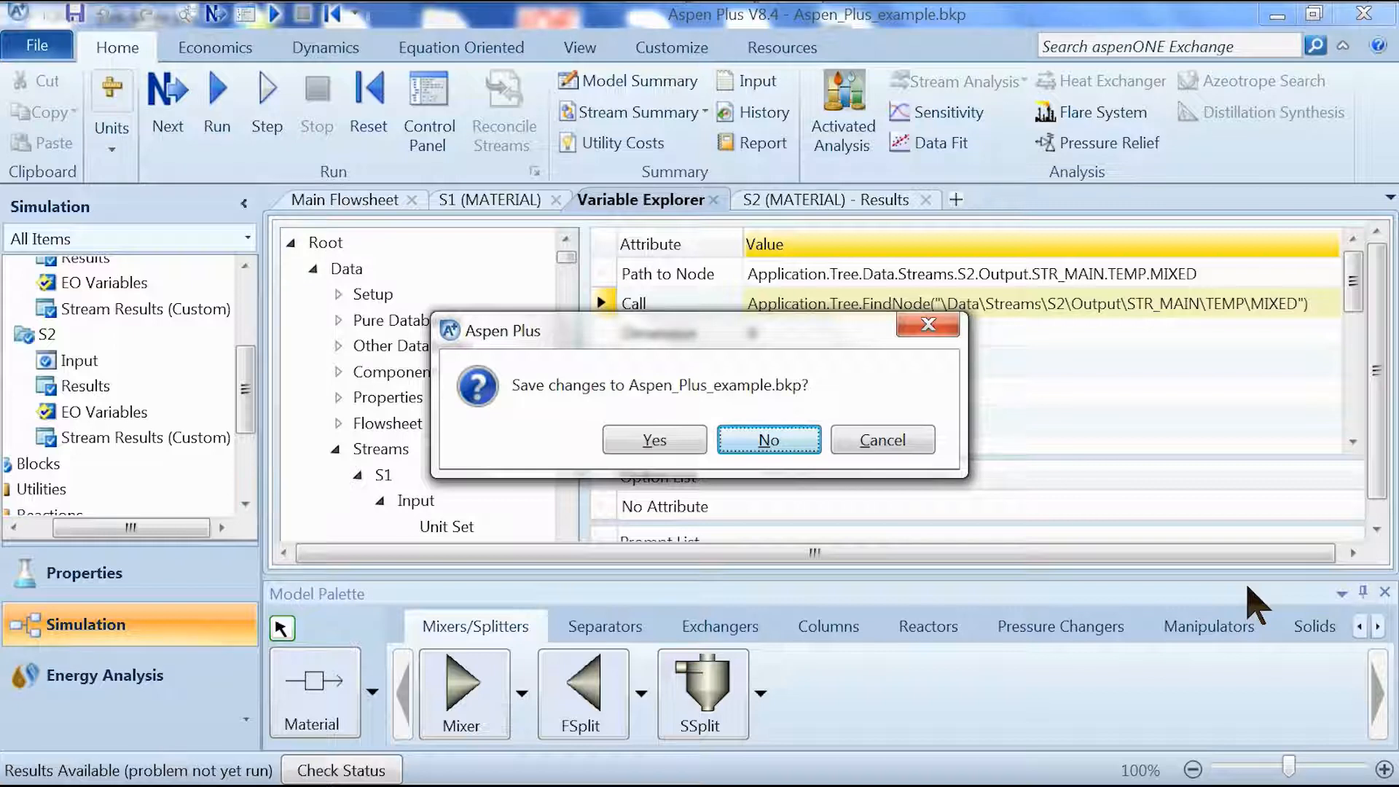
{"action": "key", "text": "Return"}
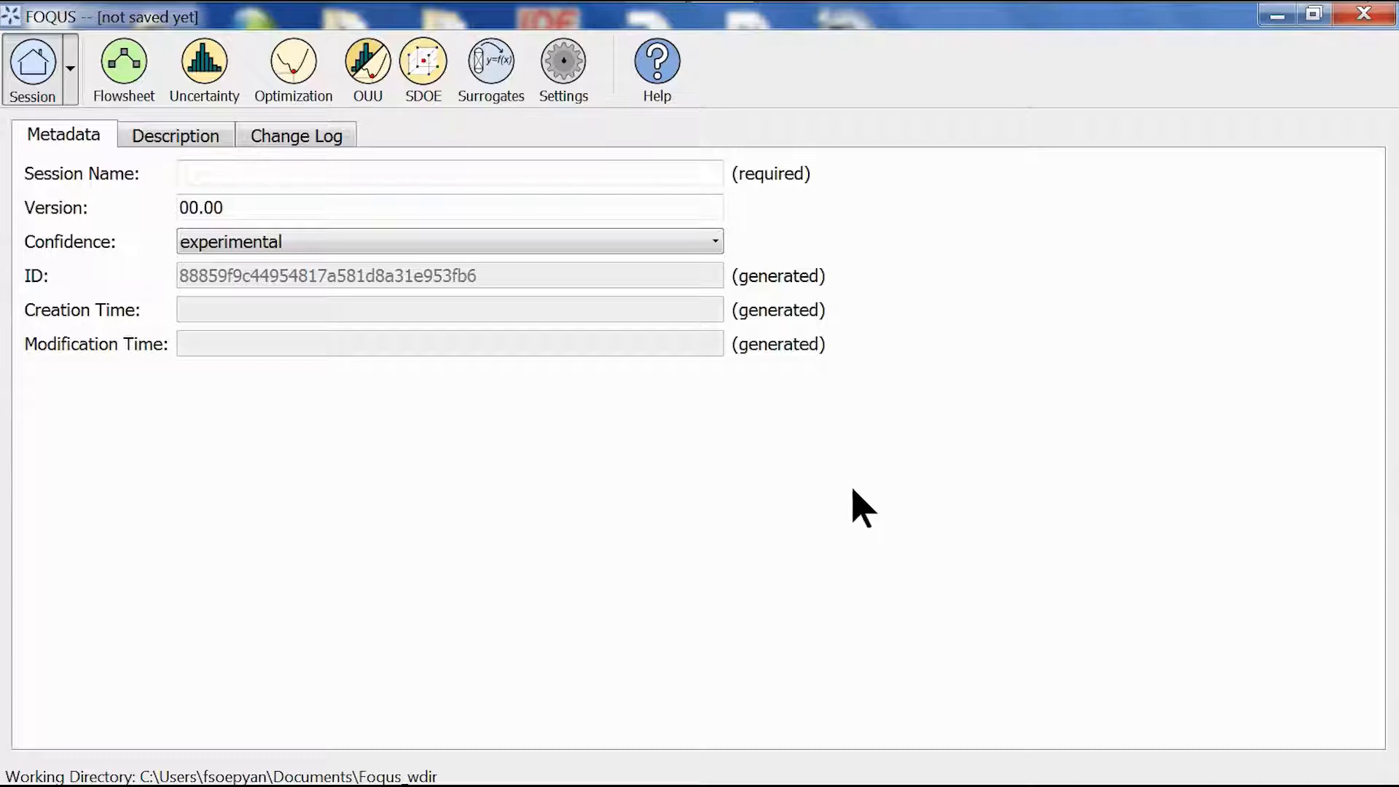
- Upload the Aspen_Plus_example JSON Sinter configuration file to Turbine as a model on the current gateway
{"action": "left_click", "coordinate": [73, 100]}
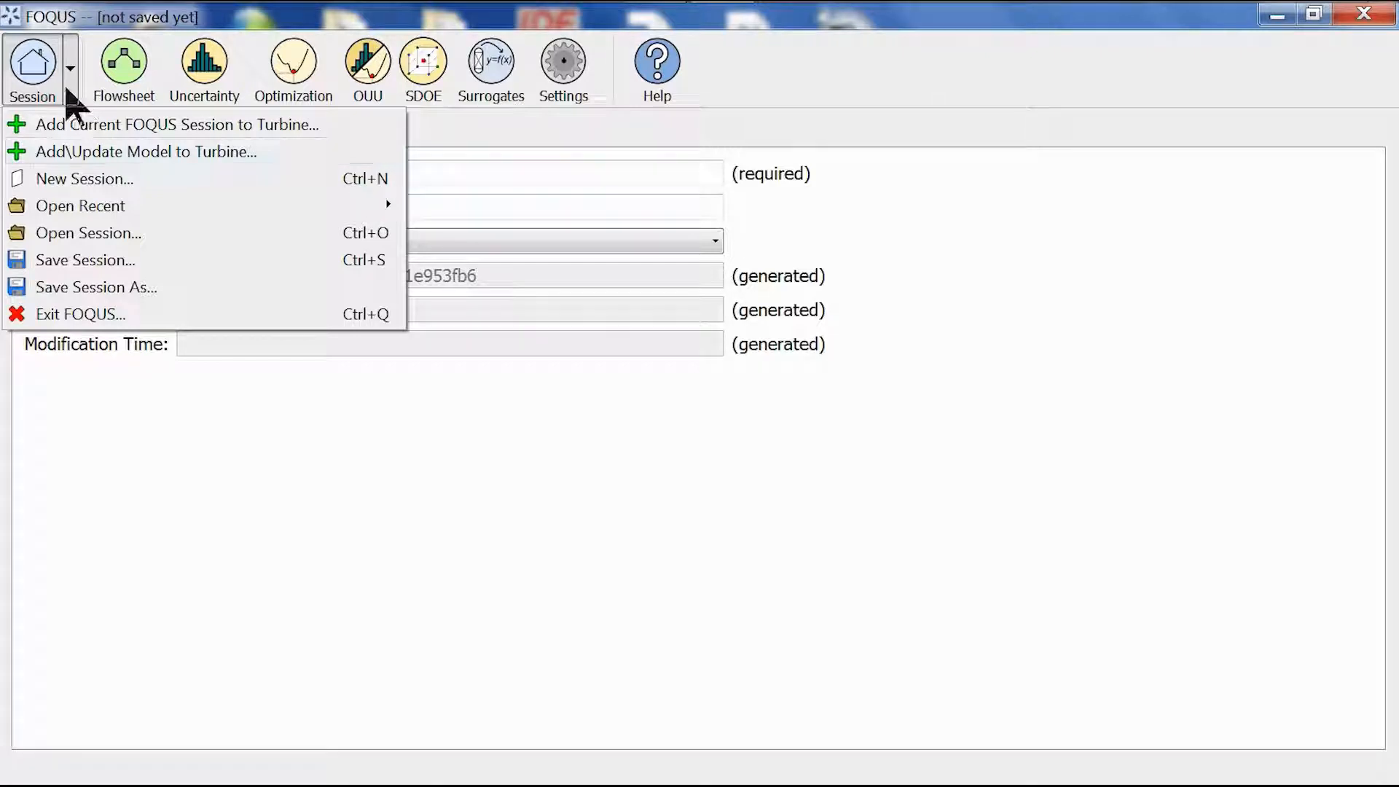
{"action": "left_click", "coordinate": [107, 155]}
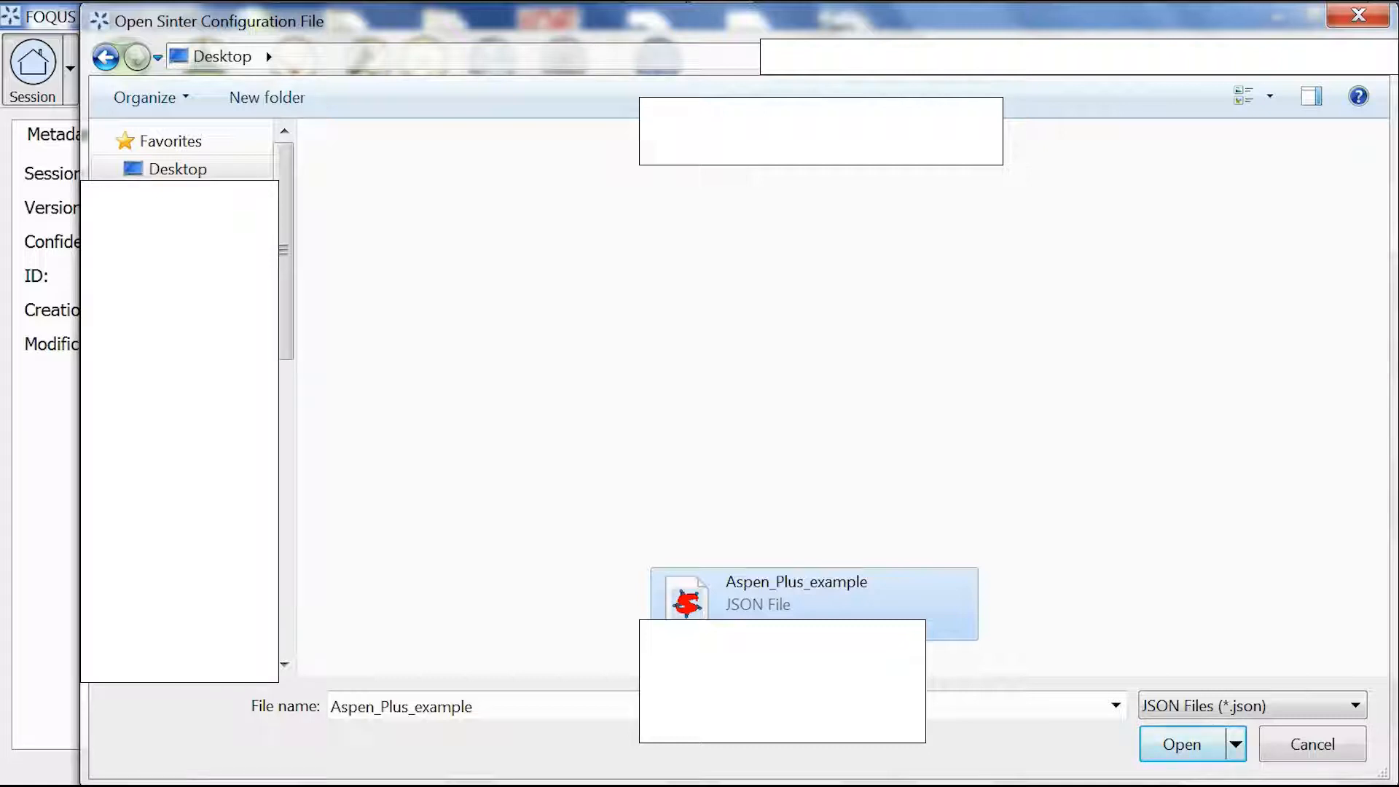
{"action": "double_click", "coordinate": [808, 603]}
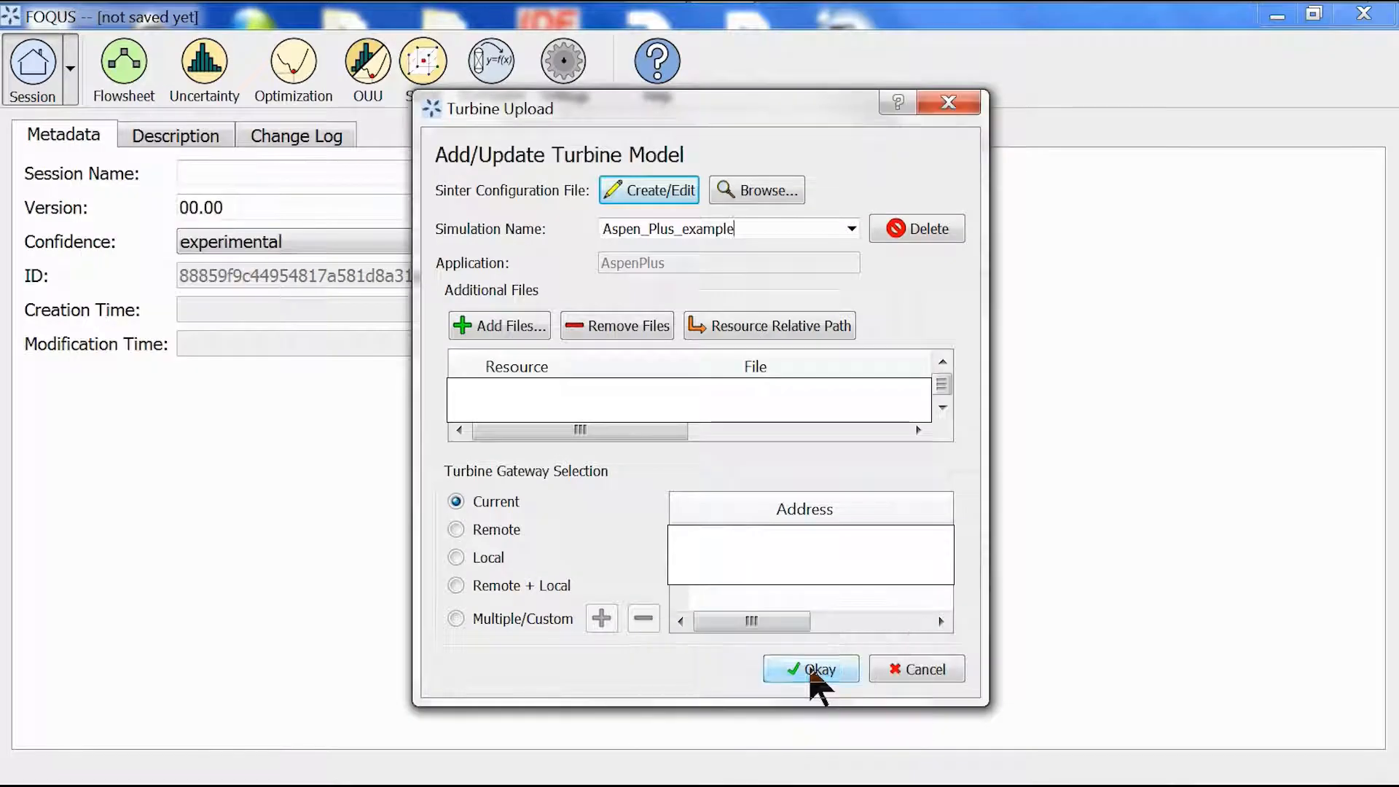
{"action": "left_click", "coordinate": [815, 670]}
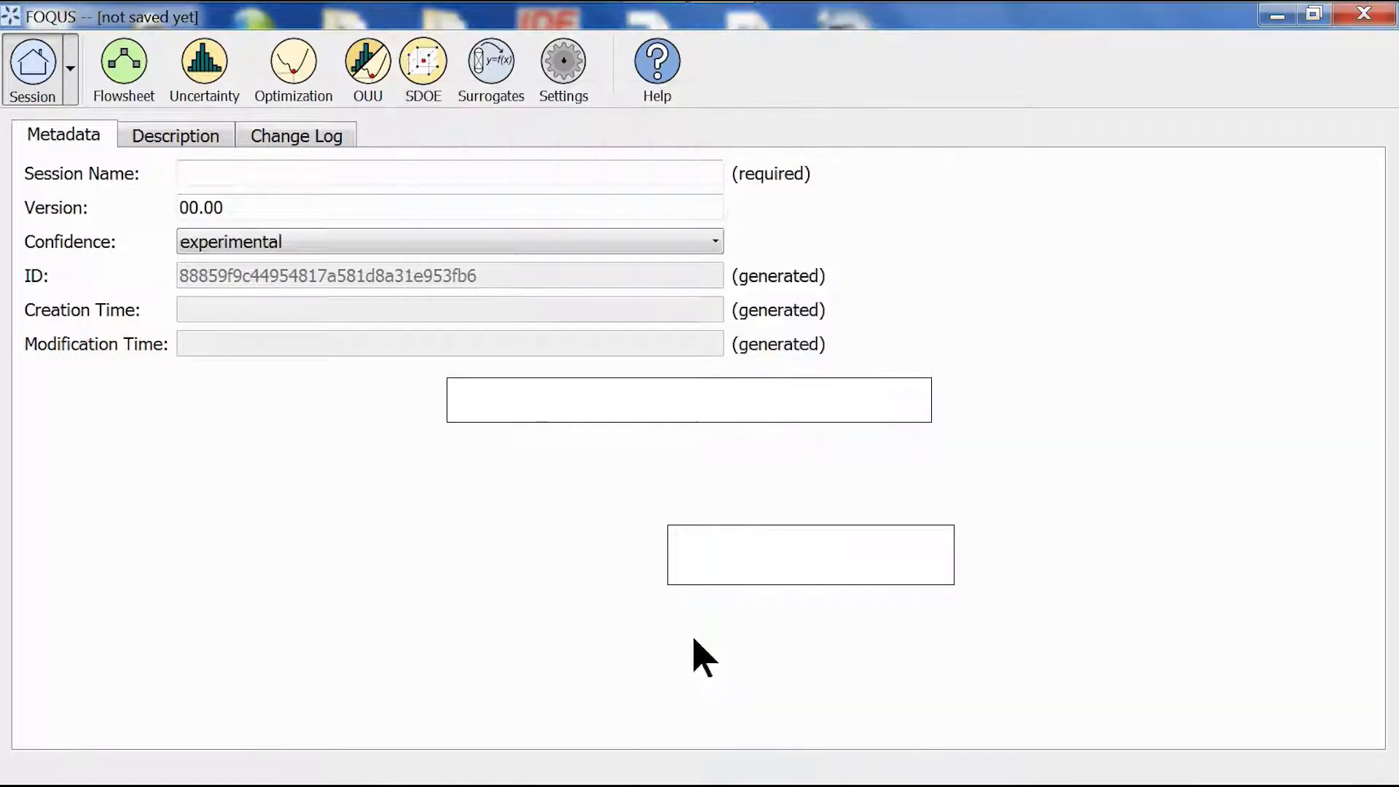
- Name the session Aspen_Plus_example and save it as a FOQUS file of the same name on the Desktop
{"action": "left_click", "coordinate": [406, 170]}
{"action": "type", "text": "A"}
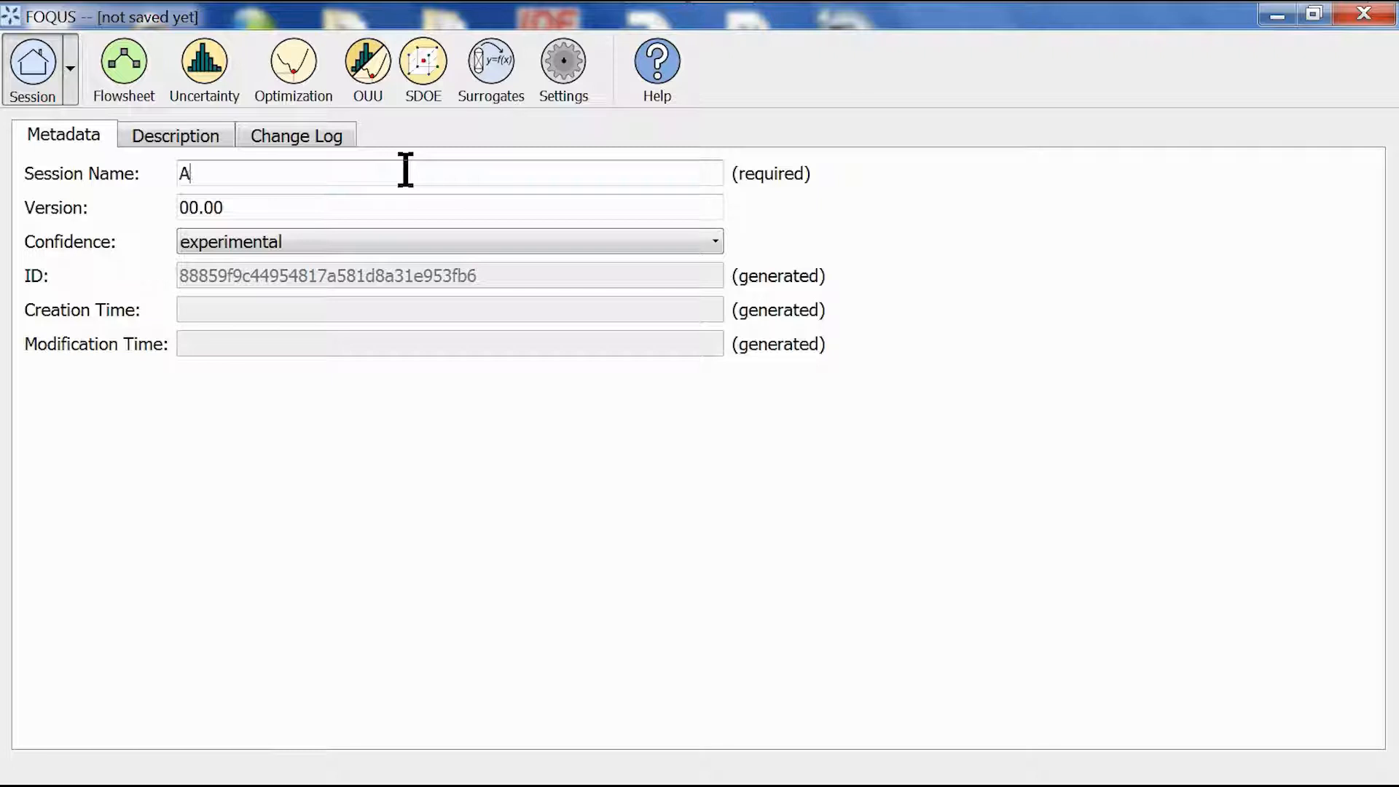
{"action": "type", "text": "spen_Plus_example"}
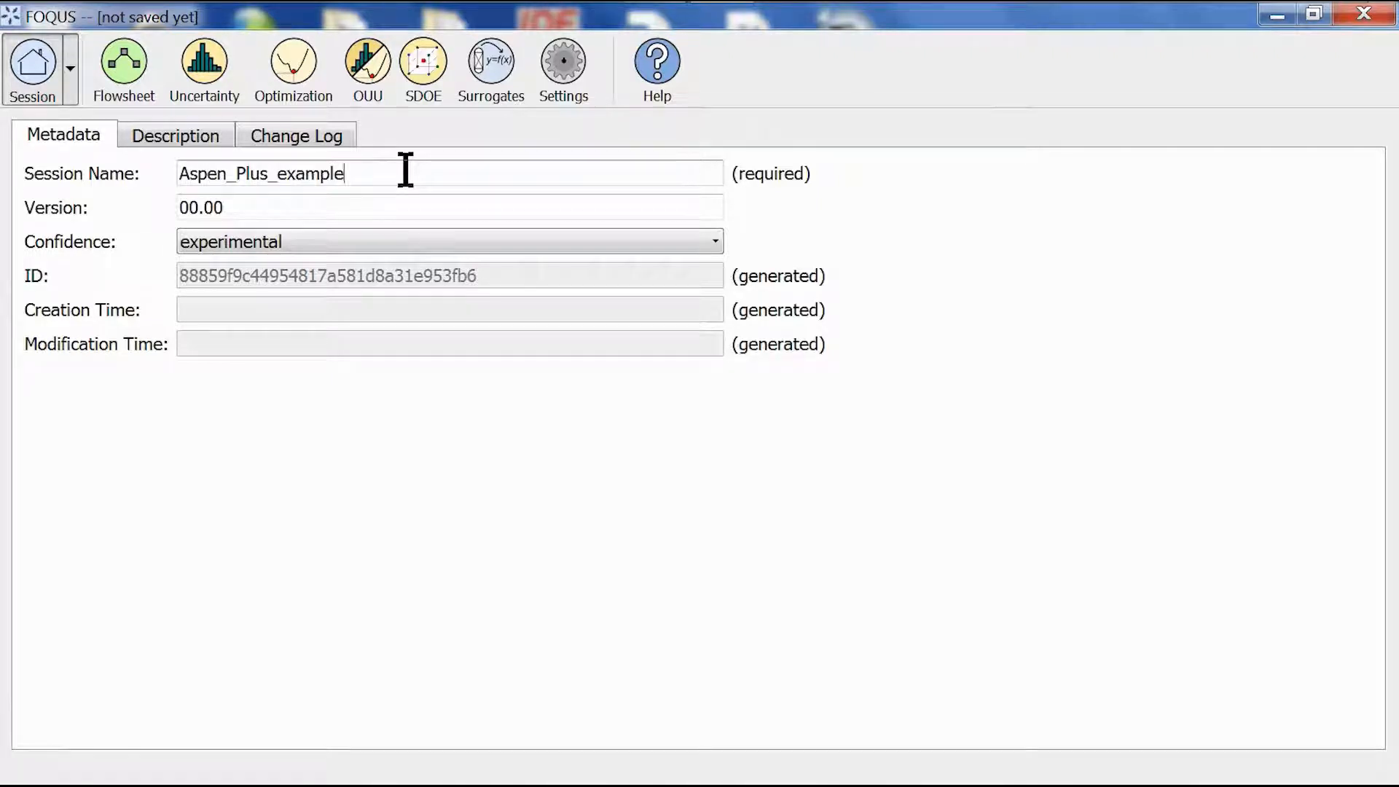
{"action": "key", "text": "ctrl+s"}
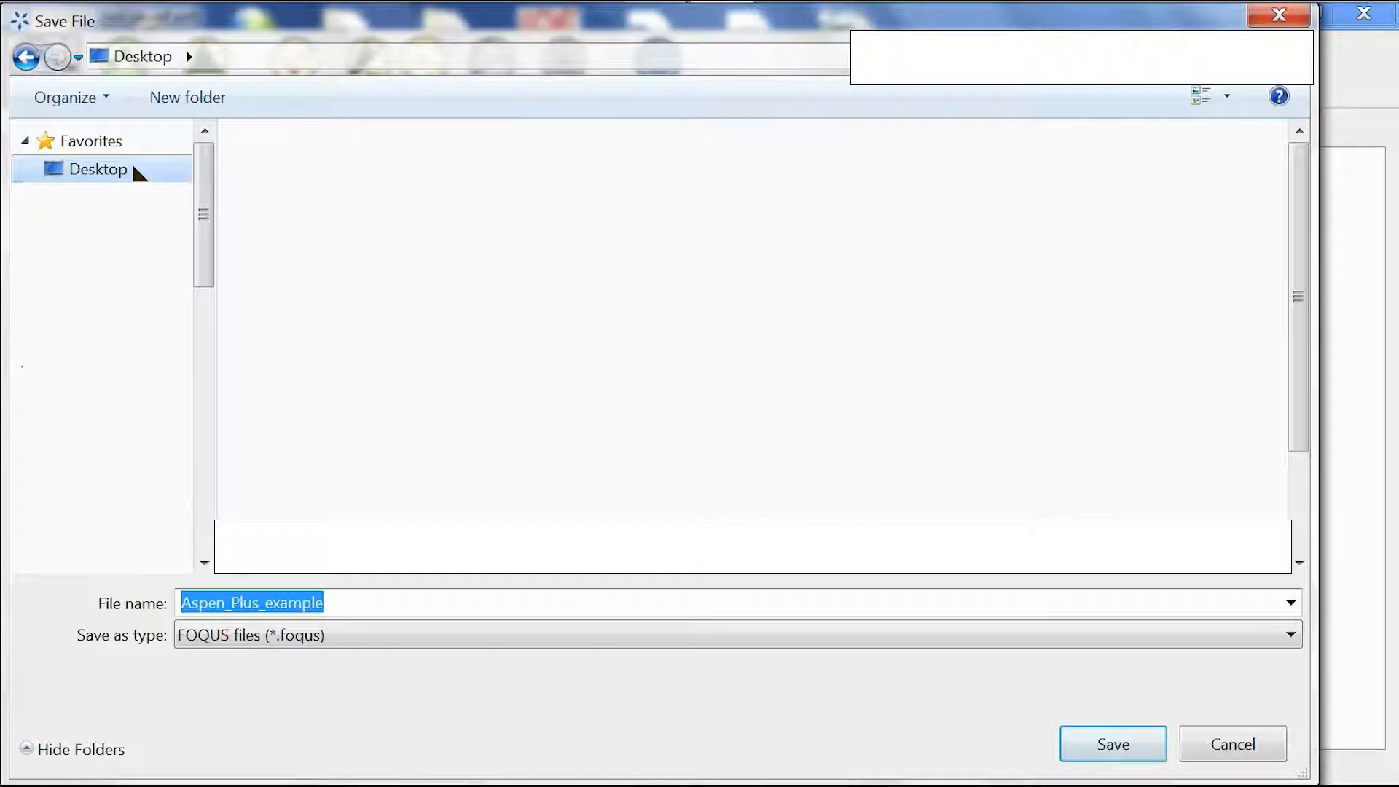
{"action": "key", "text": "Return"}
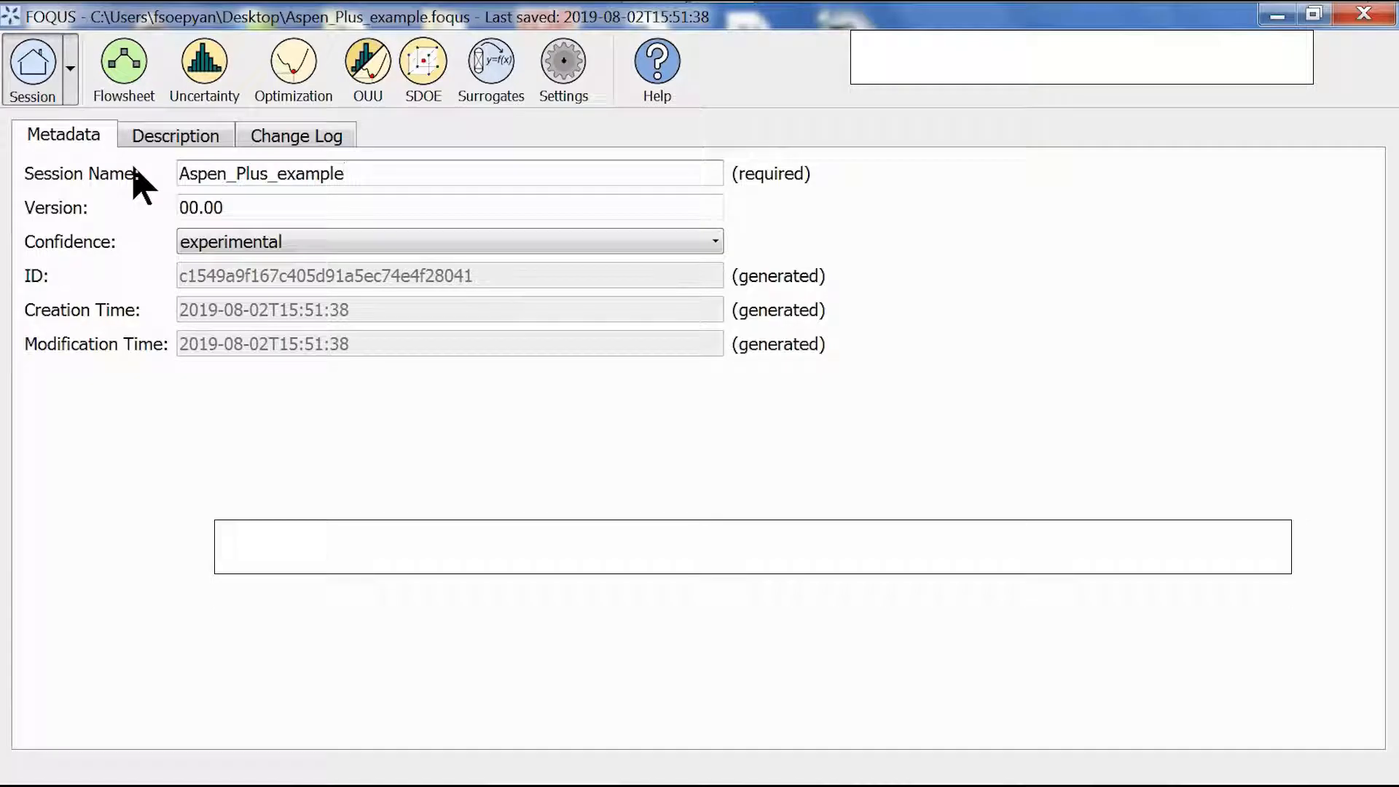
- Add a node named Aspen to the empty flowsheet
{"action": "left_click", "coordinate": [127, 76]}
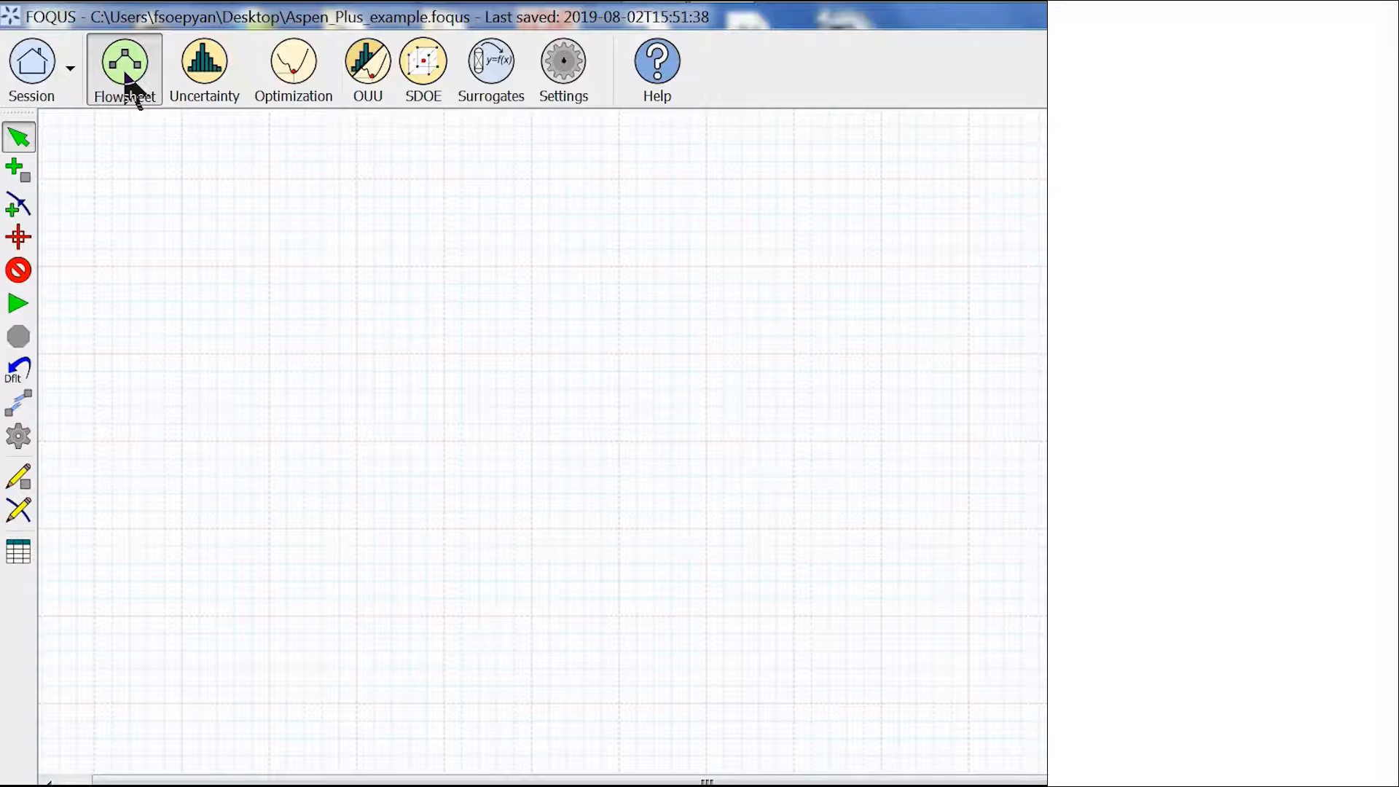
{"action": "left_click", "coordinate": [28, 176]}
{"action": "left_click", "coordinate": [357, 374]}
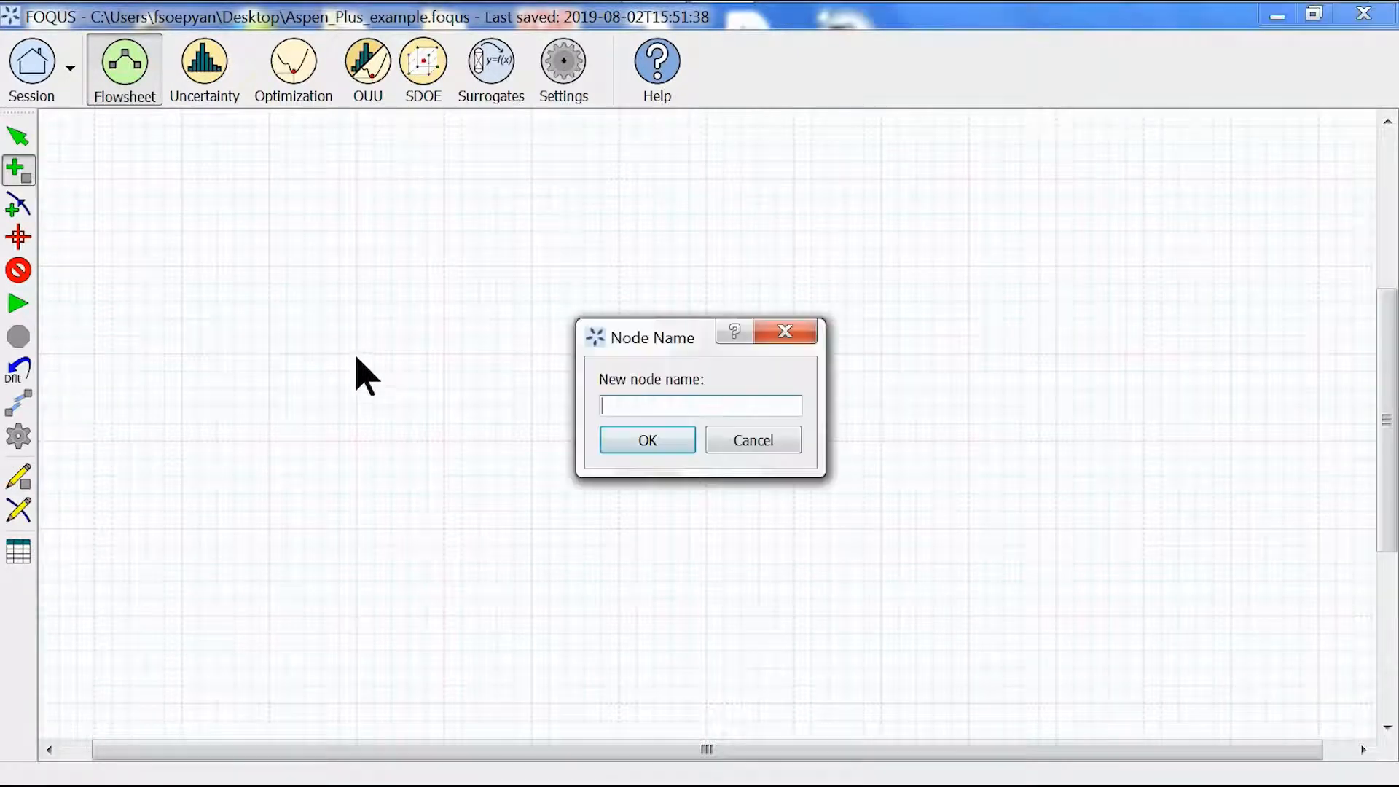
{"action": "type", "text": "Aspen"}
{"action": "key", "text": "Return"}
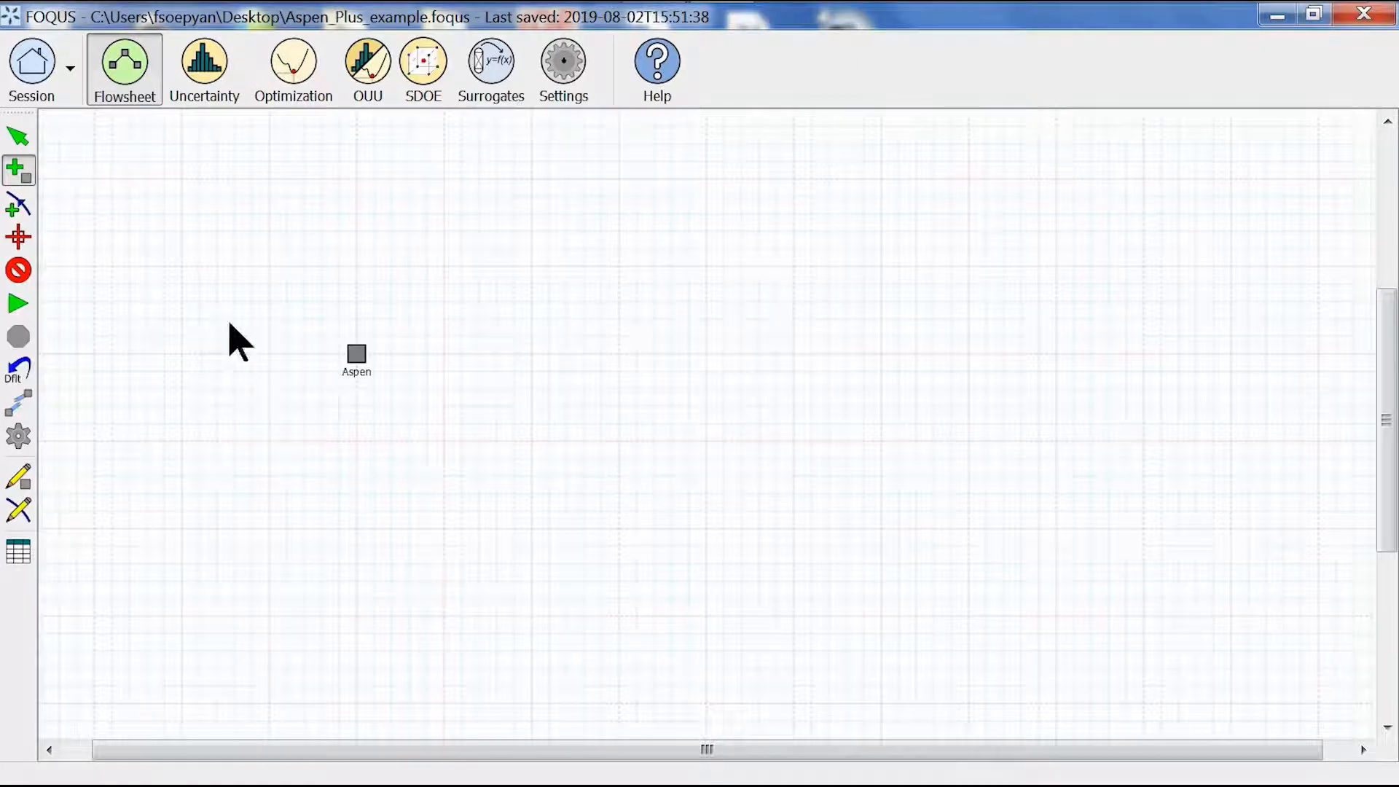
- Assign the Turbine model Aspen_Plus_example to the Aspen node
{"action": "left_click", "coordinate": [28, 482]}
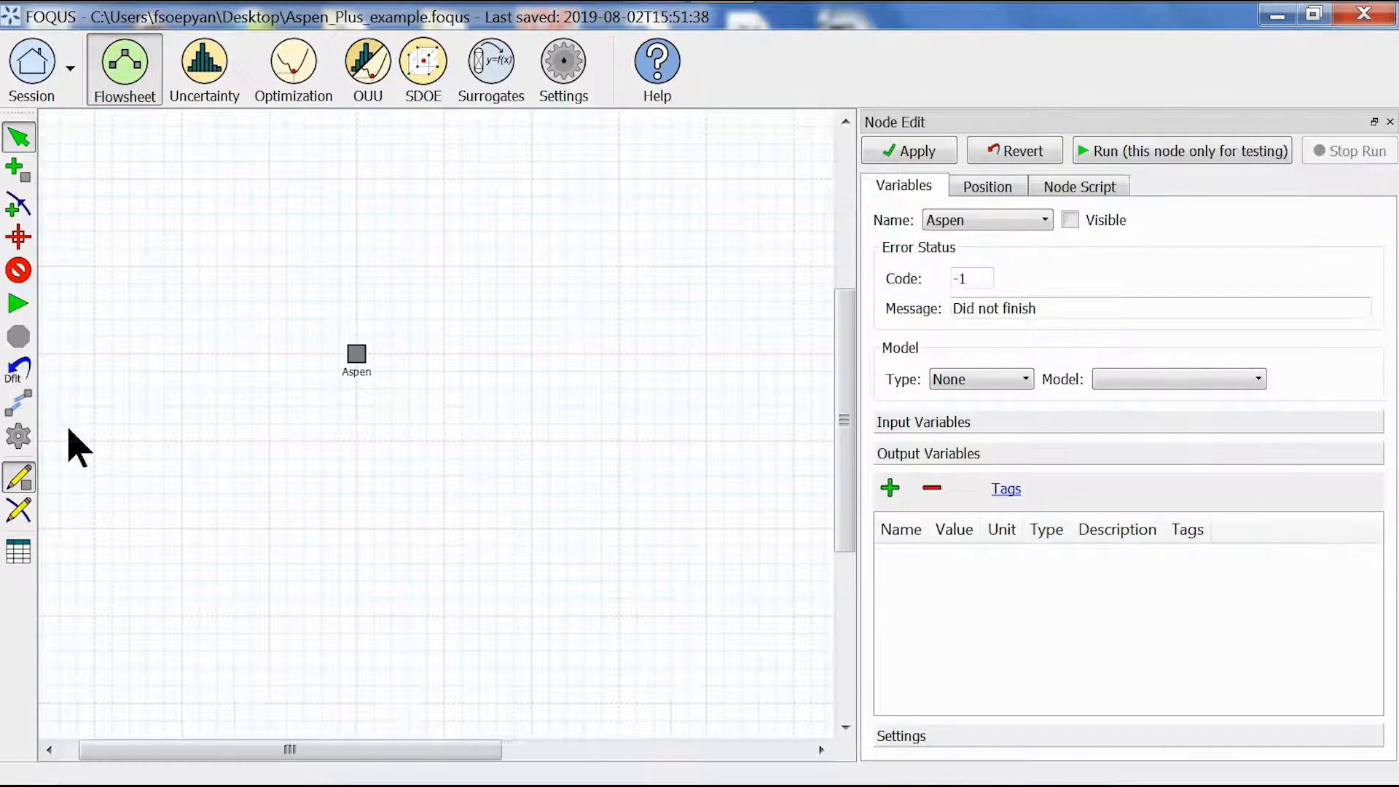
{"action": "left_click", "coordinate": [968, 381]}
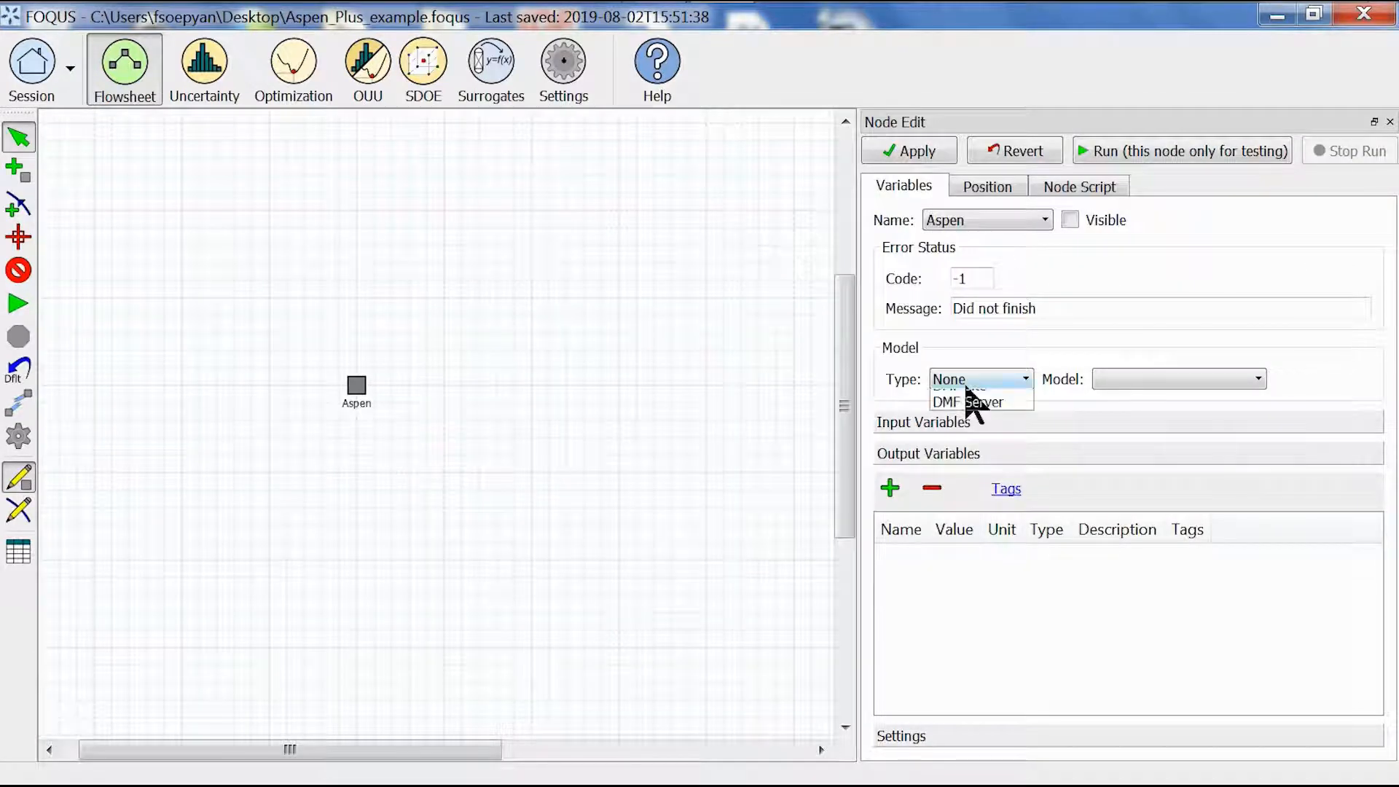
{"action": "left_click", "coordinate": [969, 417]}
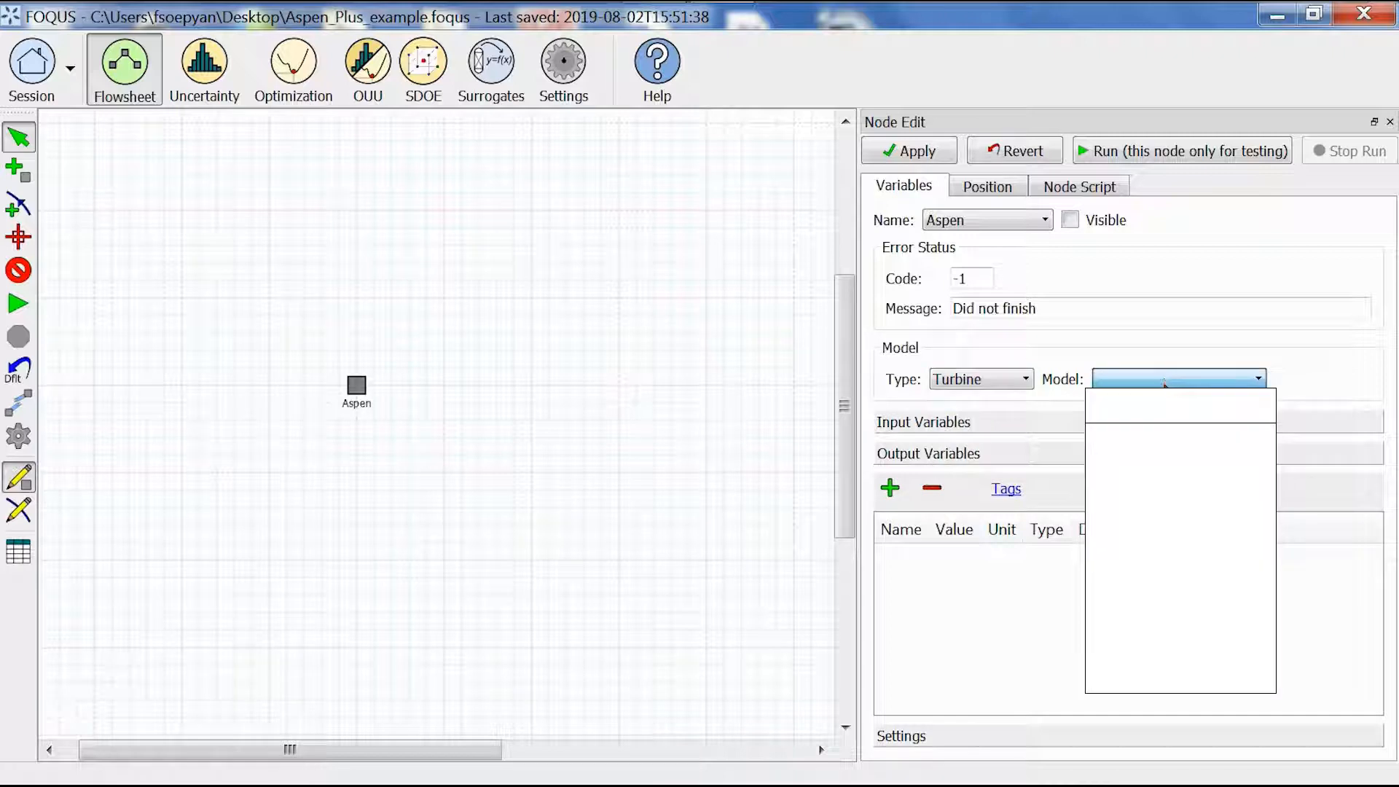
{"action": "left_click", "coordinate": [1164, 415]}
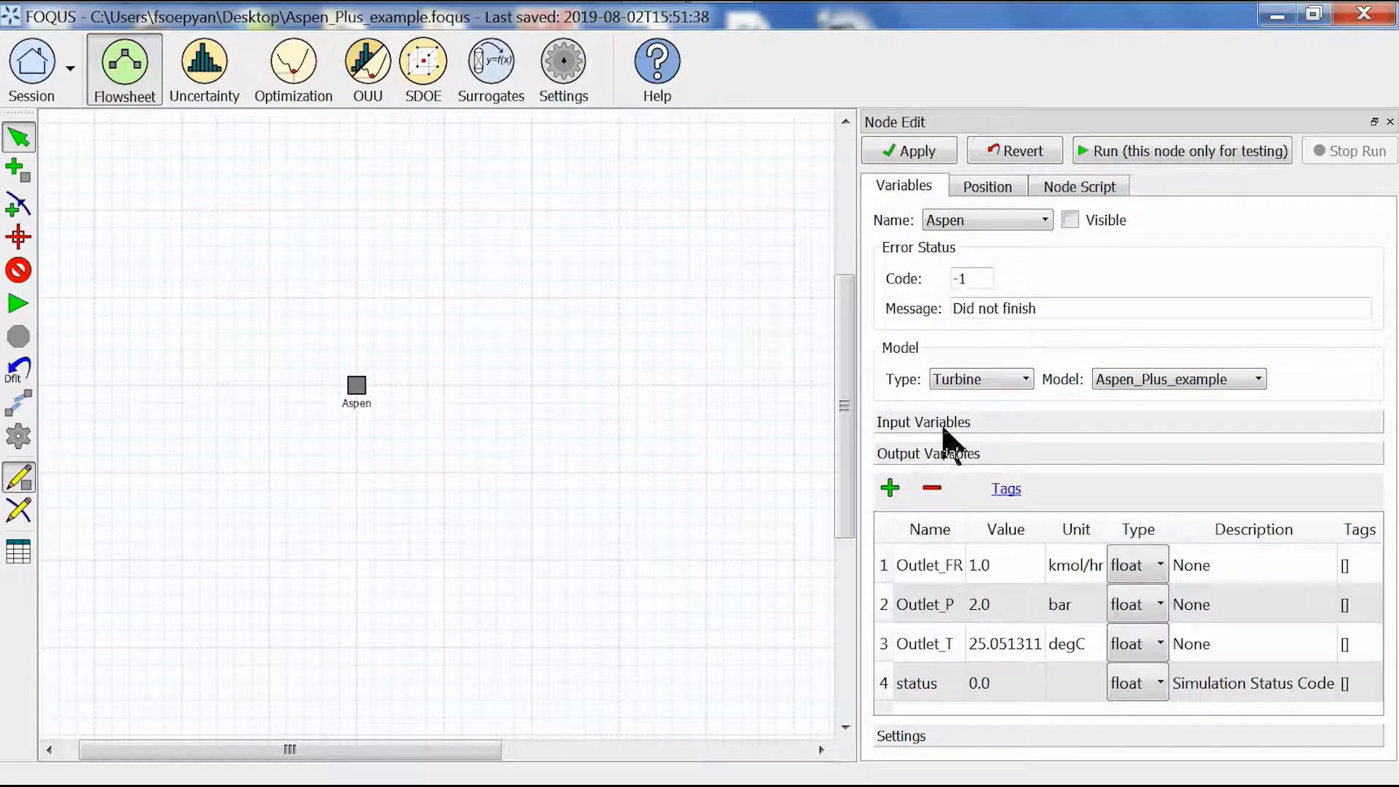
- Review the Aspen node's input variables, including their units, defaults and minimum and maximum limits
{"action": "left_click", "coordinate": [945, 425]}
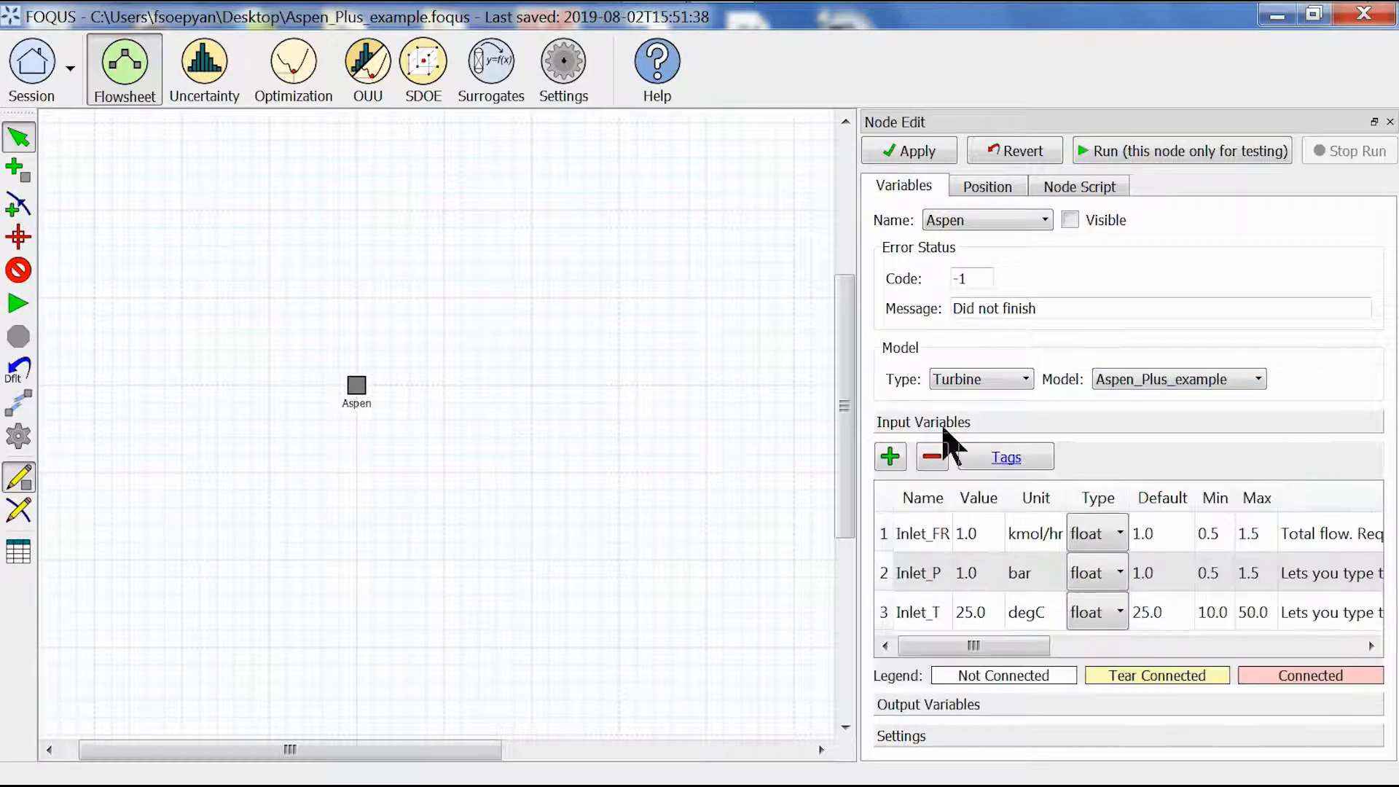
{"action": "left_click", "coordinate": [947, 537]}
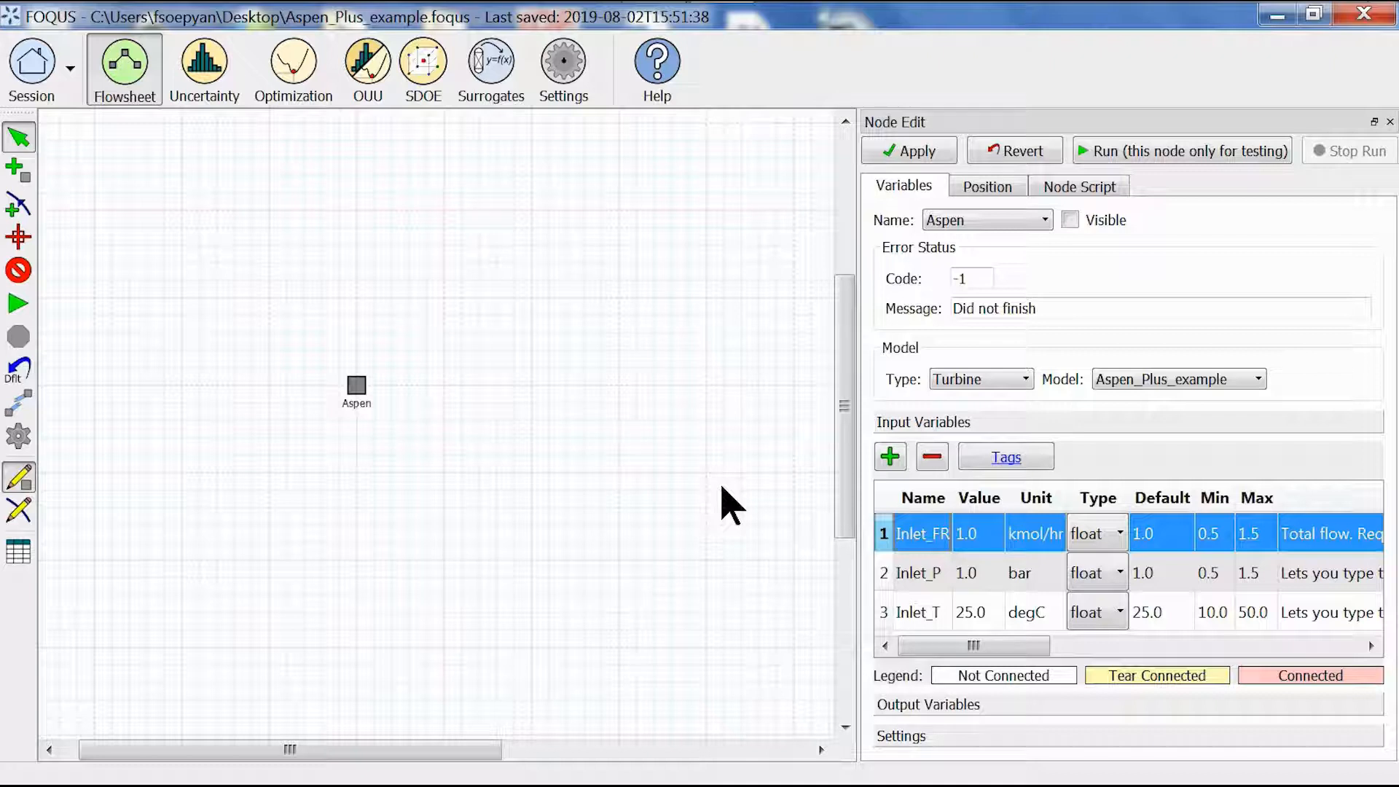
{"action": "key", "text": "Down"}
{"action": "key", "text": "Down"}
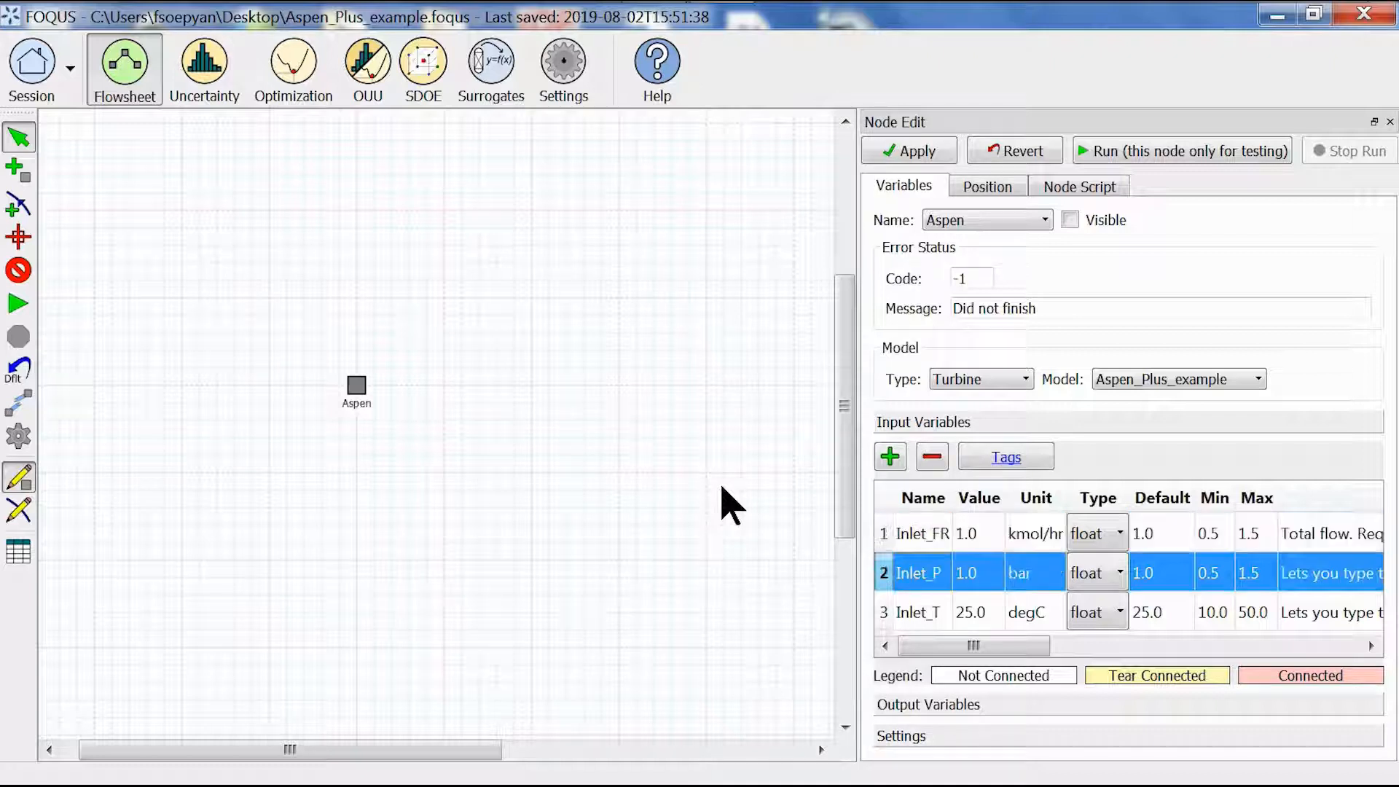
{"action": "key", "text": "Up"}
{"action": "key", "text": "Up"}
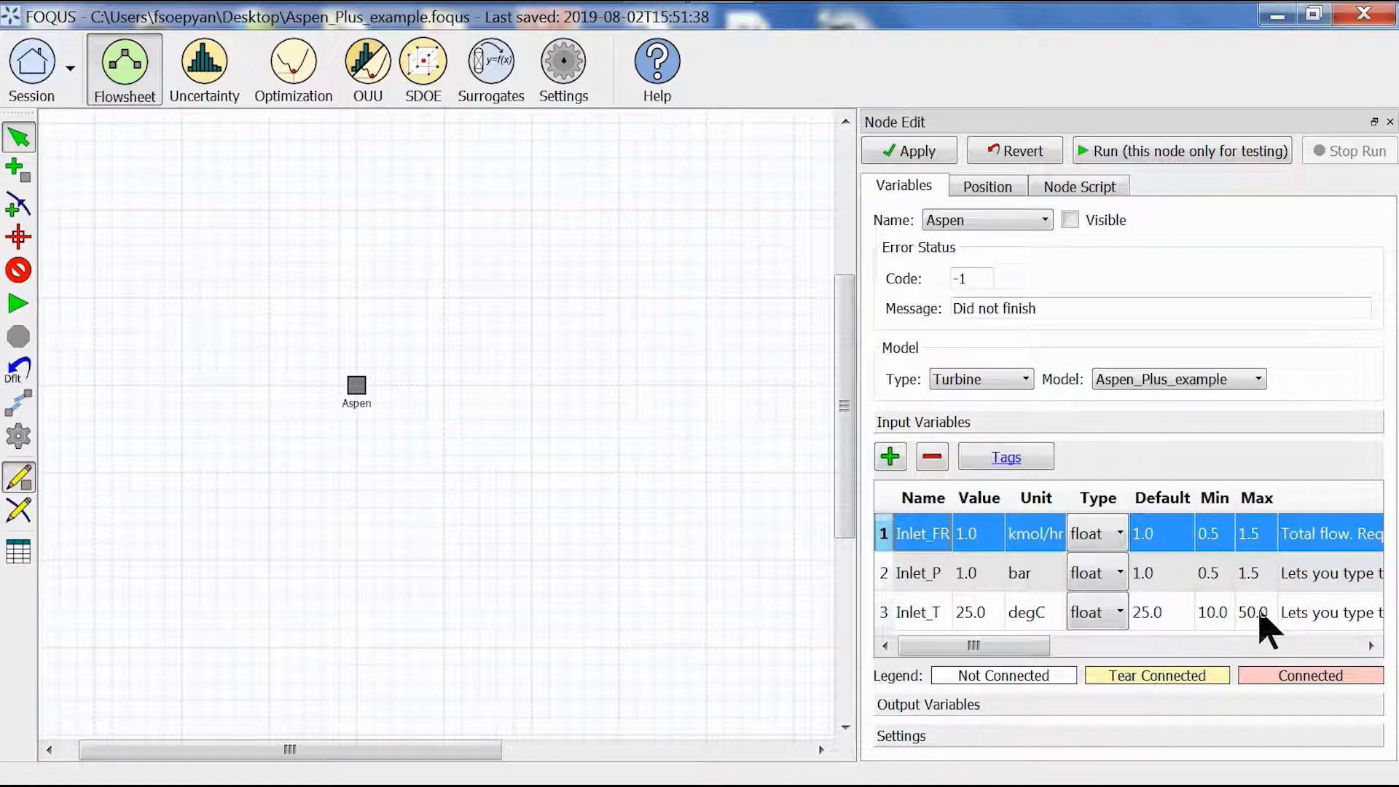
- Set the values of the Aspen node's output variables Outlet_FR, Outlet_P and Outlet_T to 0
{"action": "left_click", "coordinate": [971, 705]}
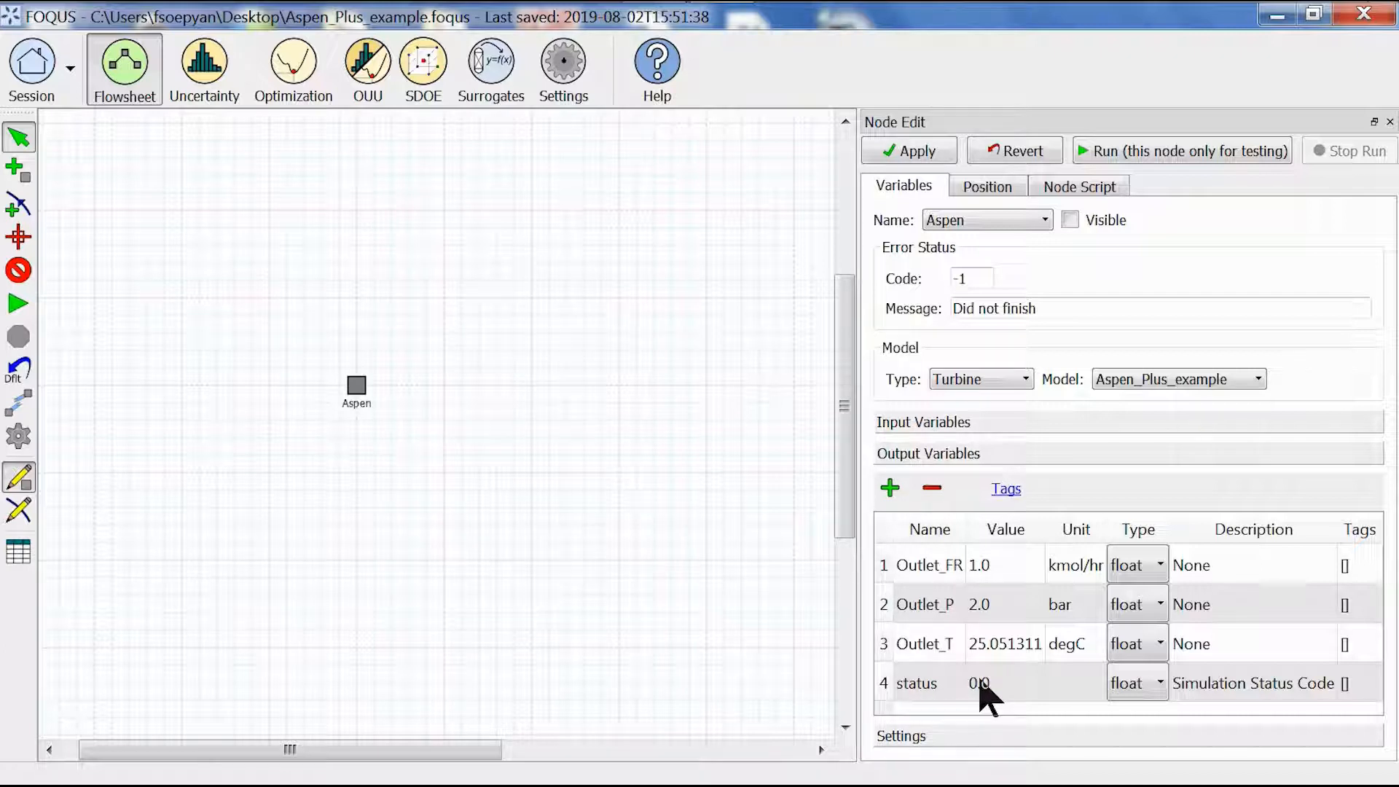
{"action": "left_click", "coordinate": [985, 572]}
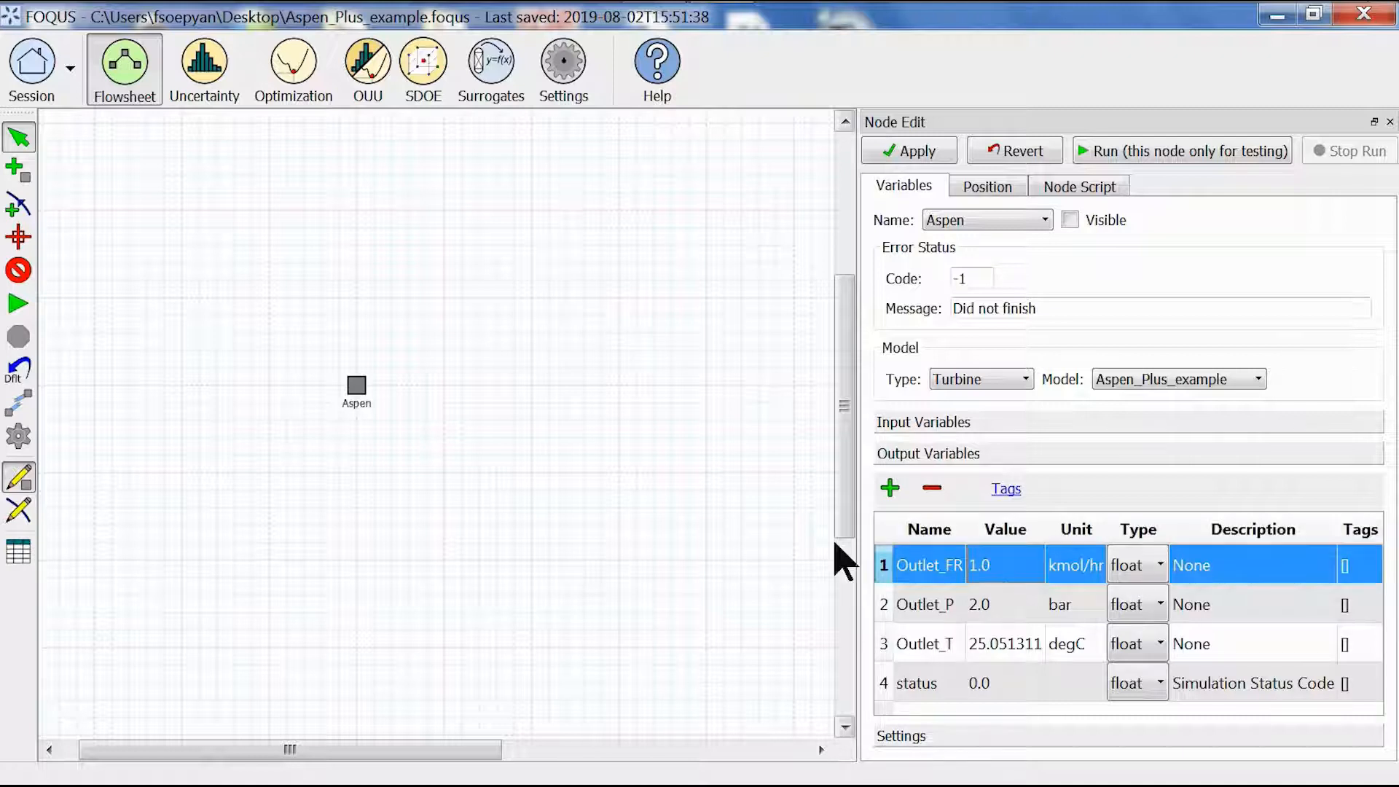
{"action": "type", "text": "0"}
{"action": "key", "text": "Down"}
{"action": "type", "text": "0"}
{"action": "key", "text": "Down"}
{"action": "type", "text": "0"}
- Look through the Aspen node's output variable rows, from Outlet_FR to status
{"action": "key", "text": "Up"}
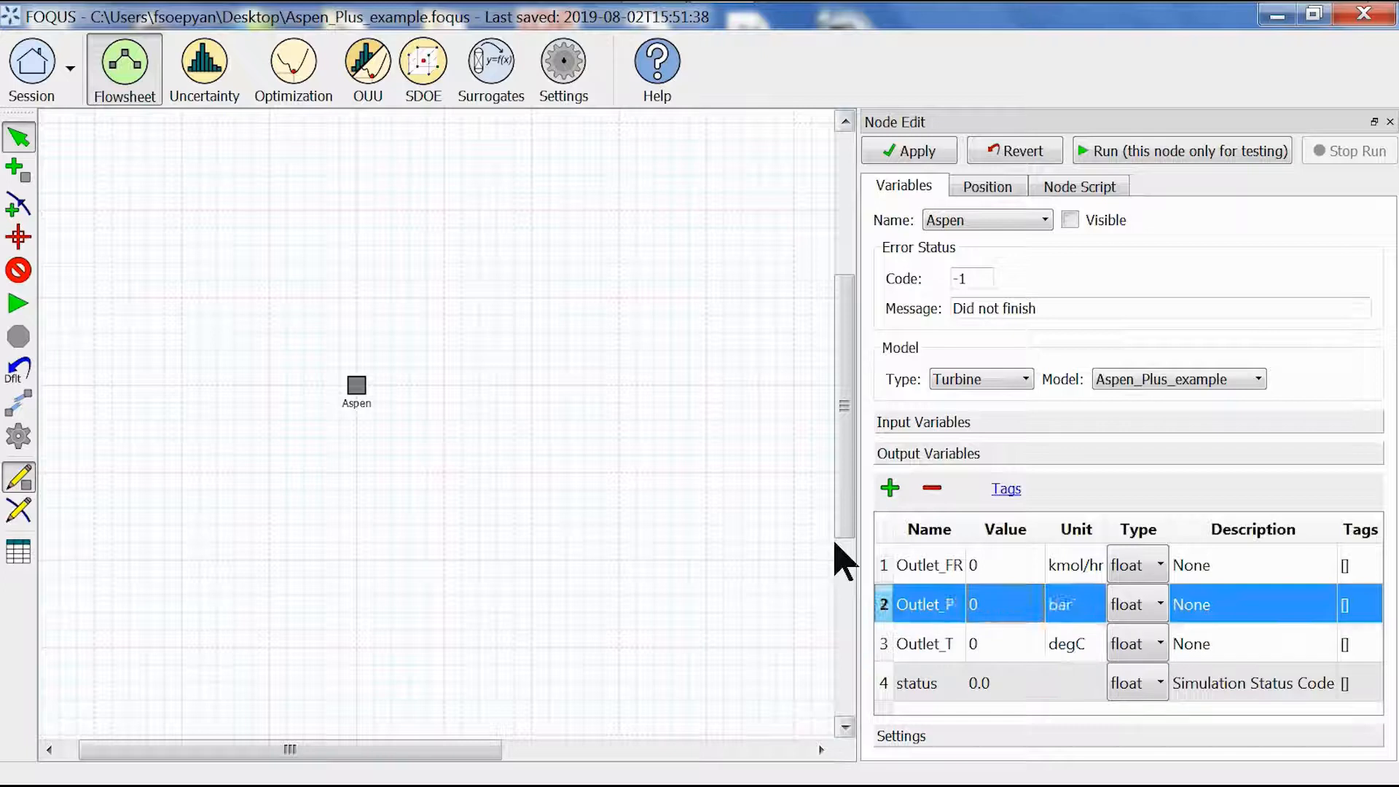
{"action": "key", "text": "Up"}
{"action": "key", "text": "Down"}
{"action": "key", "text": "Down"}
{"action": "key", "text": "Down"}
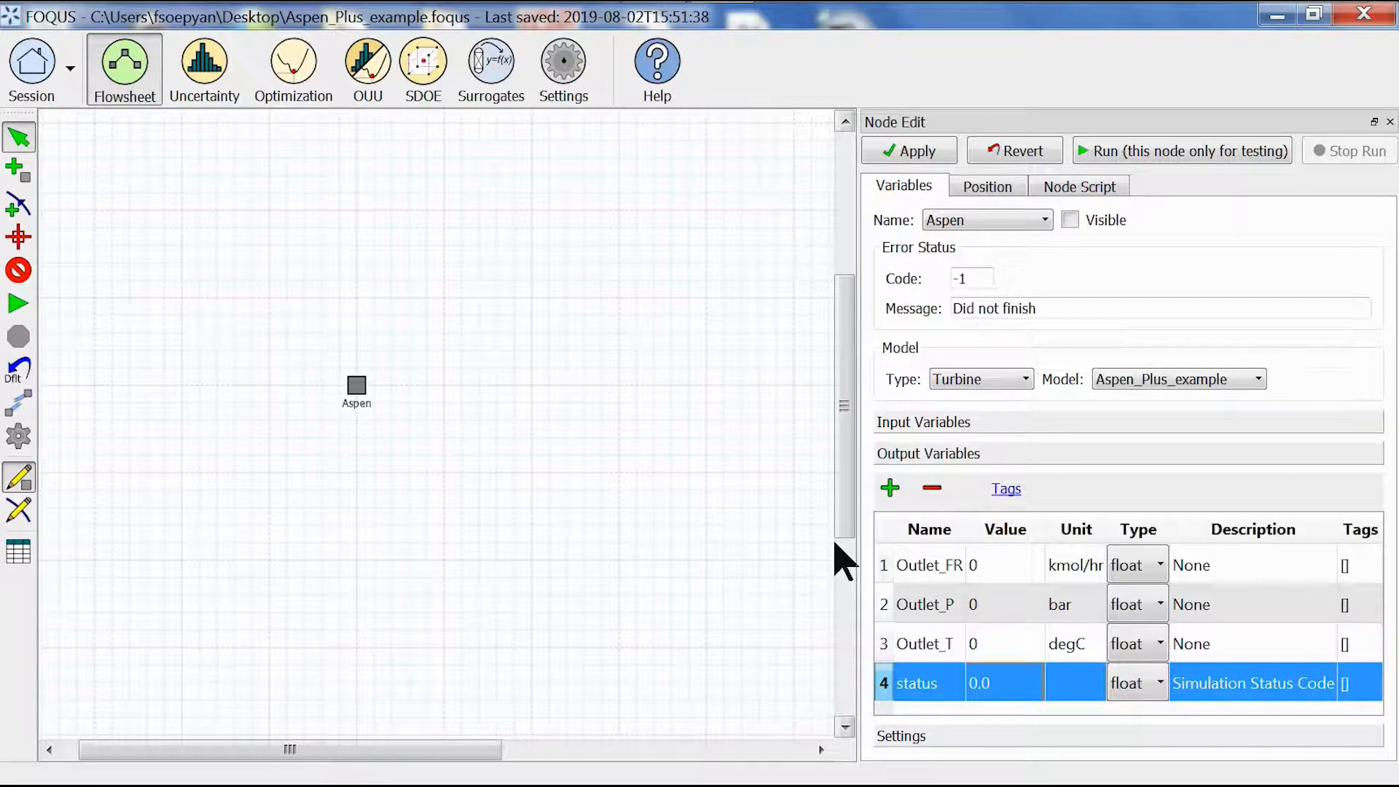
{"action": "key", "text": "Up"}
{"action": "key", "text": "shift+Up"}
{"action": "key", "text": "shift+Up"}
{"action": "key", "text": "Down"}
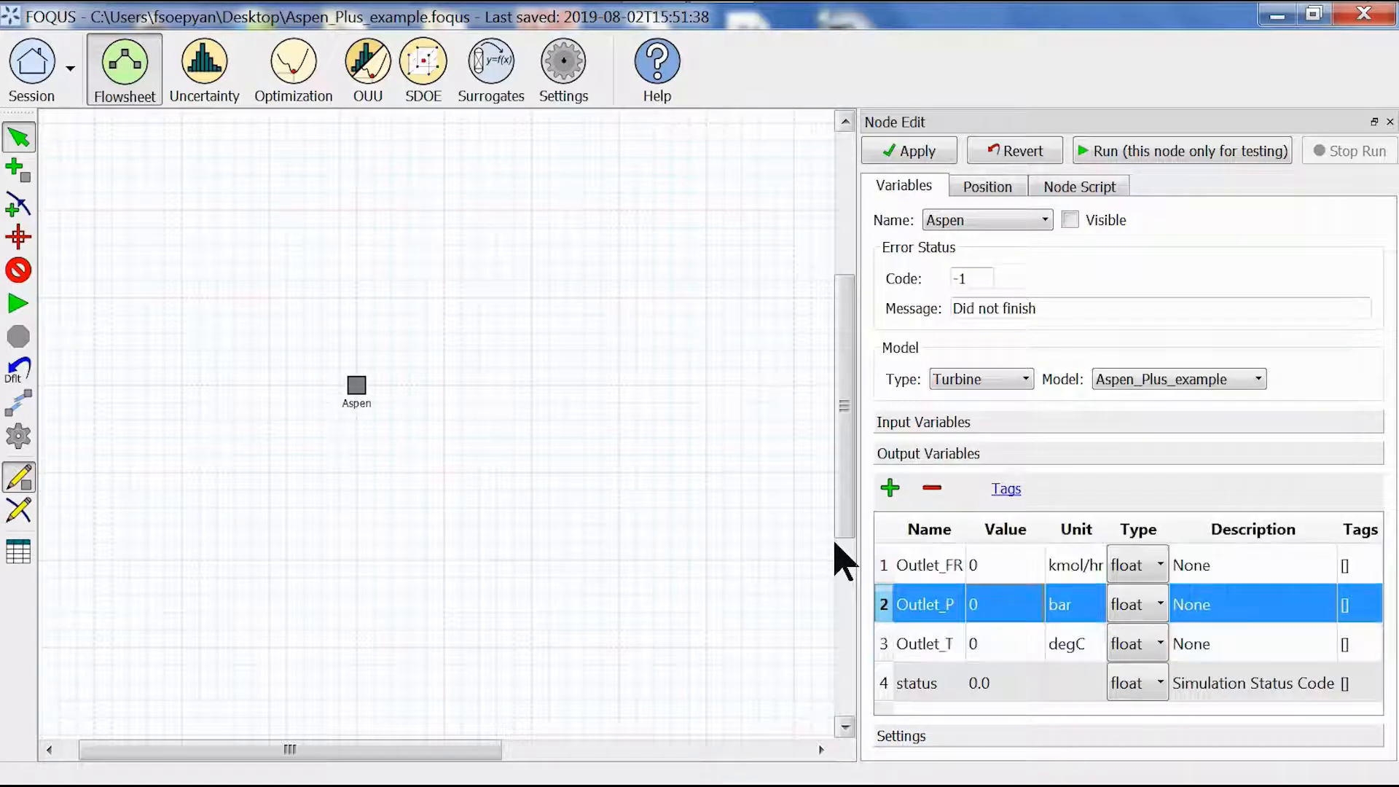
{"action": "key", "text": "Down"}
{"action": "key", "text": "Down"}
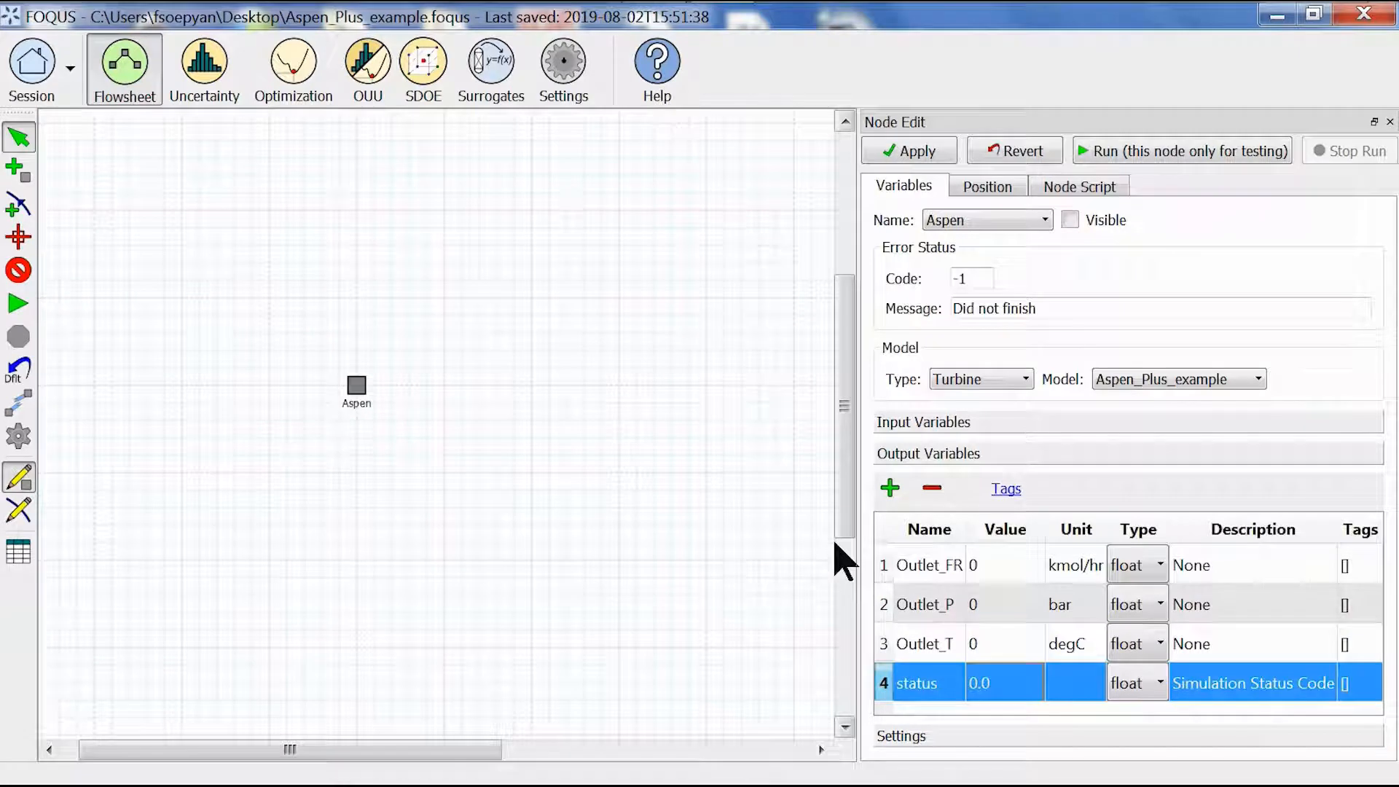
- Save the session and run the flowsheet simulation until it completes
{"action": "key", "text": "ctrl+s"}
{"action": "left_click", "coordinate": [610, 519]}
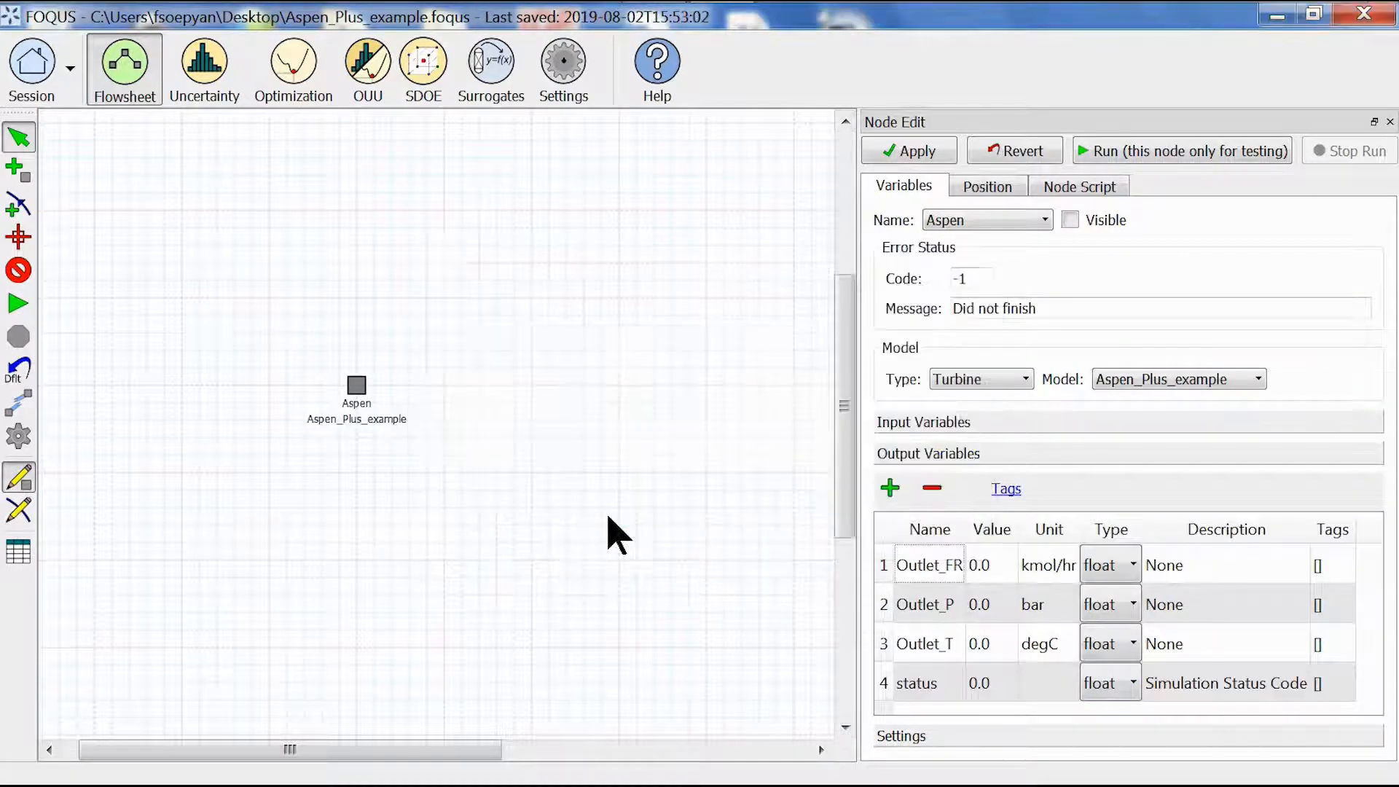
{"action": "left_click", "coordinate": [20, 304]}
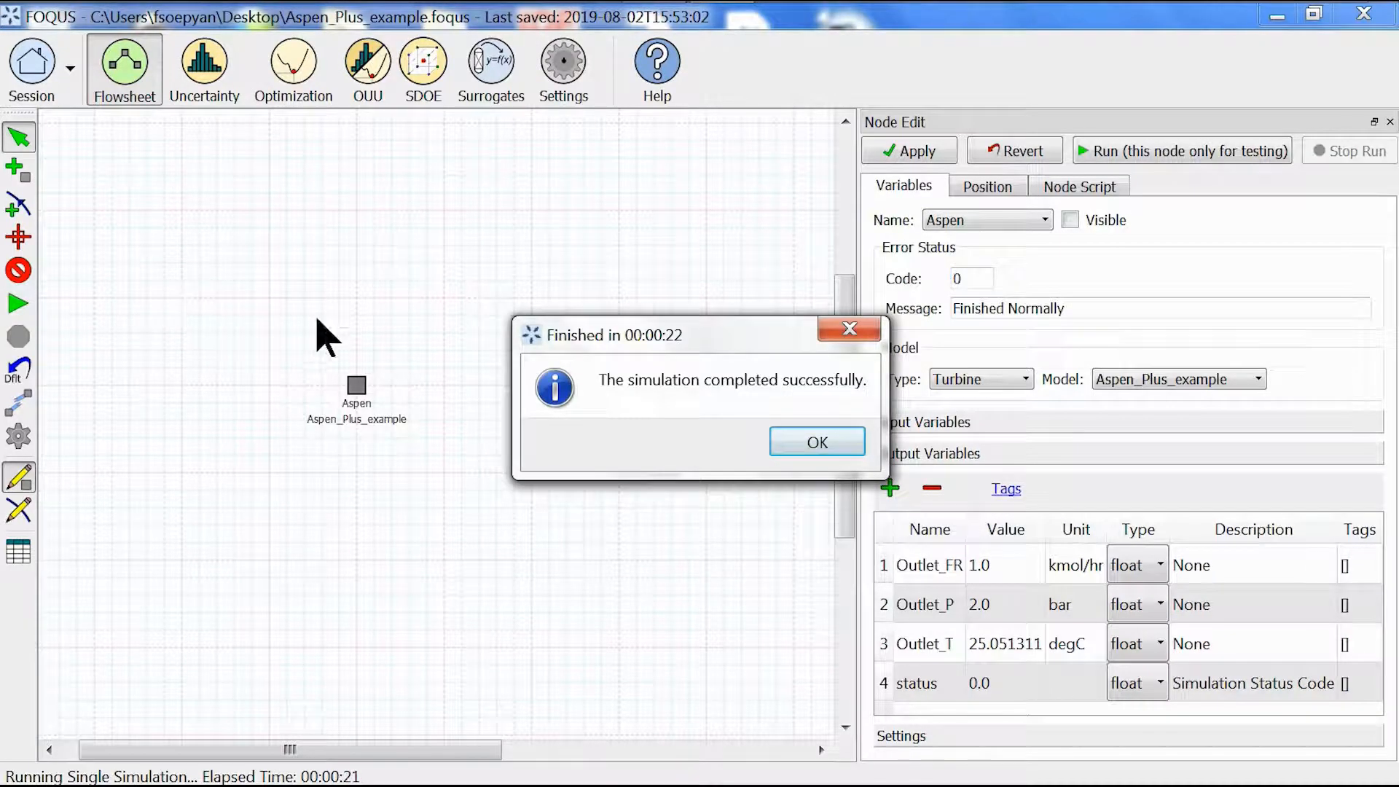
{"action": "left_click", "coordinate": [827, 443]}
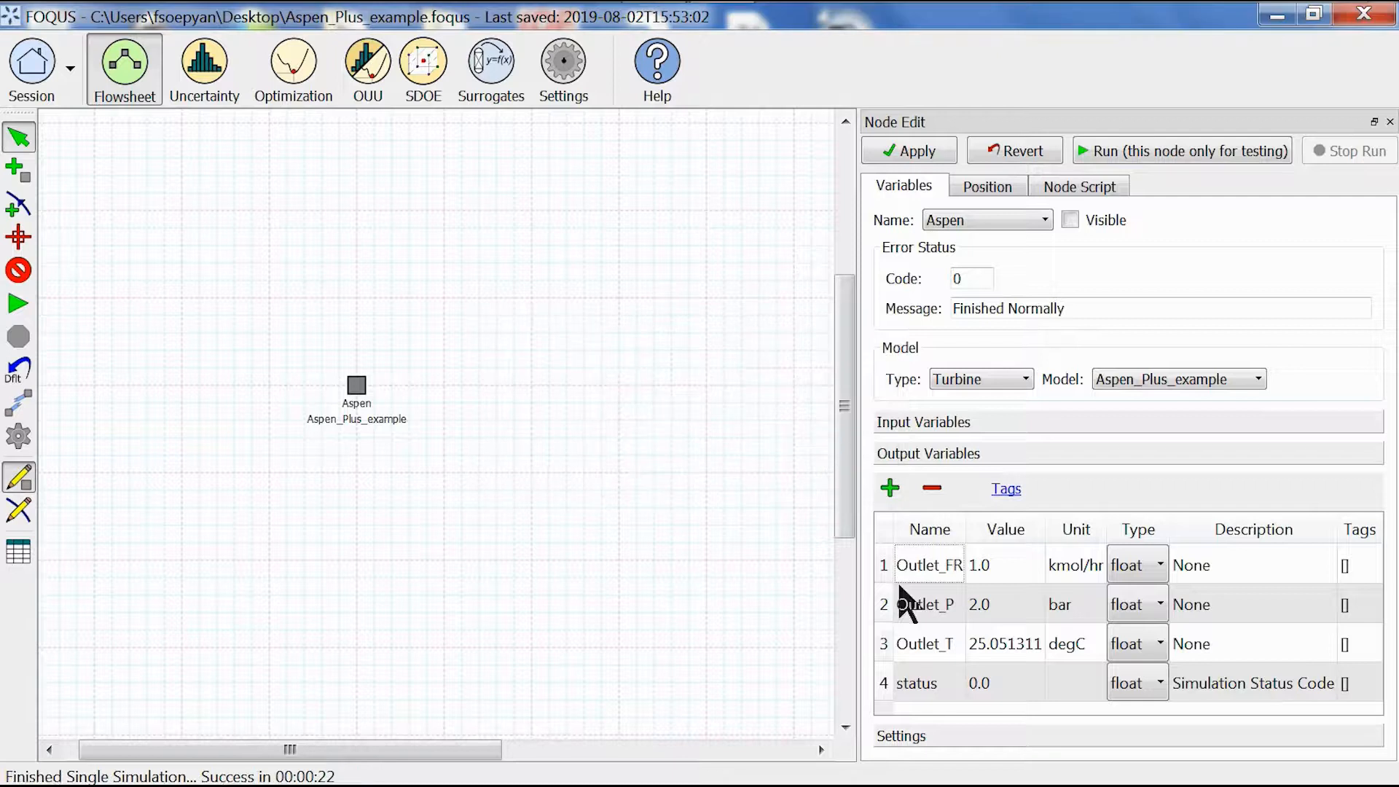
- Check the Aspen node's input and output variable values after the simulation run
{"action": "left_click", "coordinate": [929, 425]}
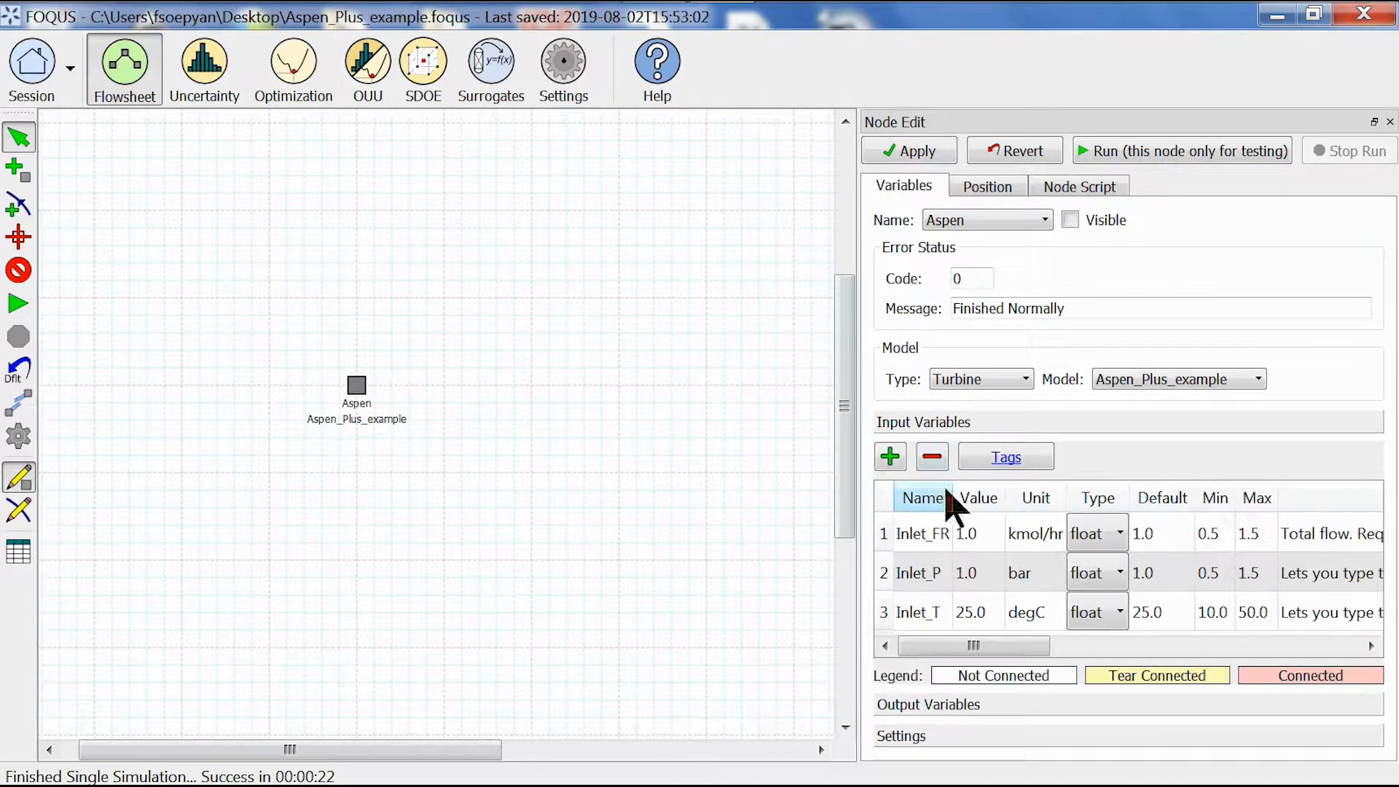
{"action": "left_click", "coordinate": [959, 710]}
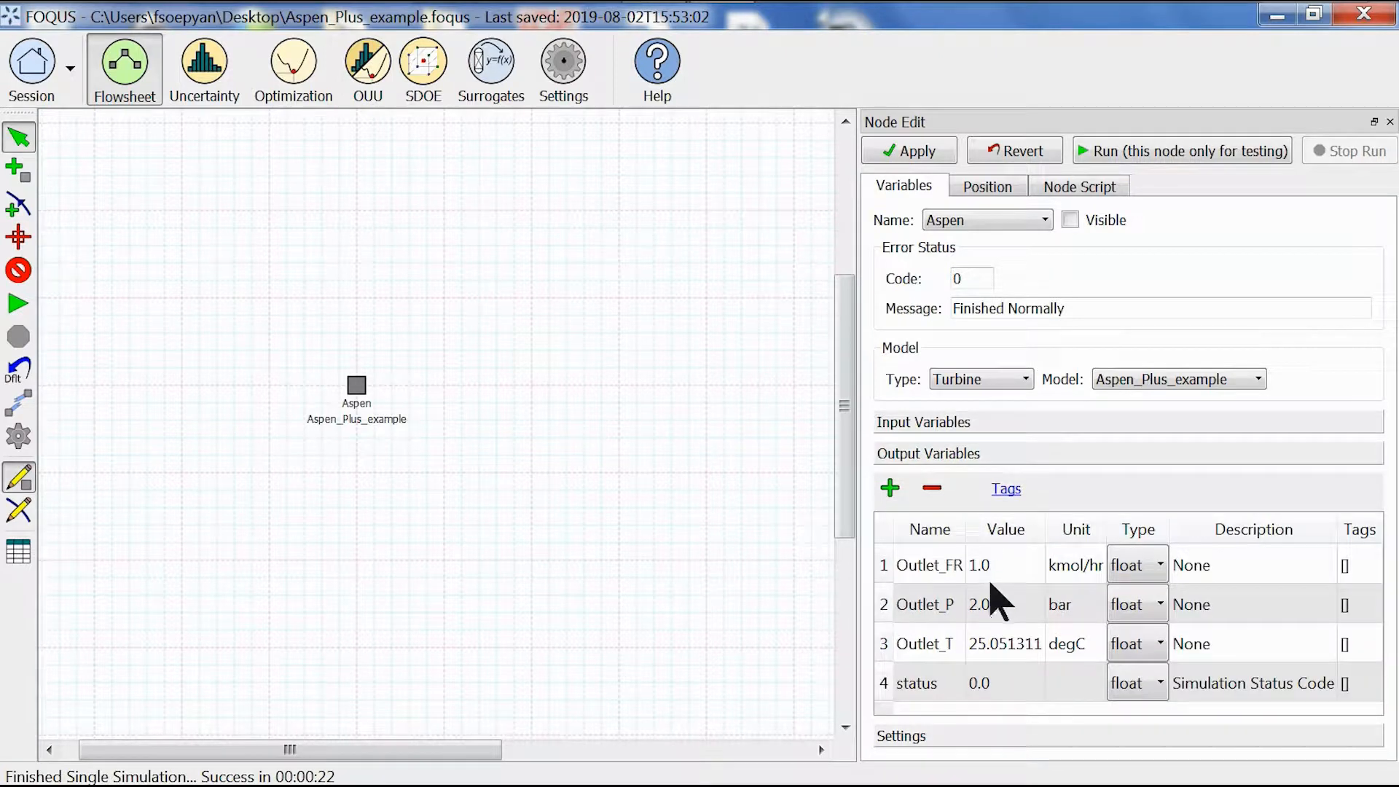